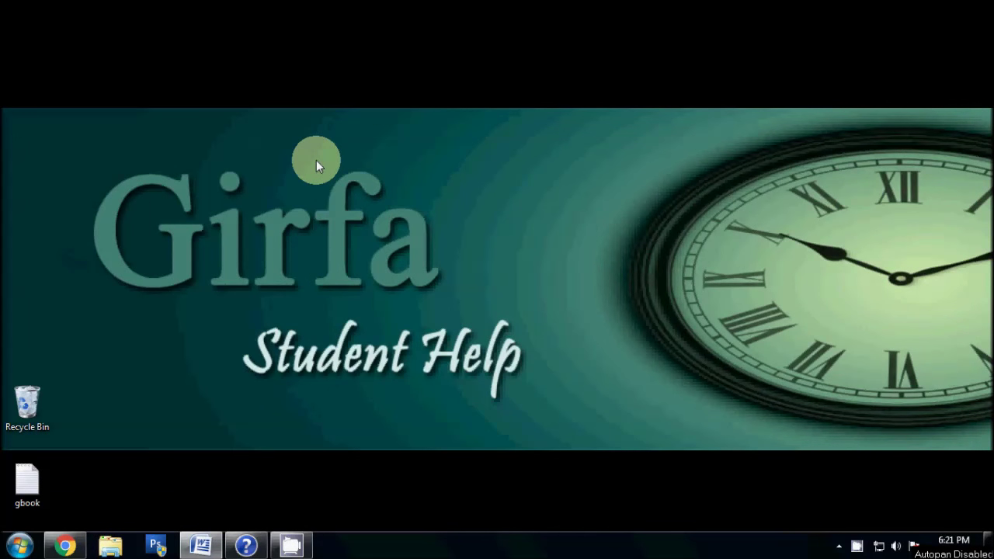
Step: Restore the Word window, scroll up to the heading, and show the Themes gallery
click(202, 544)
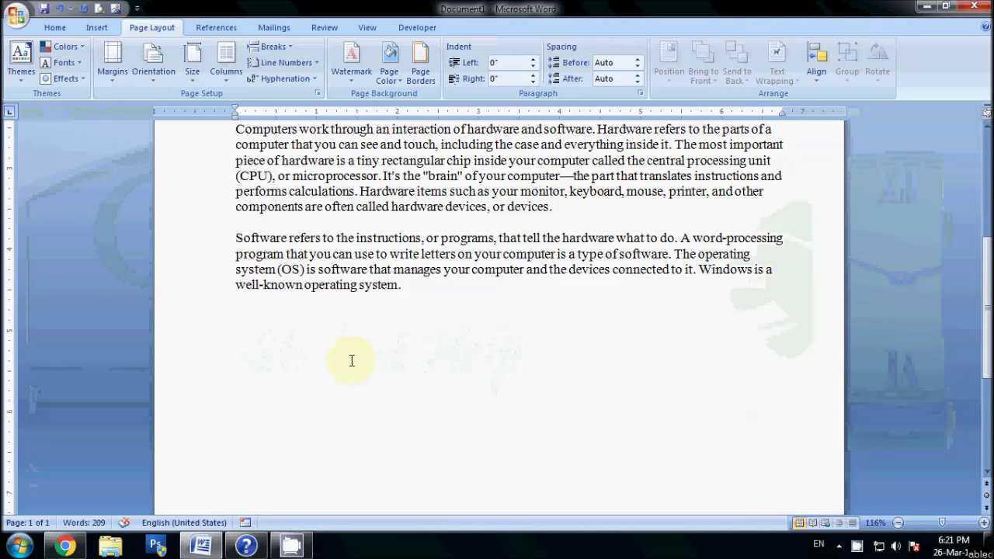
scroll(355, 361, up, 3)
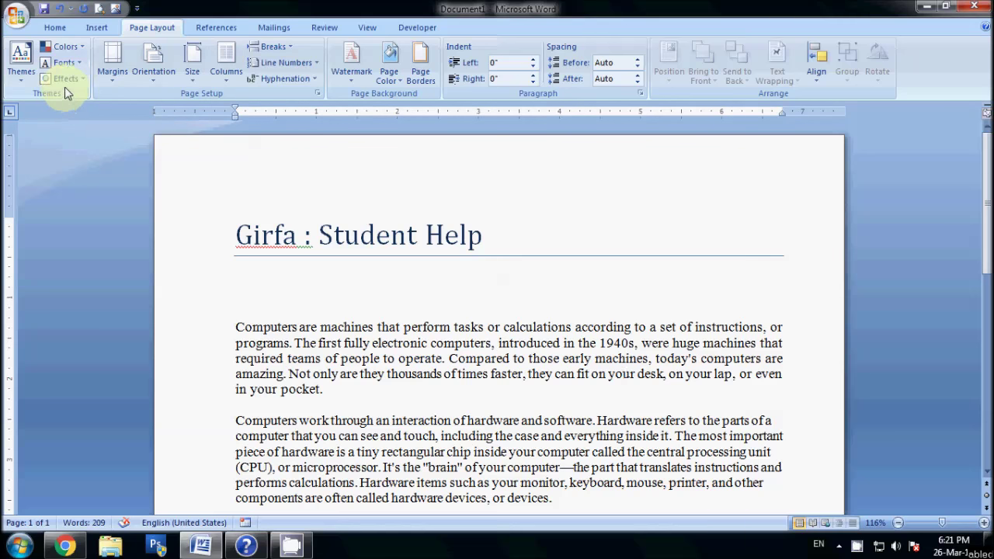
click(28, 72)
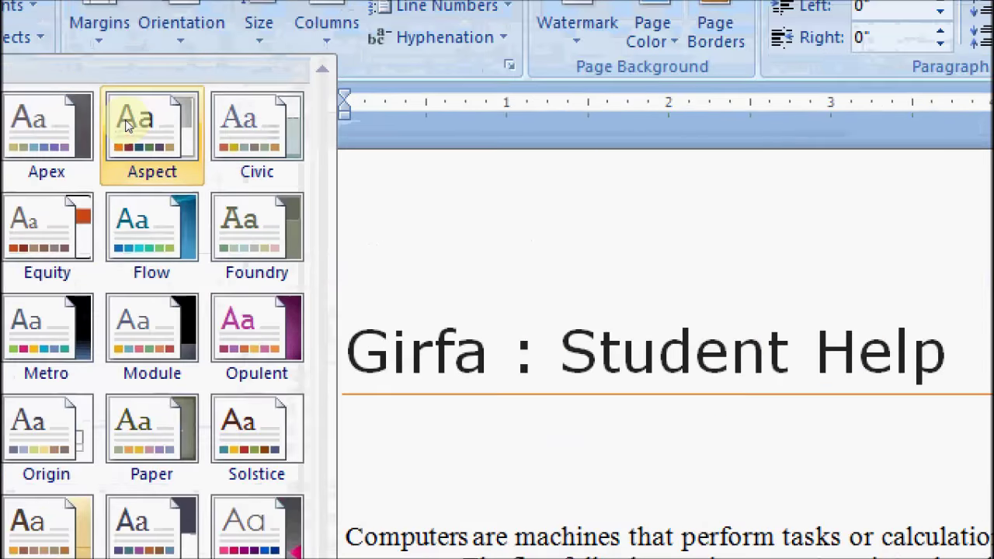
key(Escape)
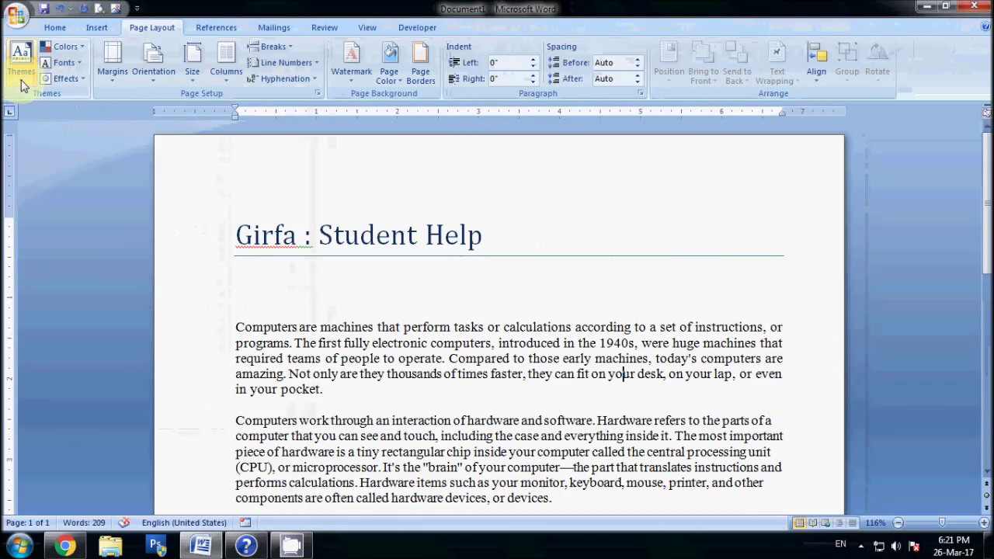
click(22, 80)
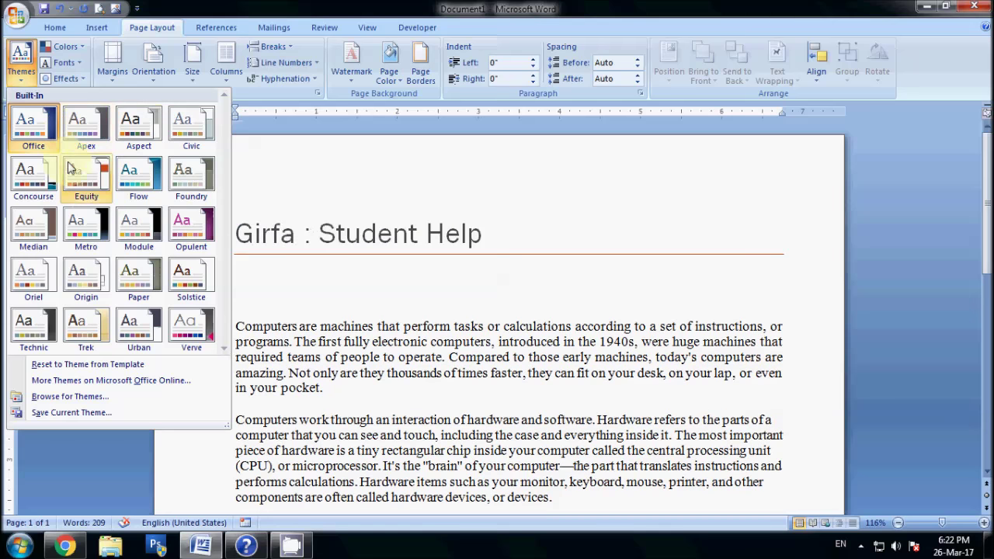
click(303, 284)
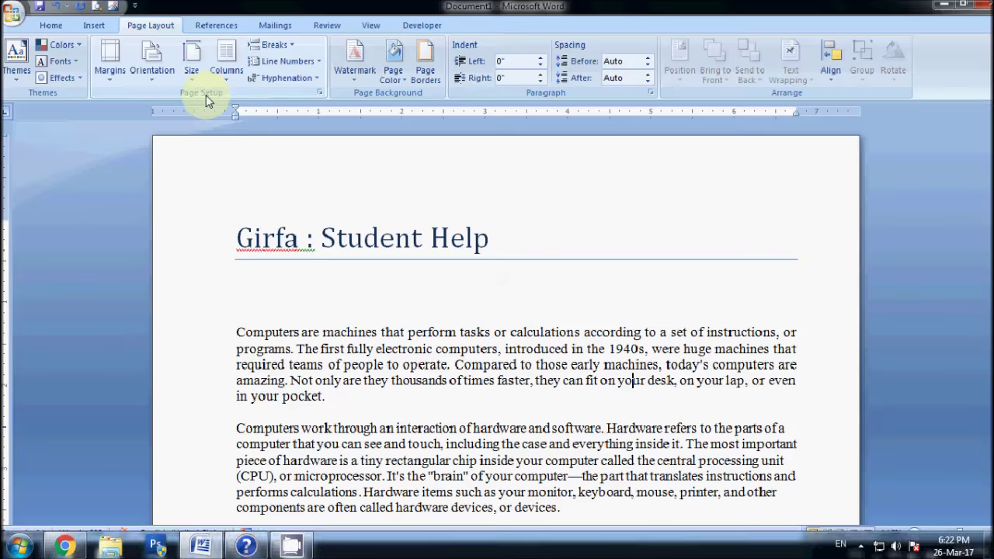
Step: Preview the Margins presets, zoom the page out to 46%, and reopen the presets list
click(114, 82)
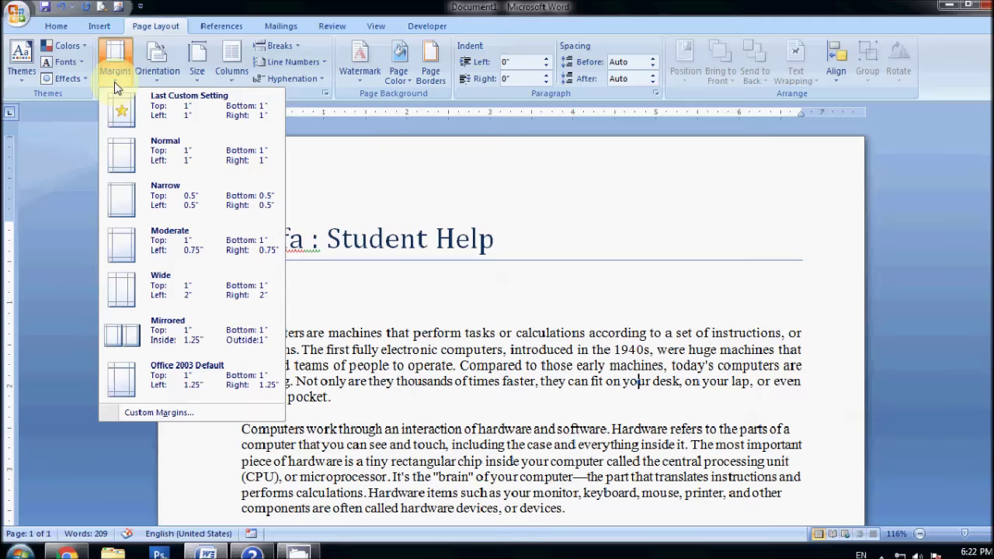
click(222, 171)
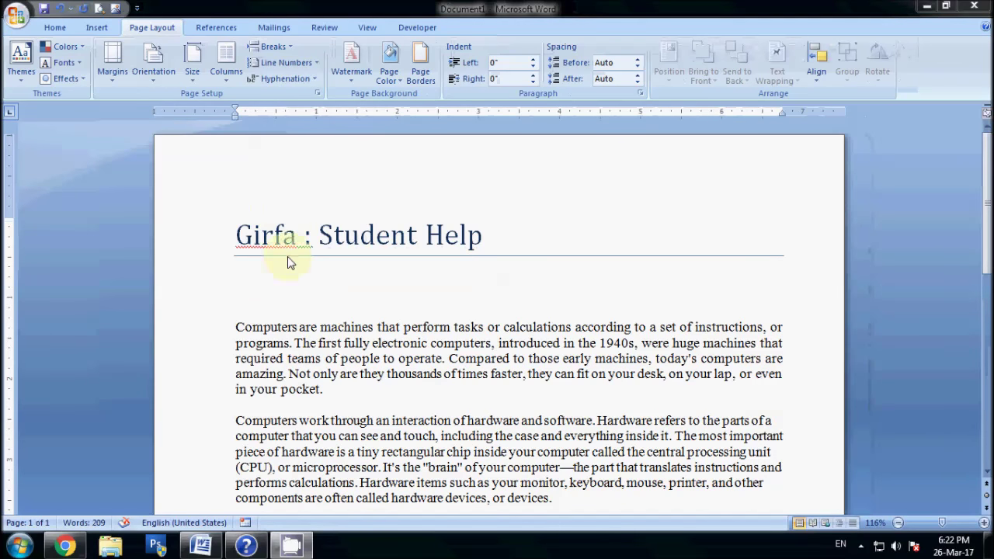
ctrl+scroll(248, 272, down, 4)
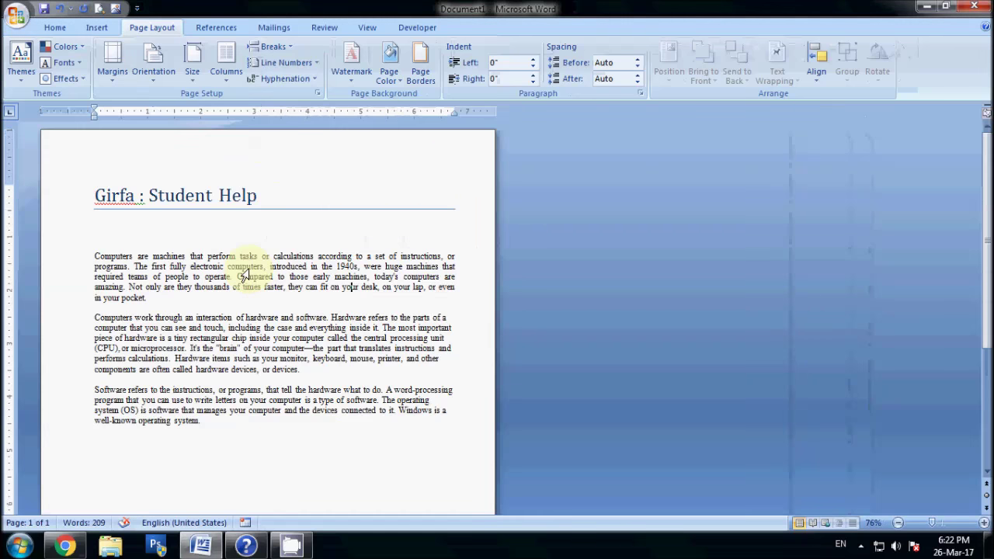
ctrl+scroll(243, 273, down, 3)
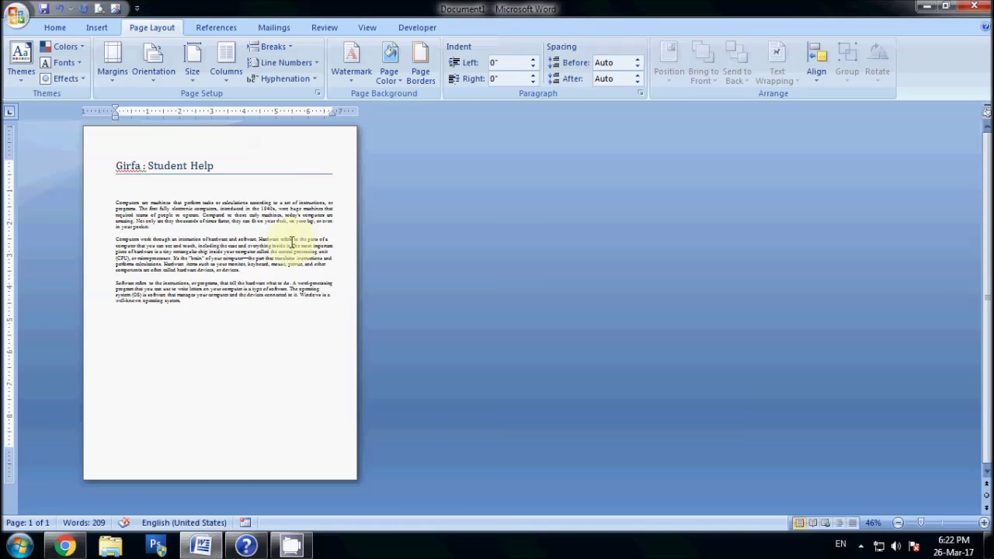
click(108, 88)
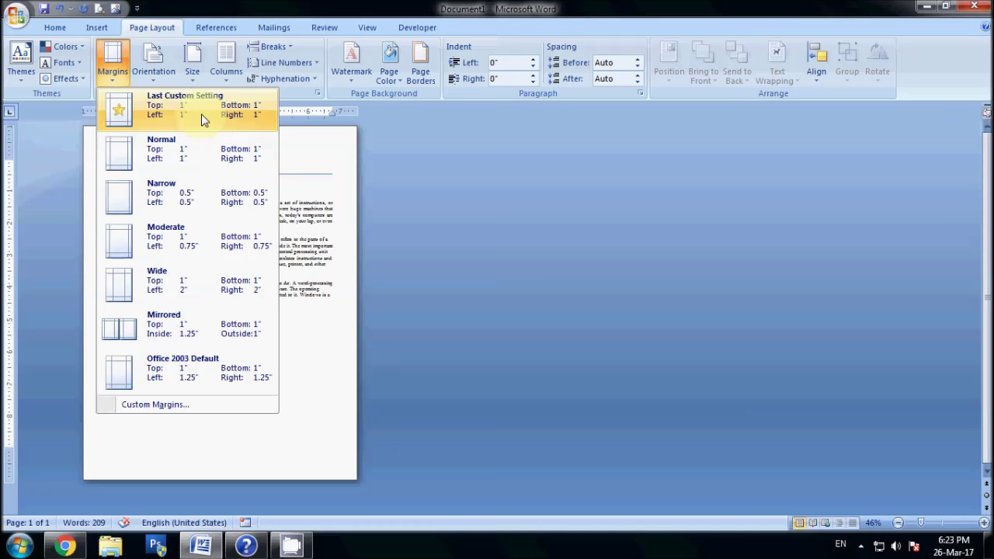
Step: In Custom Margins, raise the top margin to 1.9 inches
click(196, 406)
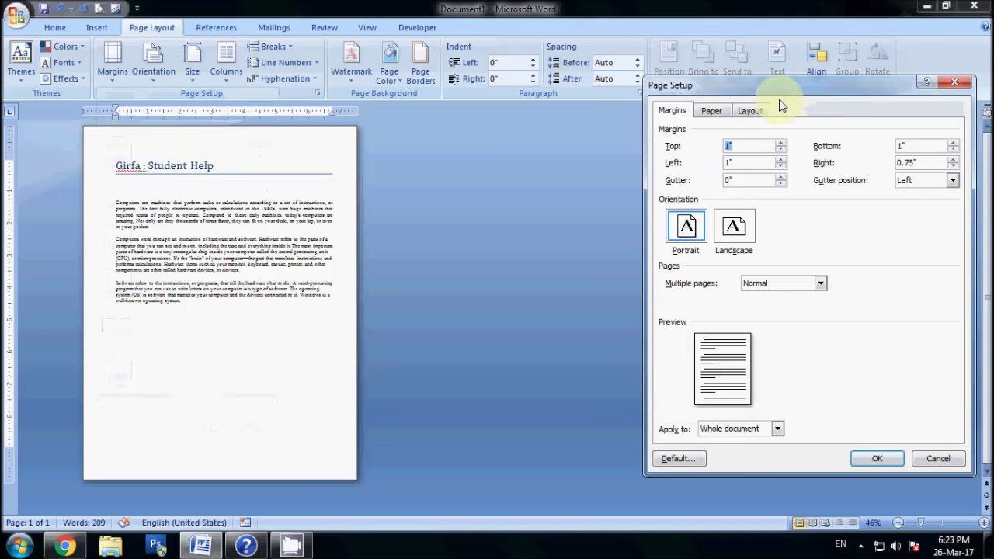
drag(776, 91, 505, 63)
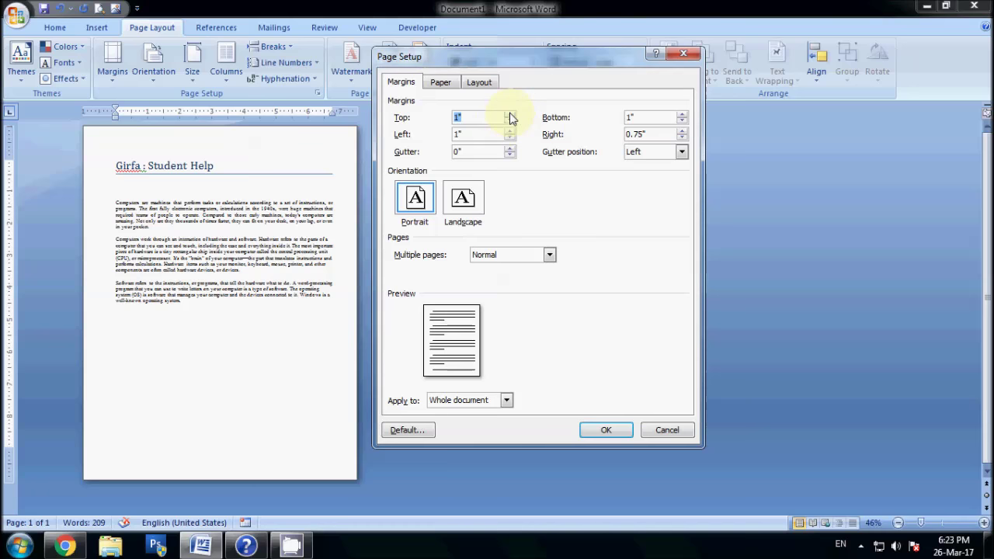
click(510, 114)
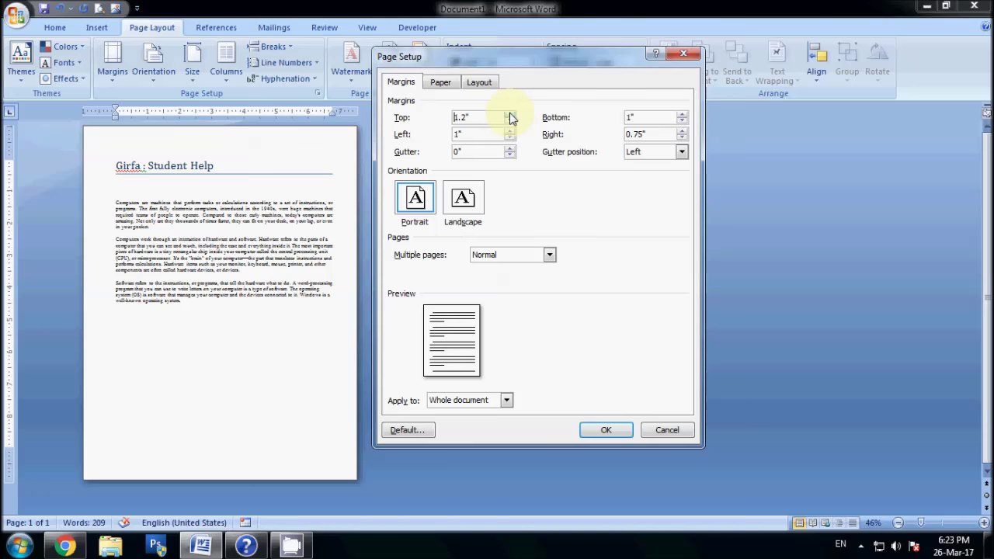
click(510, 114)
click(510, 114)
click(511, 114)
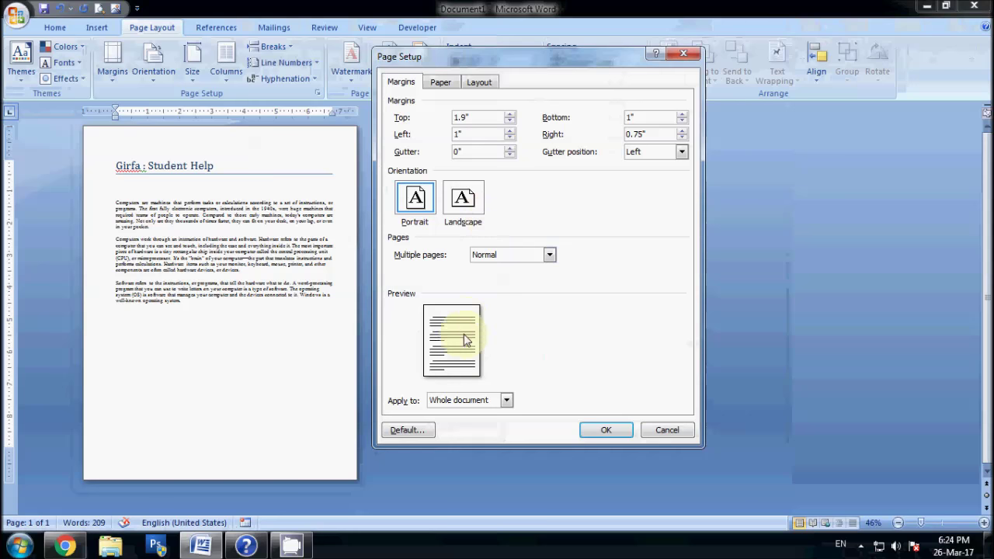
Step: Increase the gutter to 0.9 inches on the left
click(510, 149)
click(509, 149)
click(510, 148)
click(509, 149)
click(510, 148)
click(509, 149)
click(510, 149)
click(509, 148)
click(509, 149)
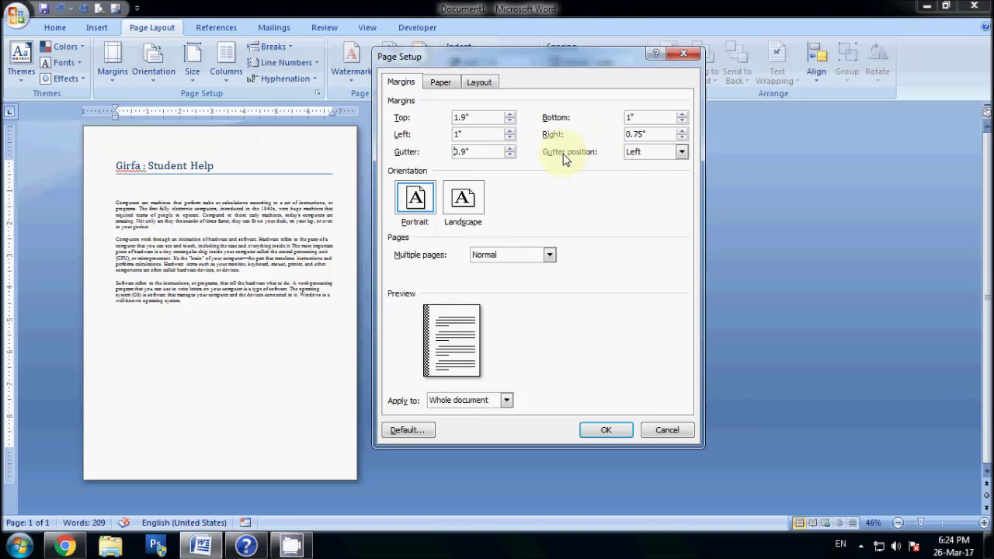
Step: Try the gutter position at Top, then set it back to Left
click(682, 152)
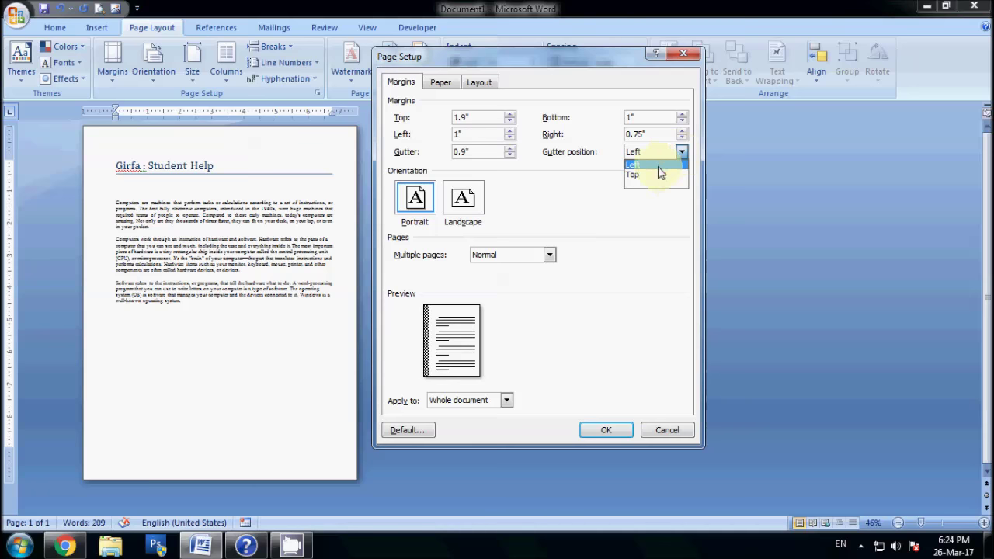
click(657, 174)
click(682, 151)
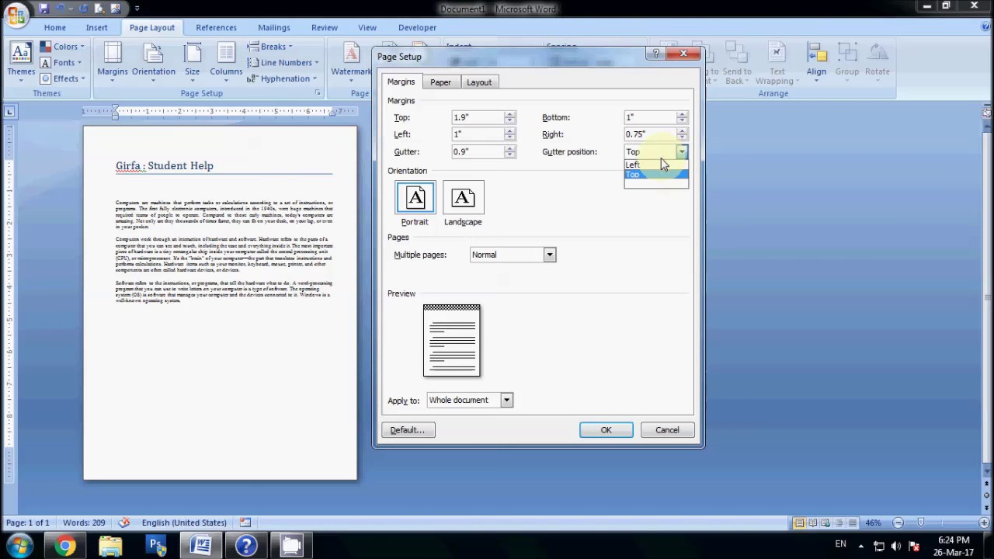
click(659, 161)
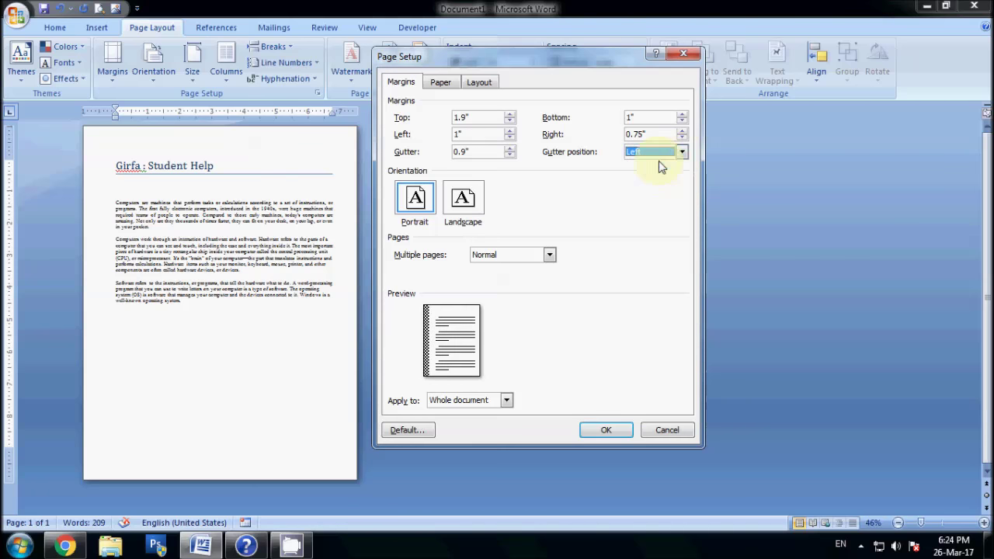
Step: Reset the gutter width to 0
click(510, 155)
click(510, 156)
click(509, 149)
click(509, 149)
click(510, 149)
click(509, 149)
click(508, 150)
click(406, 153)
text(0)
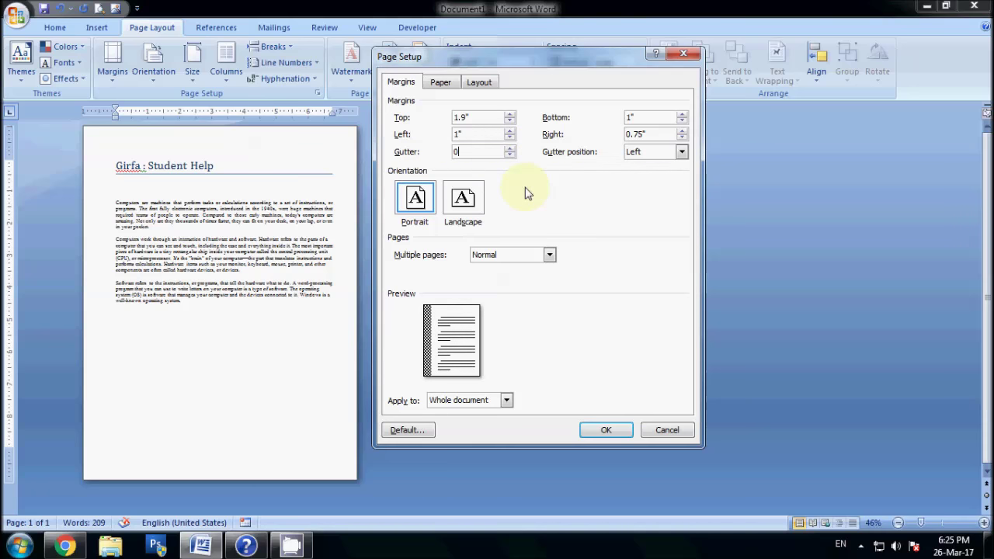
click(479, 134)
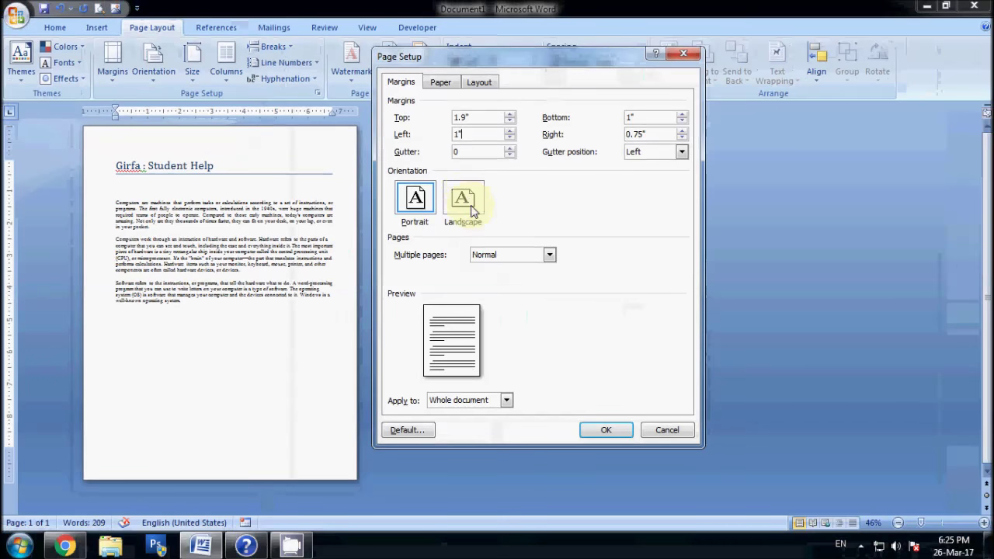
Step: Keep Portrait orientation and apply 2 pages per sheet, after briefly trying Mirror margins
click(466, 202)
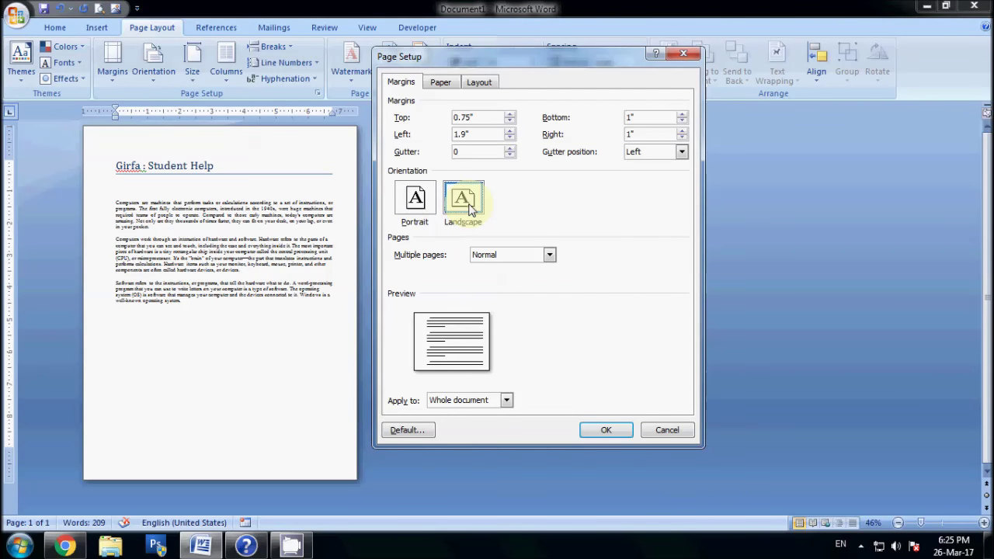
click(423, 202)
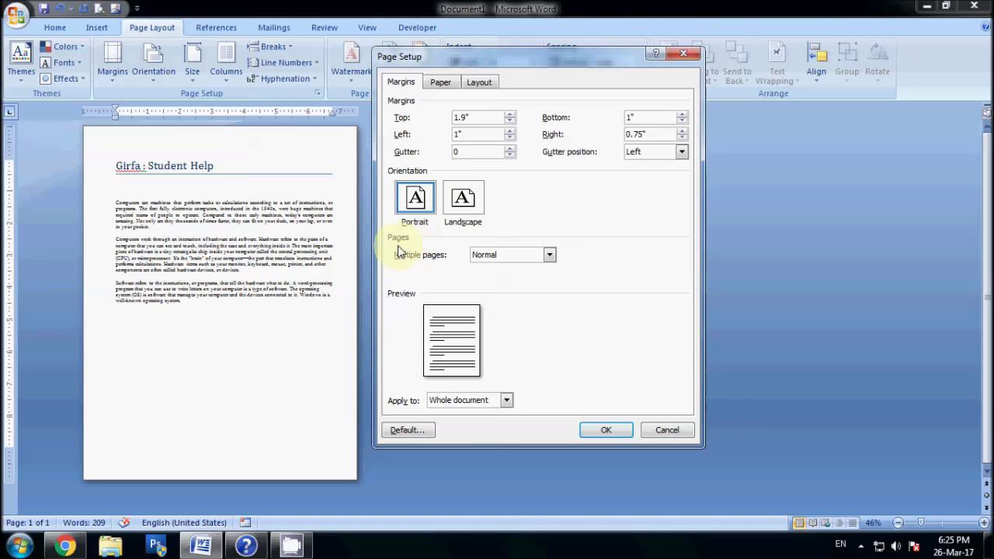
click(516, 259)
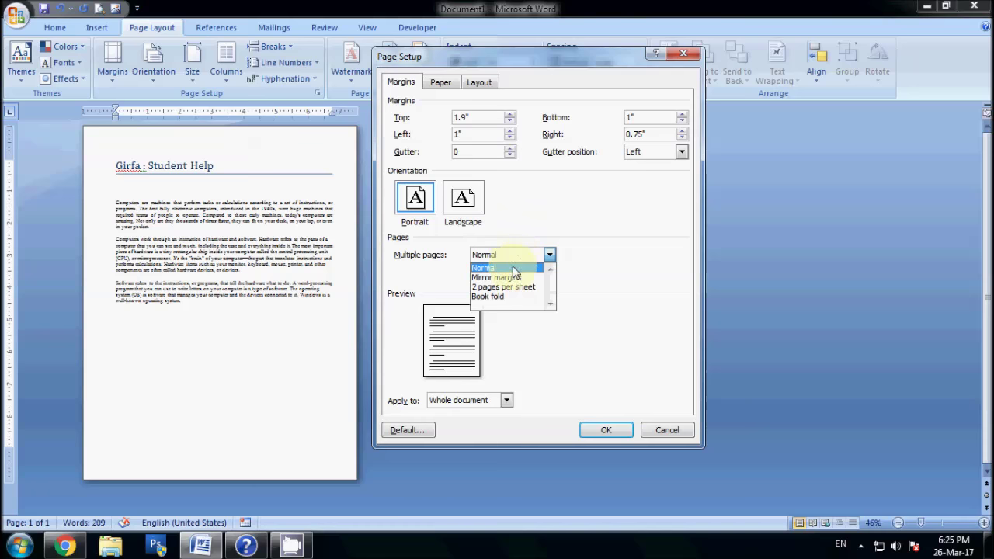
click(509, 279)
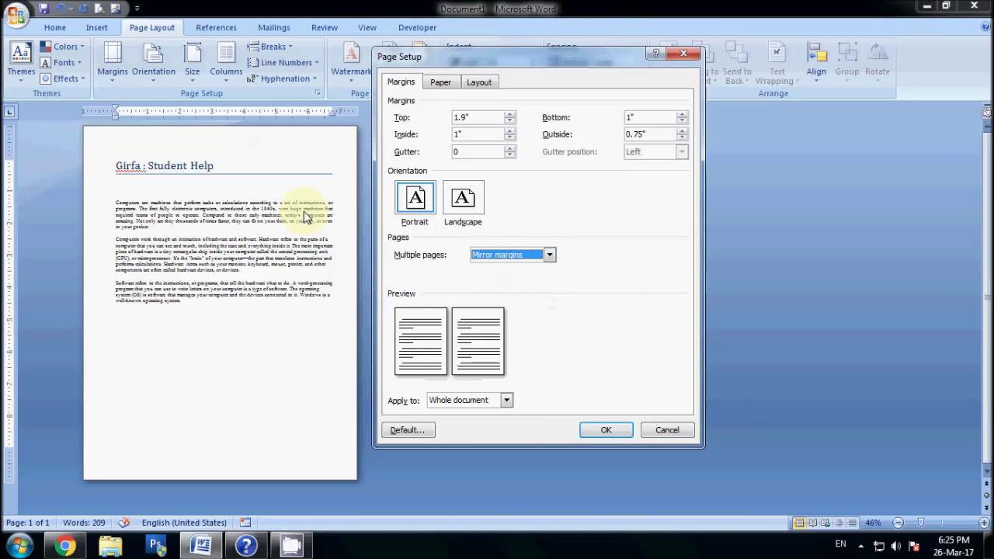
click(527, 256)
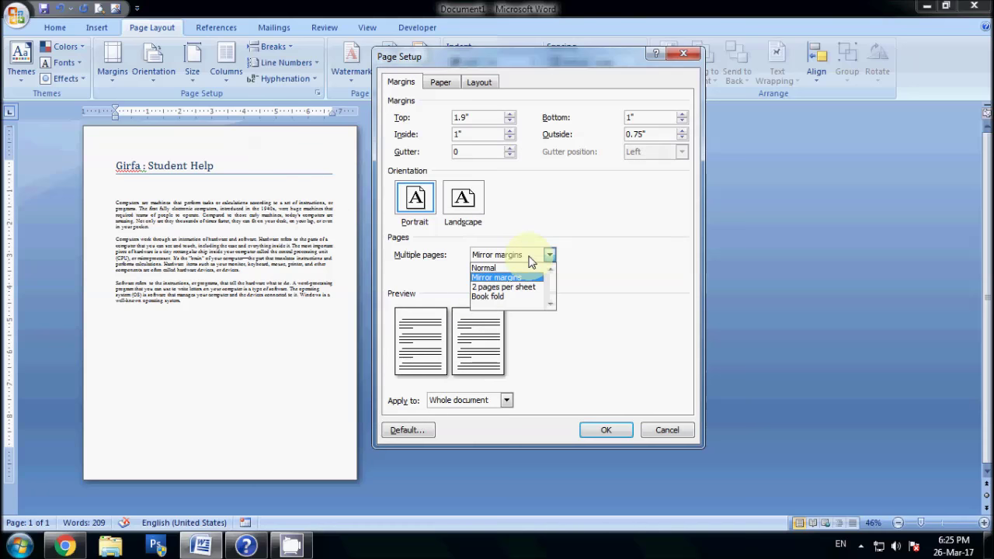
click(518, 295)
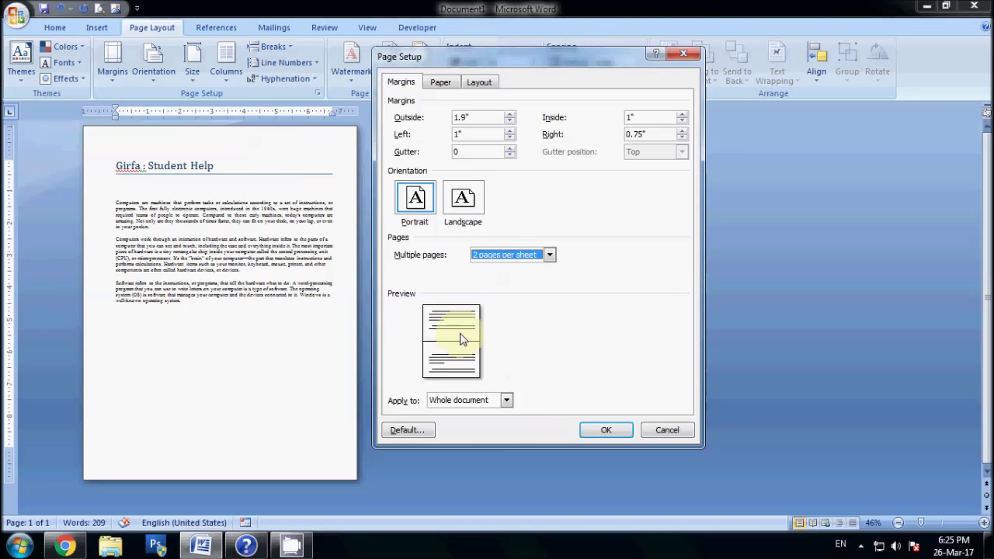
click(605, 431)
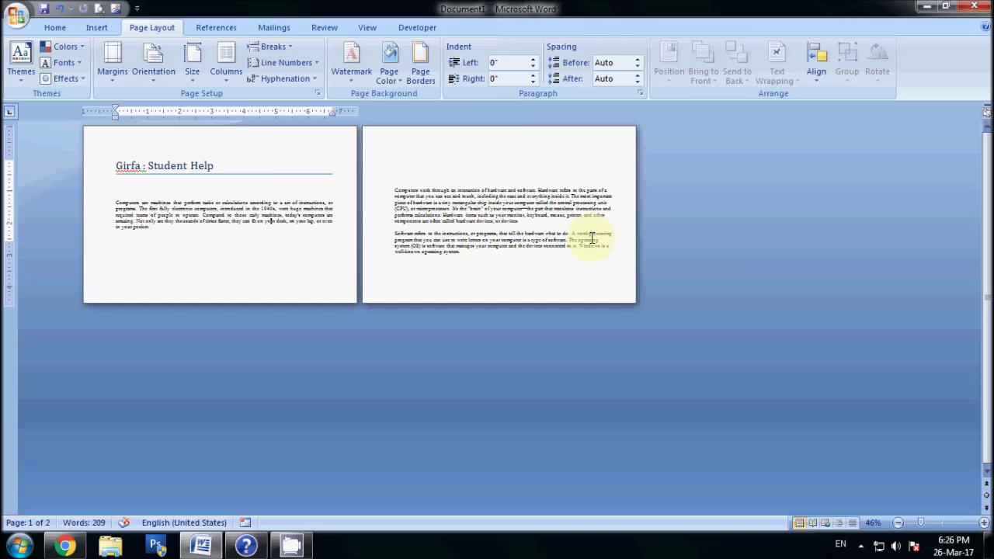
Step: Change the Multiple pages setting to Book fold and apply it
click(114, 86)
click(171, 410)
click(550, 258)
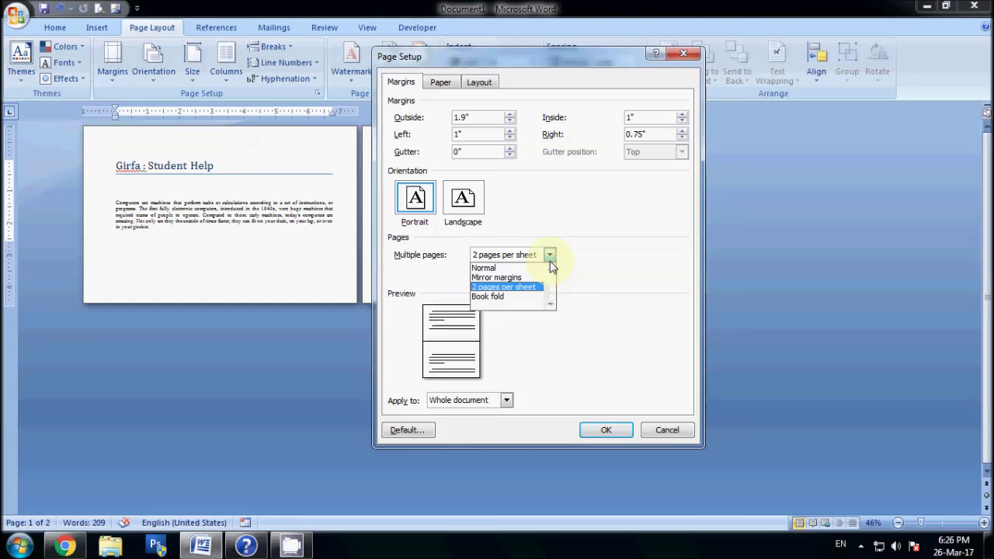
click(533, 296)
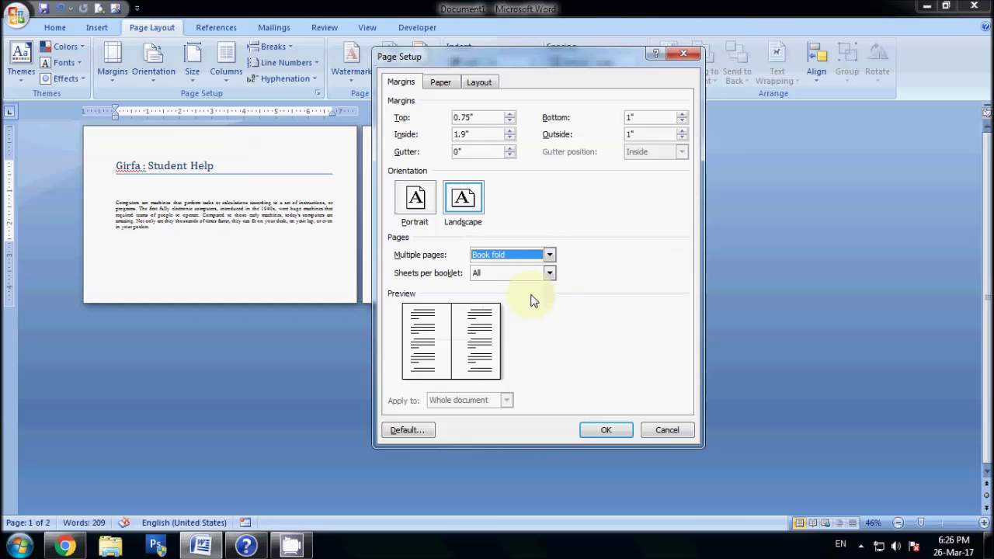
click(605, 431)
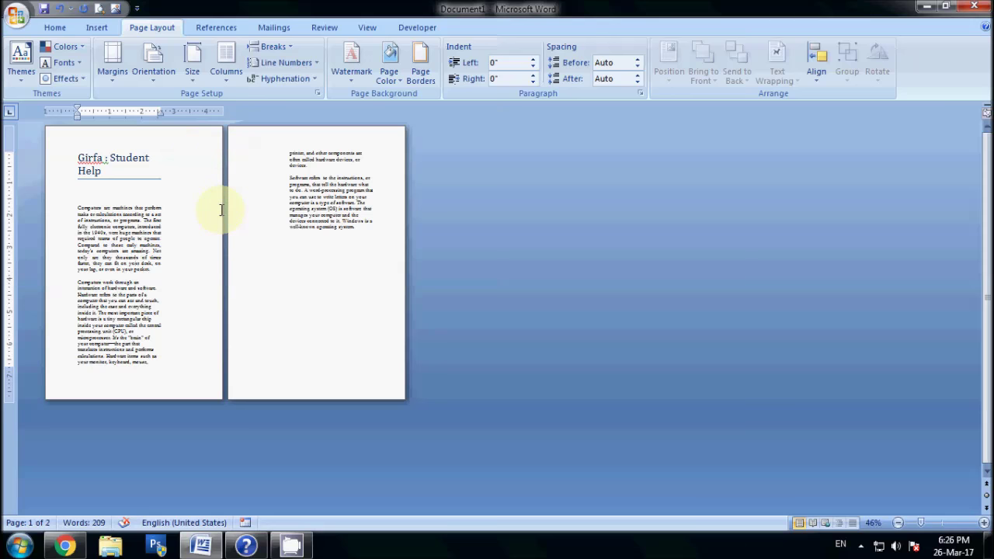
Step: In Page Setup, reset Multiple pages to Normal and orientation to Portrait
click(115, 66)
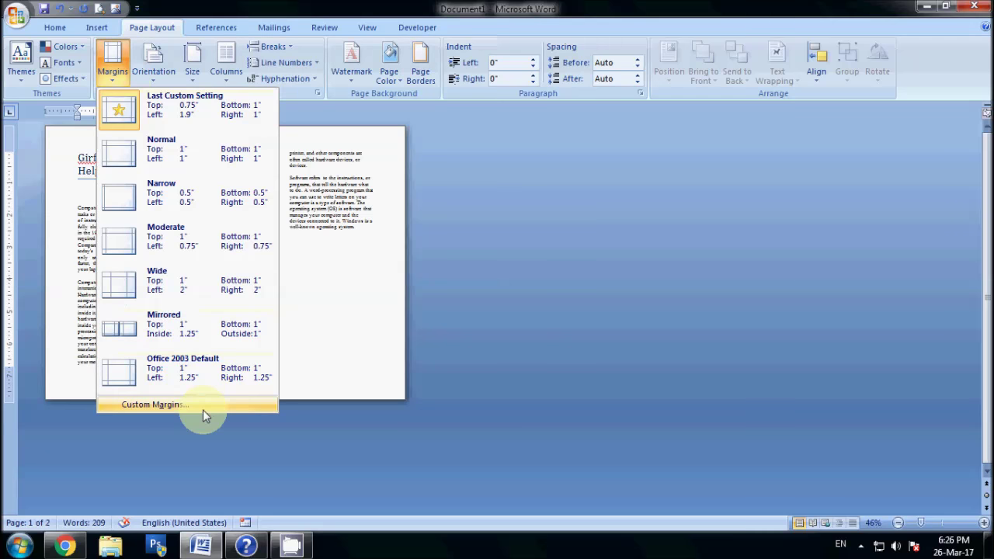
click(204, 406)
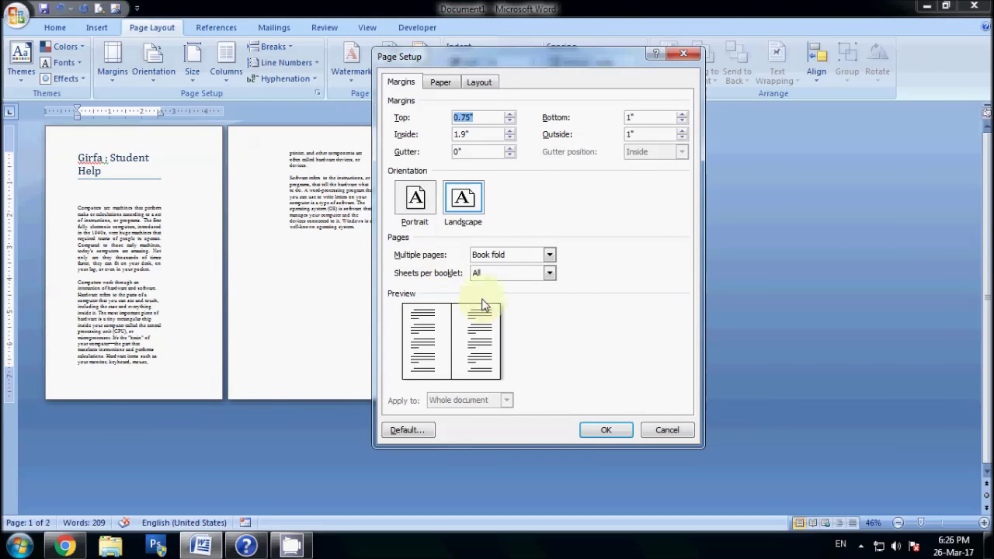
click(546, 274)
click(484, 256)
click(522, 256)
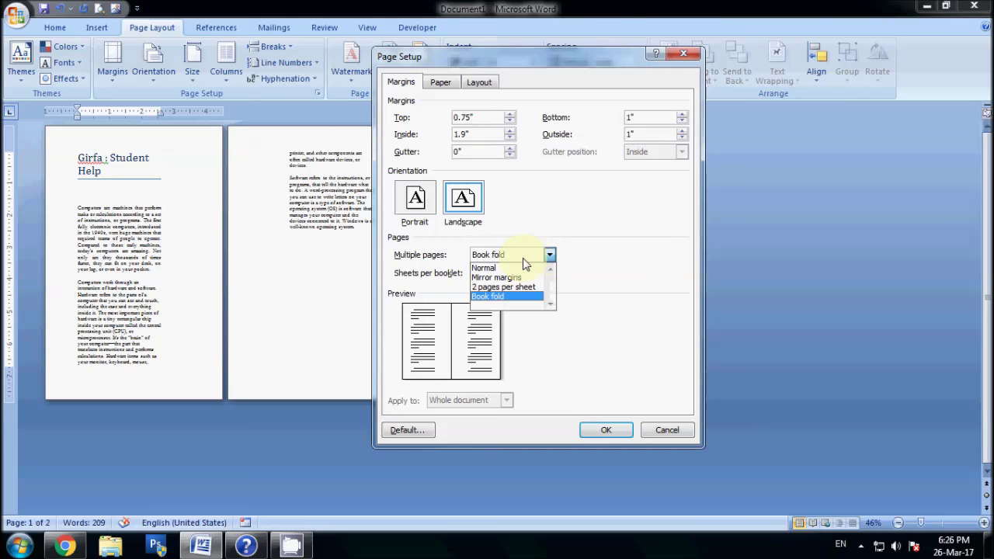
click(516, 265)
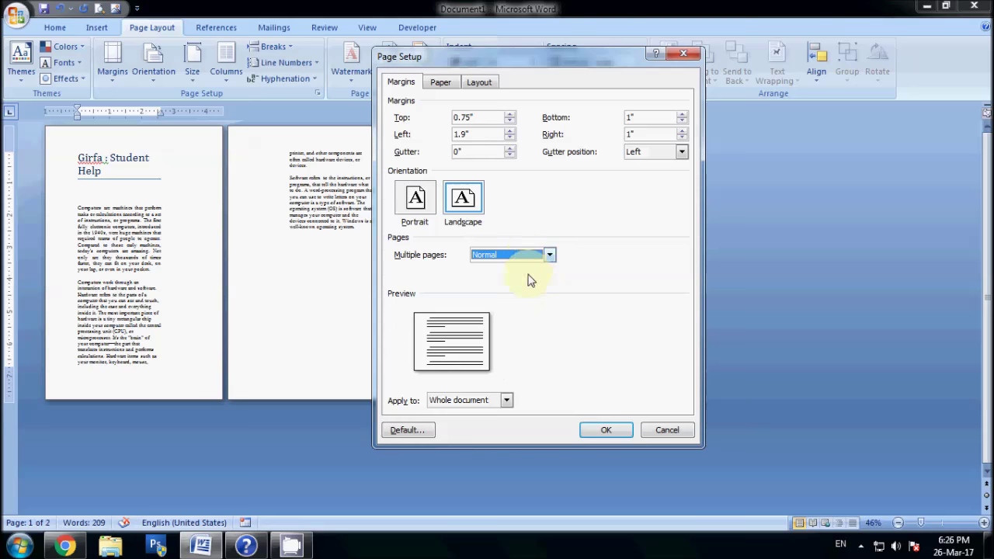
click(415, 198)
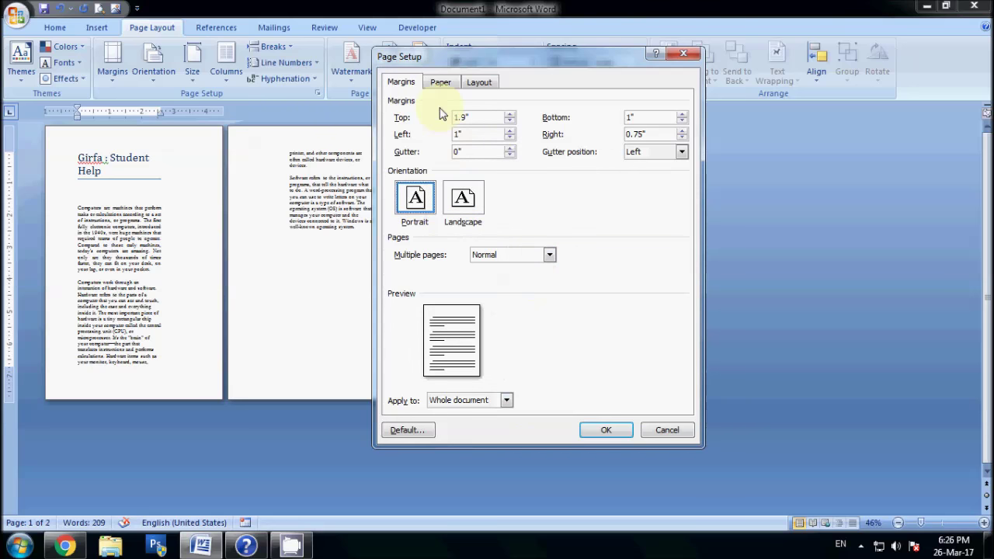
click(441, 83)
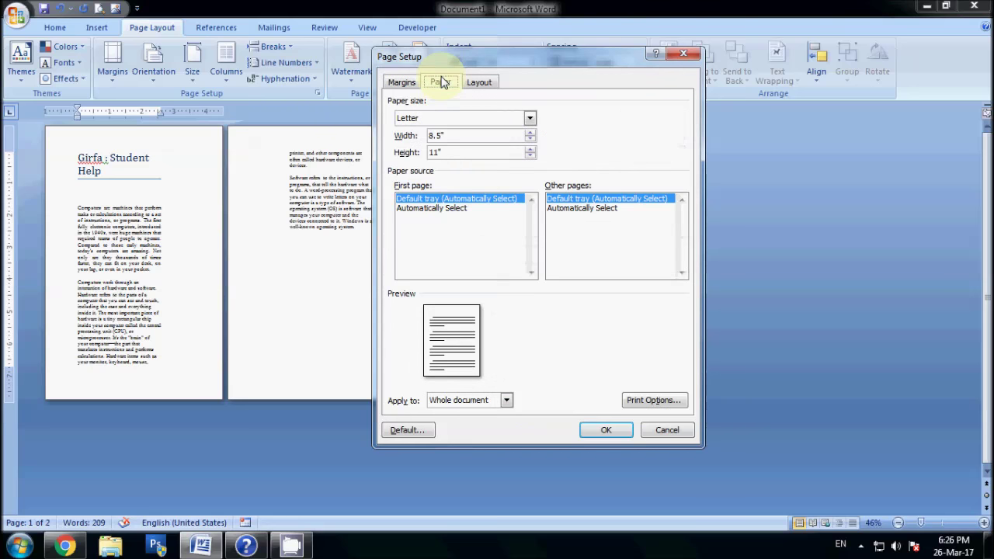
Step: Set the paper size to Letter Small, 8.5" × 11"
click(457, 121)
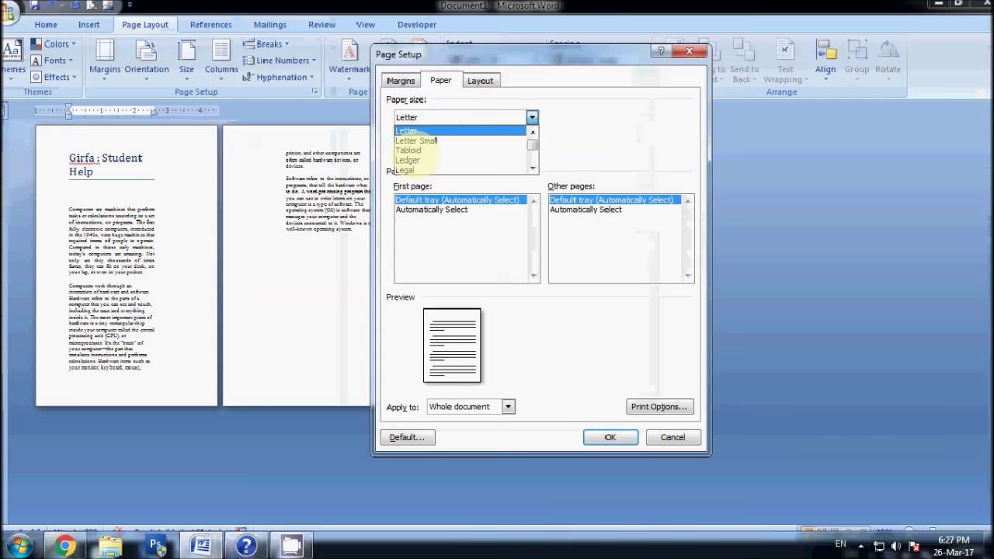
click(435, 132)
click(478, 119)
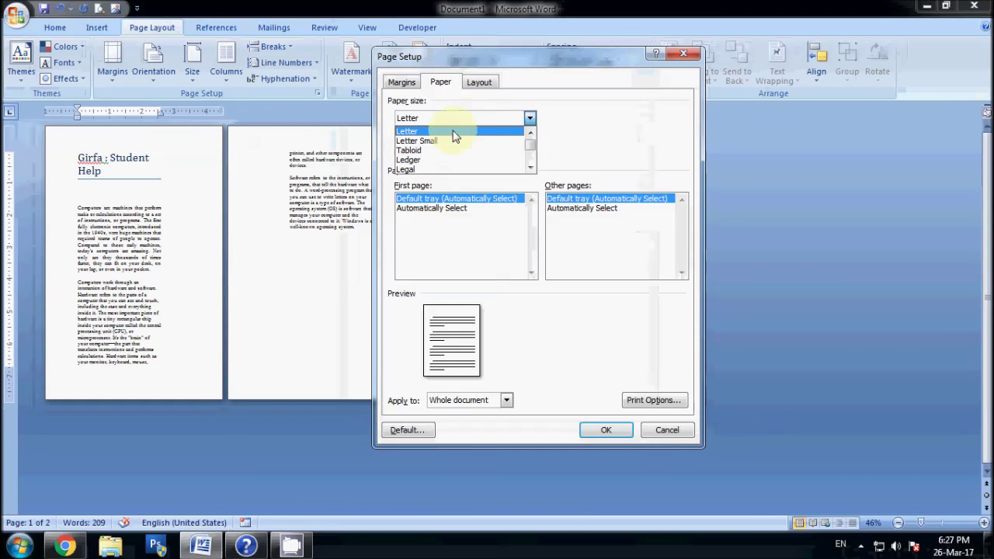
click(435, 141)
click(497, 119)
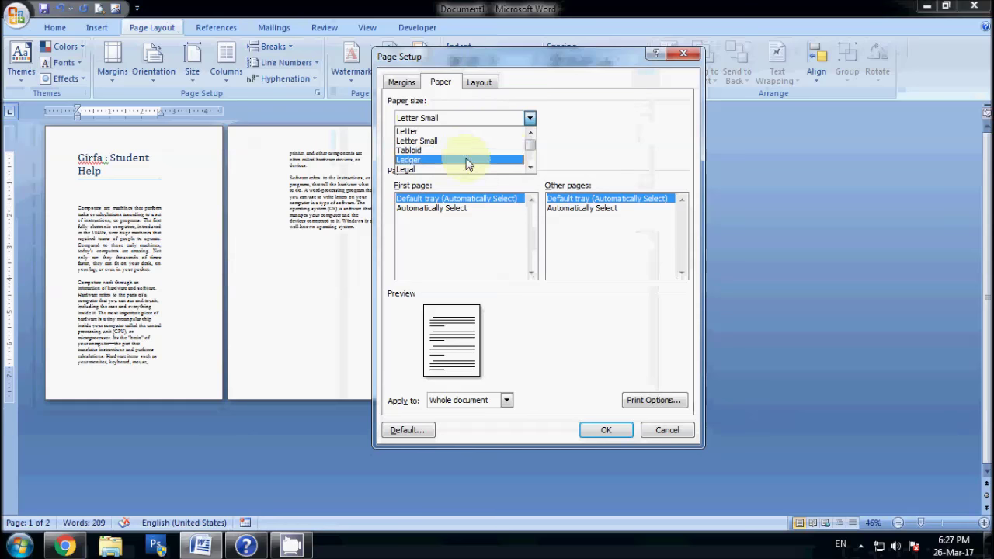
mouse_move(529, 146)
mouse_down()
mouse_move(533, 161)
mouse_move(532, 147)
mouse_up()
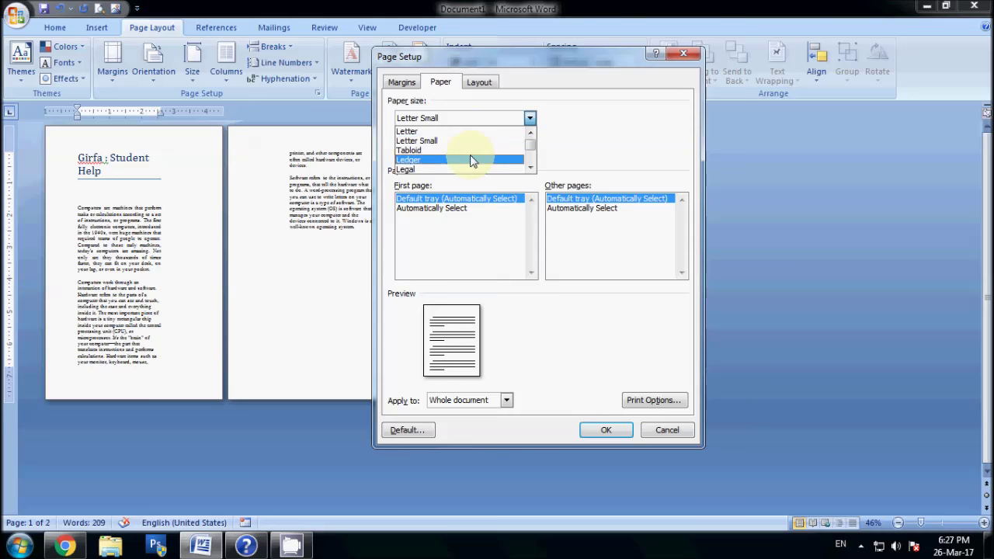
click(581, 146)
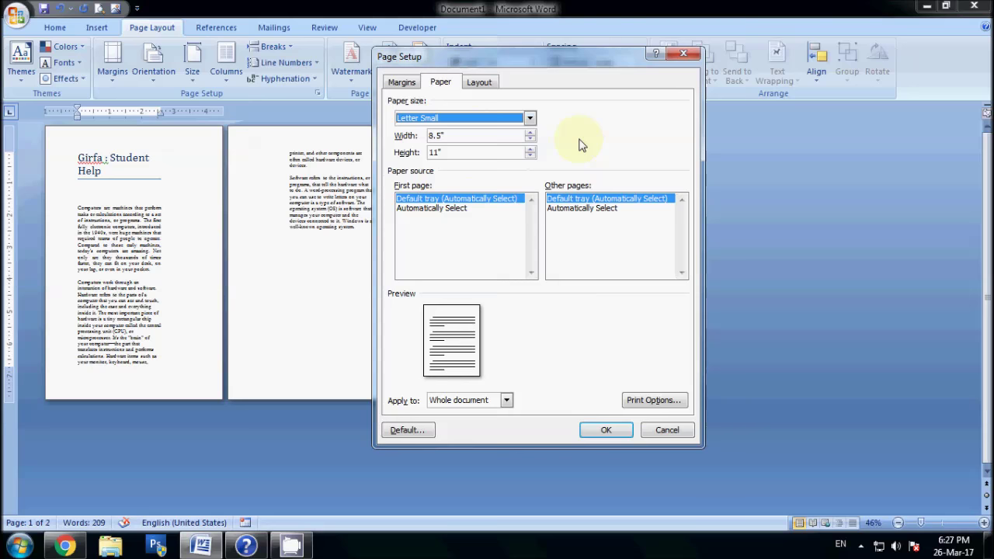
click(481, 82)
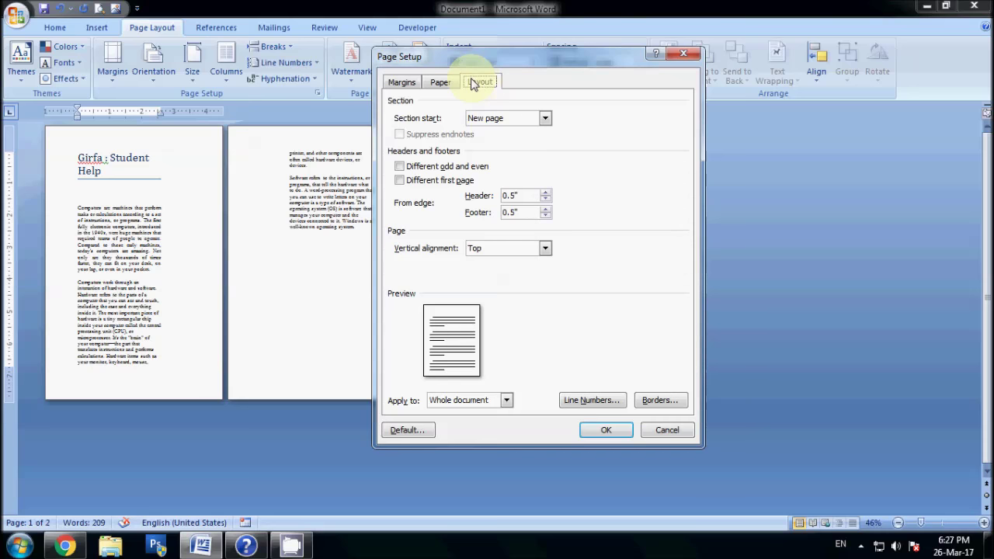
Step: Set vertical alignment to Justified for the whole document and apply it
click(497, 399)
click(498, 399)
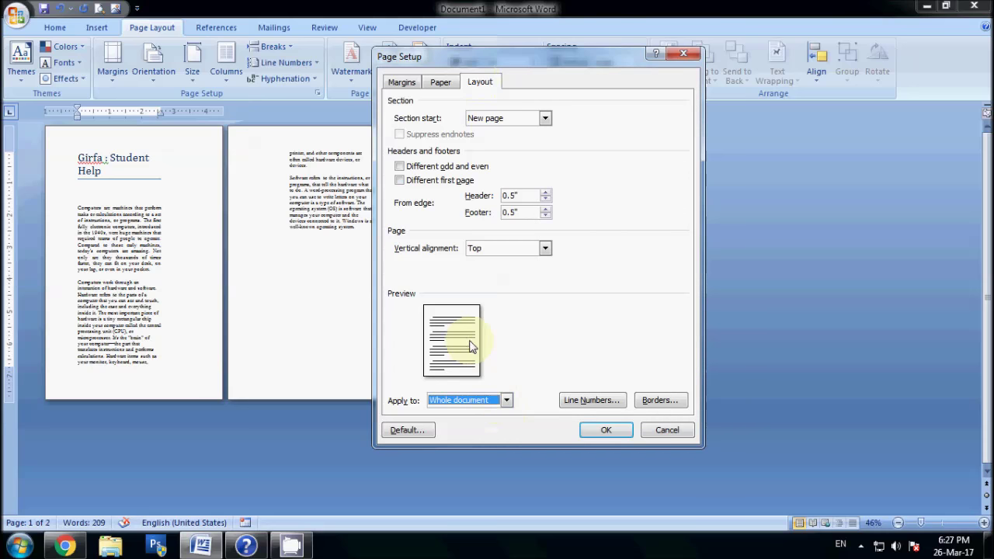
click(515, 248)
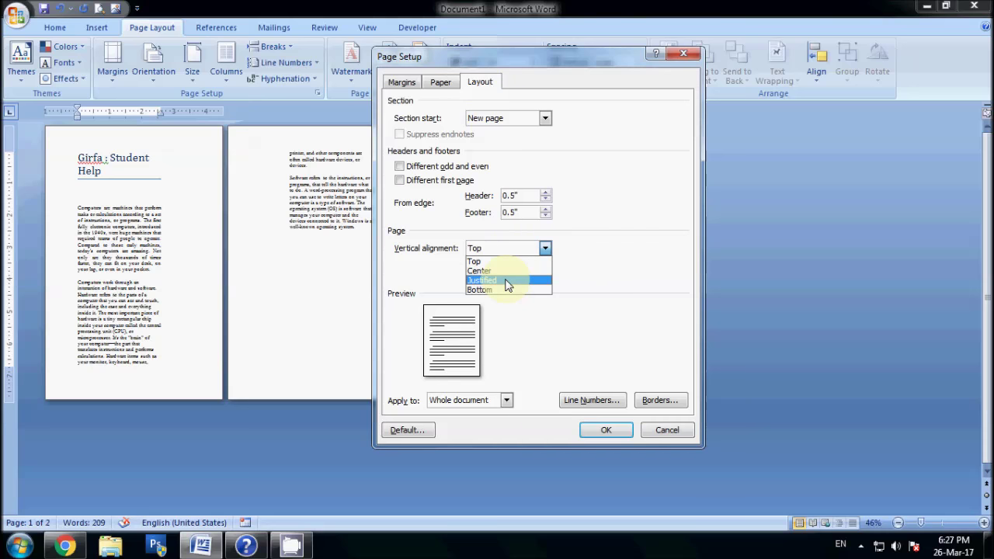
click(507, 281)
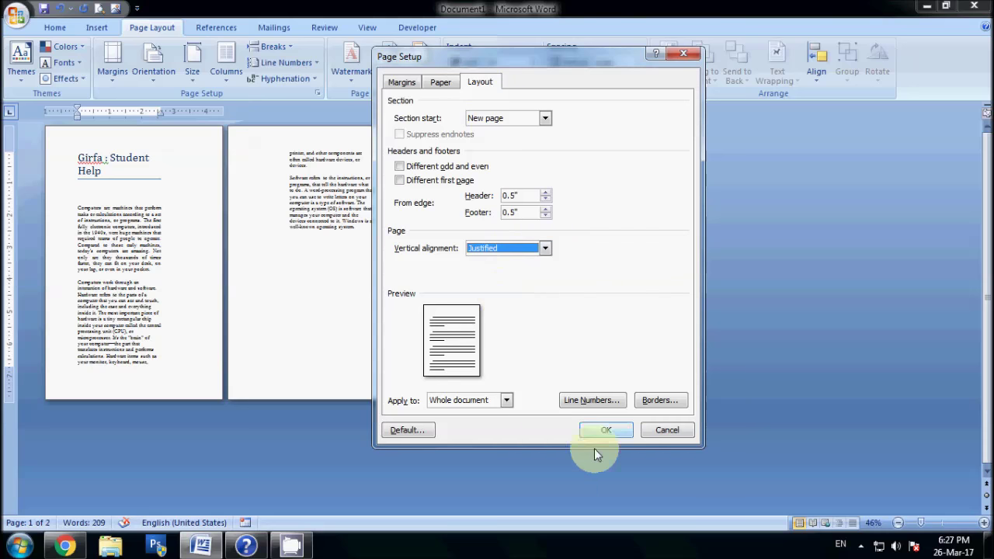
click(606, 432)
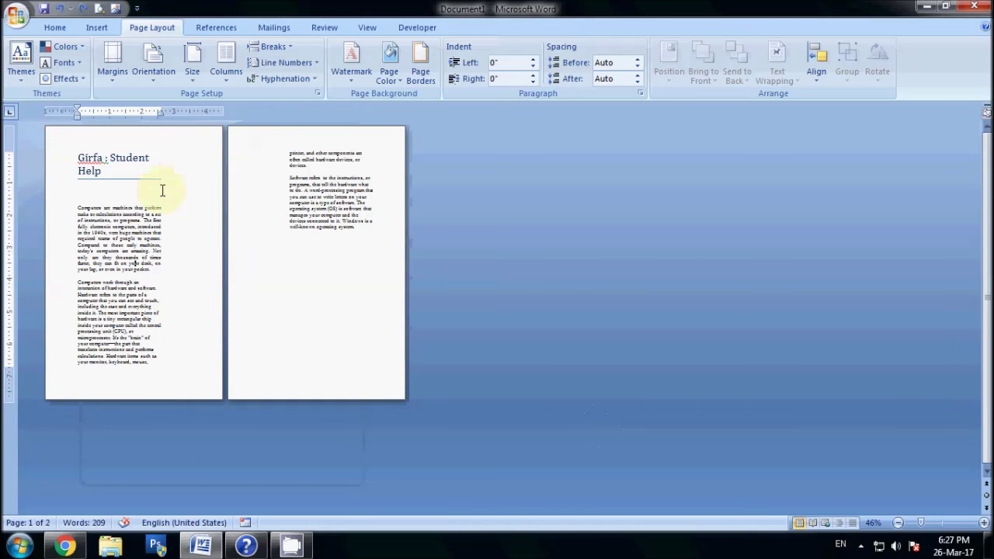
click(113, 62)
Step: Return the document to a single Normal portrait page layout
click(174, 405)
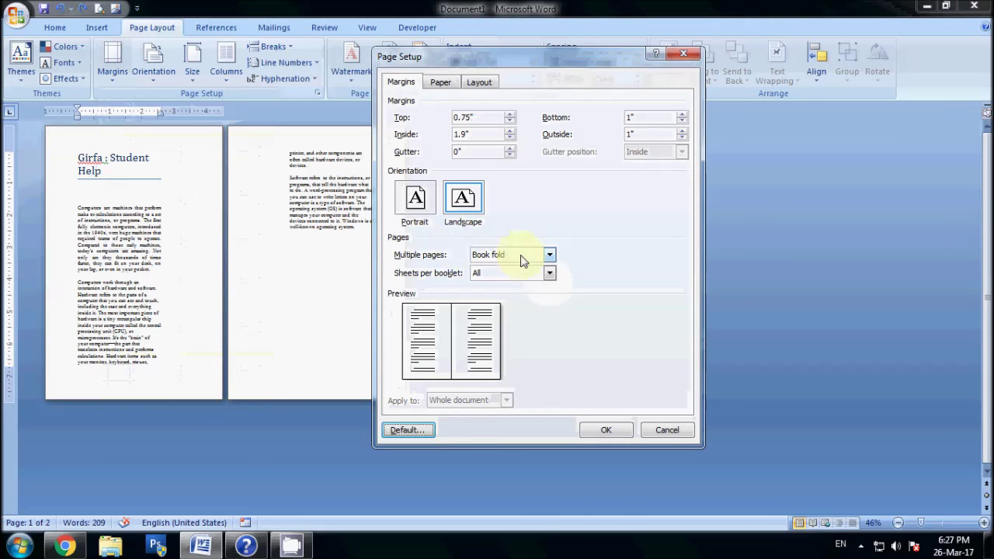
click(548, 255)
click(522, 268)
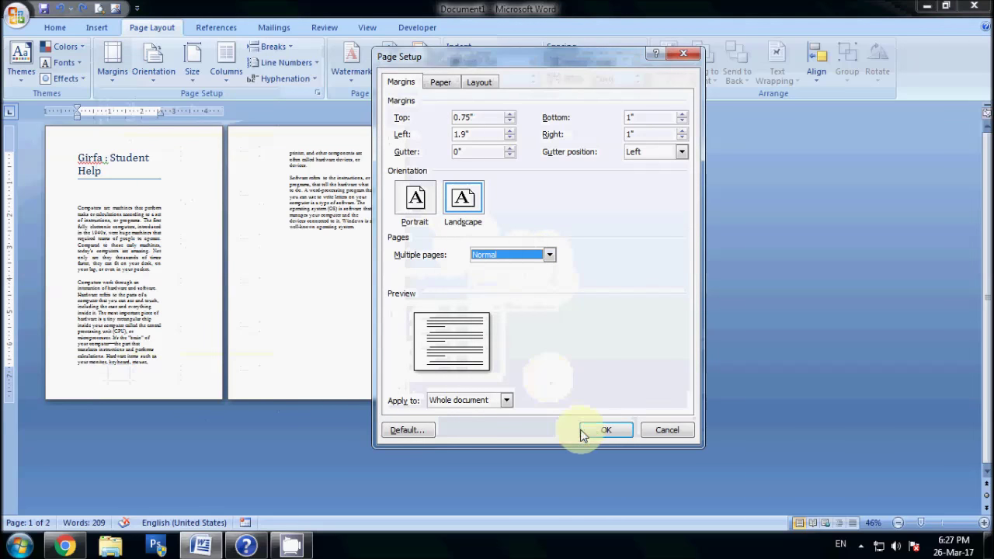
click(608, 428)
click(114, 78)
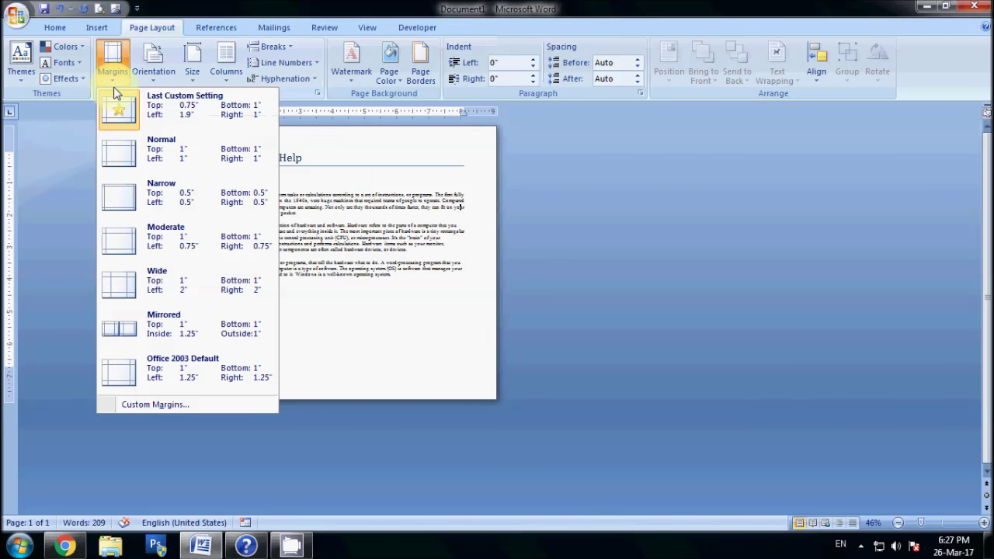
click(166, 405)
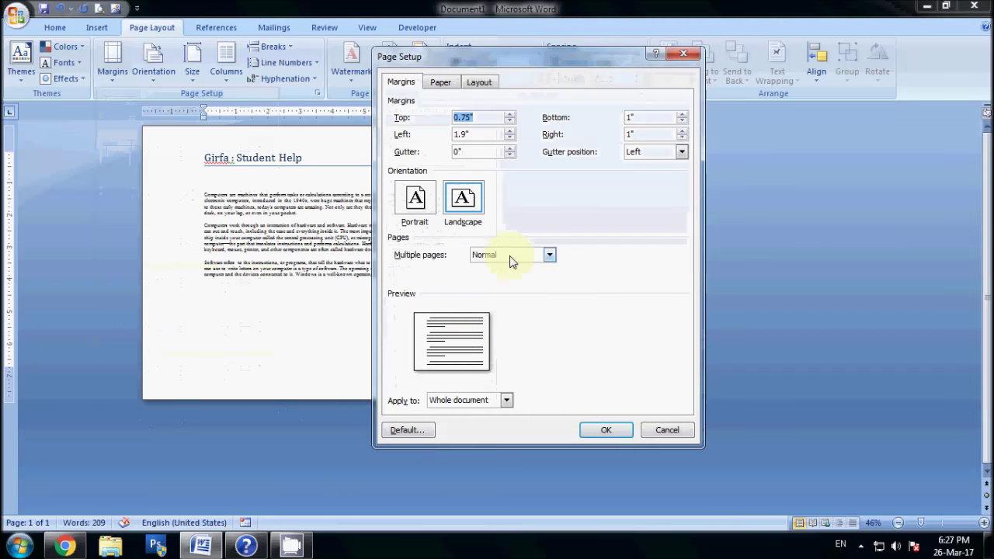
click(432, 204)
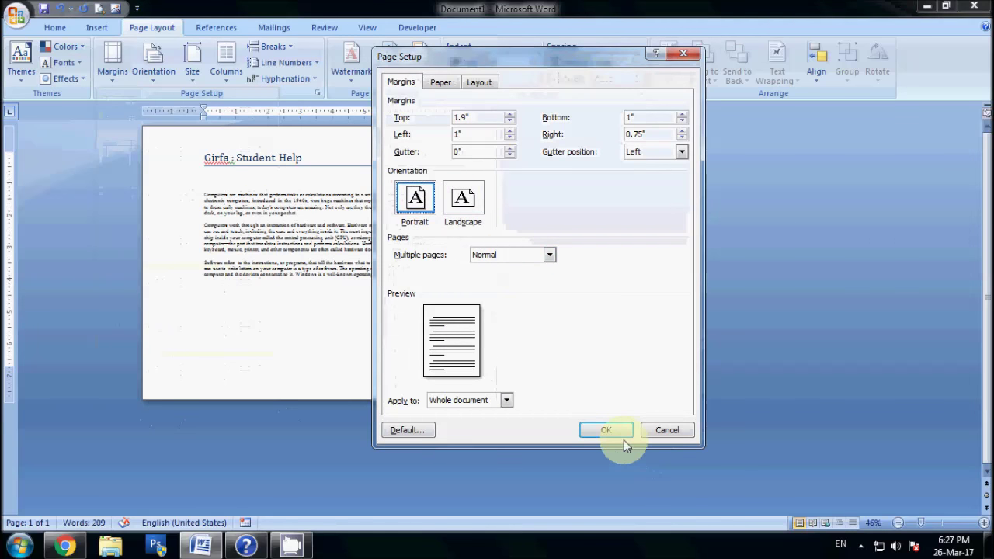
click(620, 434)
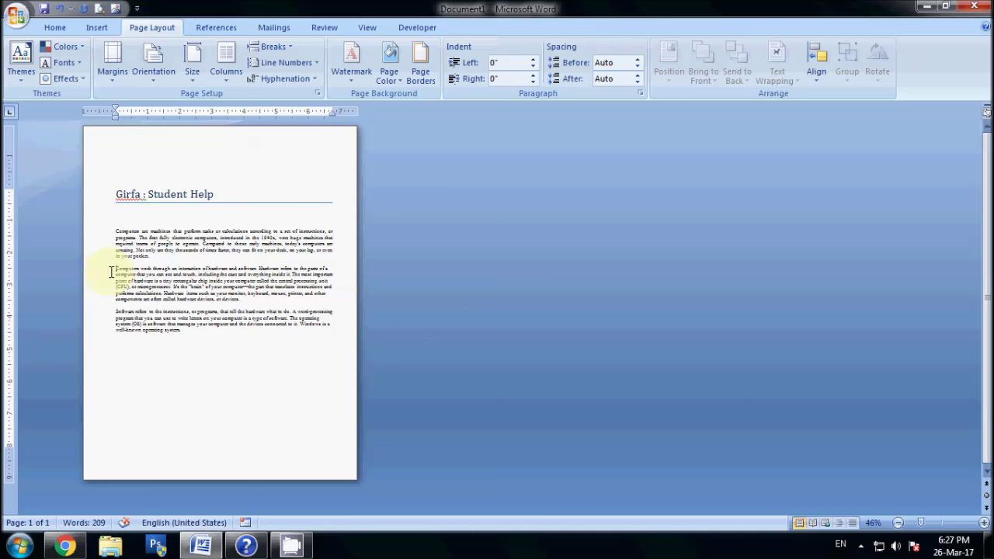
Step: Delete the second and third paragraphs, leaving the heading and first paragraph
drag(117, 268, 118, 344)
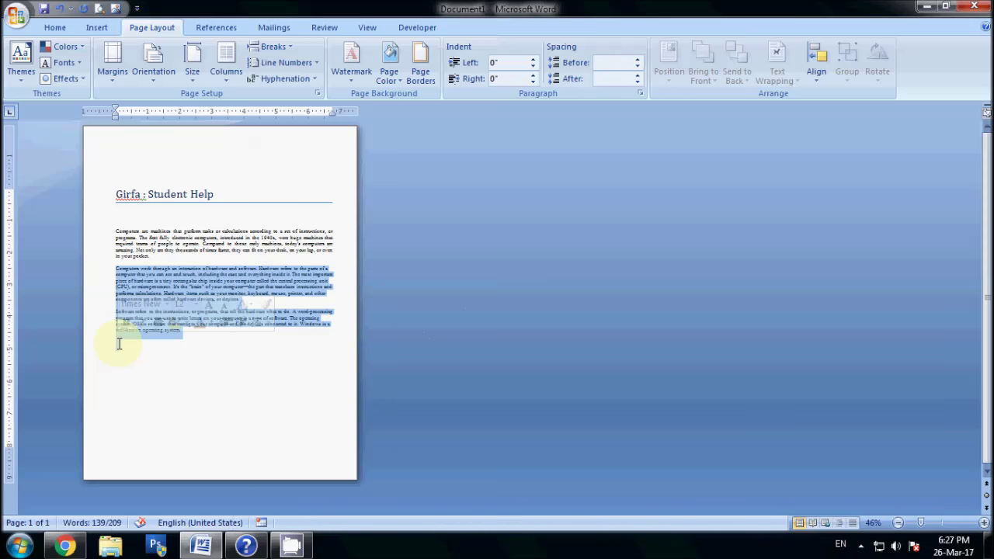
key(Delete)
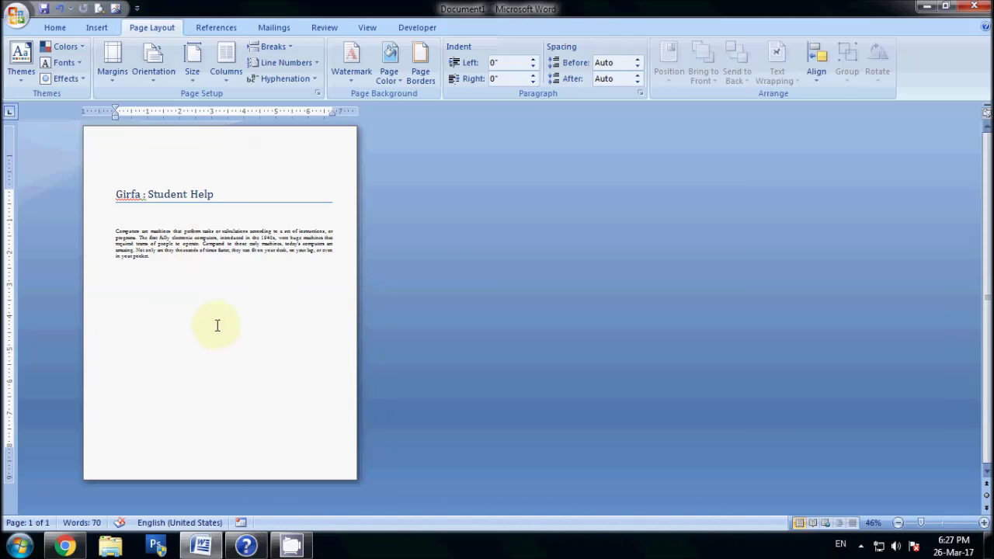
ctrl+scroll(222, 328, up, 2)
ctrl+scroll(291, 311, down, 1)
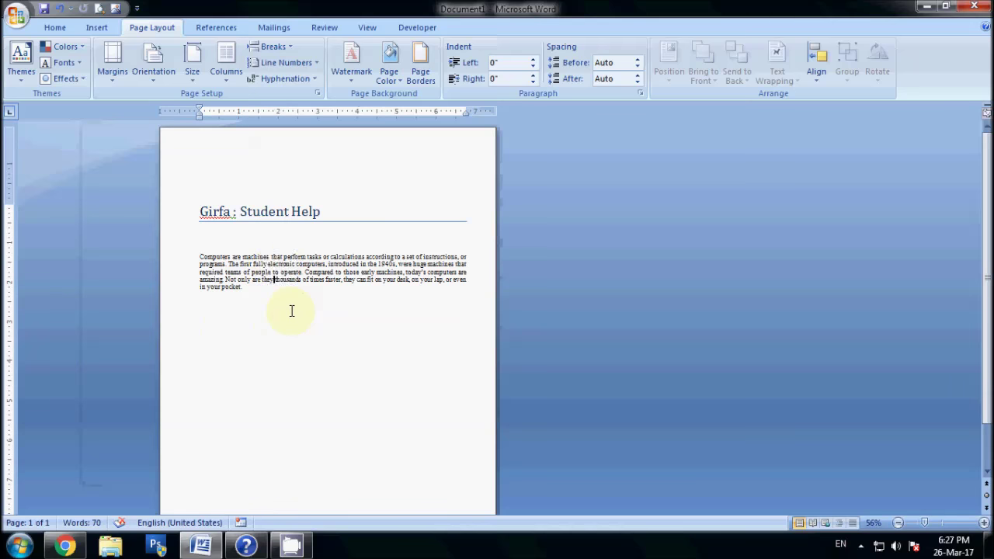
Step: Set the page's vertical alignment to Justified in Page Setup, then bring up the Margins presets
click(118, 83)
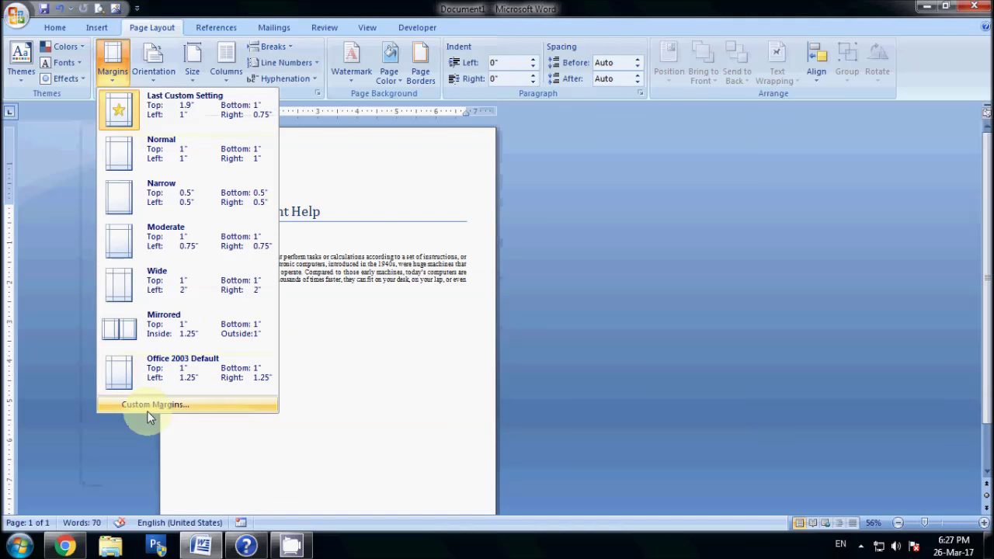
click(152, 405)
click(479, 82)
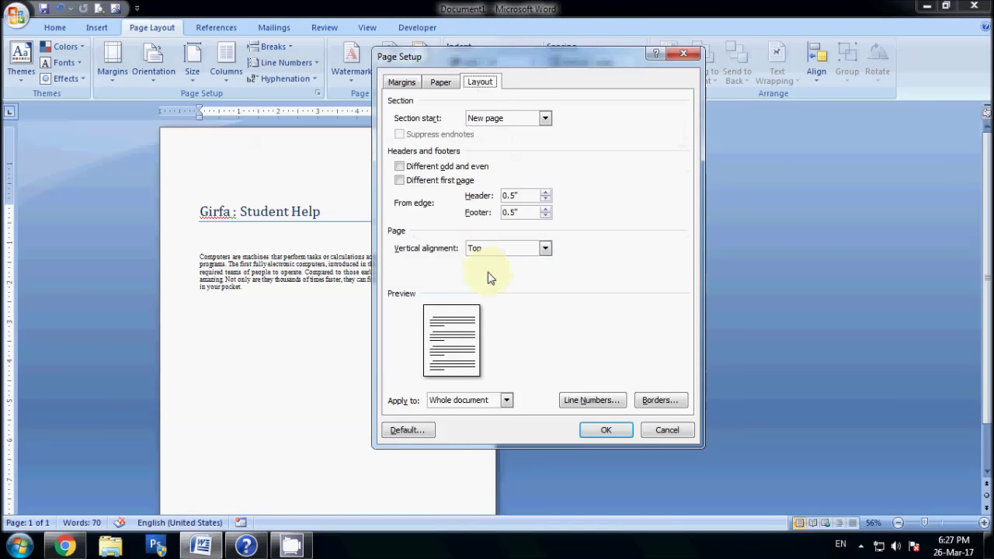
click(539, 248)
click(514, 281)
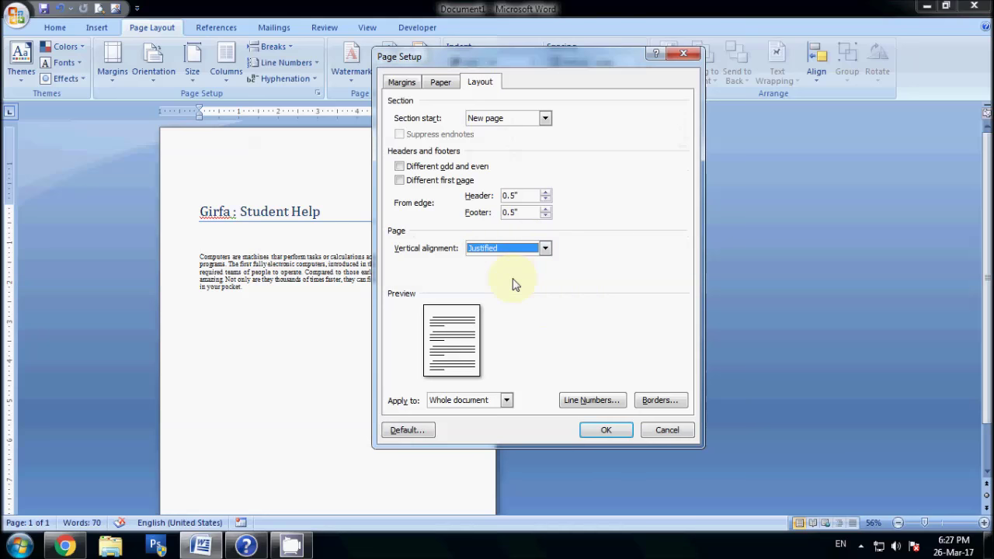
click(602, 432)
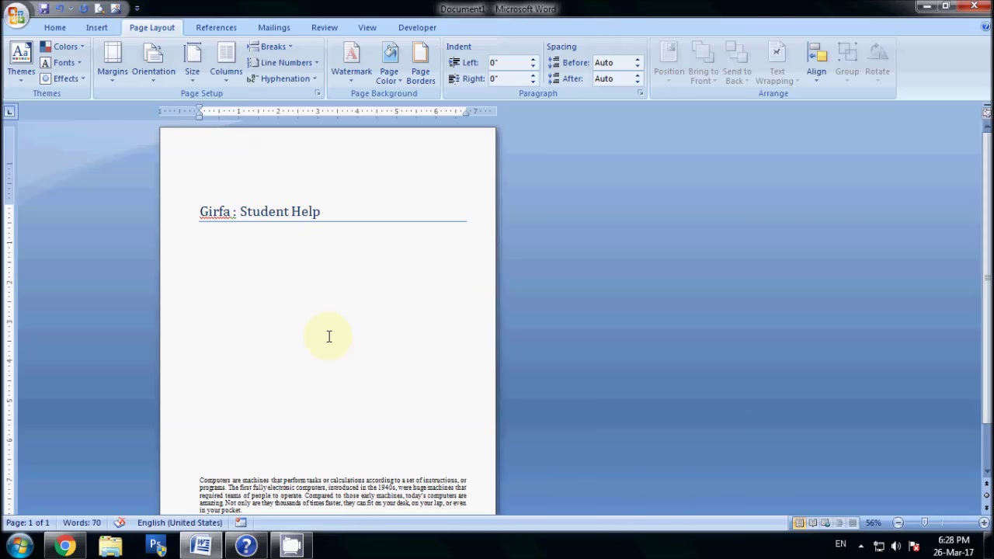
click(117, 81)
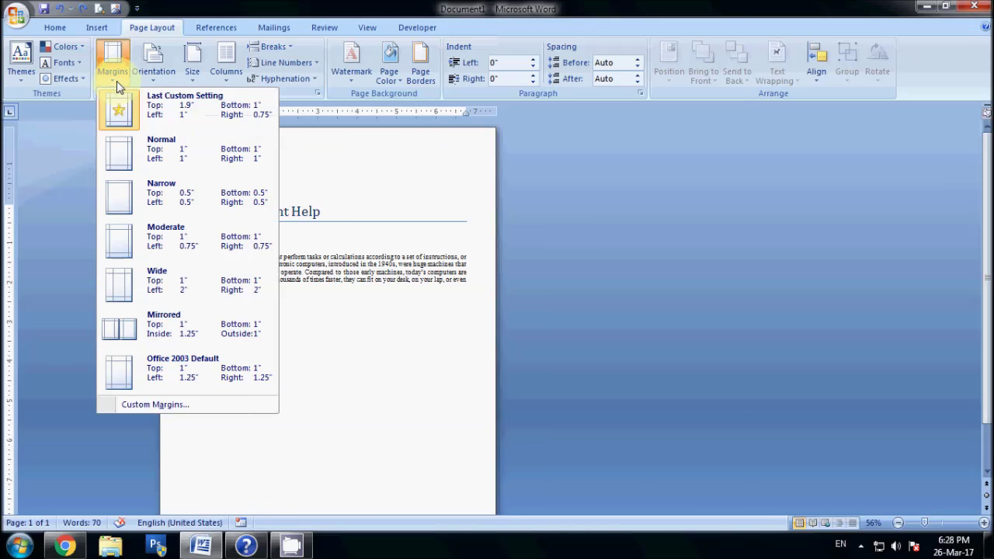
Step: Leave margins unchanged and switch the page to landscape, then back to portrait
click(76, 148)
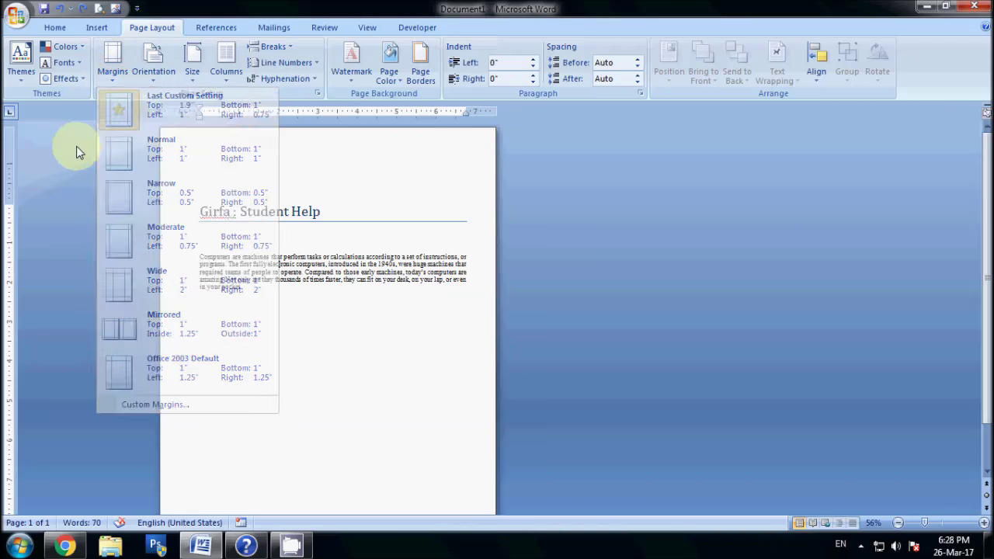
click(154, 81)
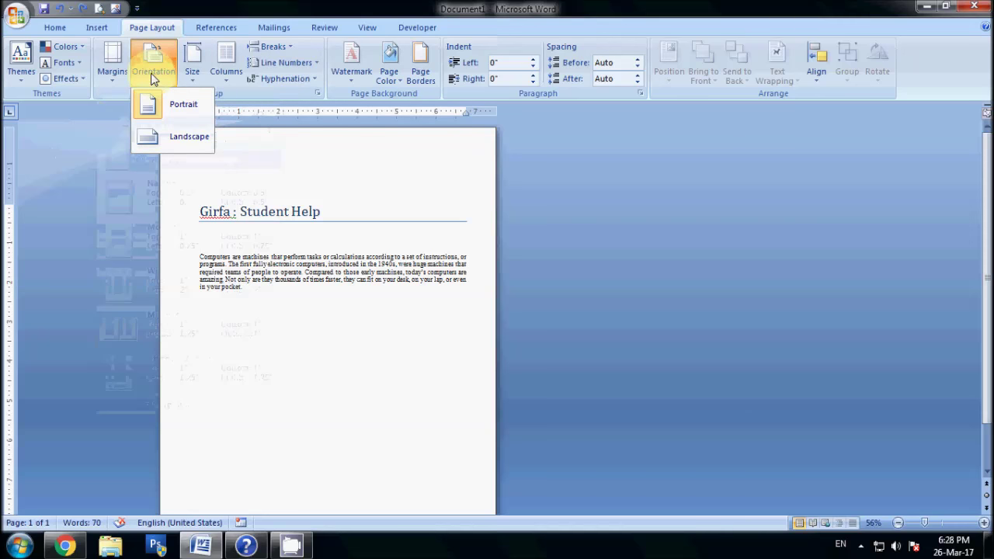
click(189, 137)
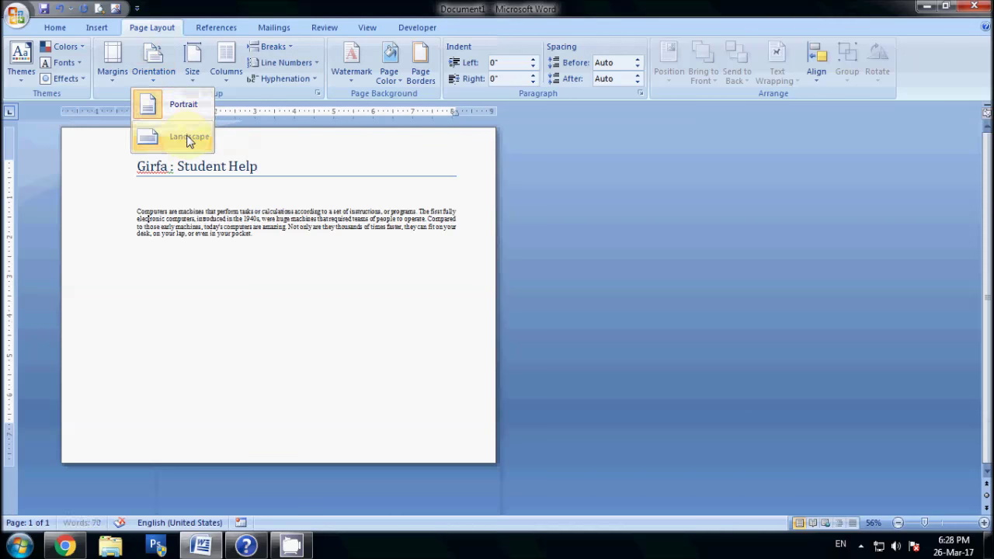
click(159, 81)
click(165, 105)
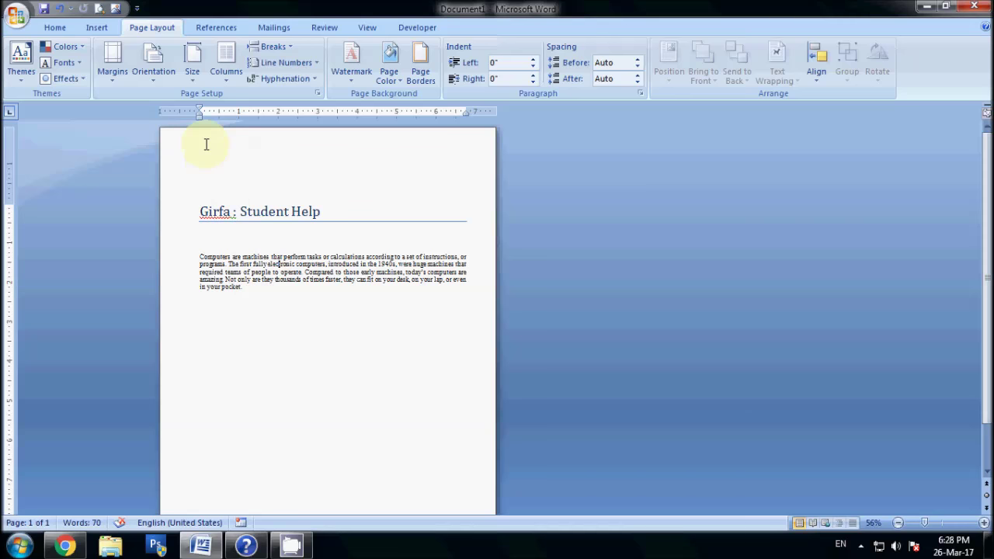
click(194, 84)
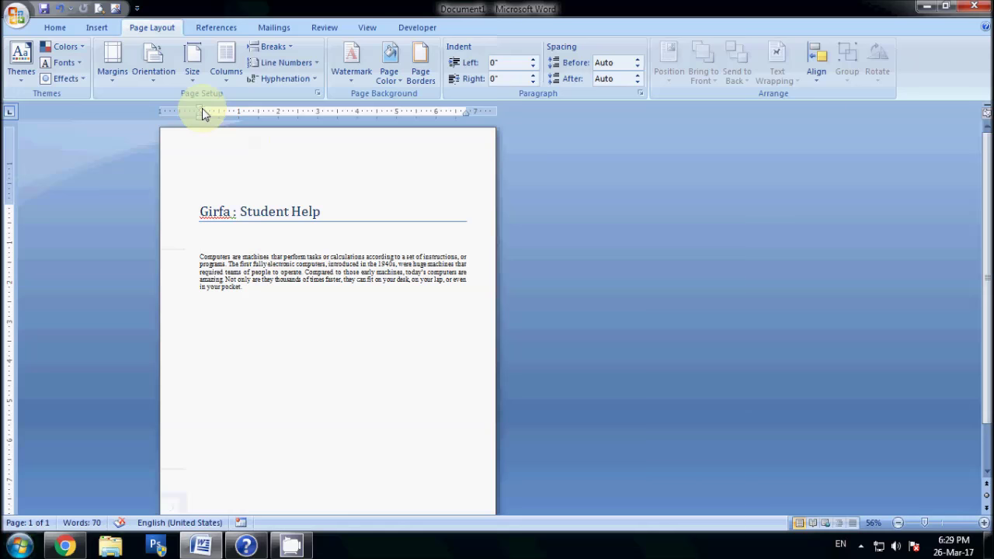
Step: Set the paper size to A5 (5.83" x 8.27")
click(193, 74)
scroll(244, 249, down, 1)
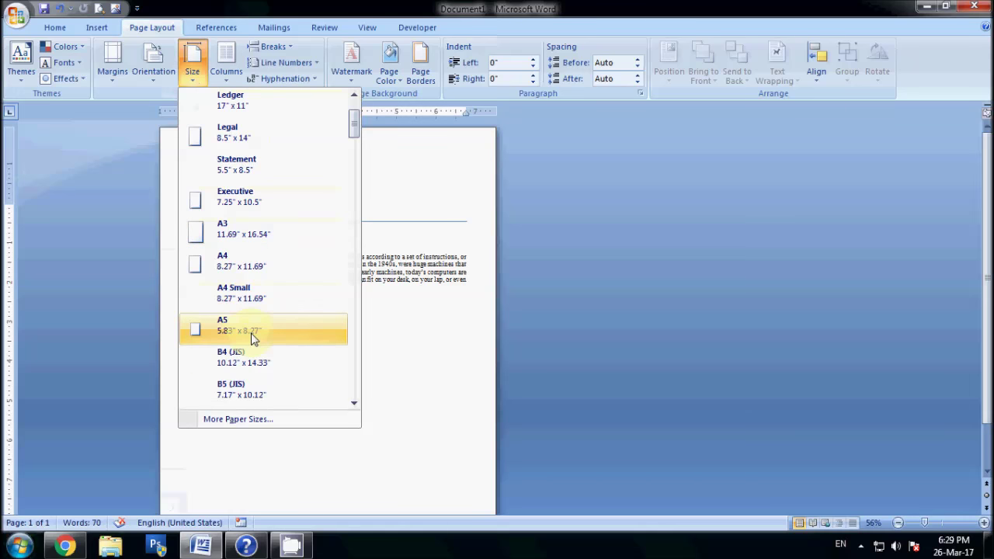
click(251, 336)
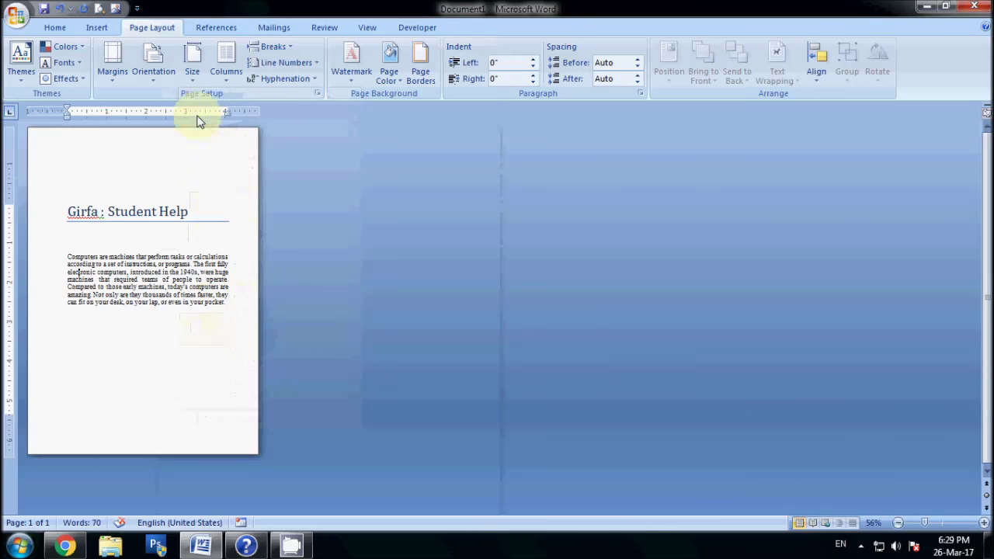
click(194, 76)
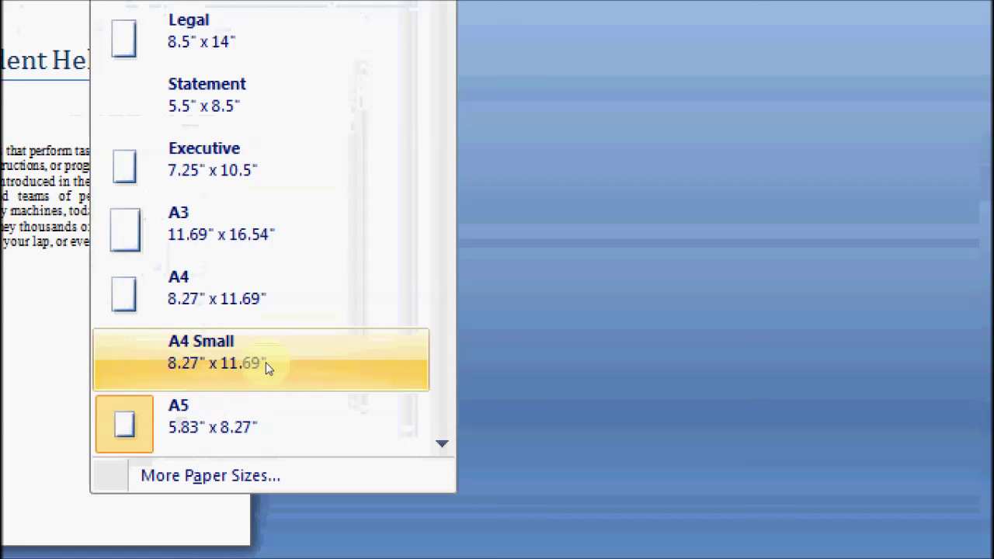
key(super)
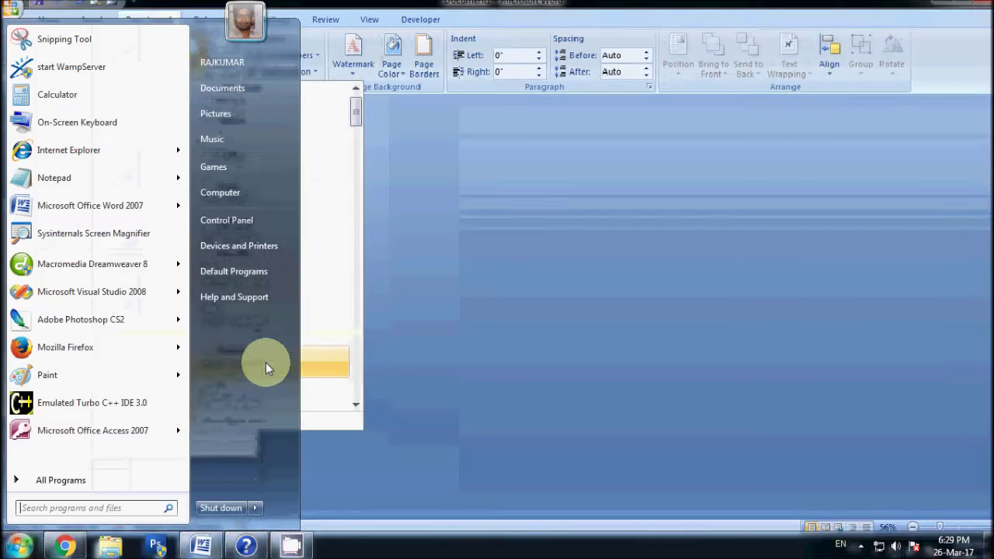
click(376, 312)
Step: Scroll the A5 page and place the cursor on the empty line above the paragraph
scroll(200, 350, up, 3)
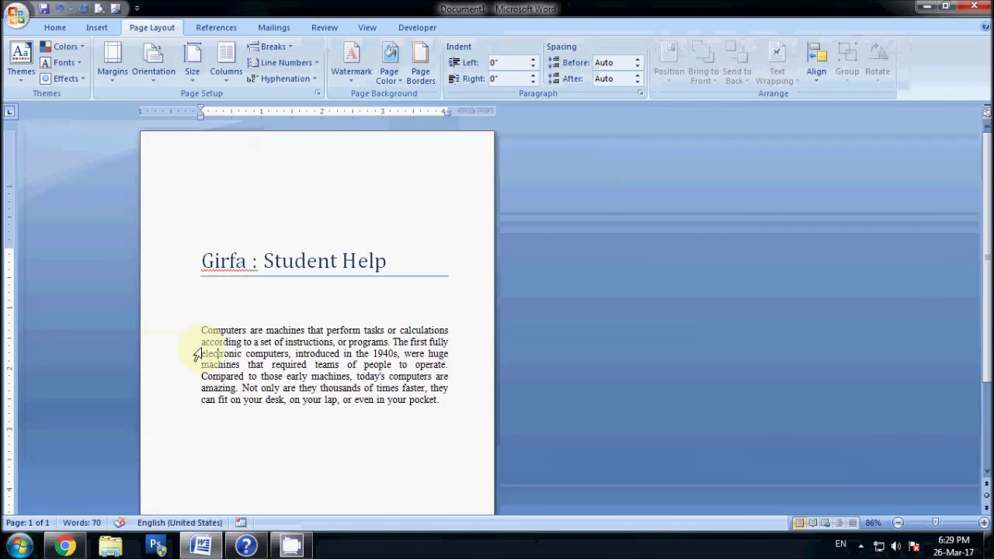
scroll(327, 344, up, 3)
scroll(388, 344, down, 2)
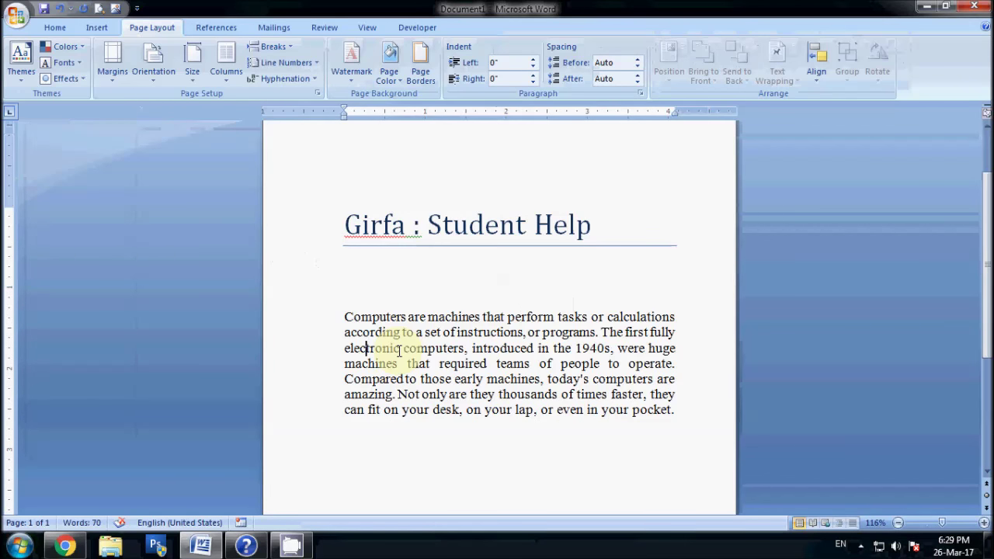
scroll(395, 349, down, 2)
scroll(393, 353, up, 2)
click(420, 286)
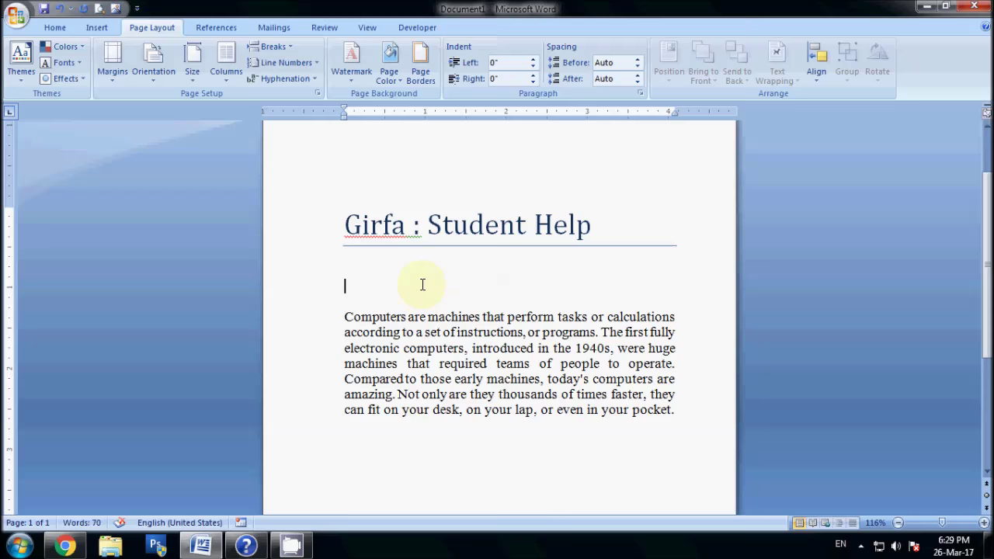
Step: Remove the blank line, then select the whole document with Ctrl+A and delete the title and paragraph
key(Delete)
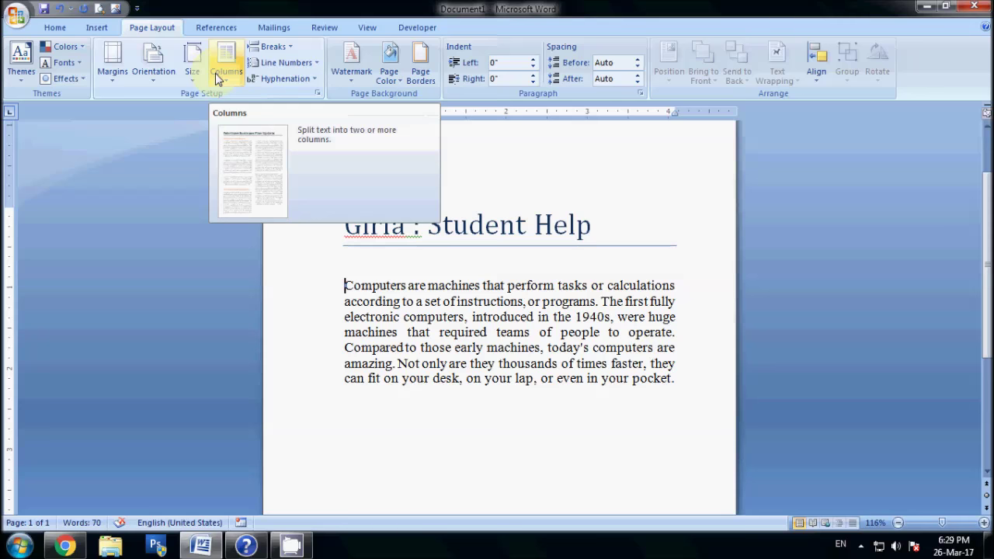
click(568, 184)
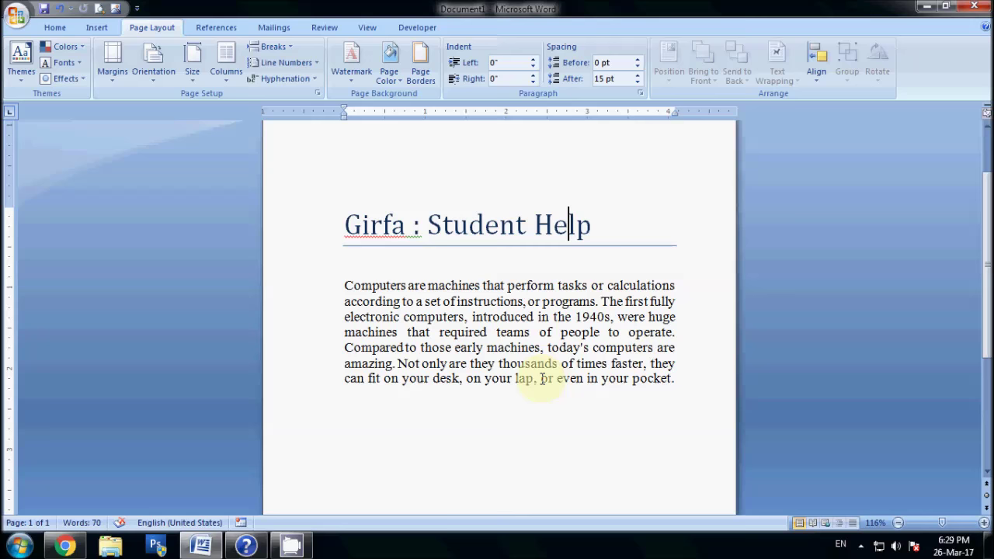
key(ctrl+a)
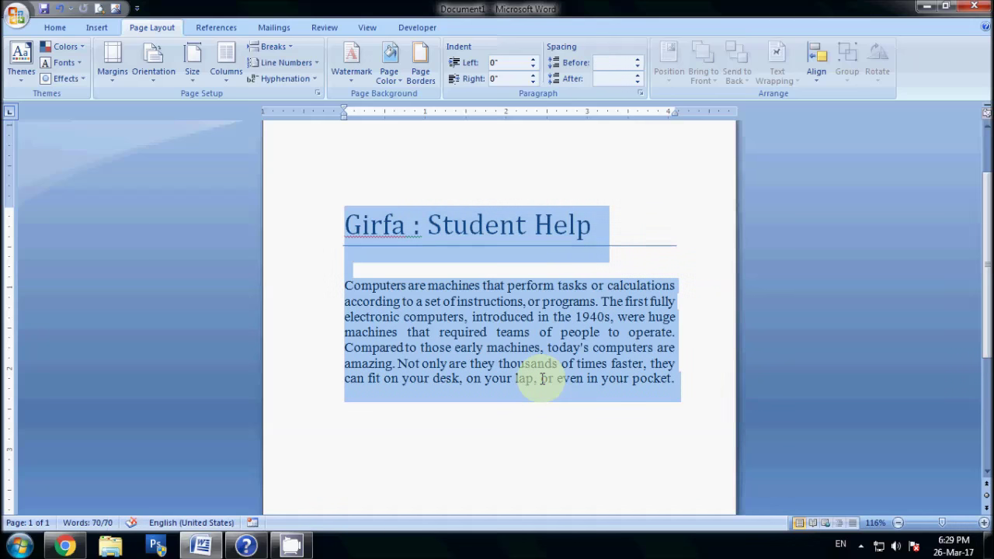
key(Delete)
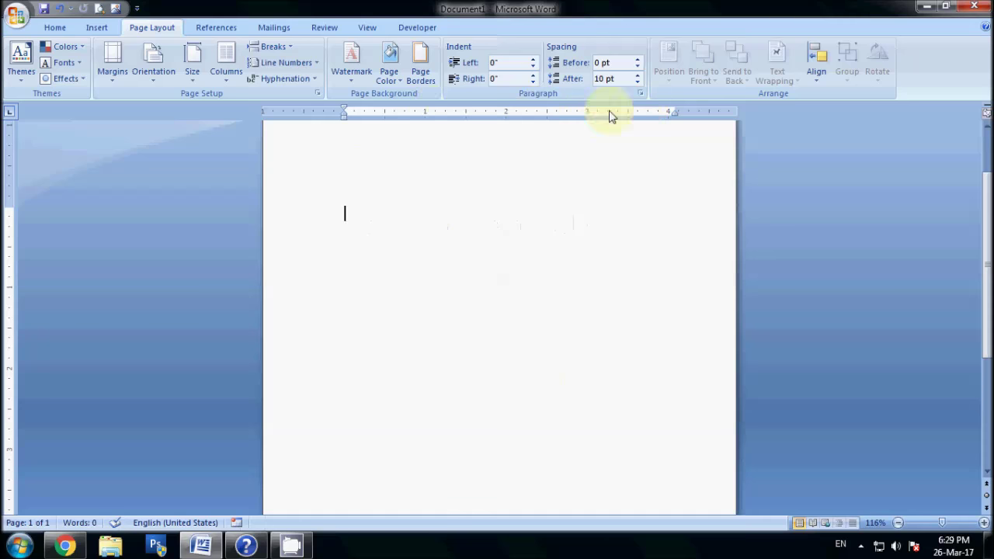
click(225, 84)
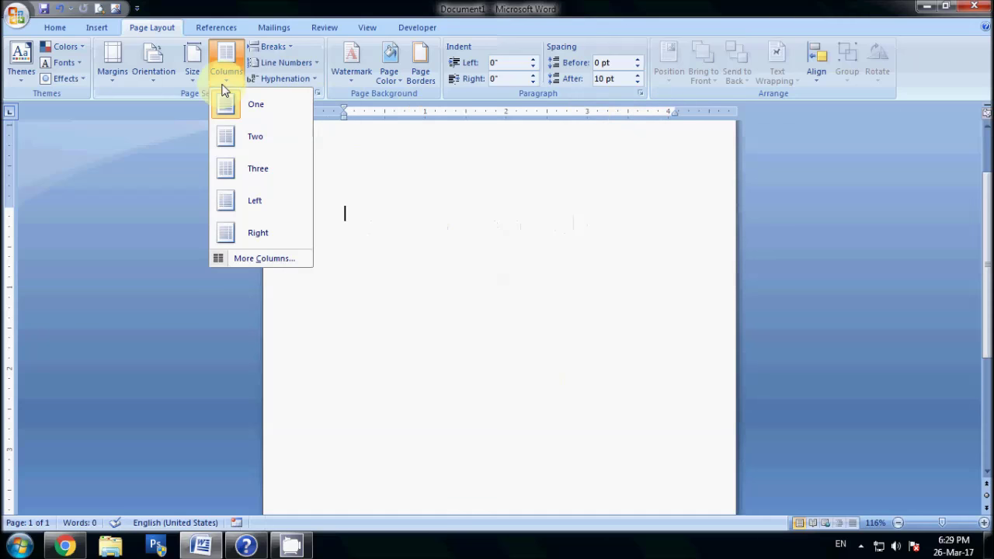
Step: Type a run of g's in a two-column layout, then reflow it into three columns
click(240, 138)
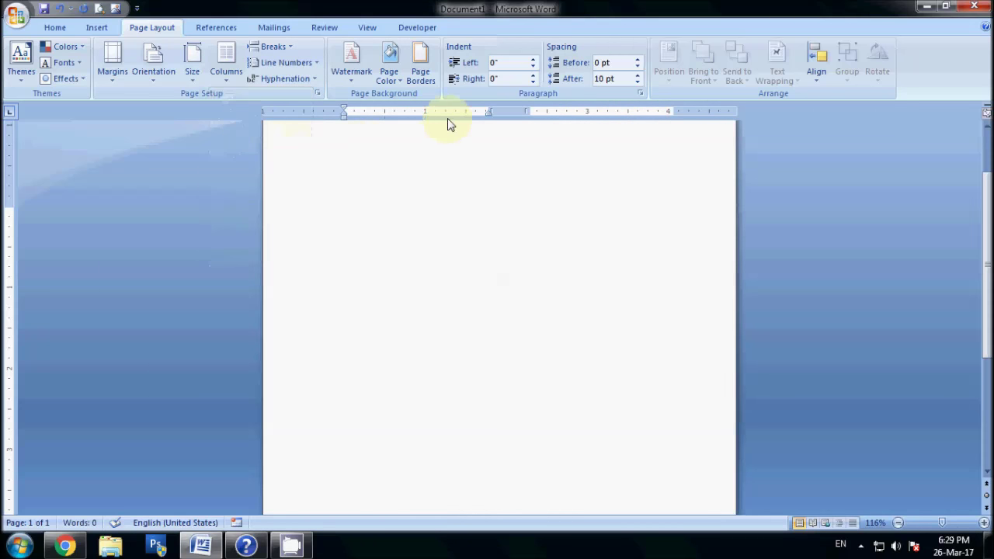
text(ggggggggggggggggggggggggggggggggggggggggggggggggggggggggggggggggggggggggggggggggggggggggggggg)
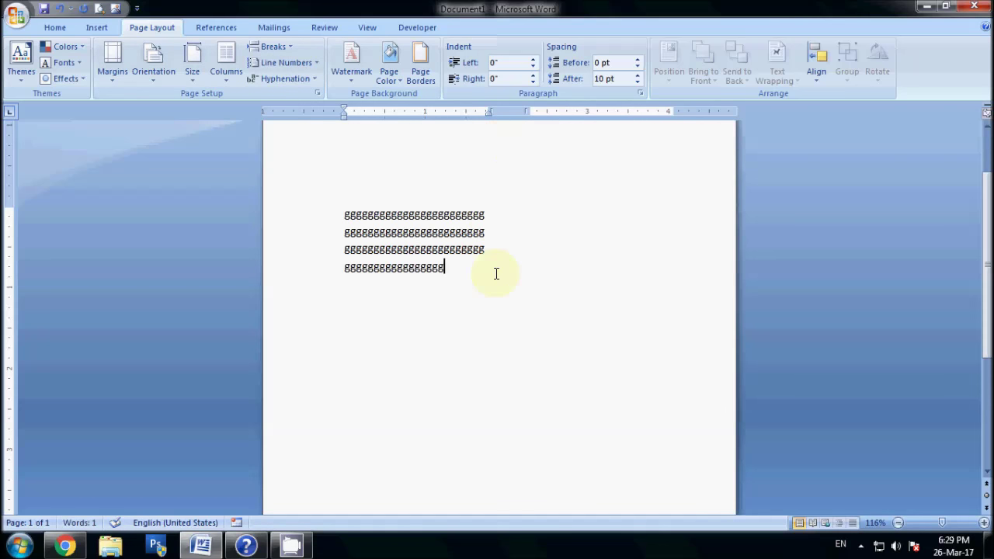
click(230, 84)
click(257, 172)
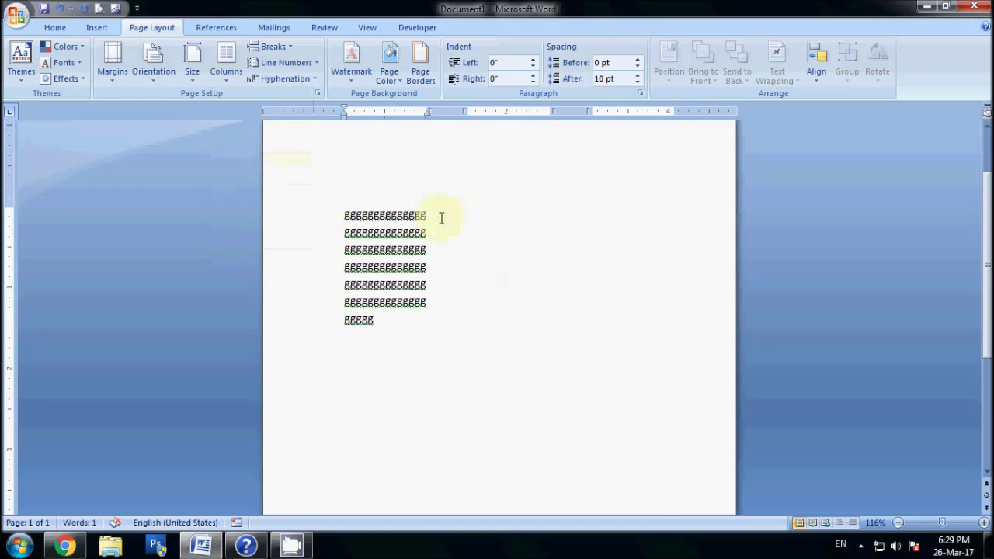
text(g)
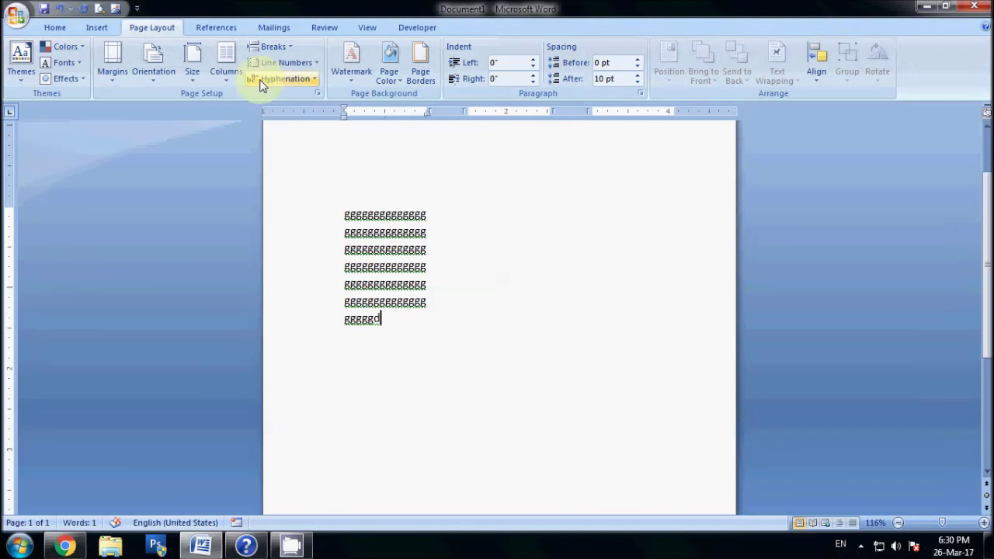
Step: Apply the narrow-left Left column preset and bring up the More Columns dialog
click(233, 74)
click(239, 203)
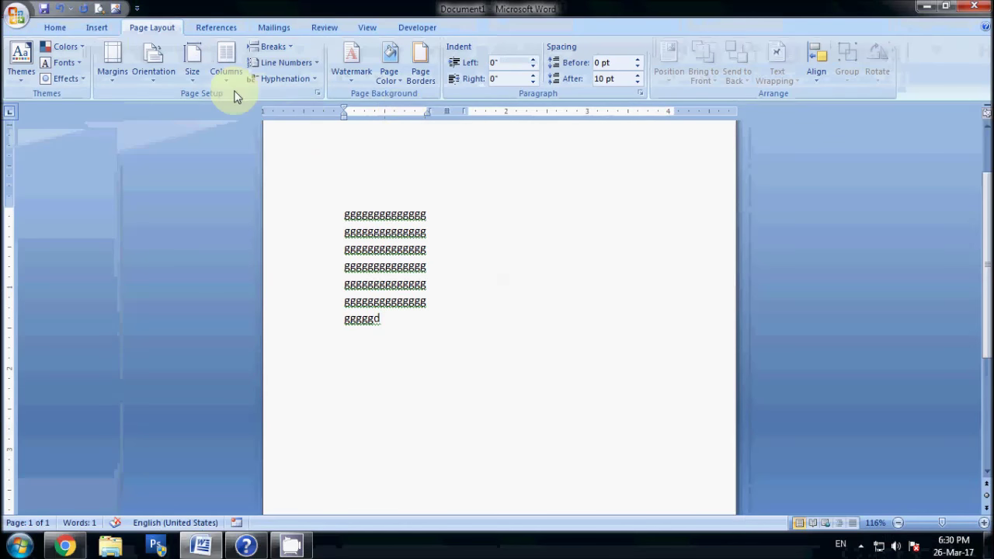
click(226, 78)
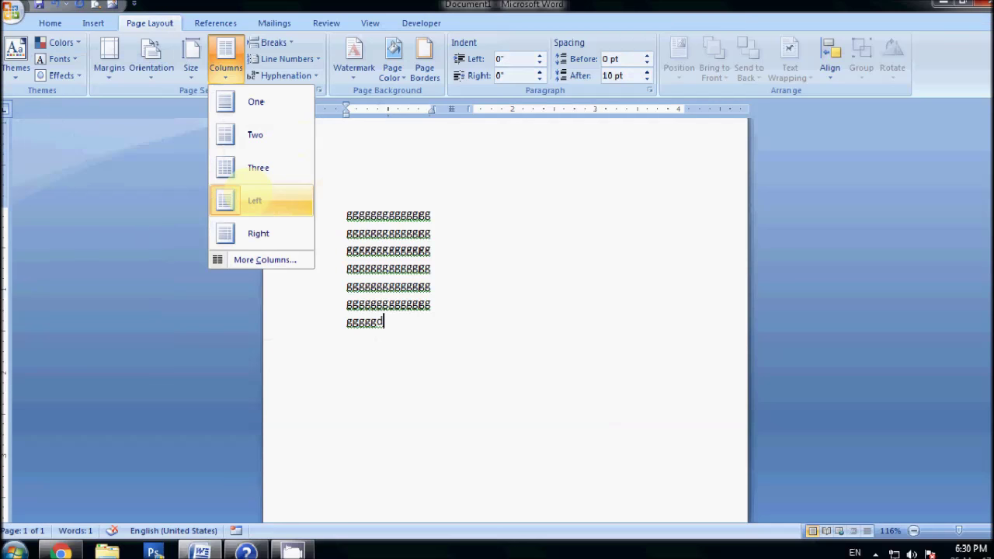
click(261, 210)
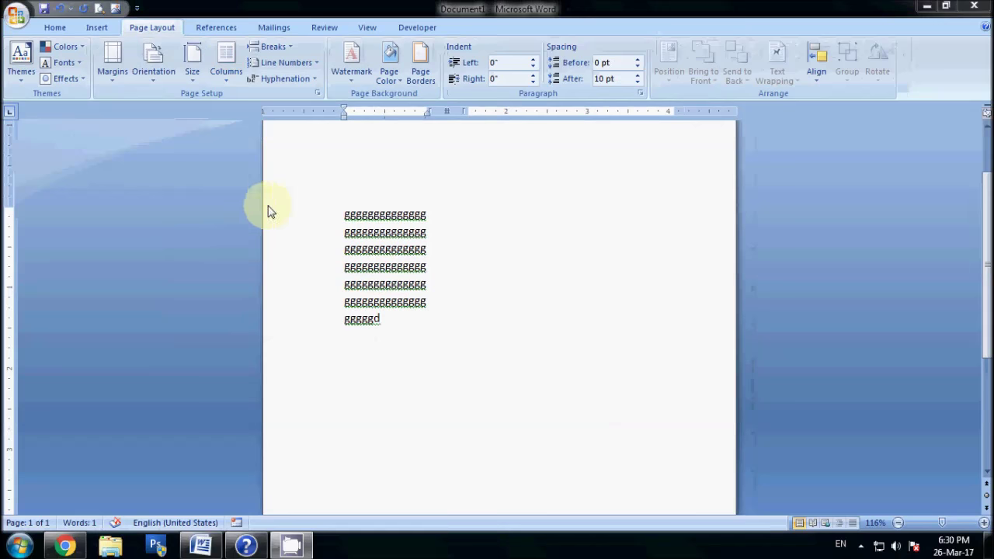
click(227, 81)
click(242, 255)
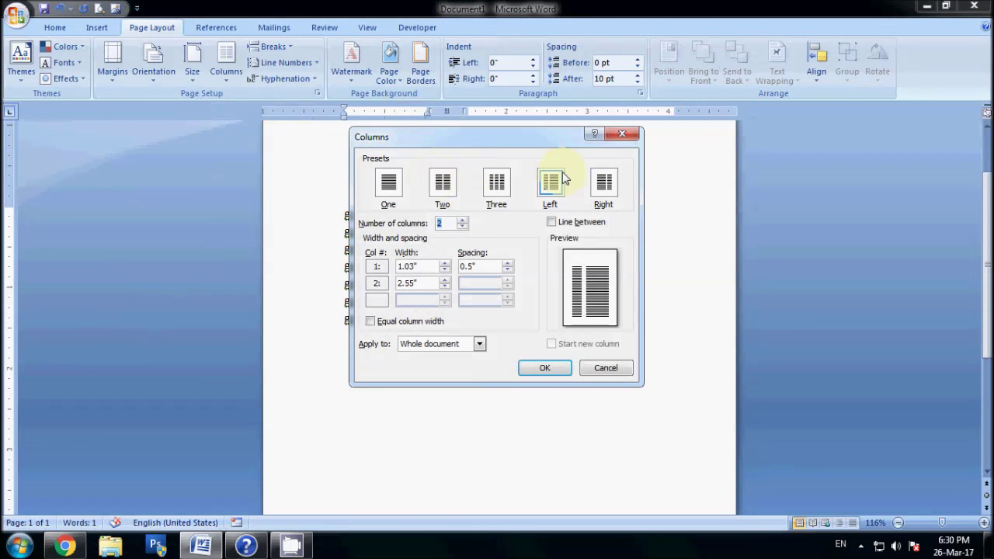
Step: Apply 8 columns with Line between ticked in the Columns dialog
click(462, 220)
click(462, 220)
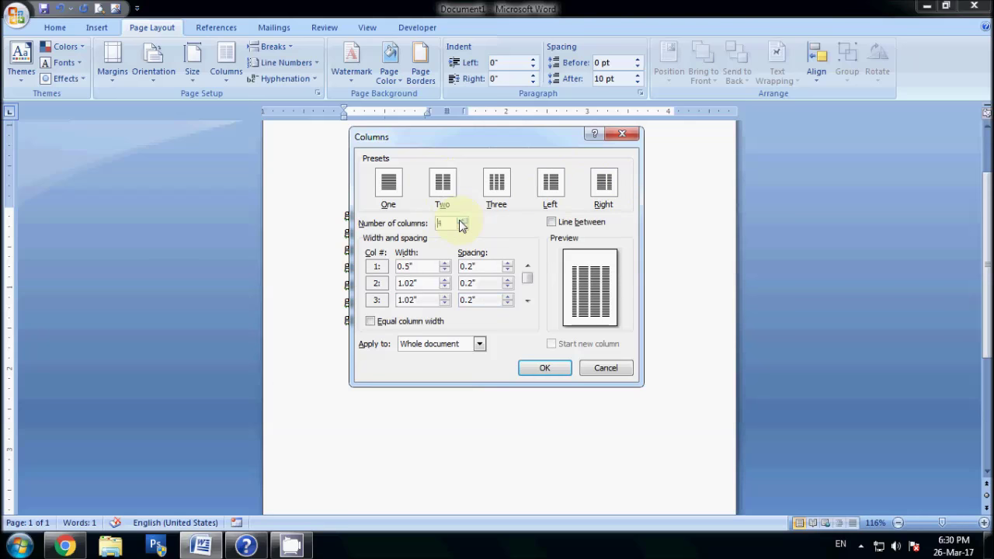
click(463, 227)
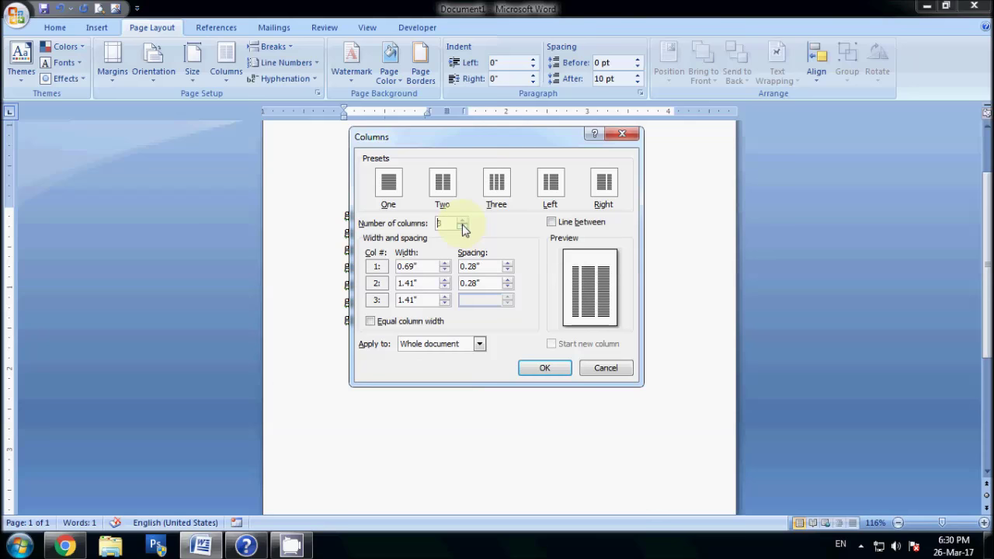
click(589, 227)
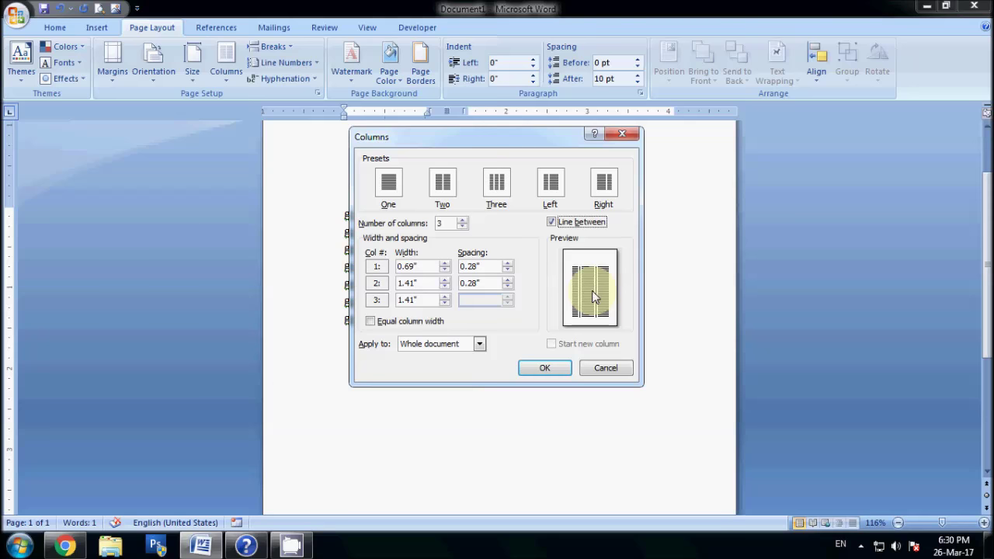
click(451, 223)
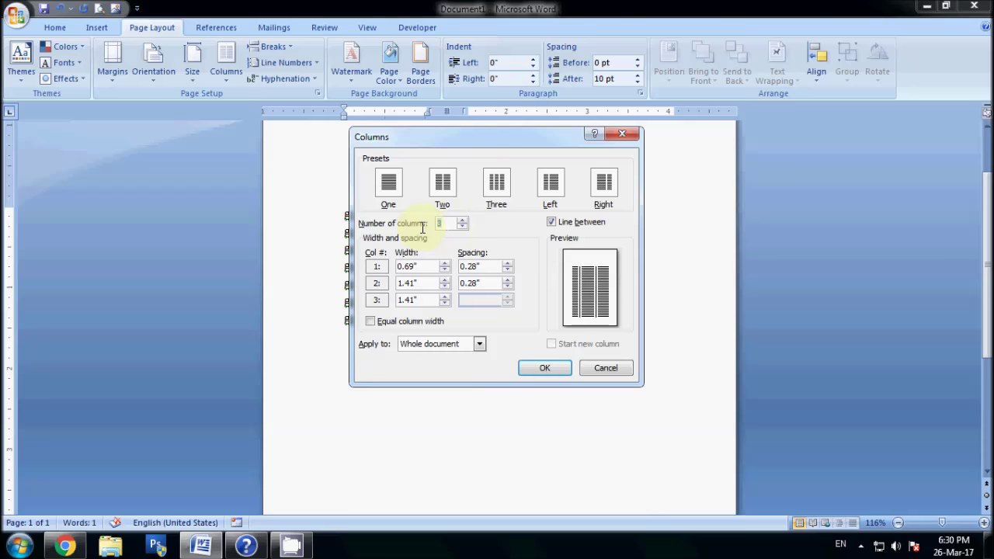
text(8)
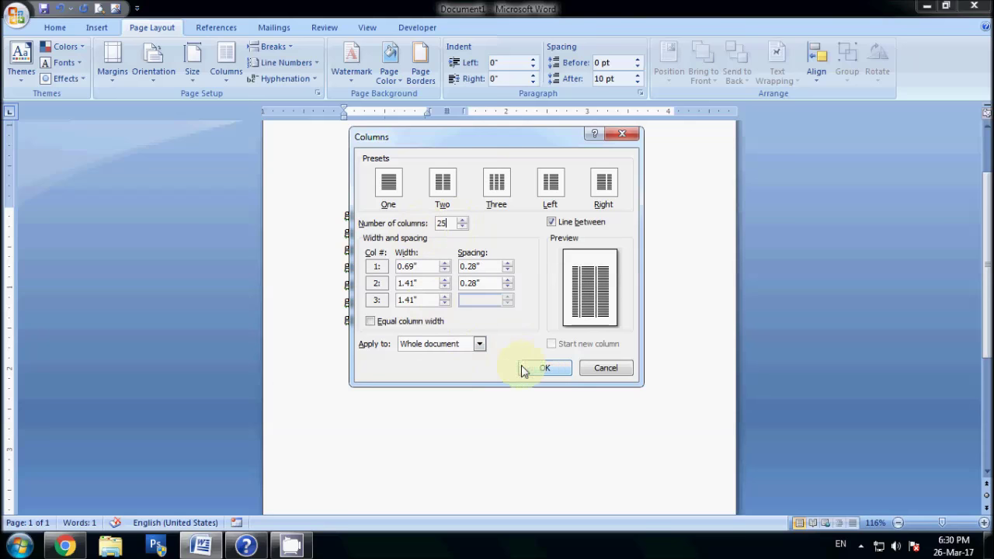
click(541, 369)
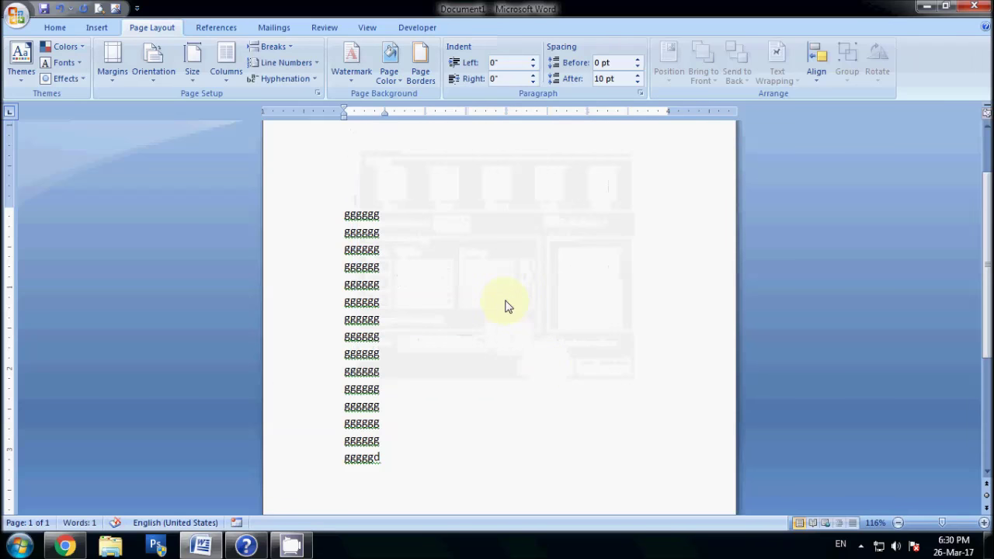
Step: Try 55 columns, dismiss the 45-column limit warning, and apply 3 columns instead
click(226, 63)
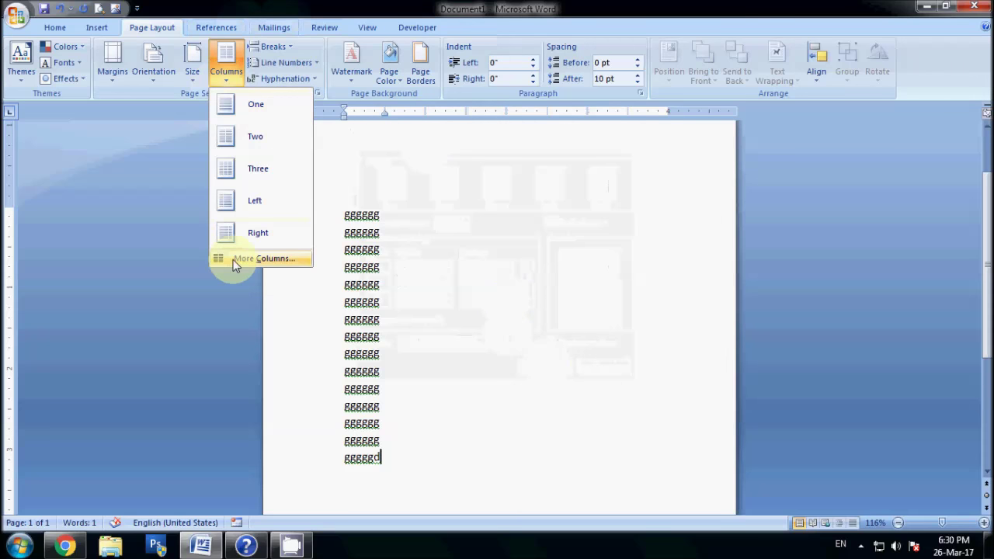
click(233, 259)
text(55)
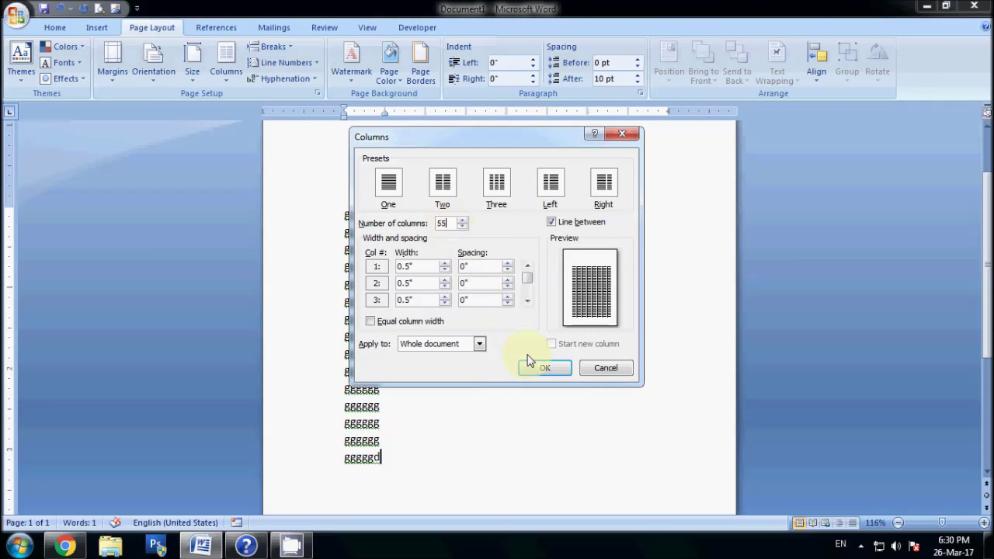
click(541, 368)
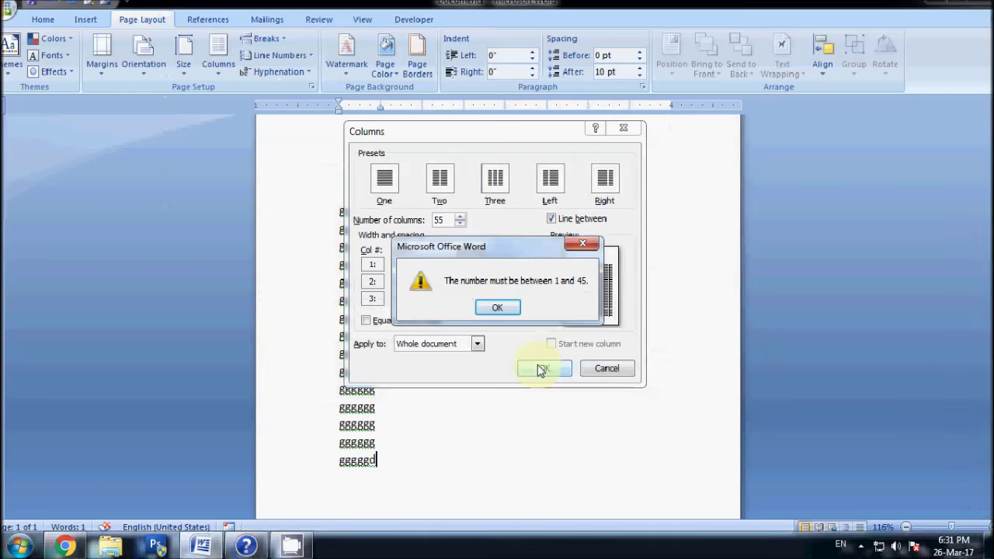
click(492, 312)
text(3)
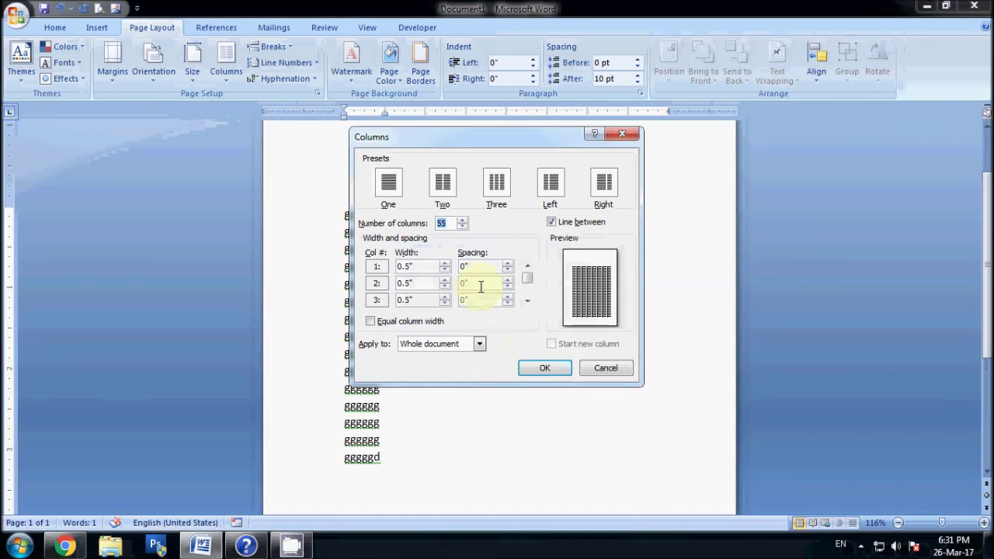
click(556, 368)
click(861, 546)
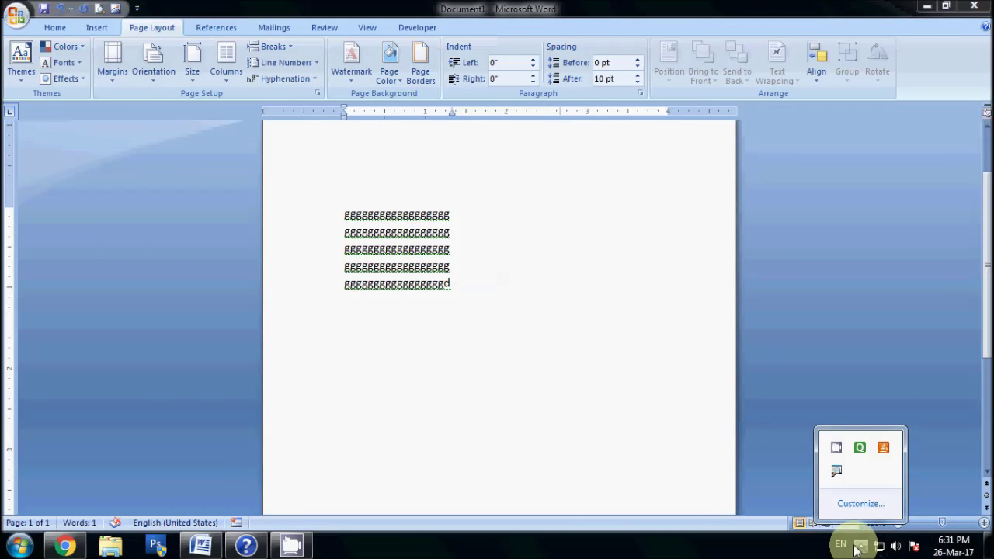
Step: Add another long line of g's to the three-column text
click(644, 457)
scroll(643, 458, up, 2)
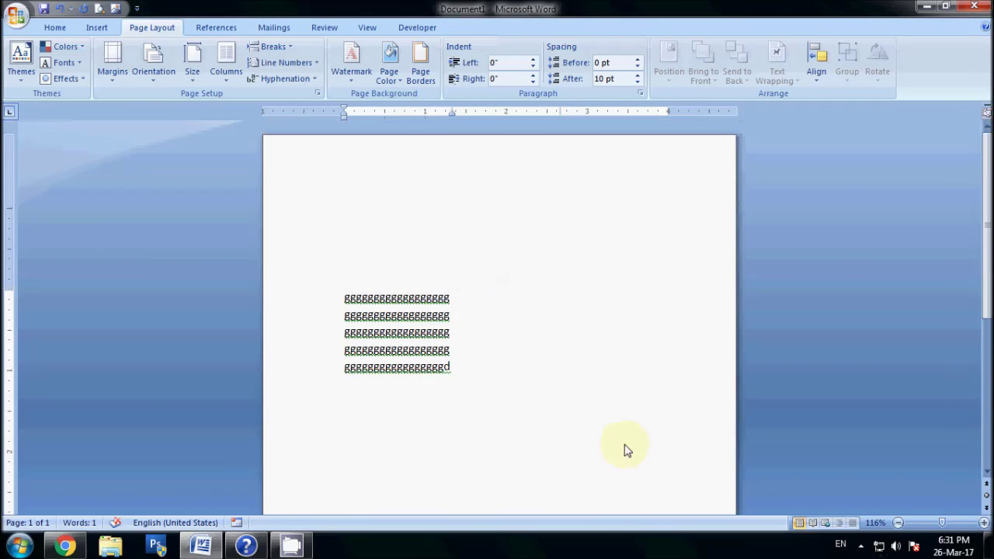
scroll(538, 253, up, 3)
scroll(540, 256, up, 1)
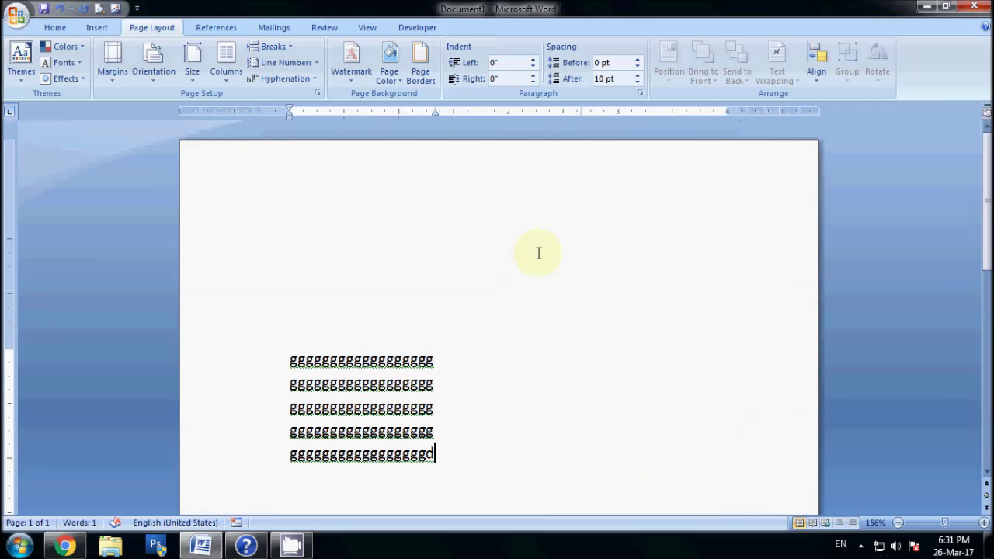
text(ggggggggggggggggg)
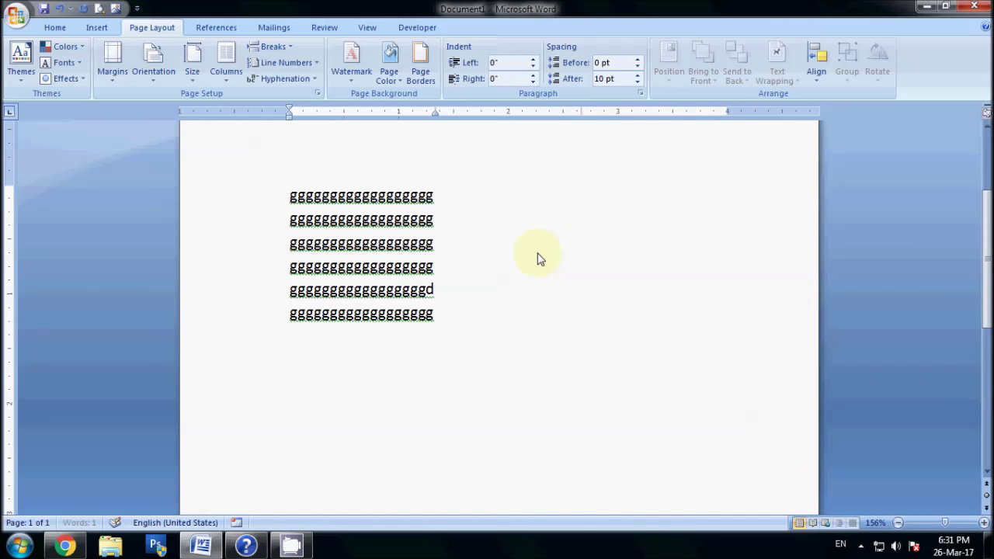
text(ggggggggggggggggggggggggggggggggggggggggggg)
scroll(567, 335, up, 3)
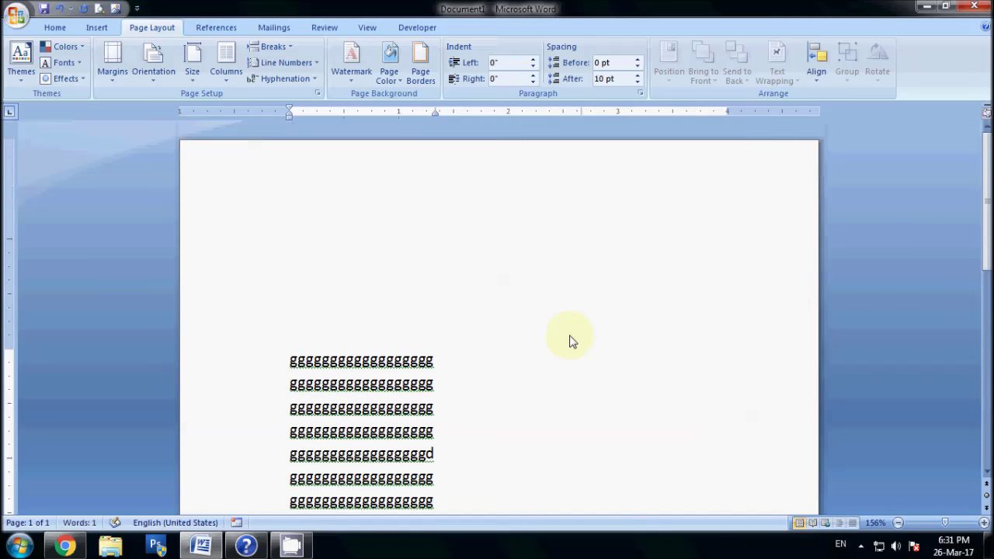
scroll(569, 328, down, 1)
Step: Drag the top margin up on the vertical ruler and put the cursor after the last g's
drag(10, 295, 9, 258)
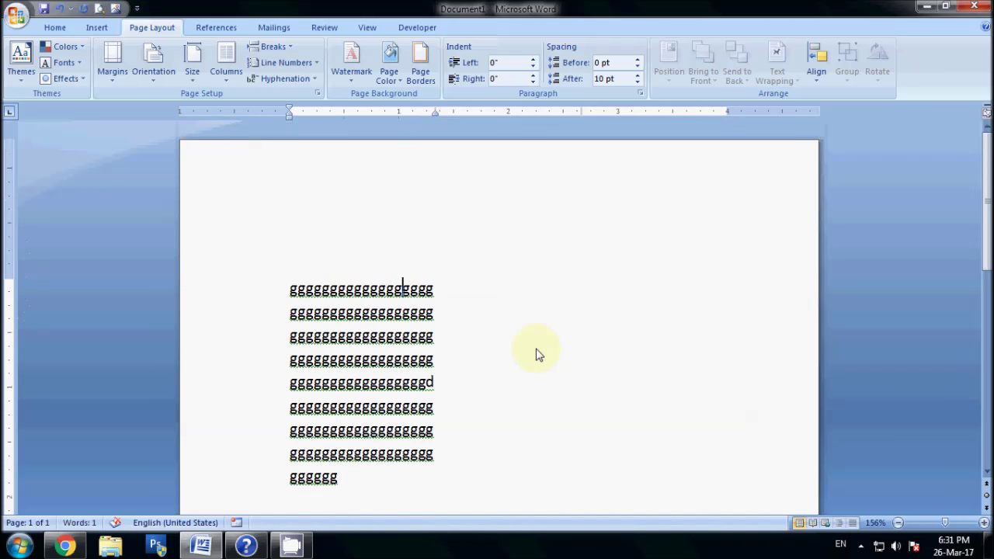
click(347, 477)
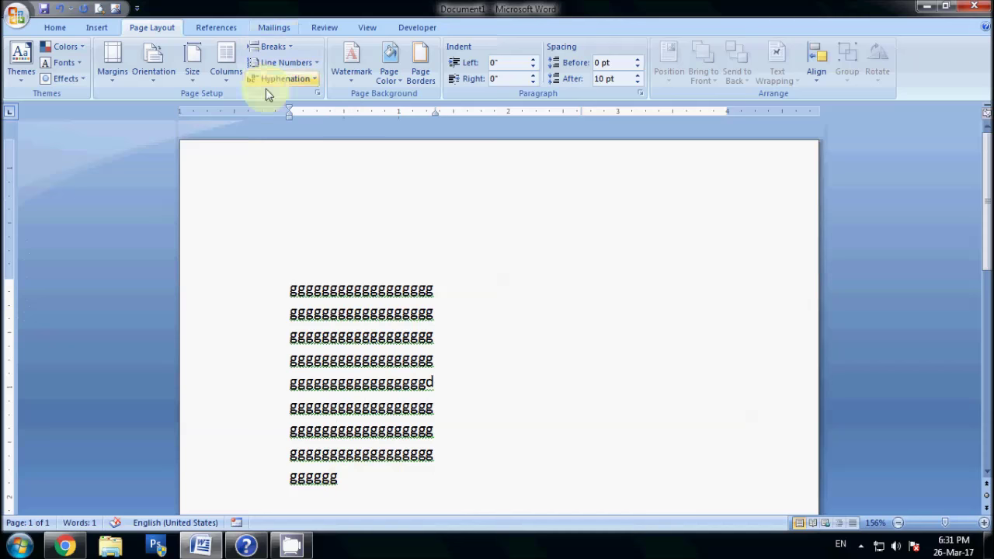
click(293, 49)
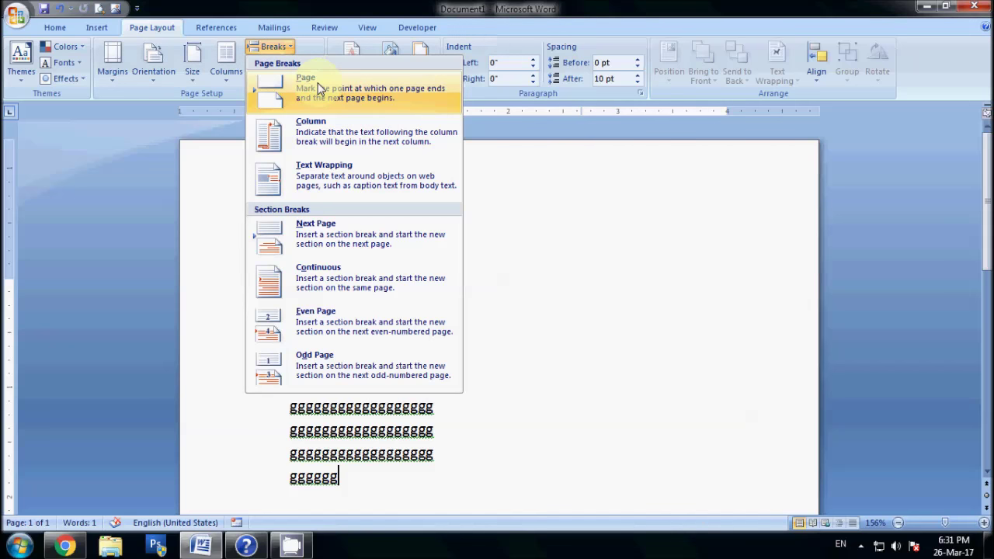
click(625, 314)
Step: Start a new Word 2007 document and paste the Girfa : Student Help title and paragraph
click(17, 546)
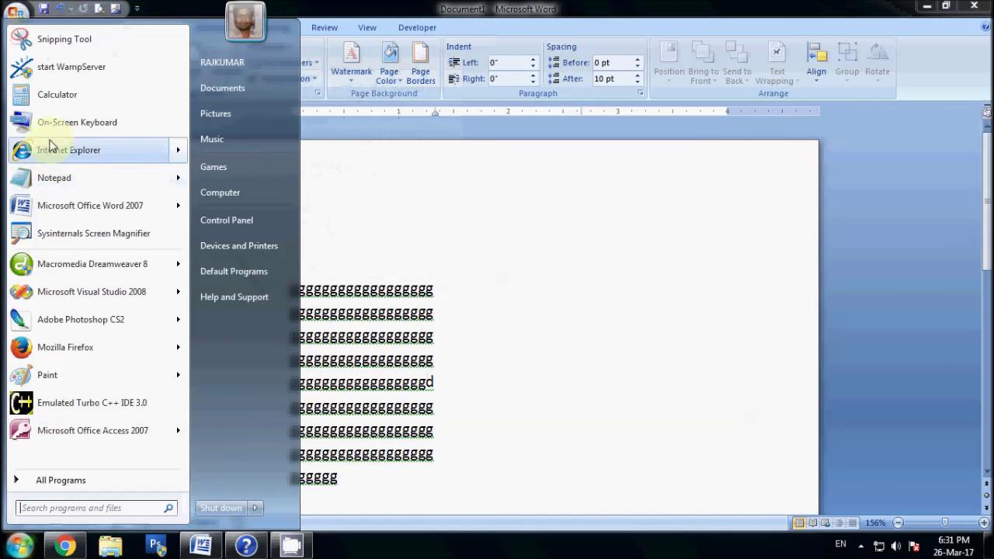
click(64, 218)
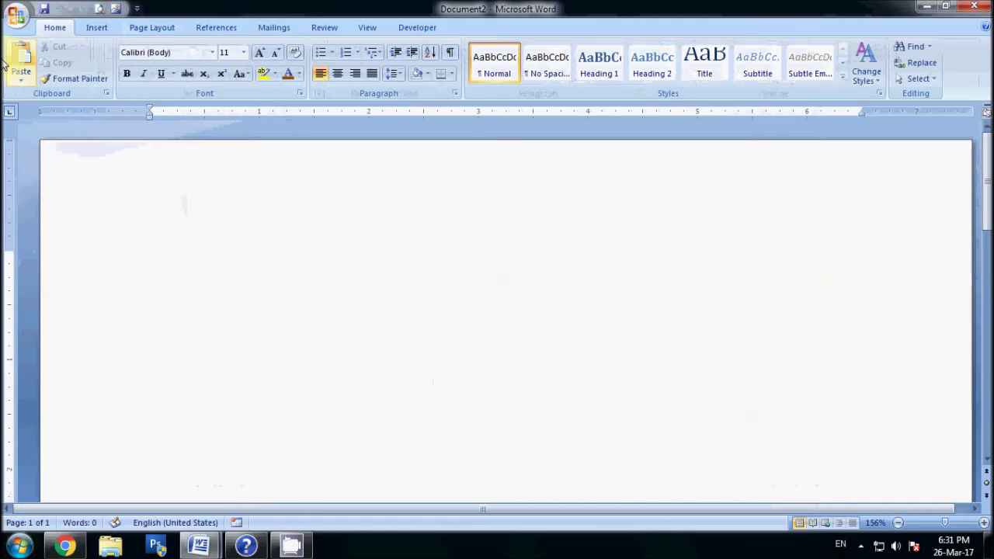
click(20, 59)
scroll(419, 324, down, 4)
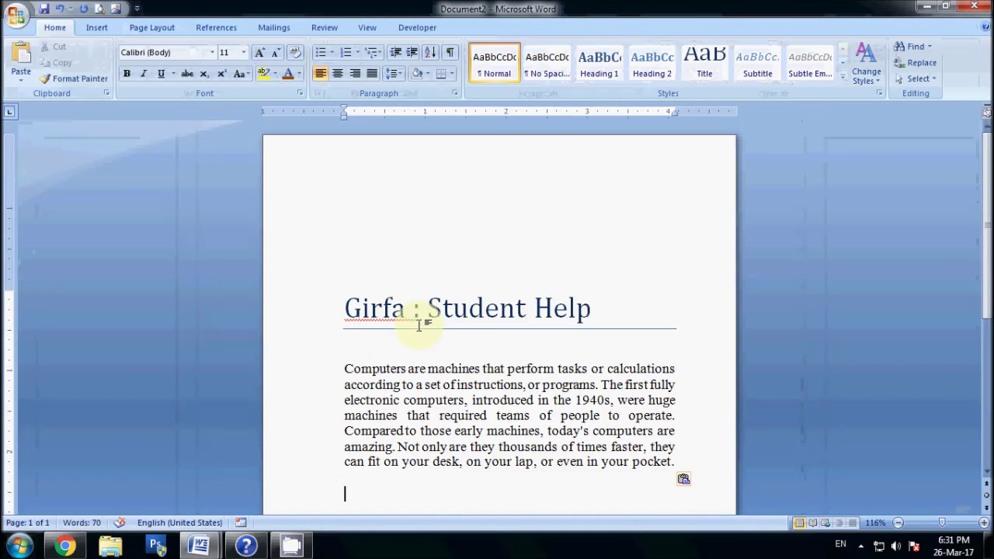
scroll(420, 325, down, 2)
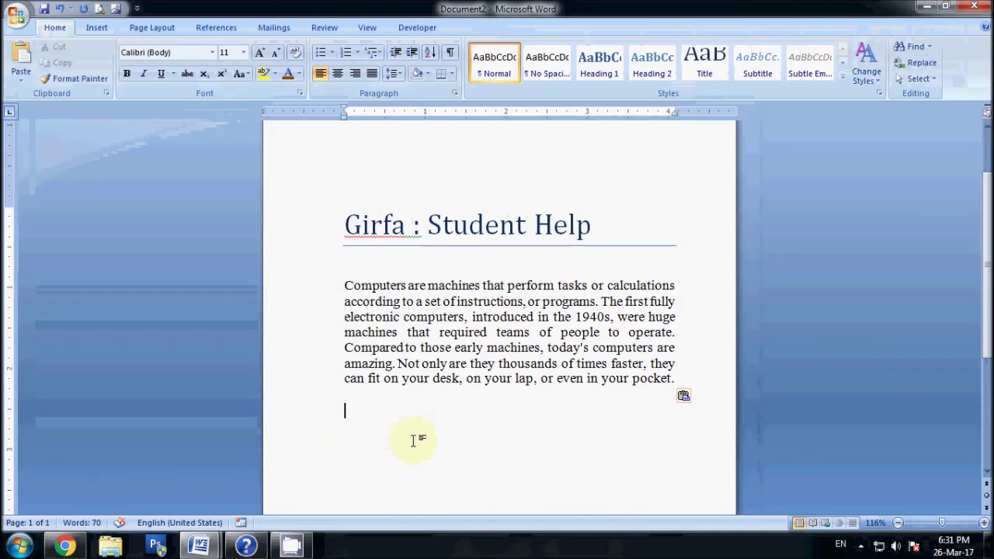
Step: Insert a page break before 'introduced' so the rest moves to page 2, then return to Document1
click(474, 317)
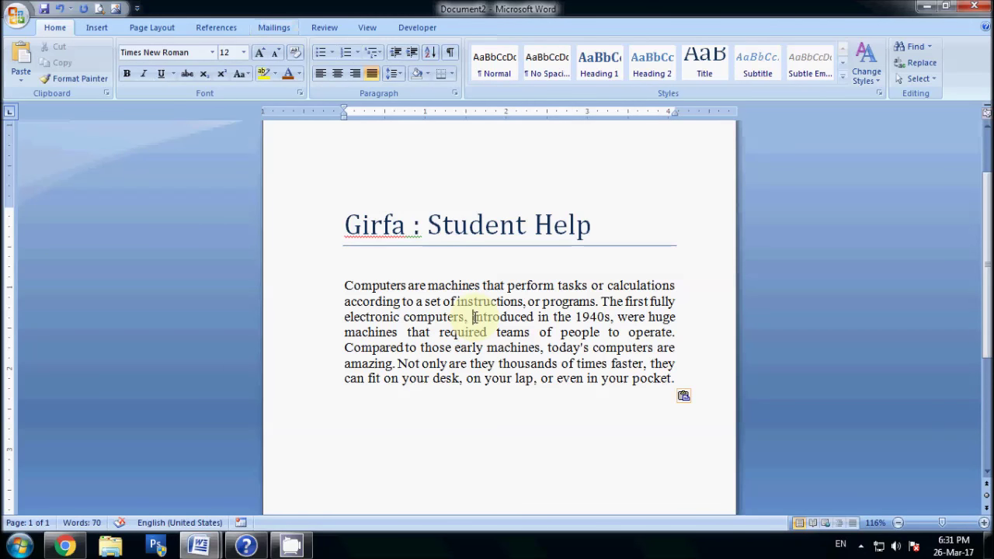
key(Return)
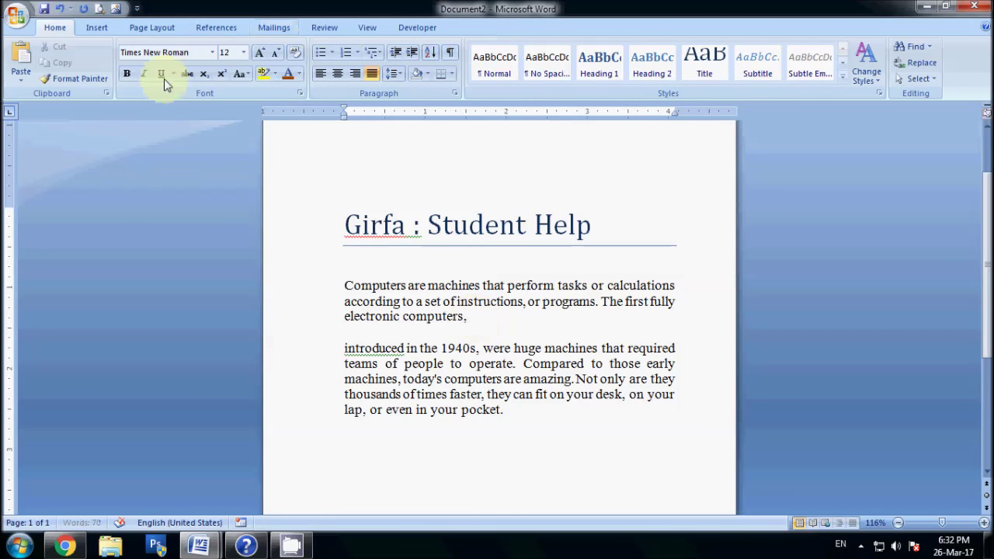
click(152, 28)
click(289, 48)
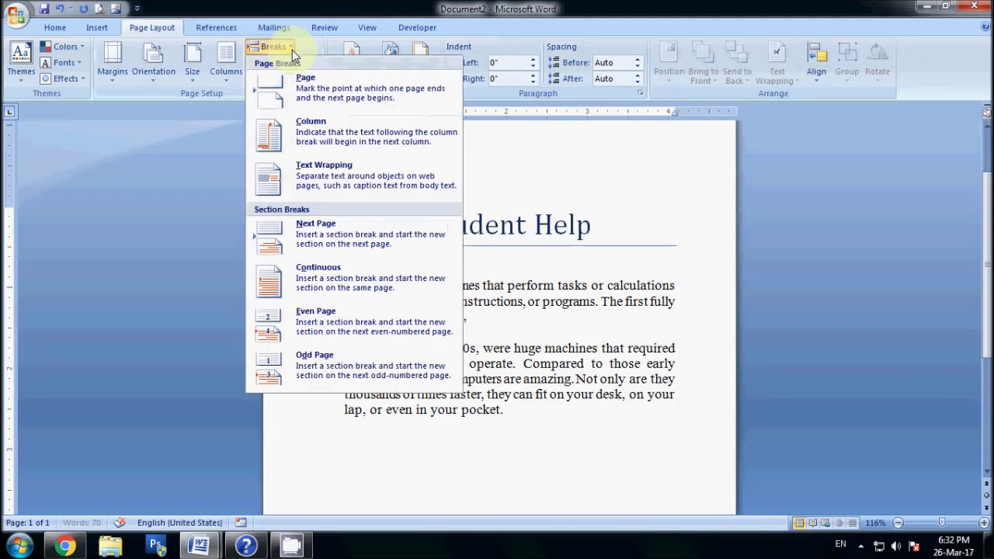
click(307, 90)
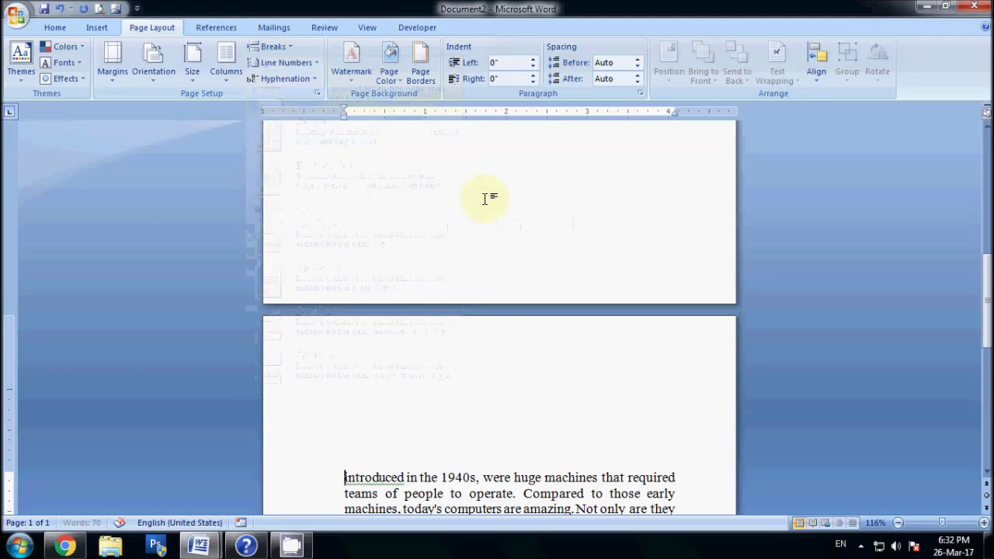
ctrl+scroll(492, 324, down, 6)
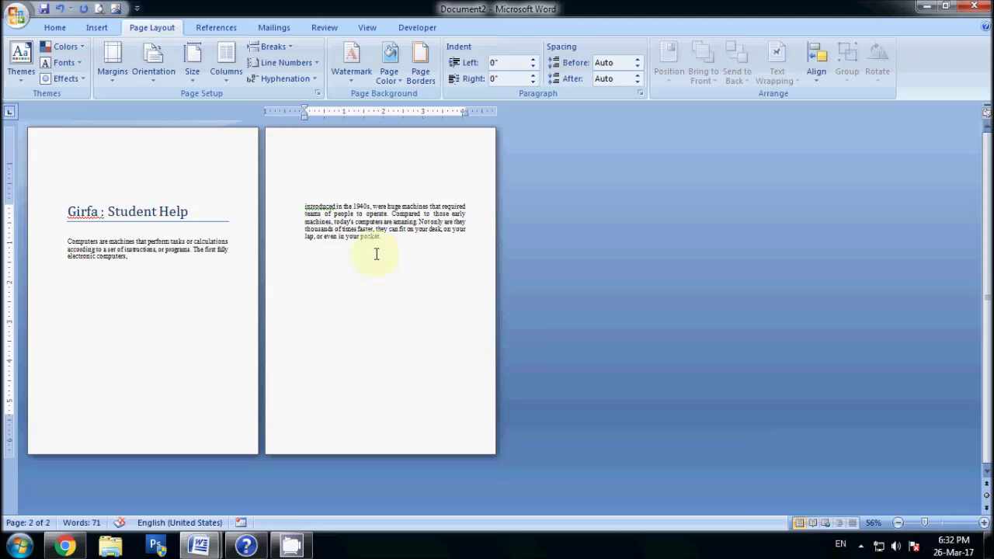
mouse_move(217, 546)
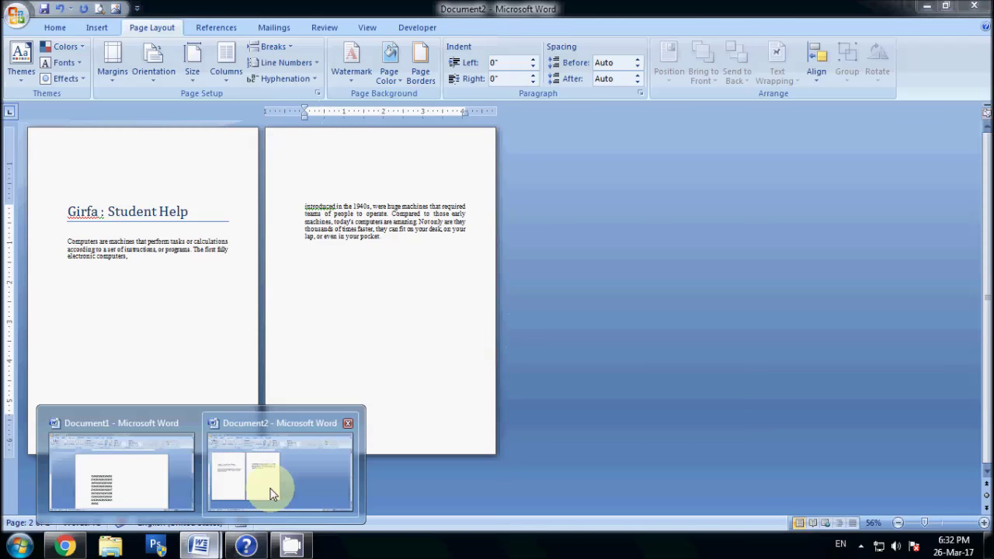
click(138, 474)
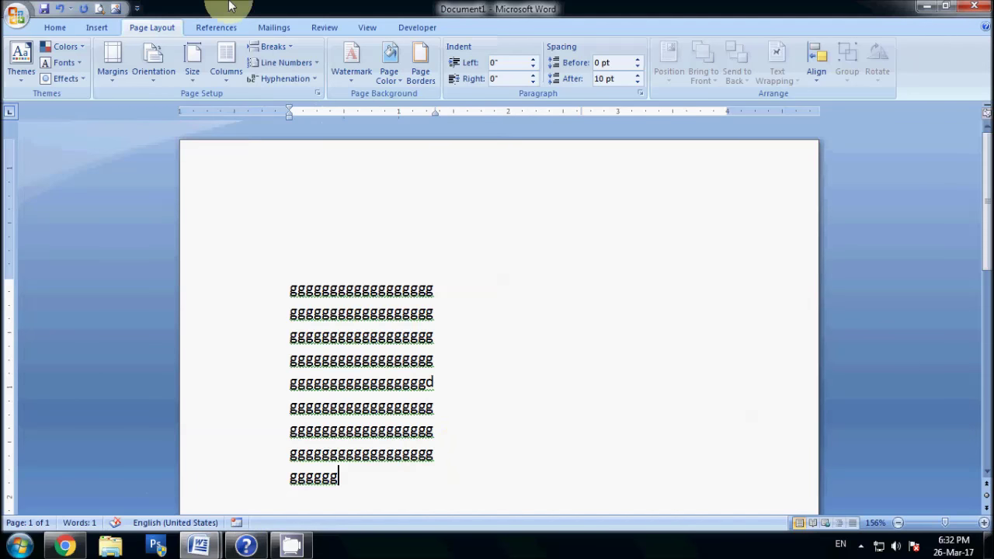
Step: Insert a column break at the caret and move the caret into the second column
click(286, 48)
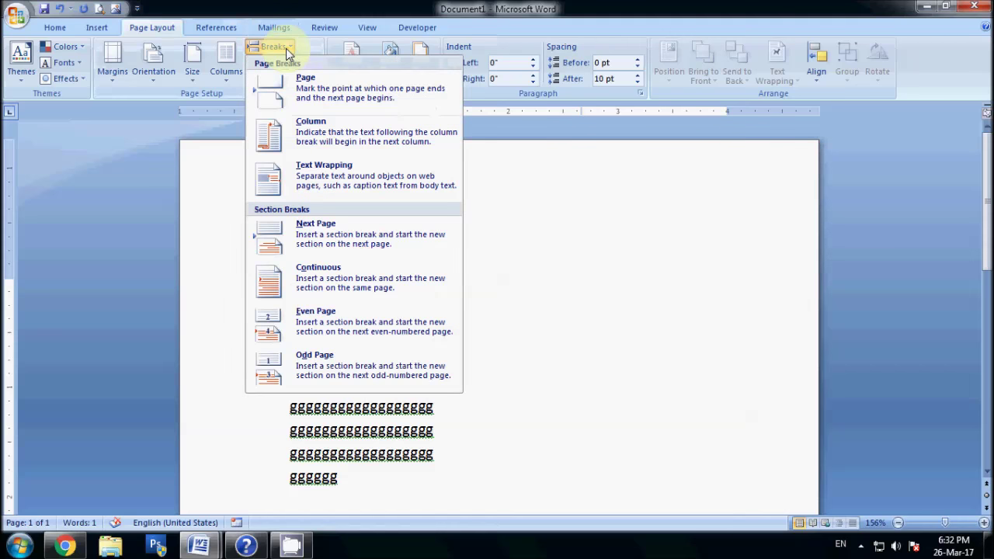
click(501, 267)
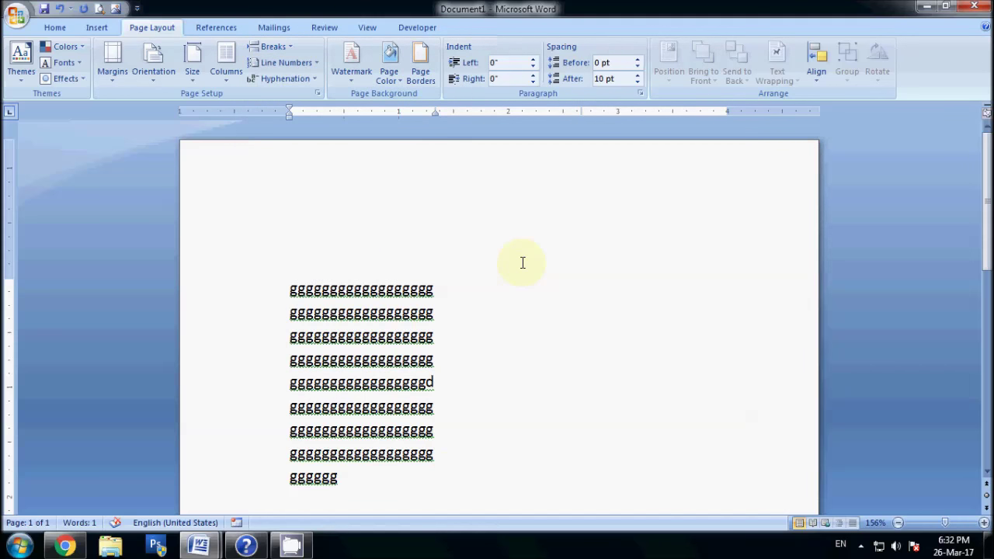
double_click(523, 263)
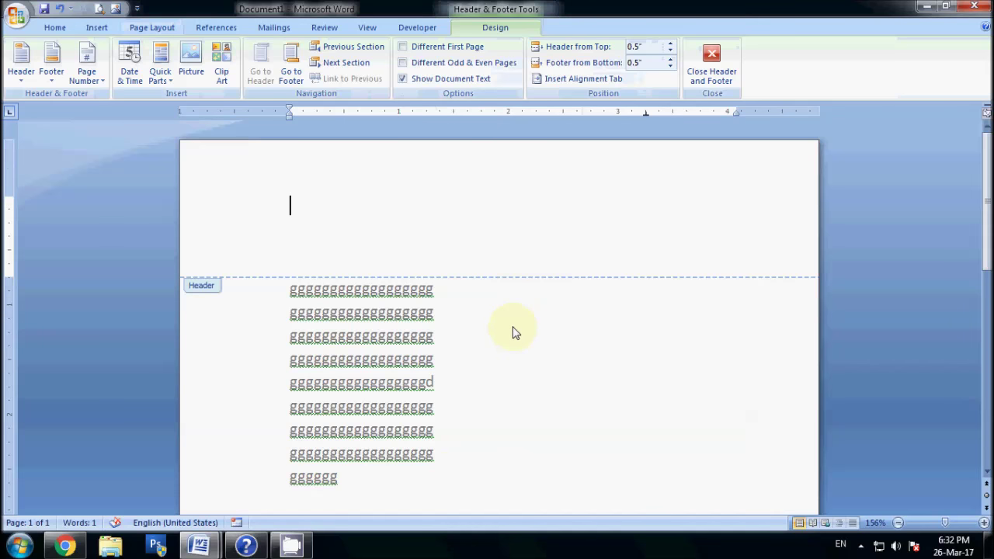
key(Escape)
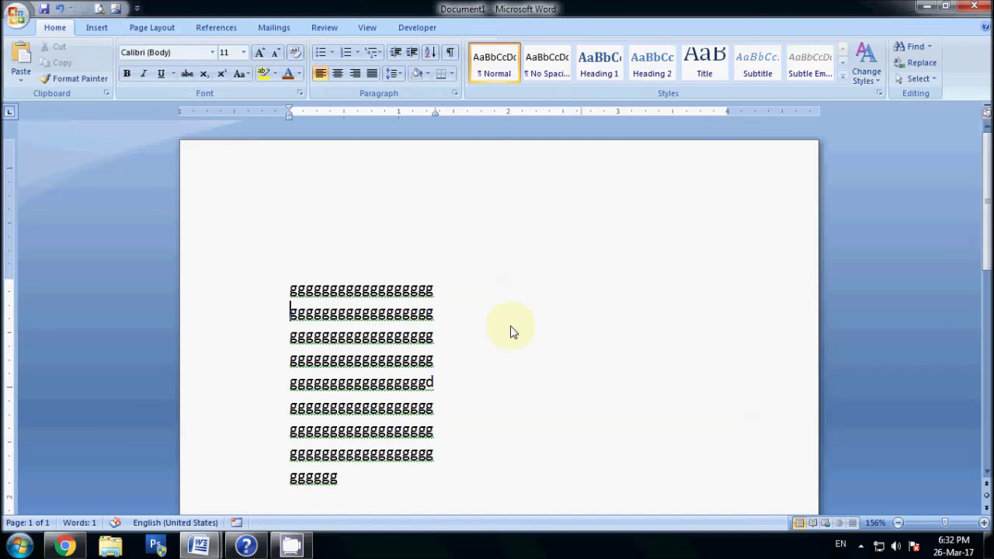
click(160, 28)
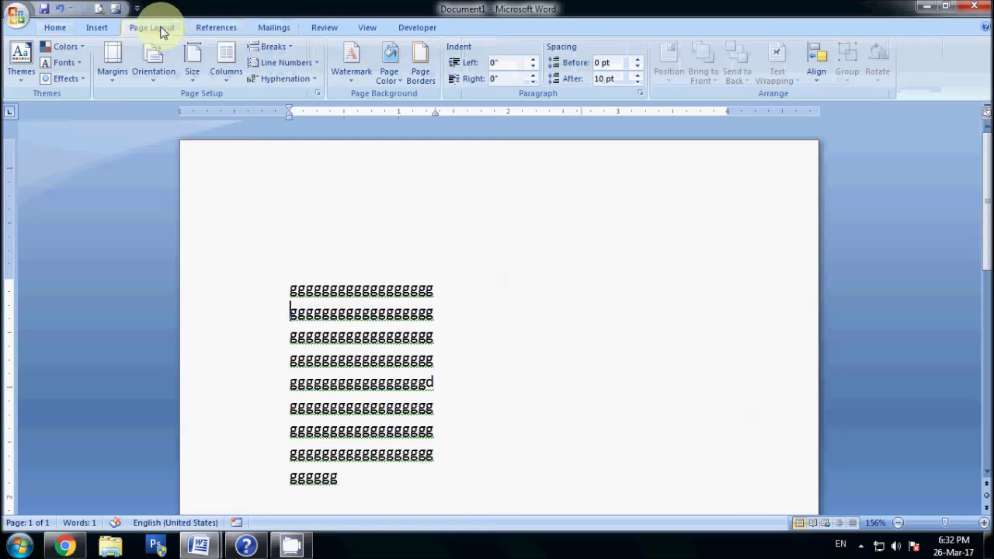
click(273, 47)
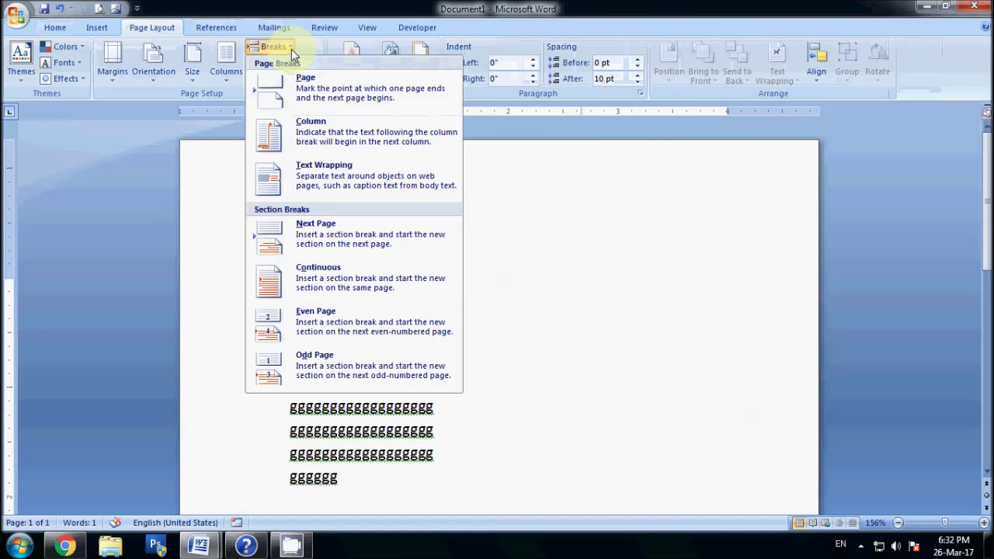
click(303, 132)
click(557, 312)
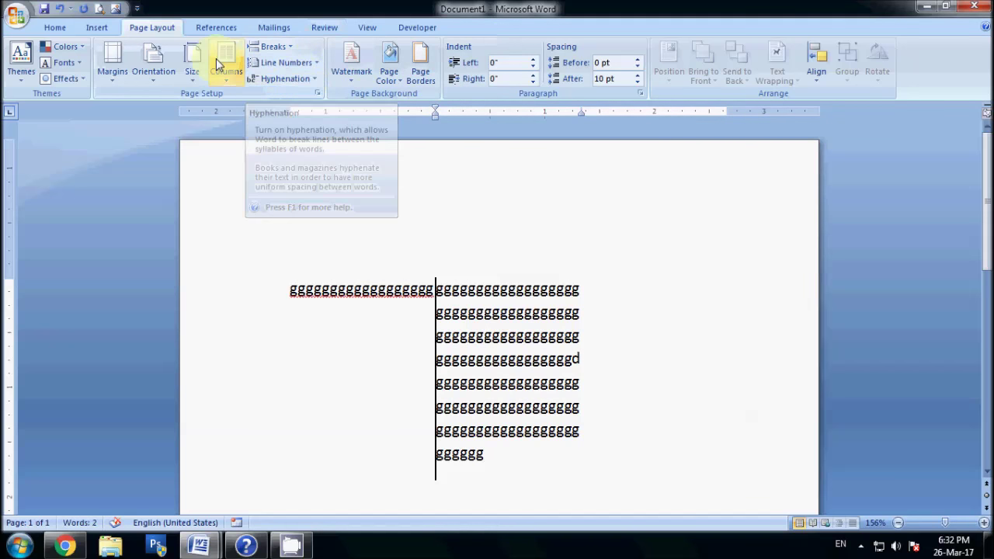
Step: Insert a second column break and type more g and fgfg text into both columns
click(236, 78)
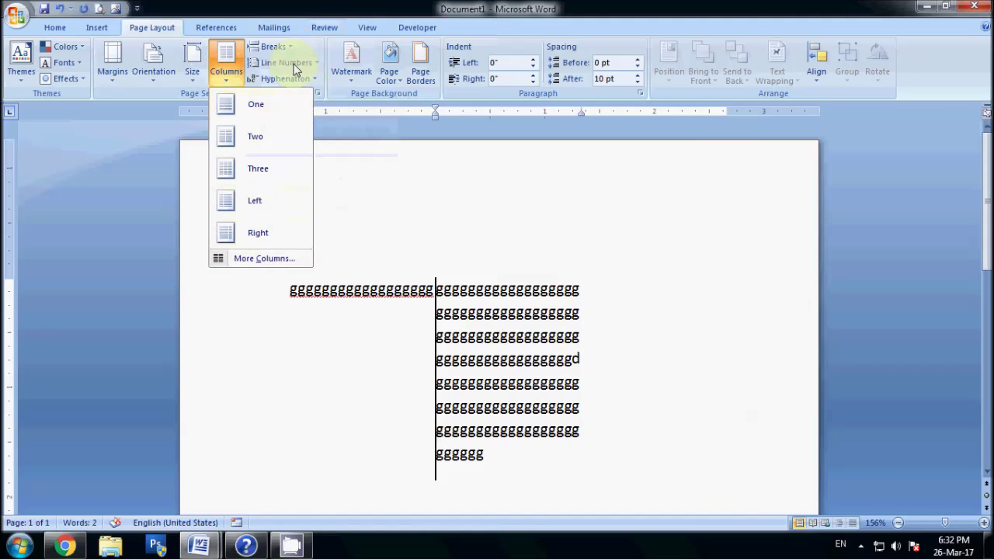
click(276, 46)
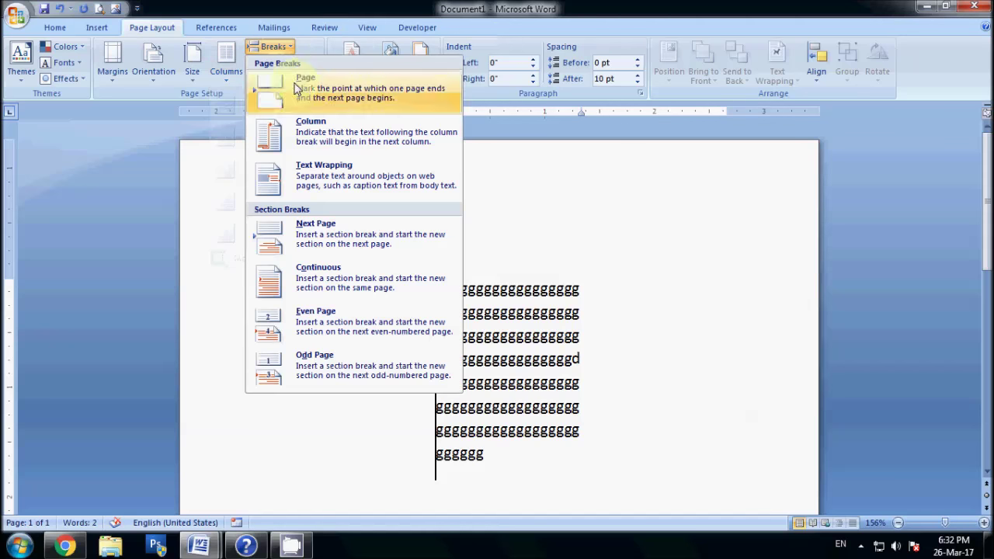
click(320, 141)
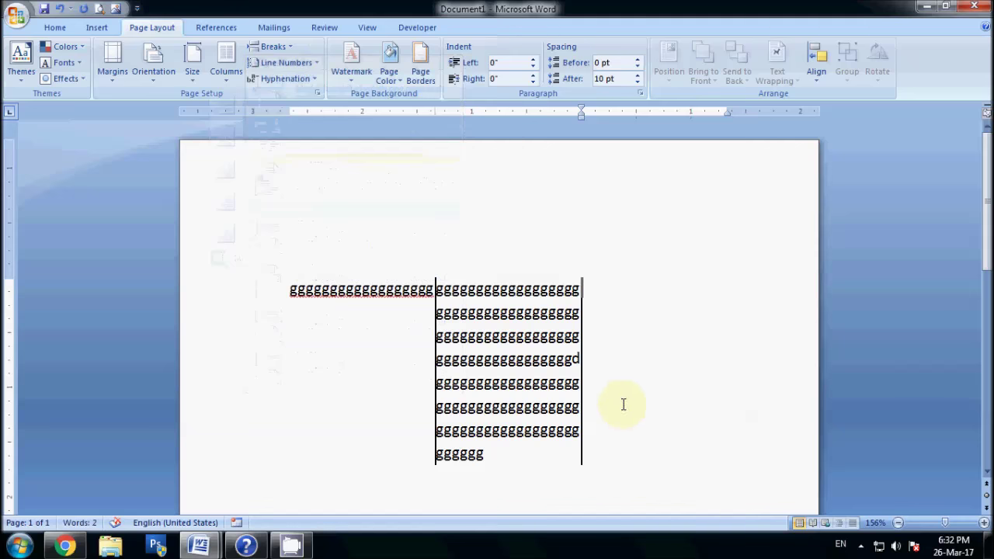
scroll(614, 392, down, 3)
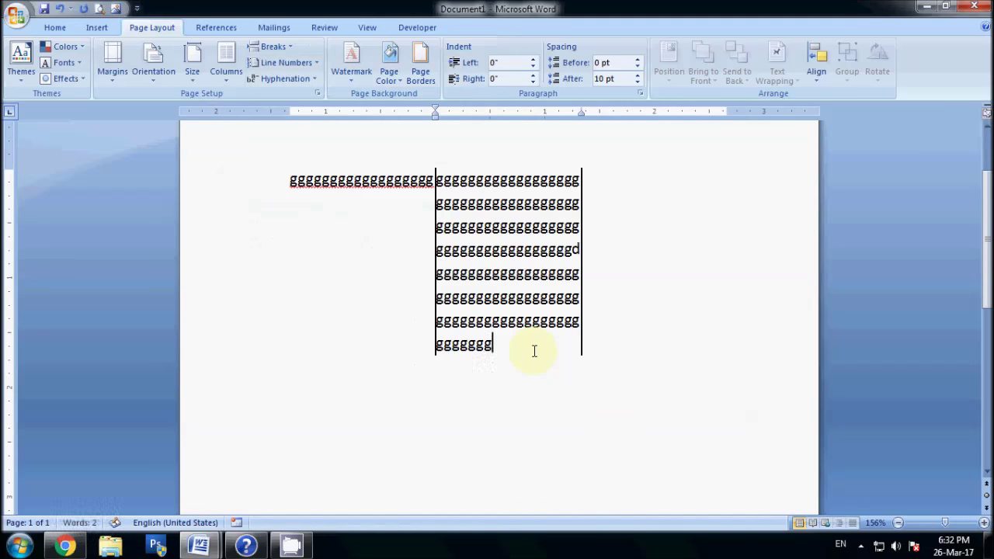
text(ggggggggggggggggggggggggggggggg)
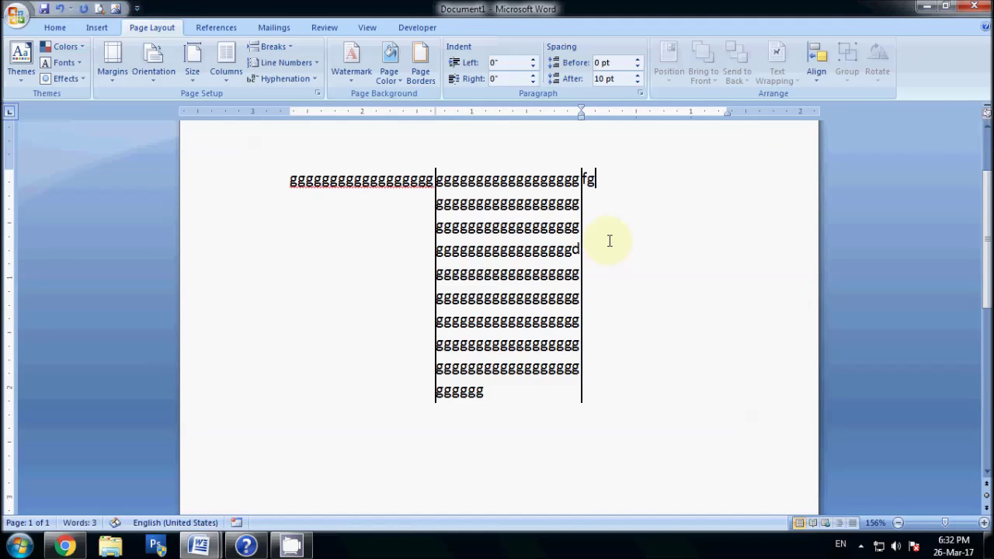
text(fgfgfgfgfgfgfgfgfgfgfgfg)
click(380, 266)
text(gggggggg)
scroll(561, 330, up, 3)
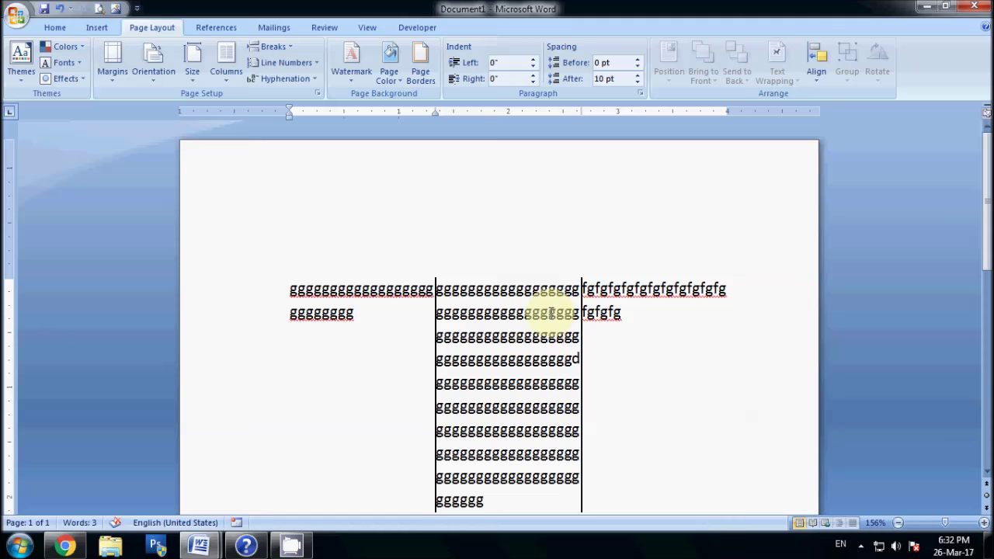
Step: Reset the layout to one column and delete the three lines of g text
click(226, 60)
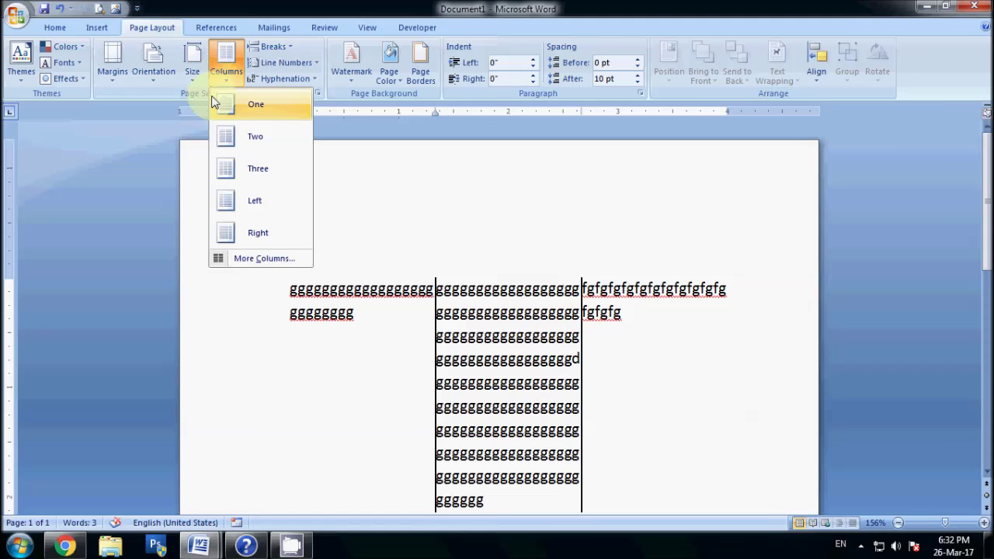
click(214, 104)
click(240, 301)
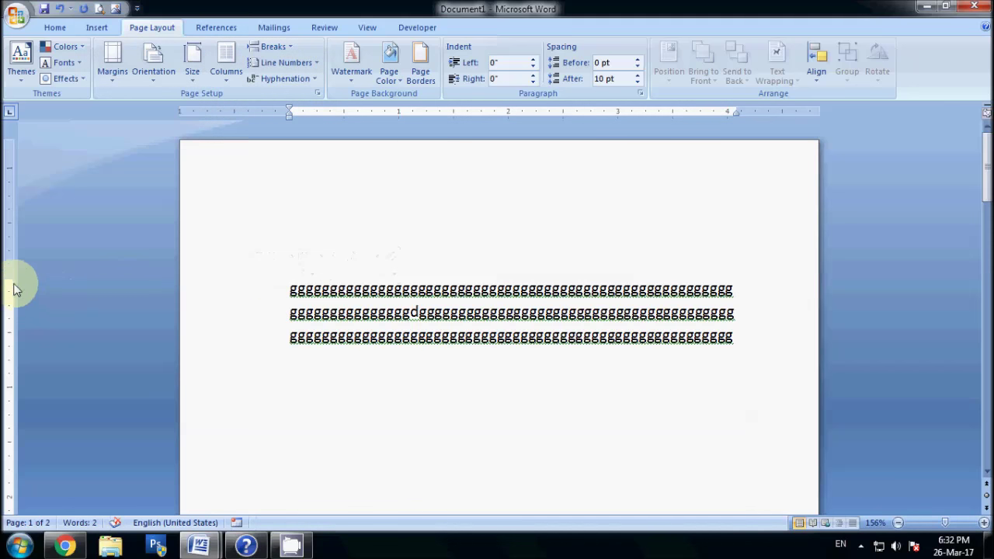
key(BackSpace)
drag(257, 268, 247, 316)
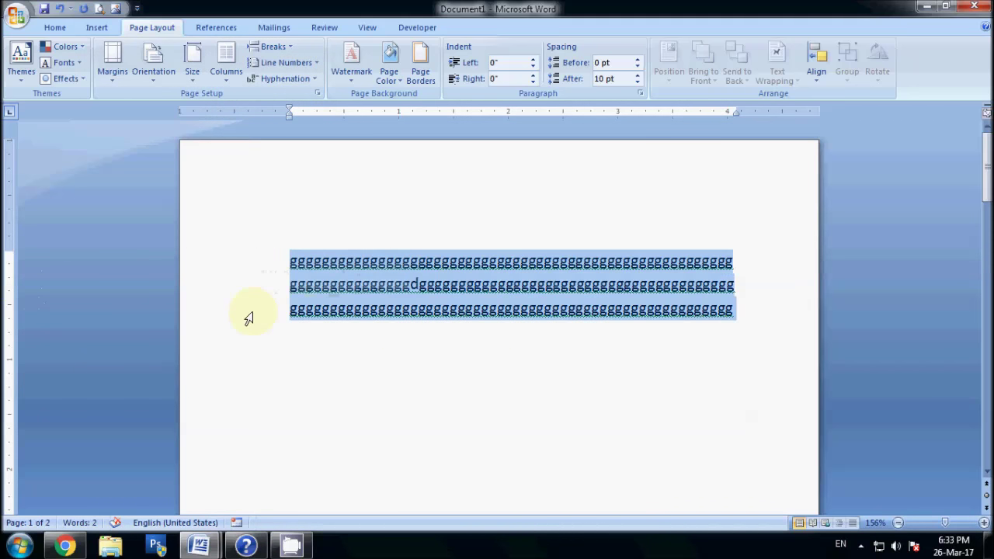
key(Delete)
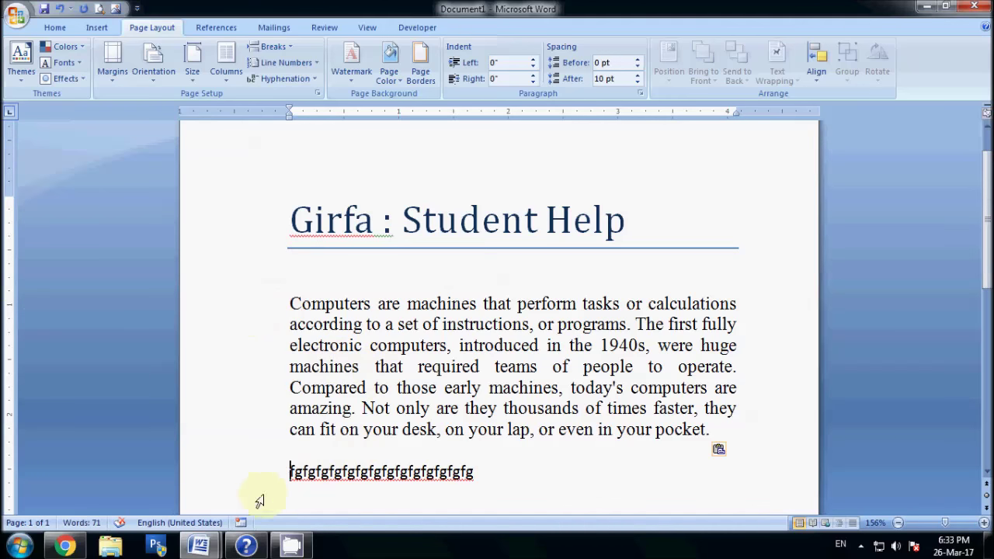
Step: Delete the leftover fgfg line below the paragraph
click(232, 473)
key(Delete)
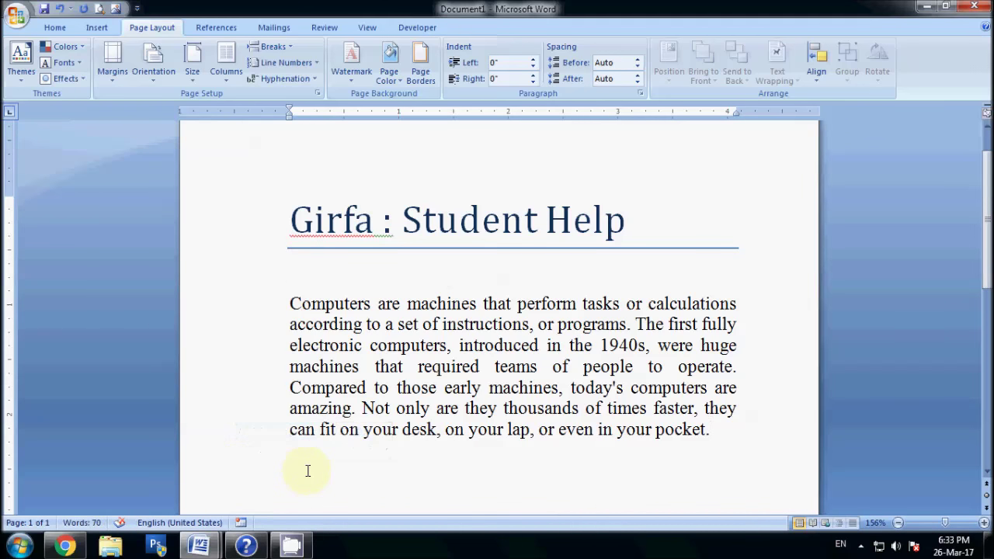
scroll(306, 471, up, 1)
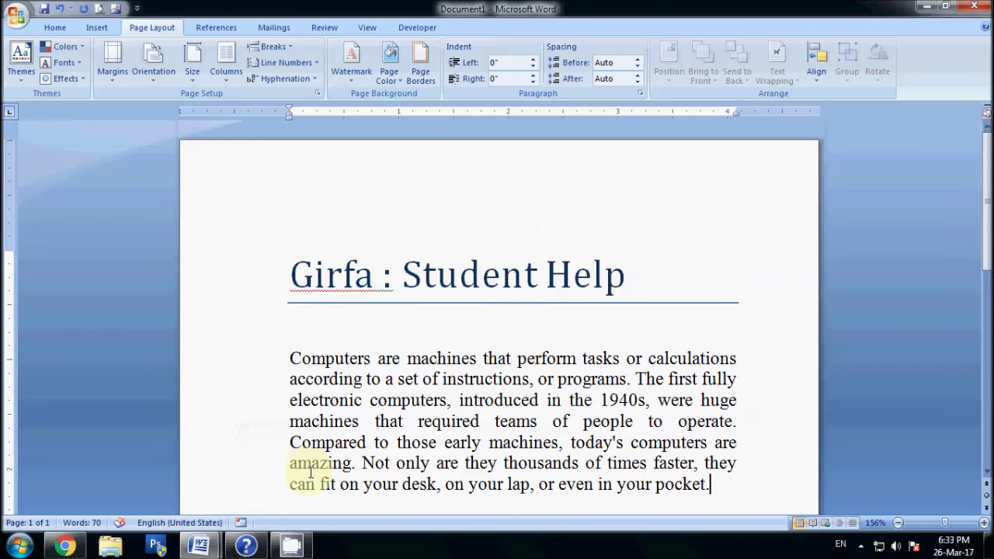
Step: Apply Continuous line numbering, then undo it with Ctrl+Z
click(288, 63)
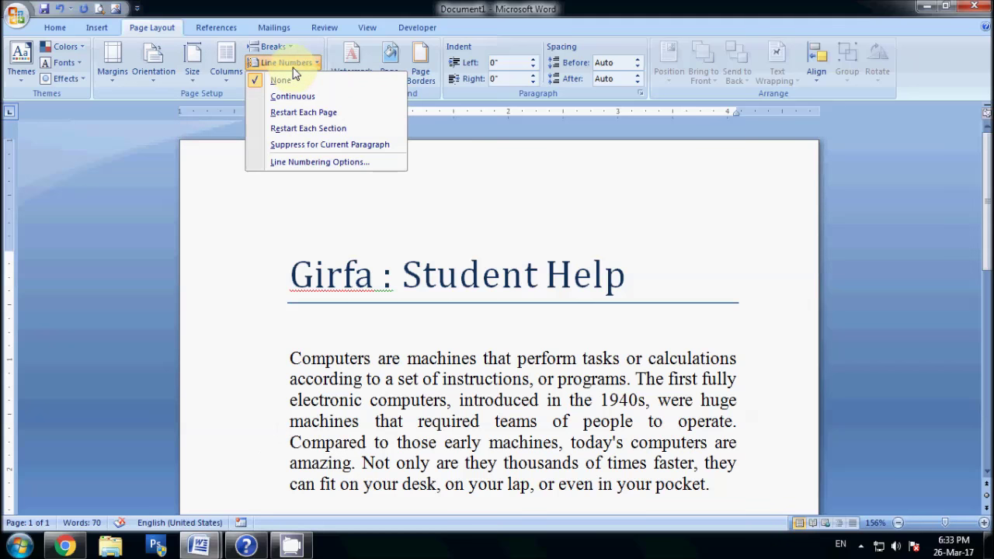
click(298, 96)
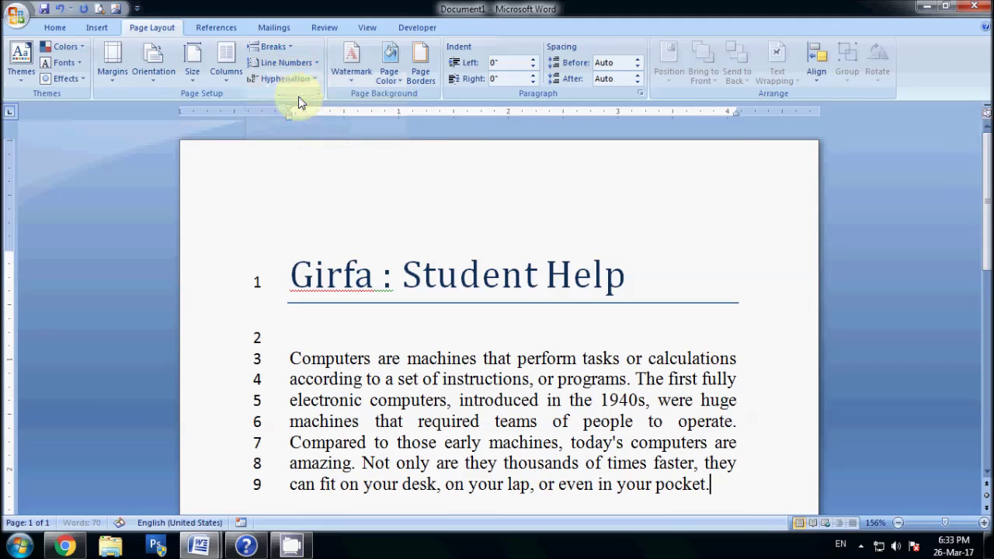
scroll(510, 364, down, 3)
scroll(511, 364, up, 2)
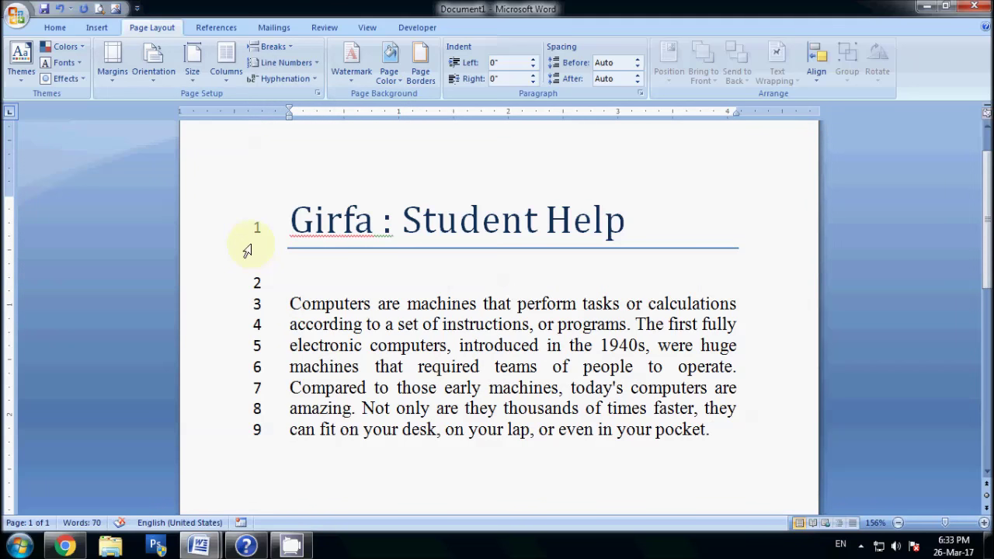
key(ctrl+z)
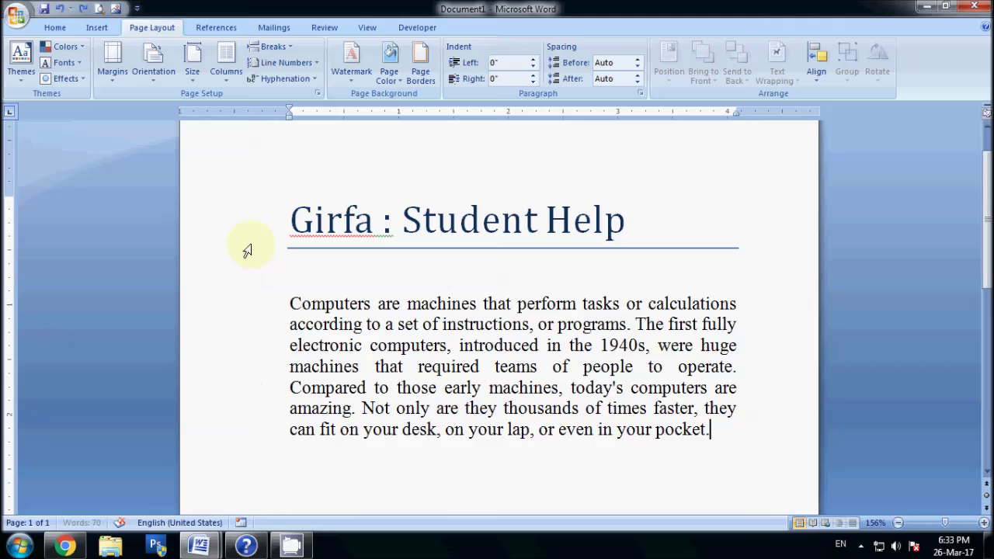
click(345, 304)
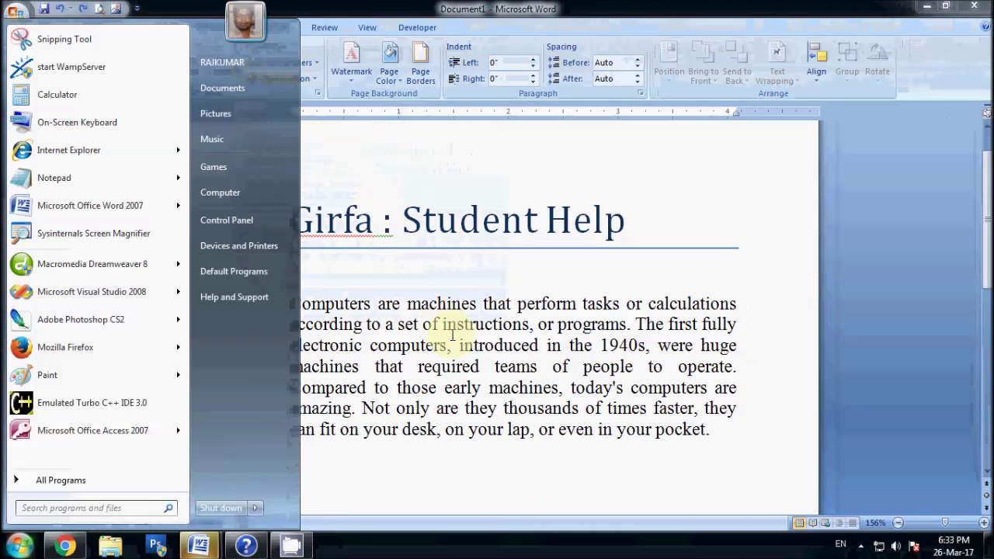
Step: Replace 'fully' with 'intenational' in 'The first fully electronic computers'
click(454, 336)
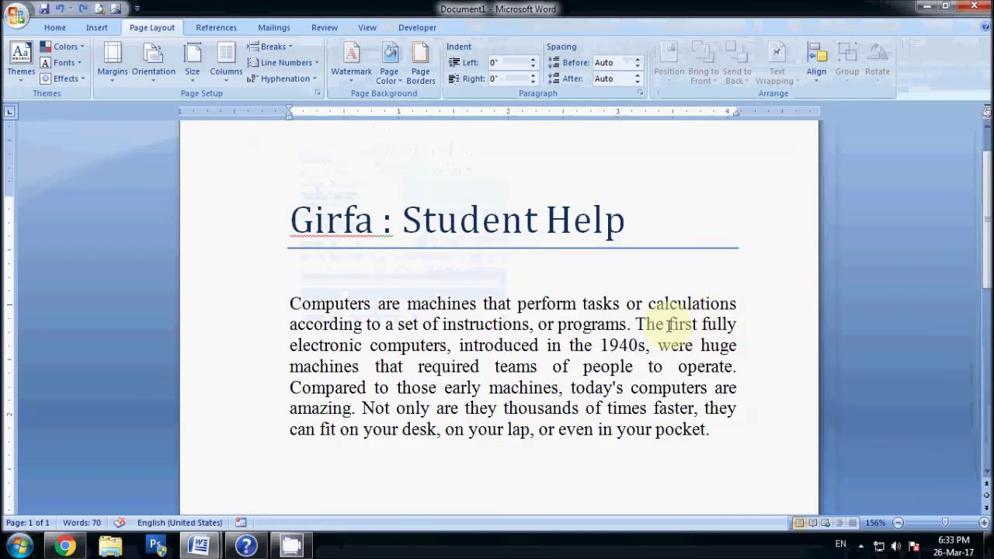
click(668, 325)
click(284, 79)
click(281, 97)
click(671, 351)
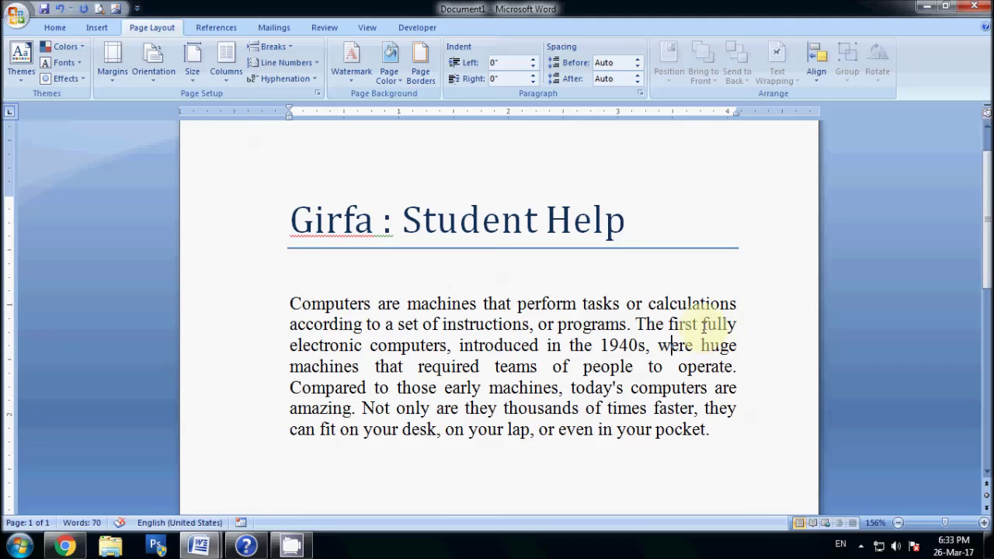
key(Delete)
key(Delete)
key(Delete)
key(Delete)
key(Delete)
text(intenational)
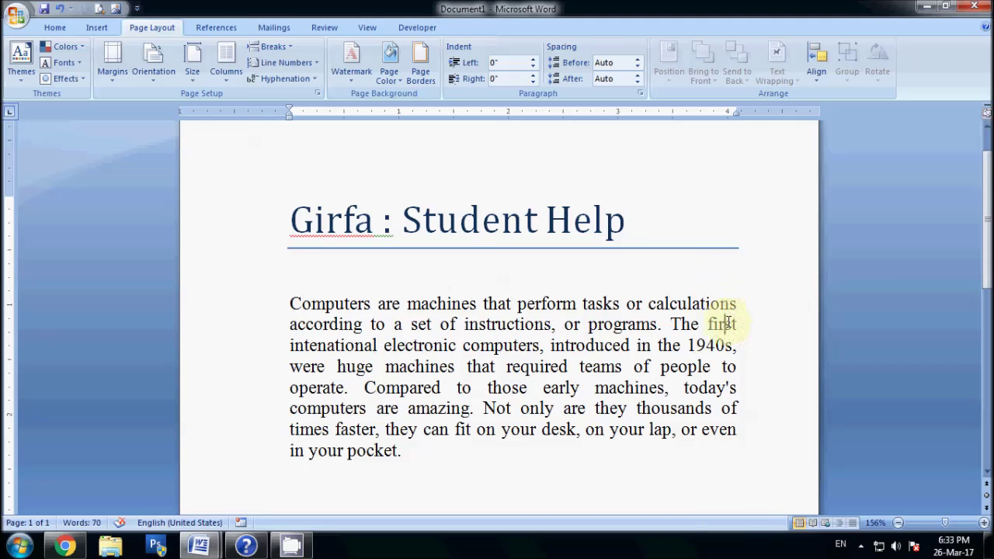
Step: Turn on Automatic hyphenation and correct 'intenational' to 'international'
click(286, 79)
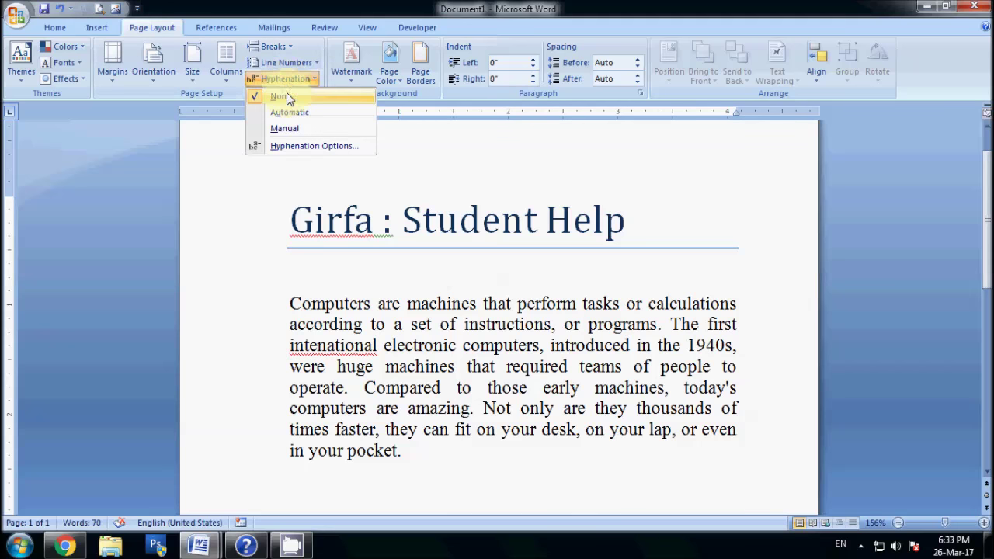
click(291, 112)
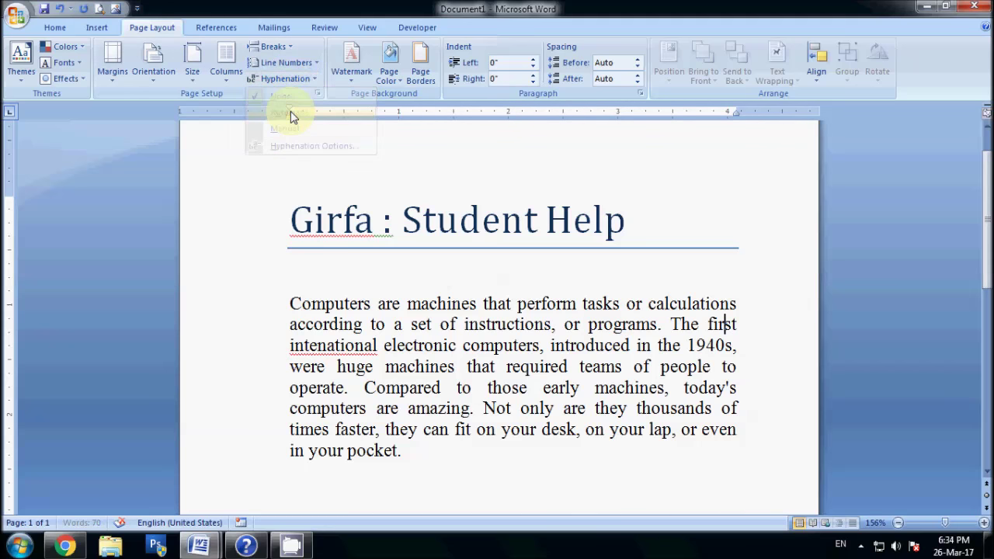
right_click(350, 347)
click(428, 149)
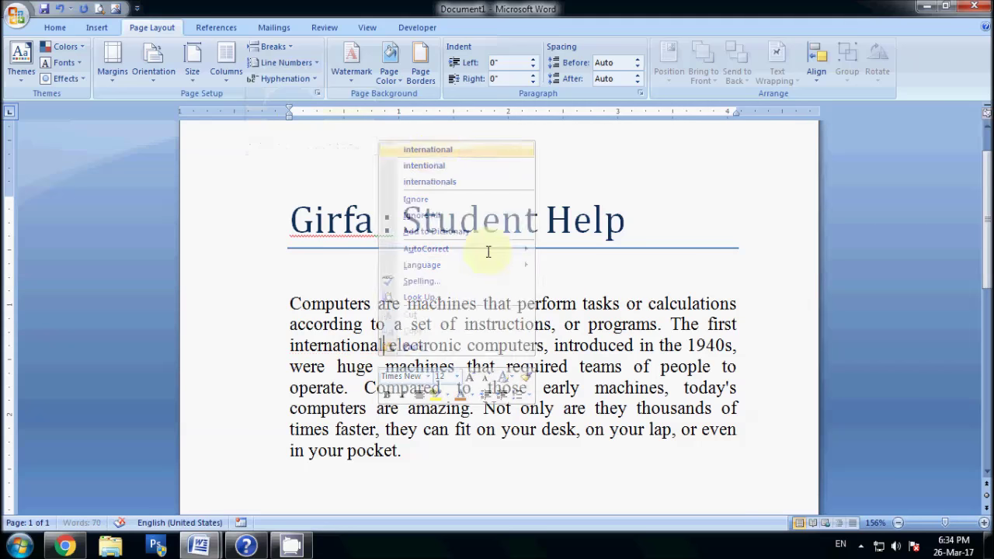
Step: Left-align the body paragraph
click(660, 367)
click(53, 27)
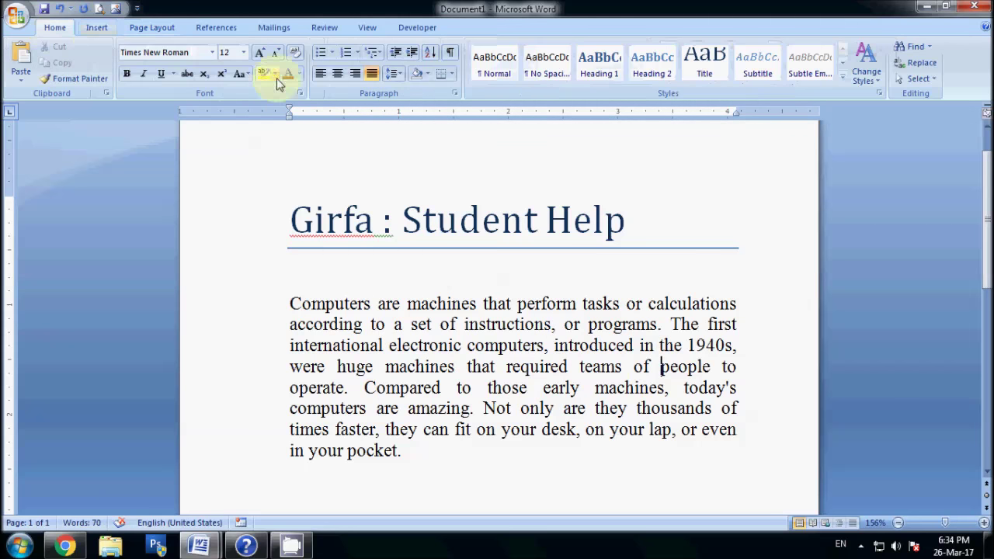
click(321, 74)
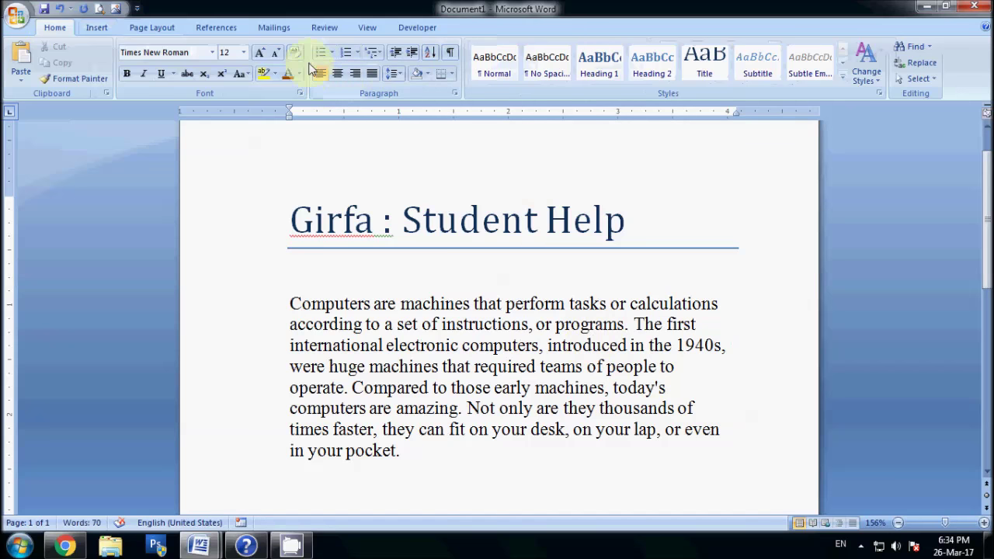
Step: Set hyphenation to None and justify the body paragraph with Ctrl+J
click(152, 27)
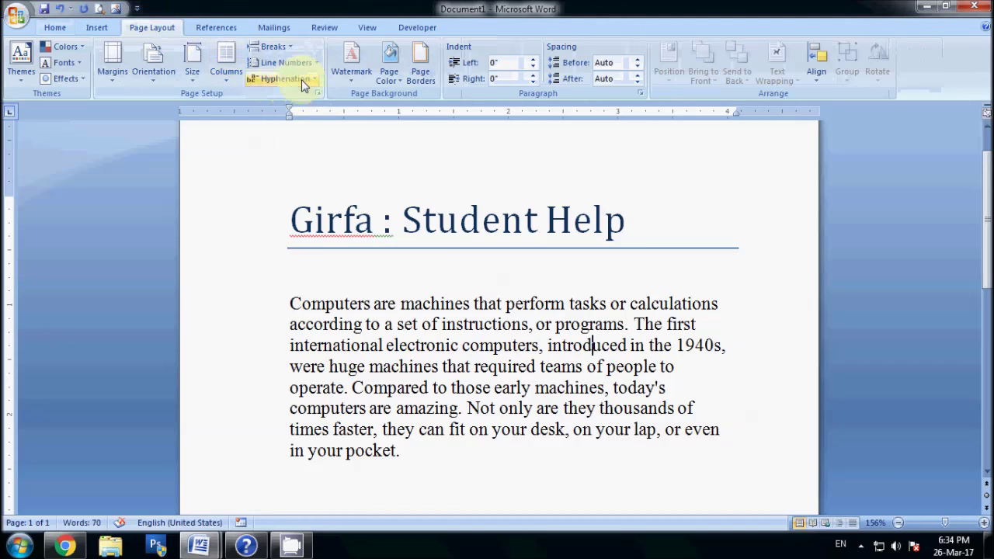
click(301, 79)
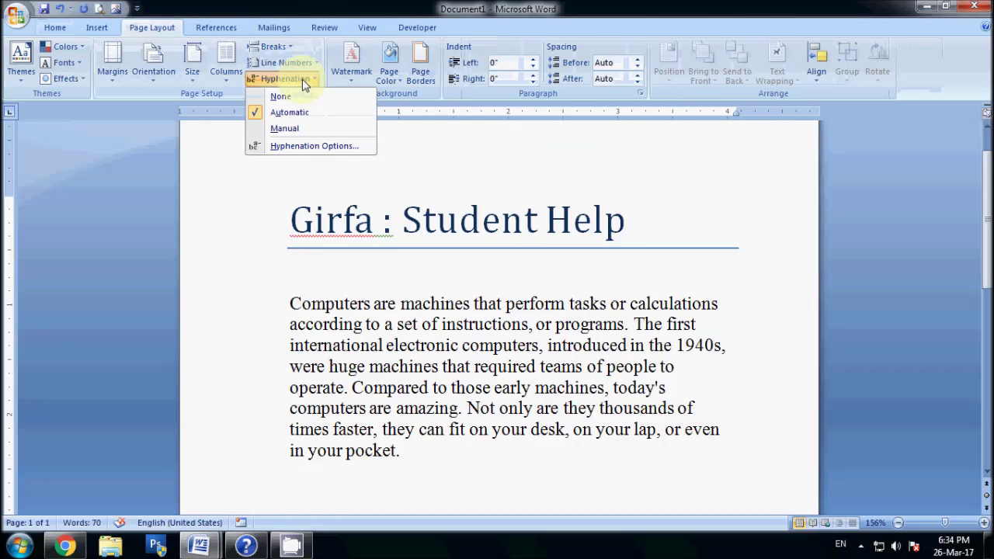
click(676, 328)
click(631, 326)
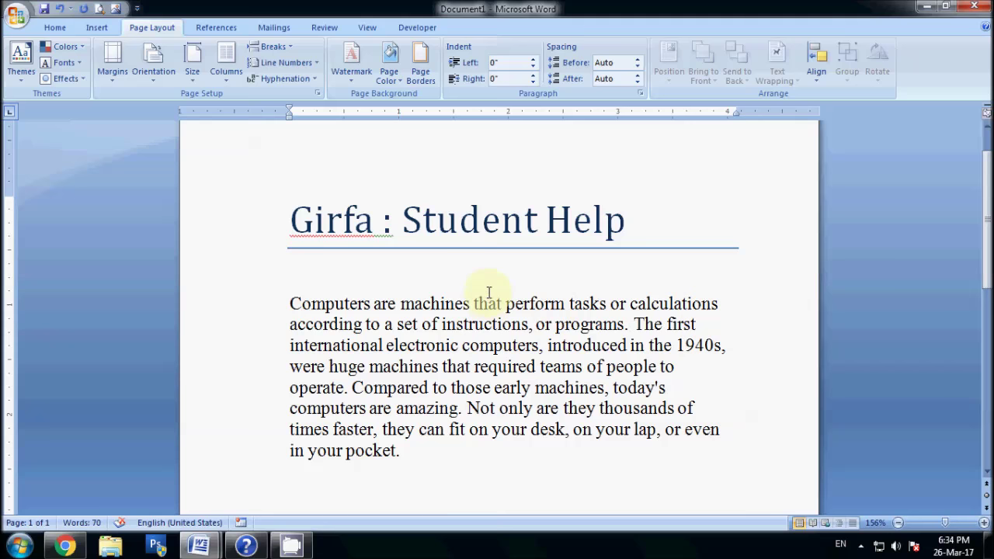
click(284, 78)
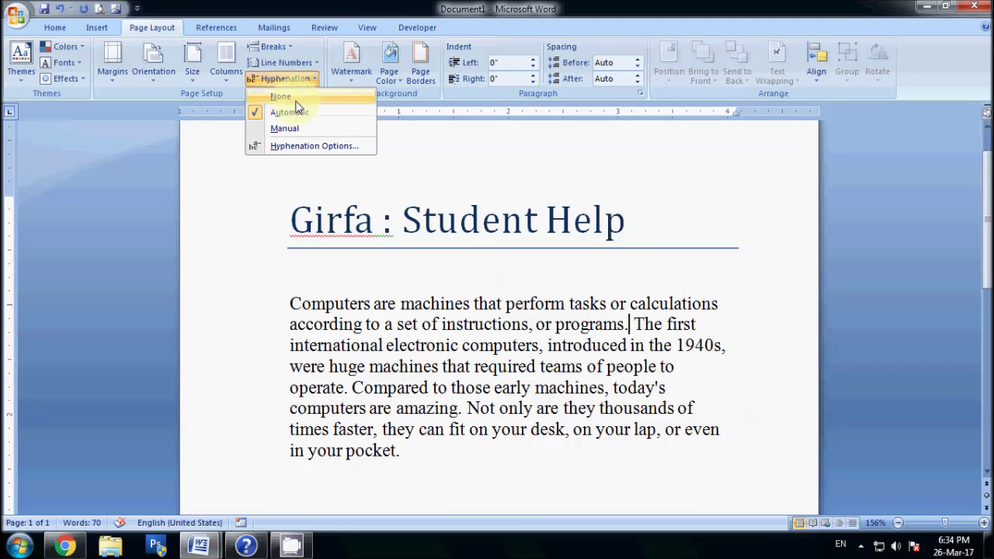
click(297, 99)
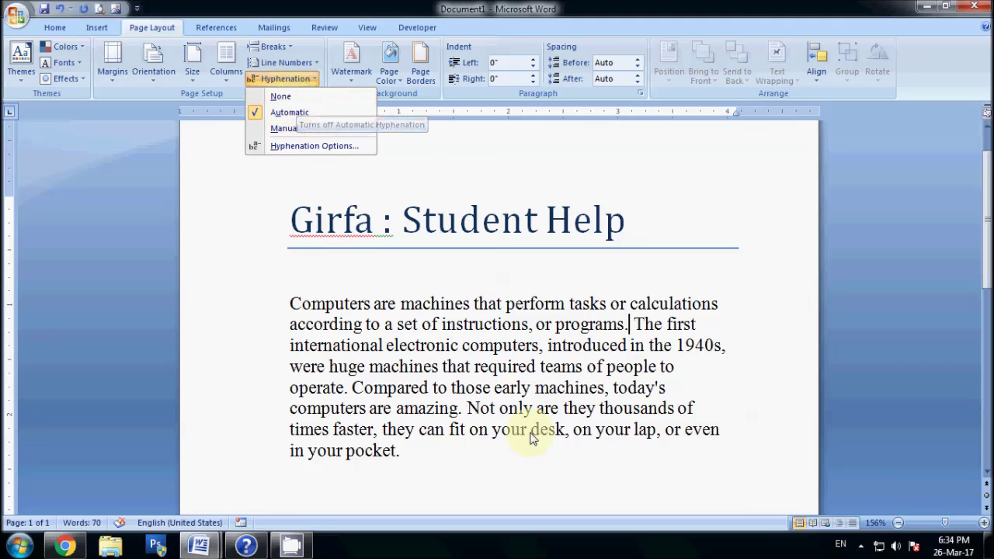
key(ctrl+j)
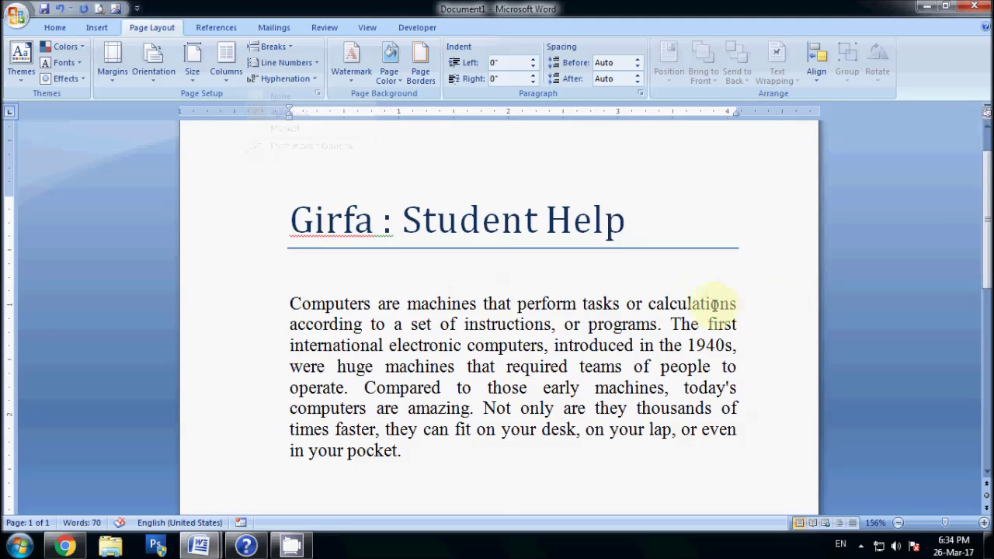
Step: Split the paragraph at 'calculations', then rejoin it
key(Return)
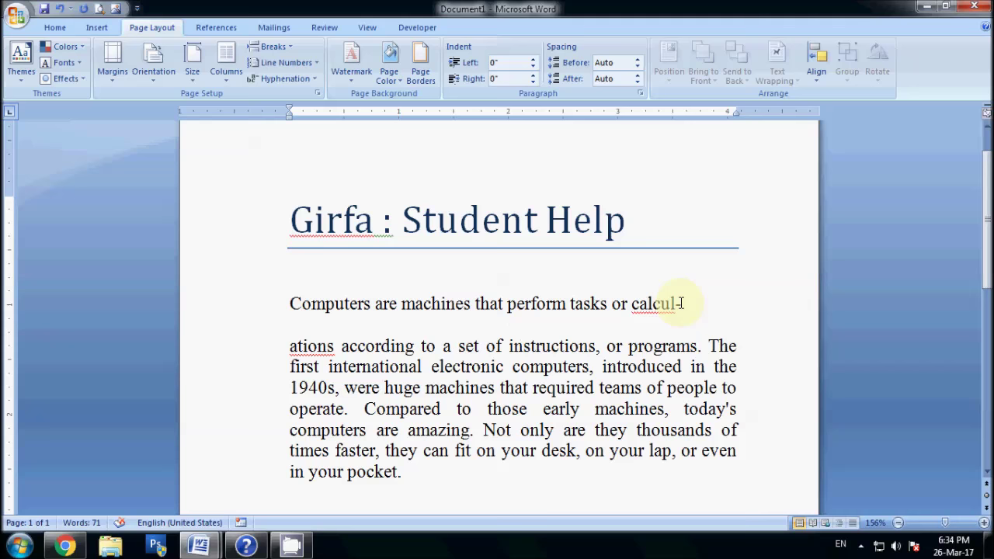
key(Delete)
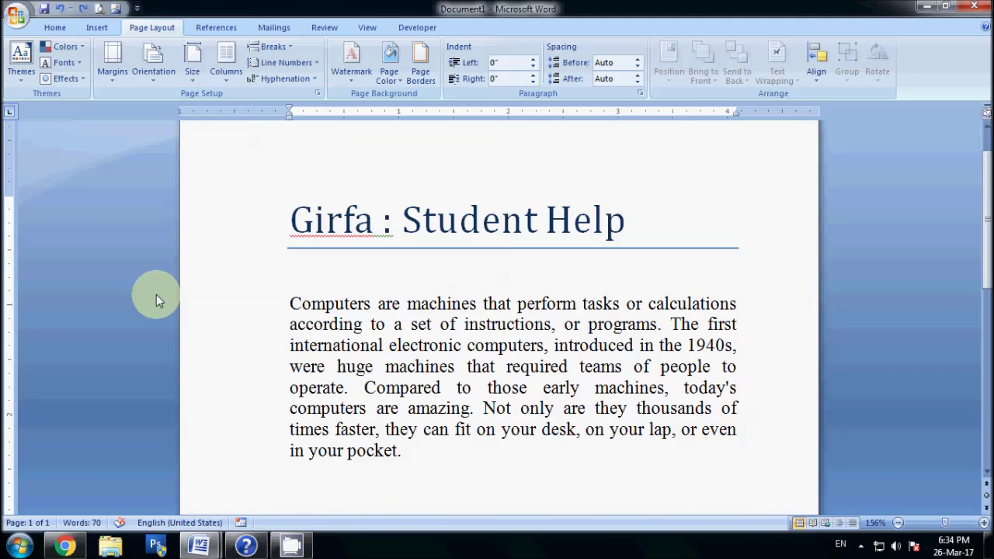
click(359, 86)
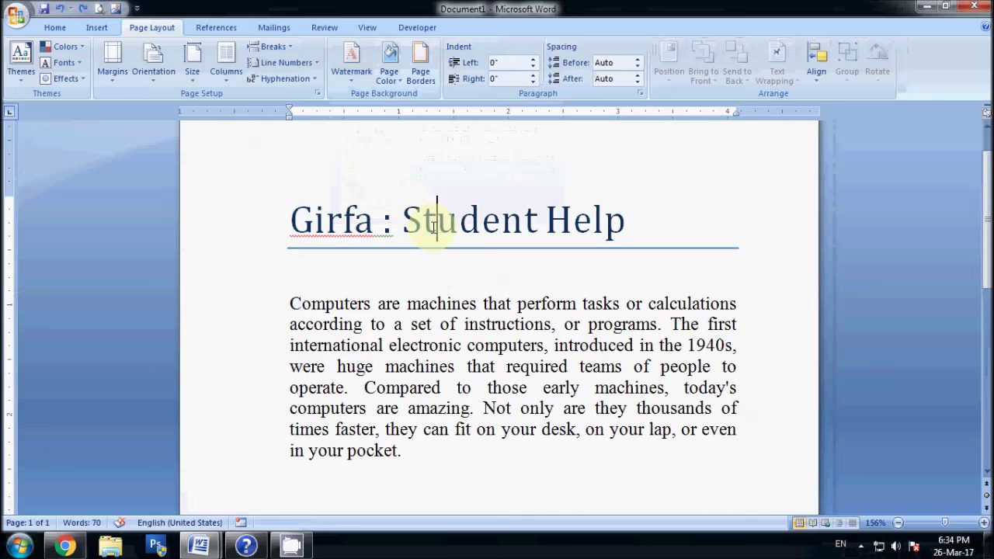
click(352, 80)
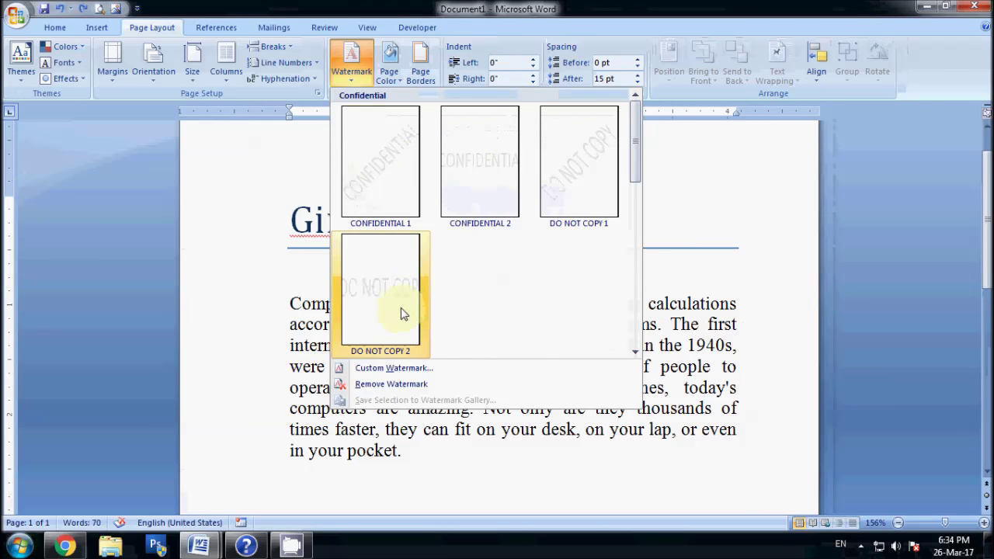
Step: Apply the CONFIDENTIAL 1 watermark and check the page in Print Preview
click(393, 171)
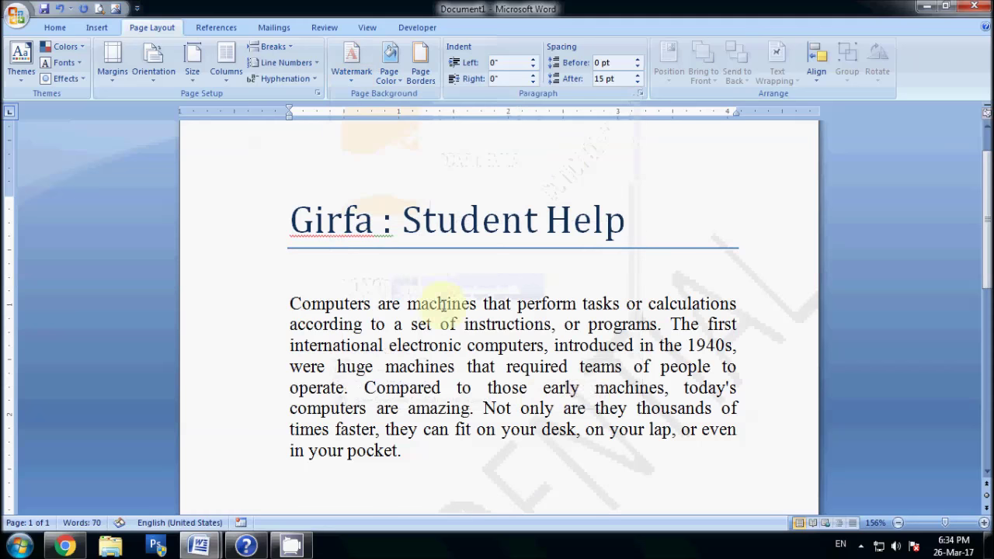
scroll(600, 368, down, 5)
ctrl+scroll(602, 369, down, 5)
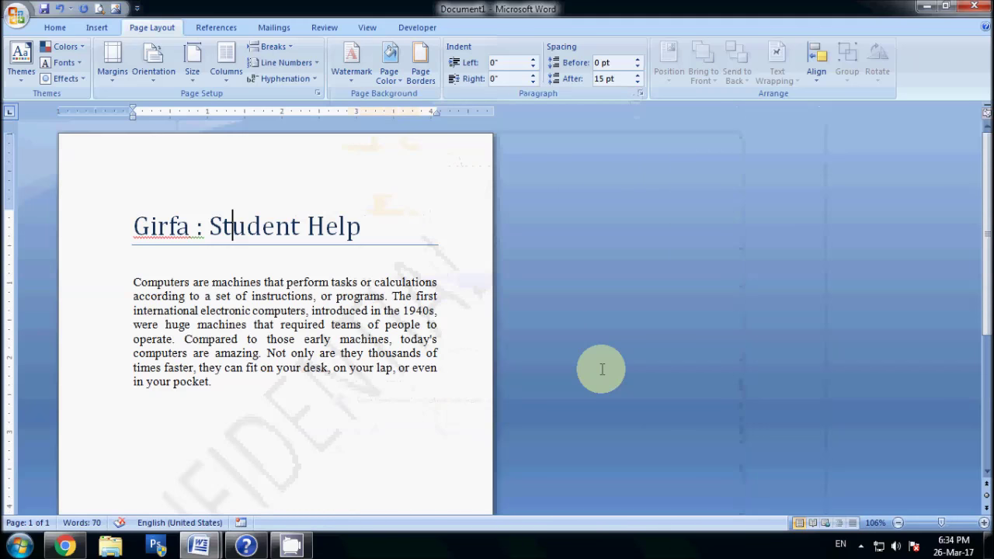
scroll(405, 349, down, 3)
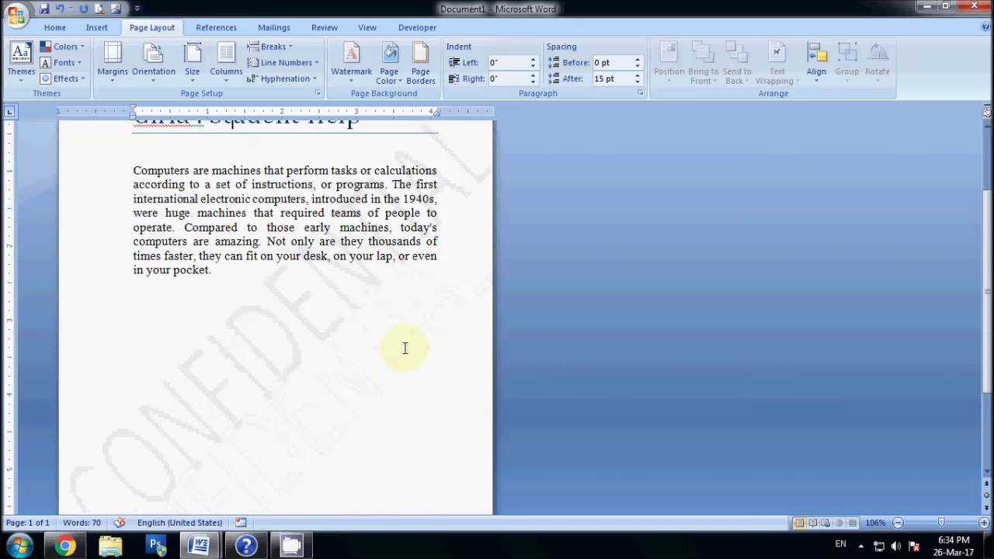
scroll(405, 345, up, 3)
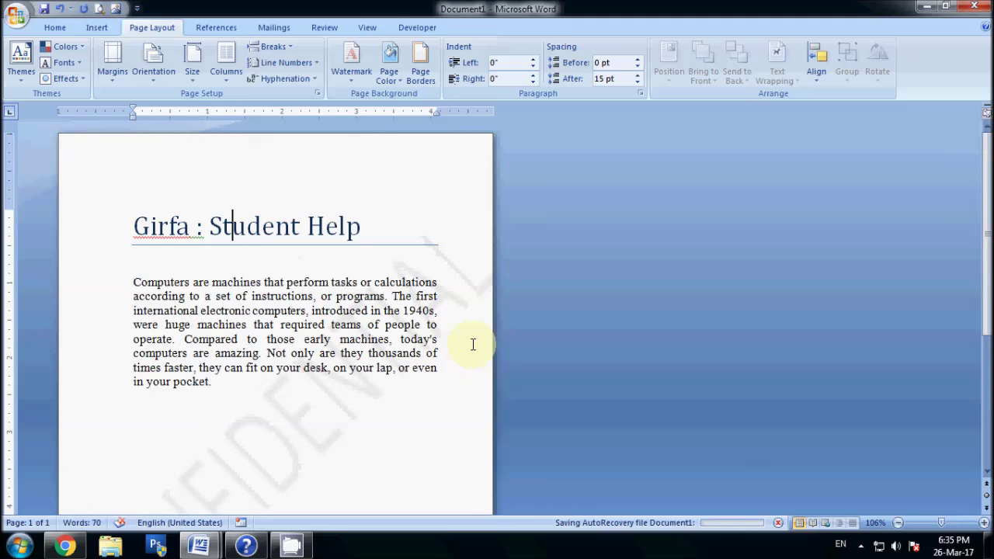
key(ctrl+F2)
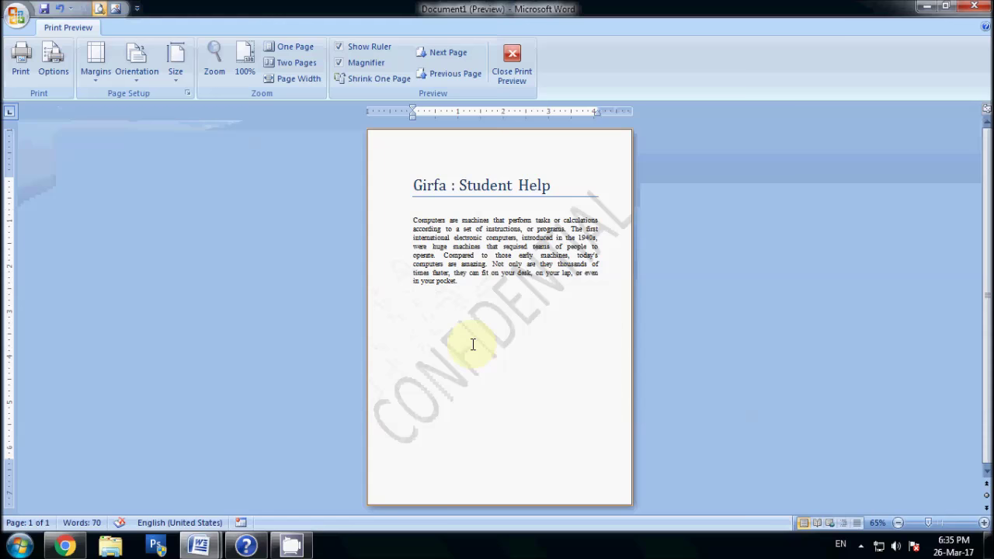
key(Escape)
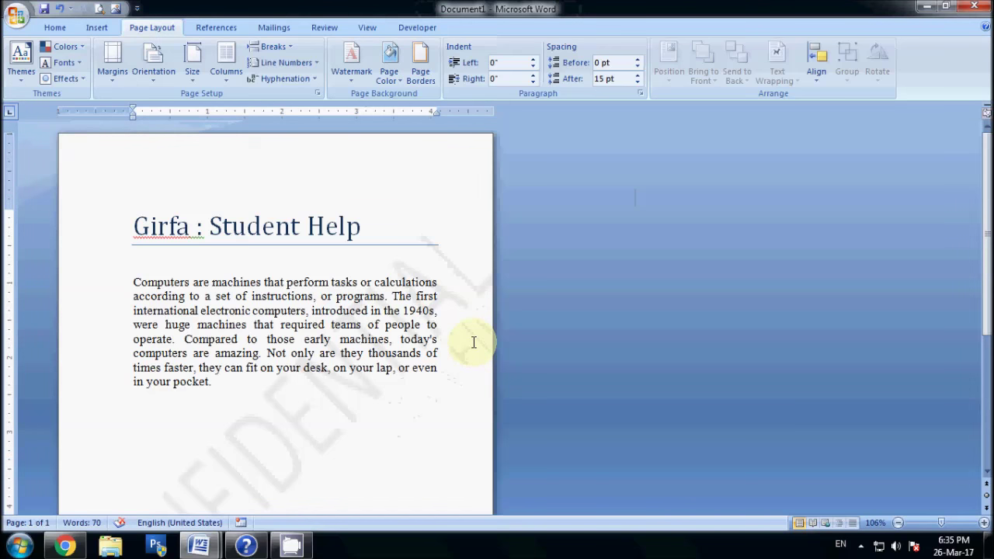
ctrl+scroll(473, 344, up, 6)
click(339, 84)
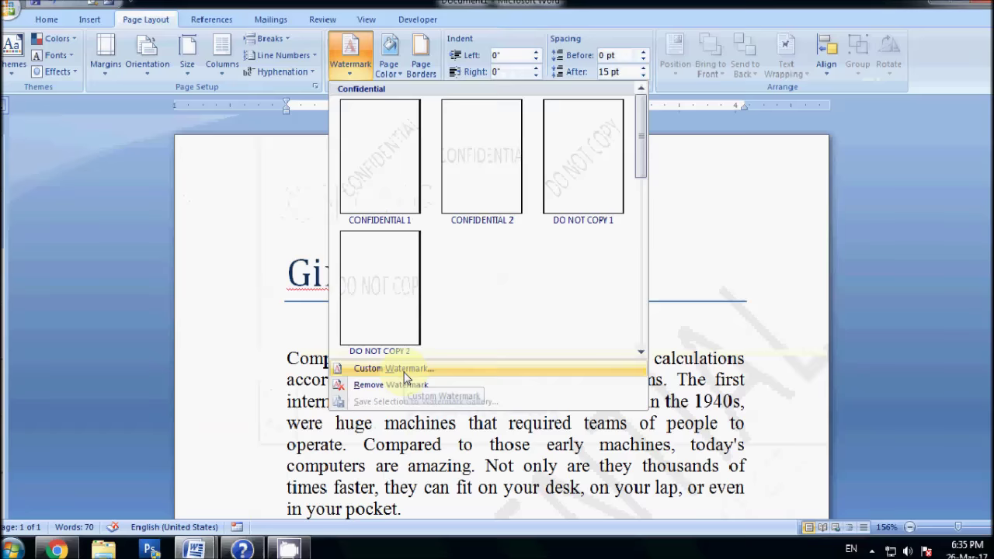
Step: Change the watermark text from CONFIDENTIAL to 'Girfa' in Custom Watermark and apply it
key(Escape)
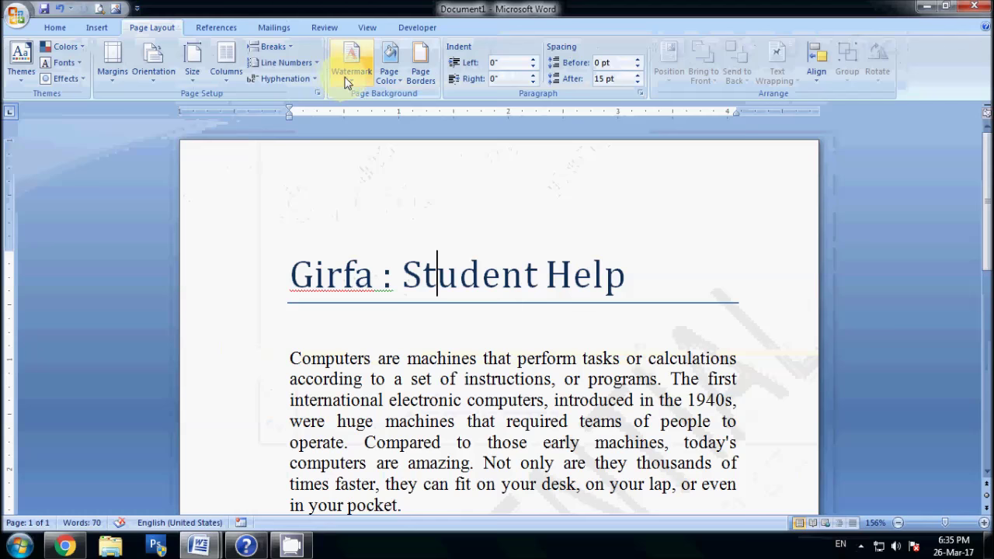
click(346, 74)
click(410, 374)
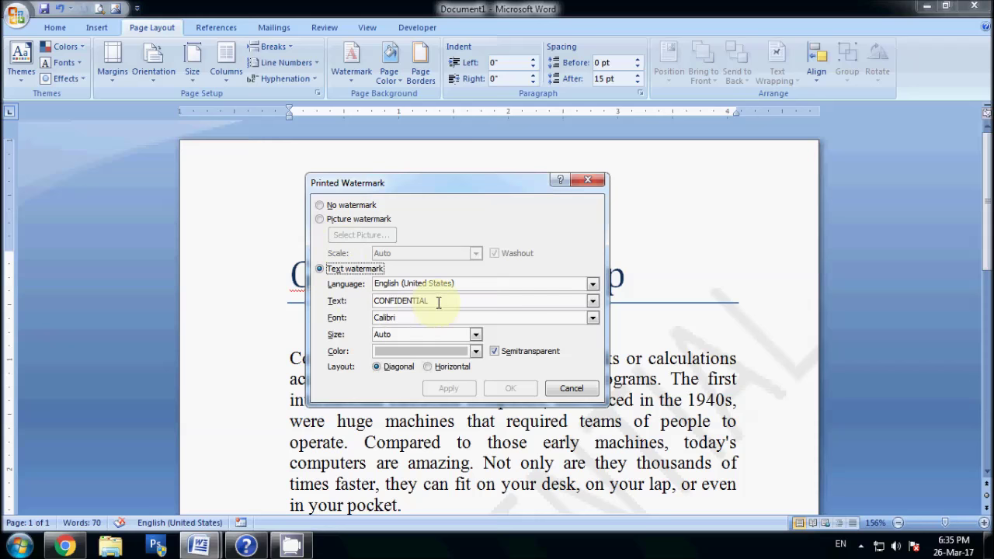
drag(439, 303, 330, 306)
text(Girfa)
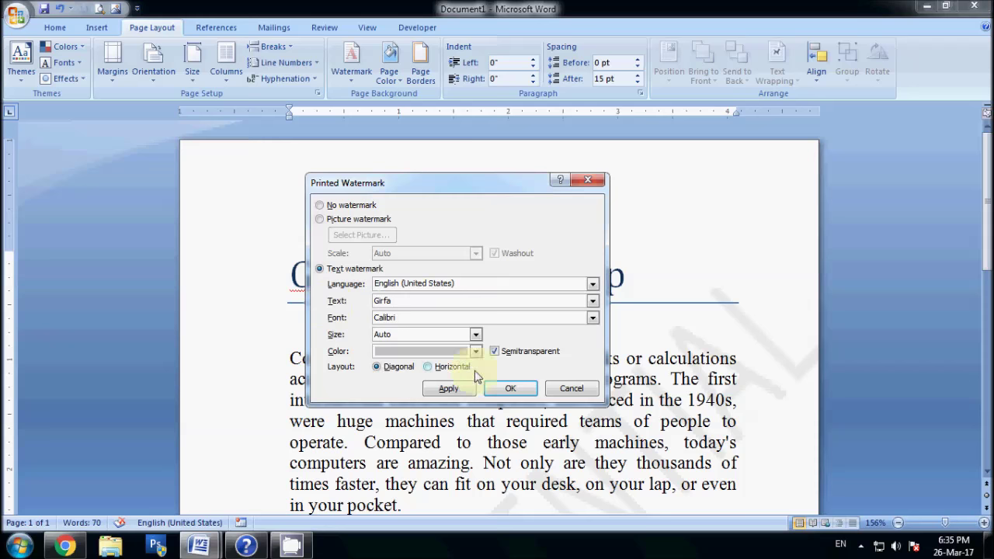
click(459, 390)
click(574, 388)
scroll(574, 387, down, 4)
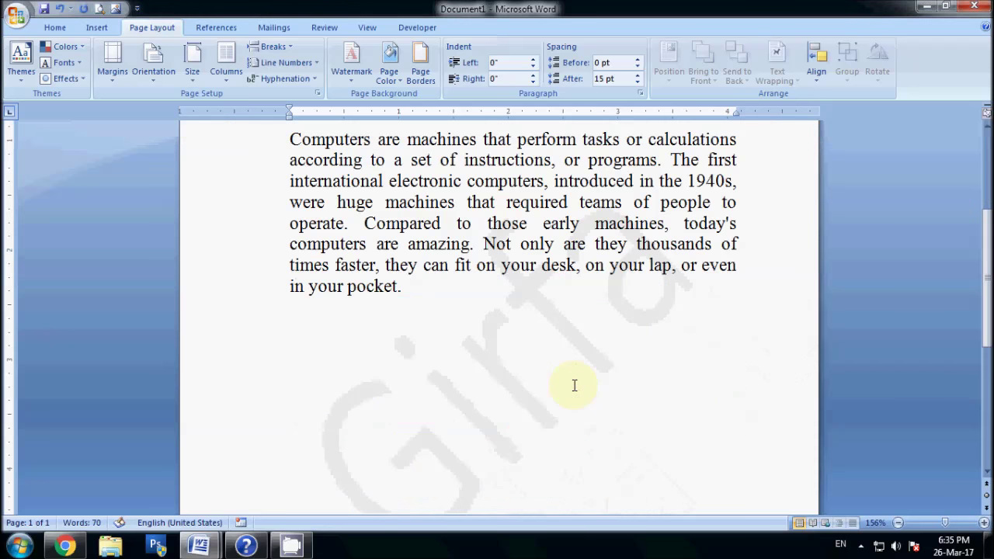
ctrl+scroll(574, 386, down, 5)
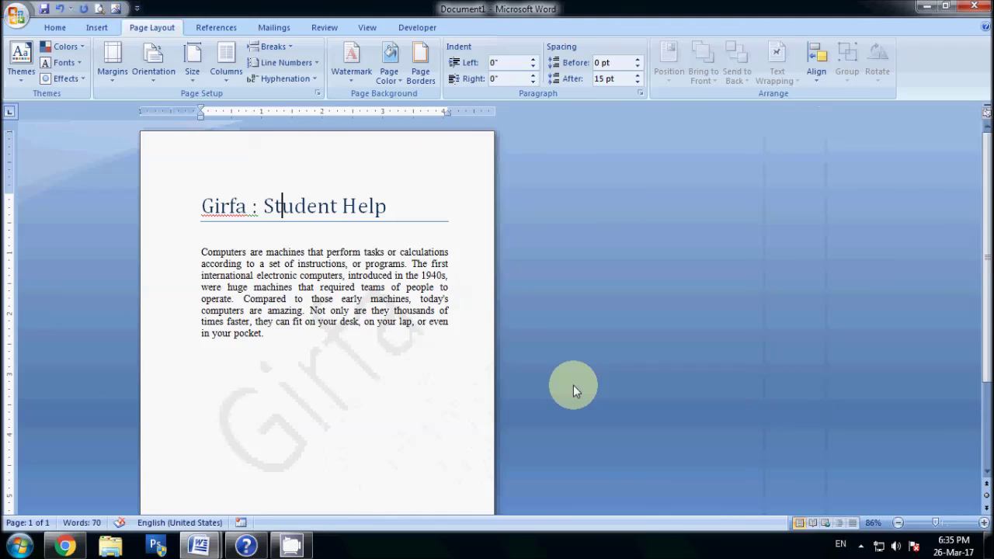
ctrl+scroll(573, 385, up, 5)
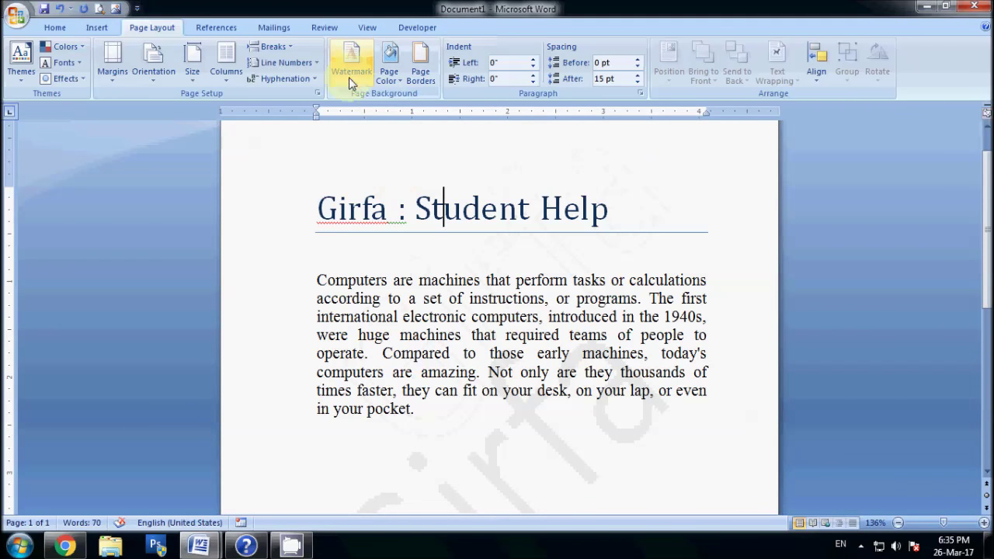
scroll(490, 392, down, 2)
scroll(491, 392, down, 1)
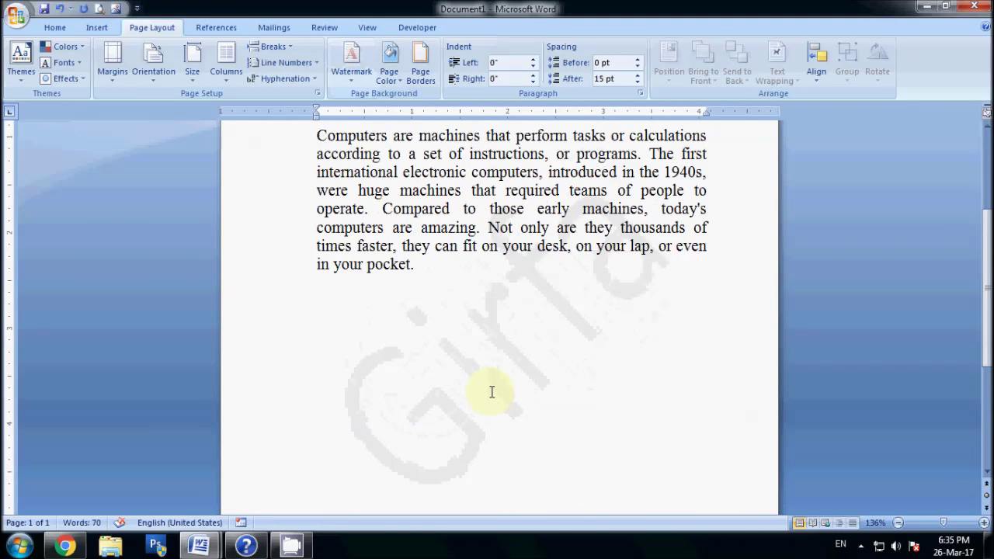
scroll(495, 390, up, 3)
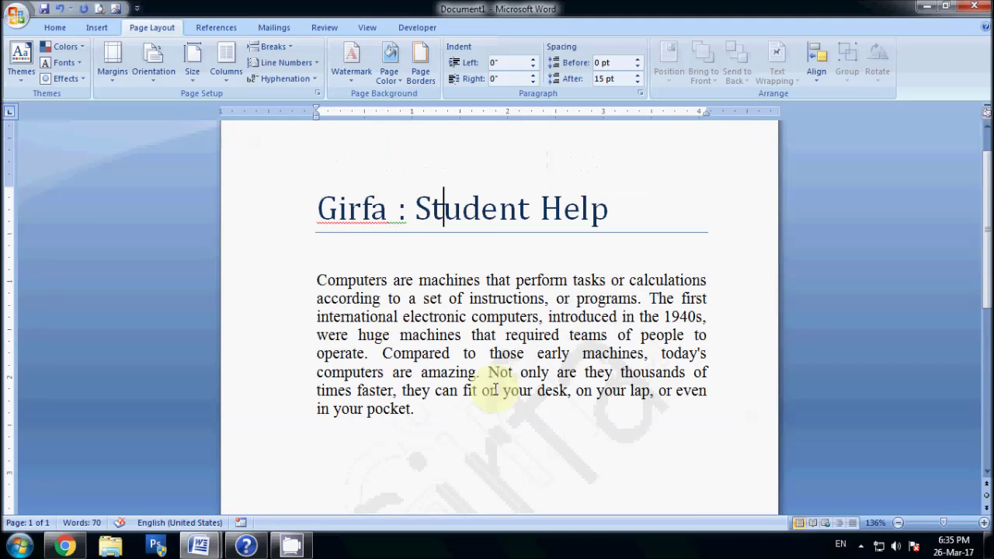
scroll(499, 379, up, 1)
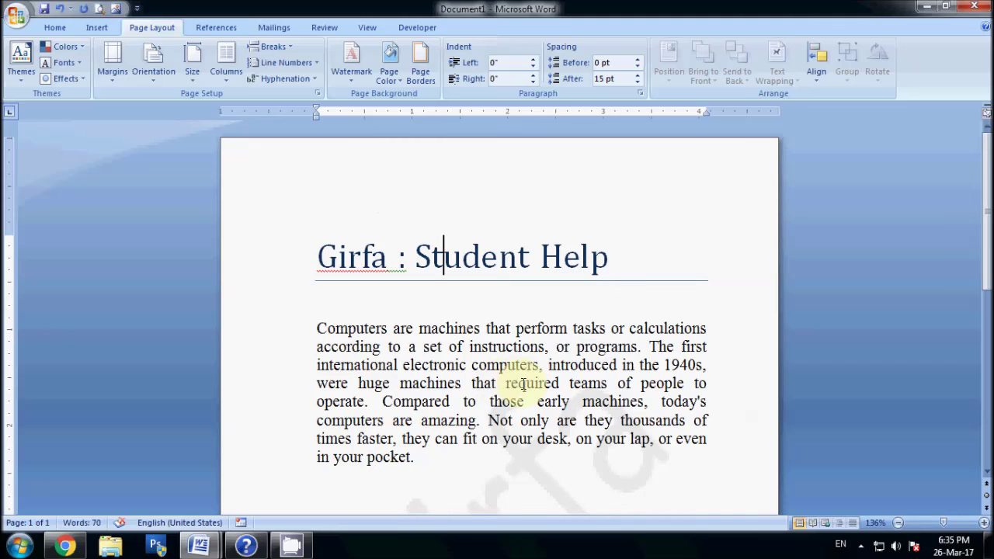
scroll(529, 393, down, 4)
ctrl+scroll(529, 394, down, 2)
ctrl+scroll(531, 389, down, 3)
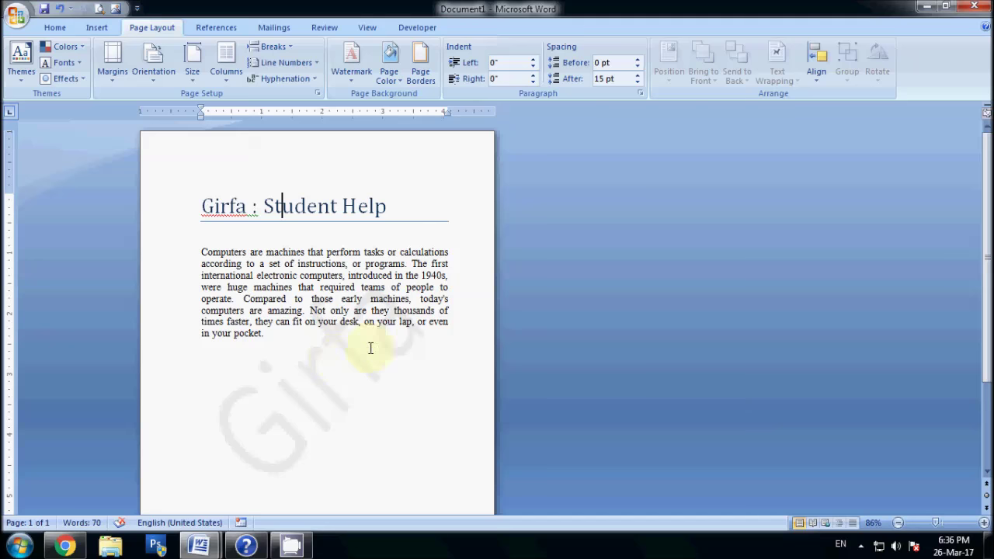
ctrl+scroll(420, 334, up, 6)
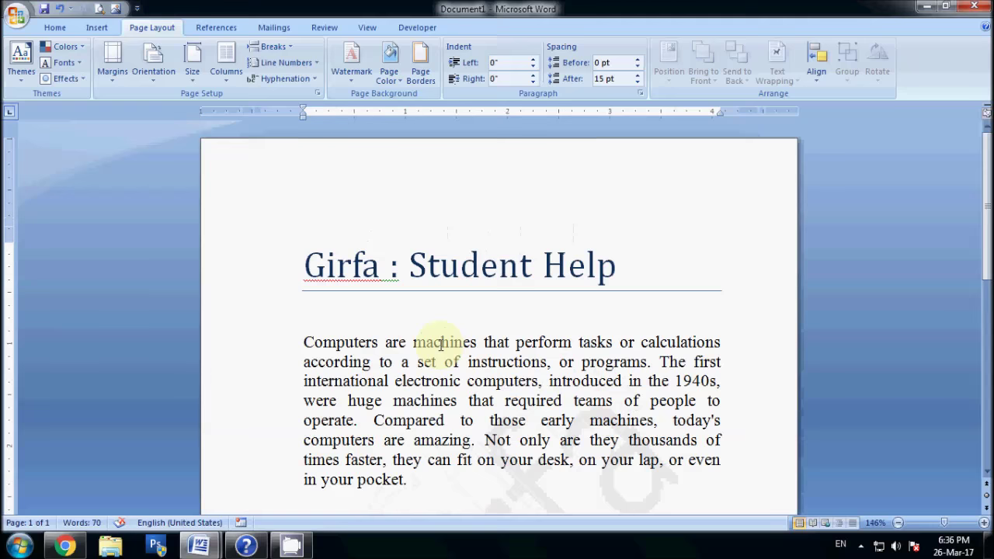
ctrl+scroll(440, 344, up, 1)
scroll(444, 344, down, 1)
scroll(342, 221, down, 3)
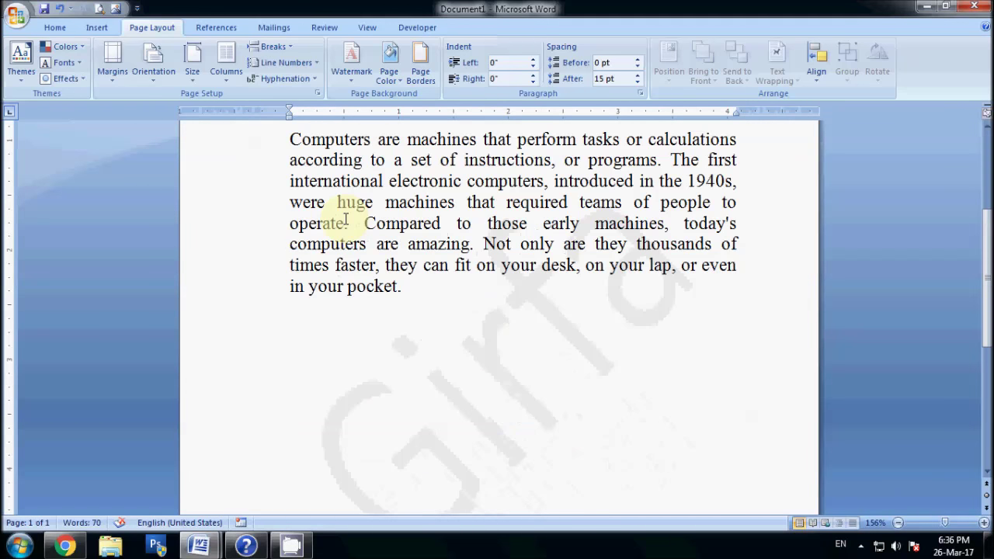
click(351, 62)
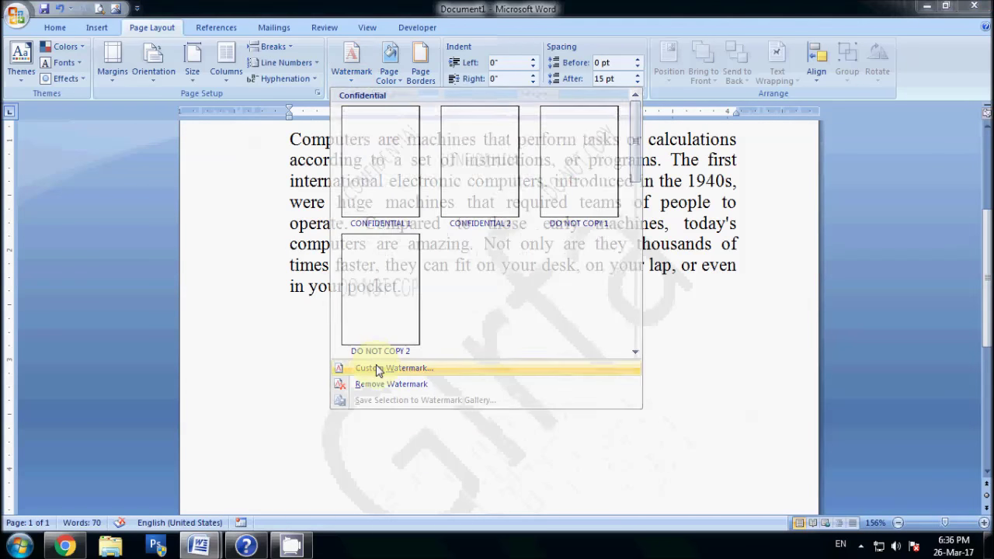
Step: Set a picture watermark using the Girfa image file
click(381, 368)
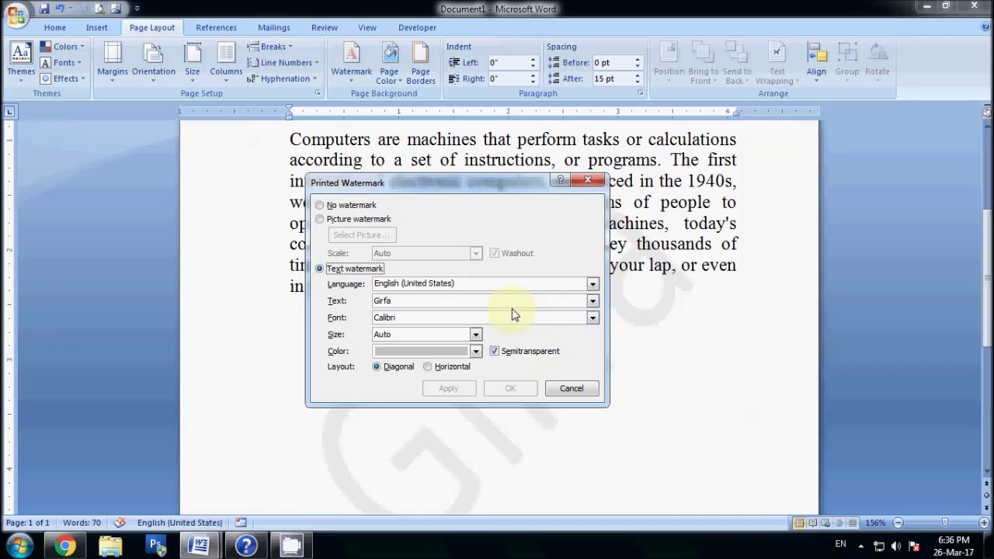
click(348, 220)
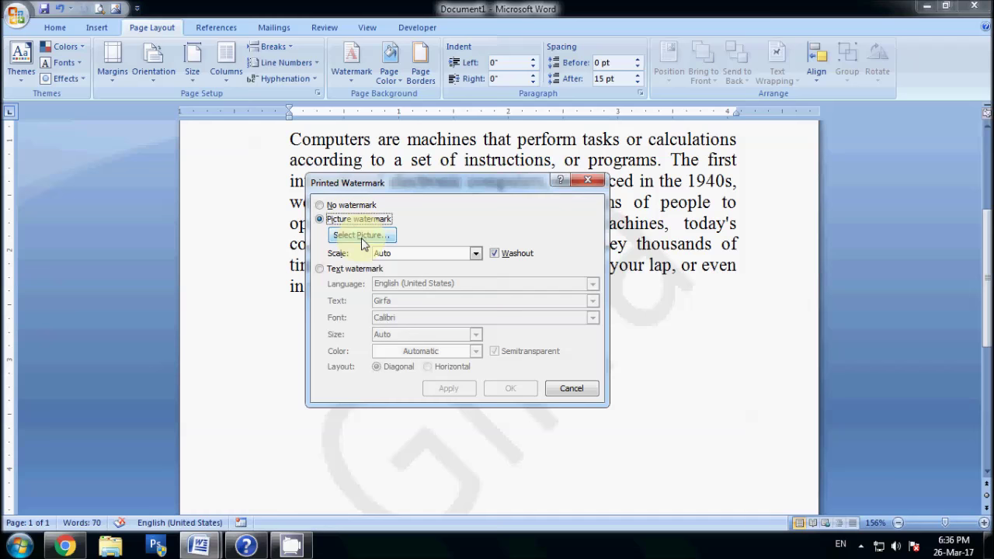
click(362, 241)
click(671, 331)
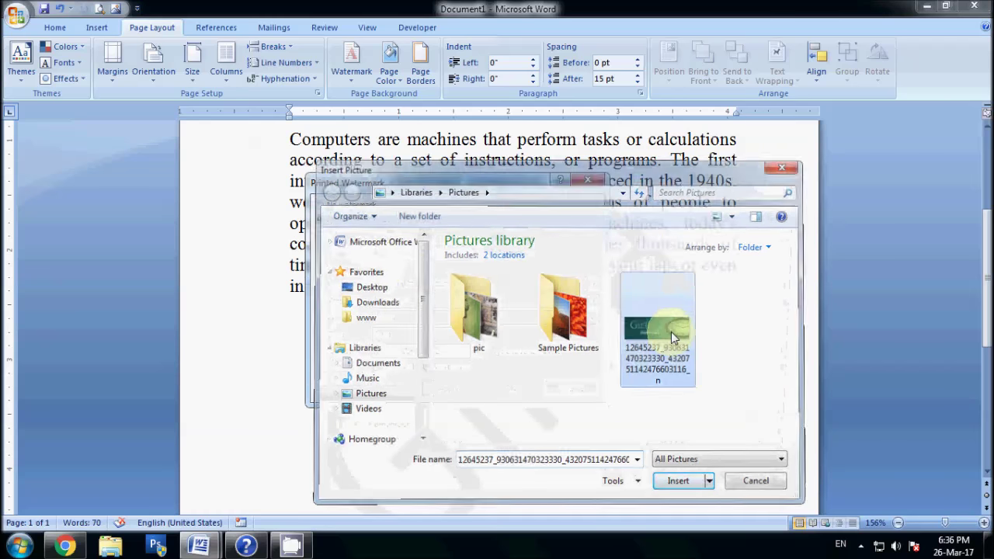
click(447, 388)
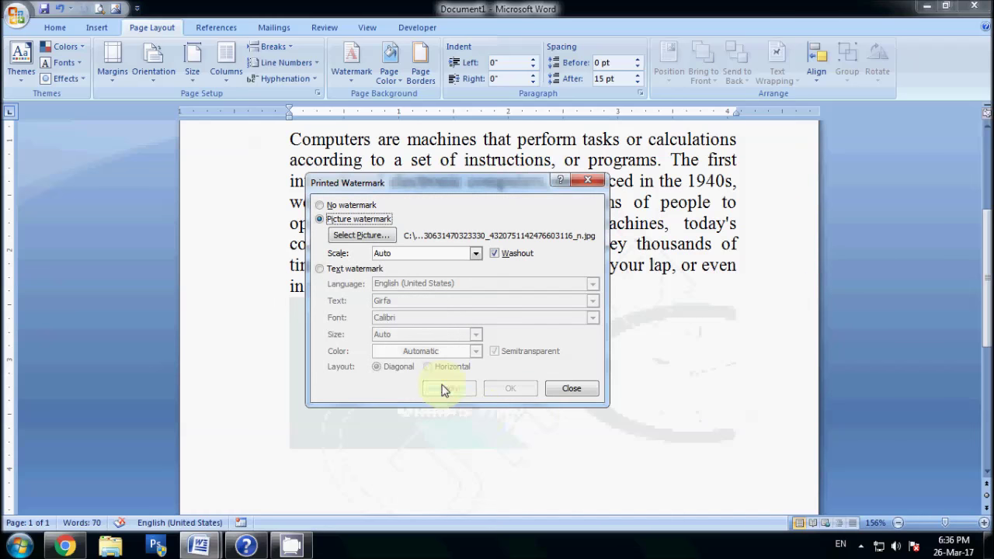
click(569, 389)
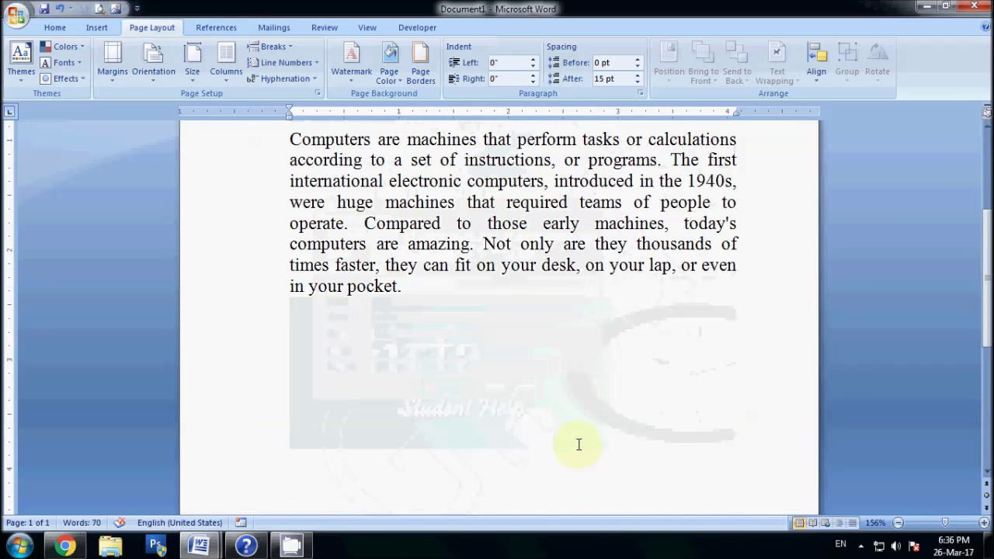
Step: Check the Girfa picture watermark in Print Preview, then close the preview
scroll(579, 445, down, 4)
scroll(579, 444, down, 4)
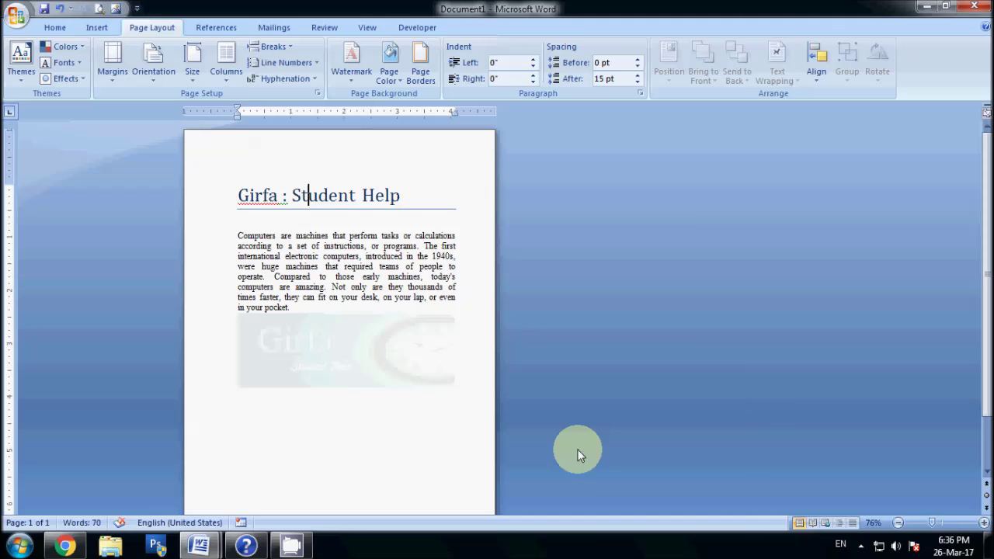
key(ctrl+F2)
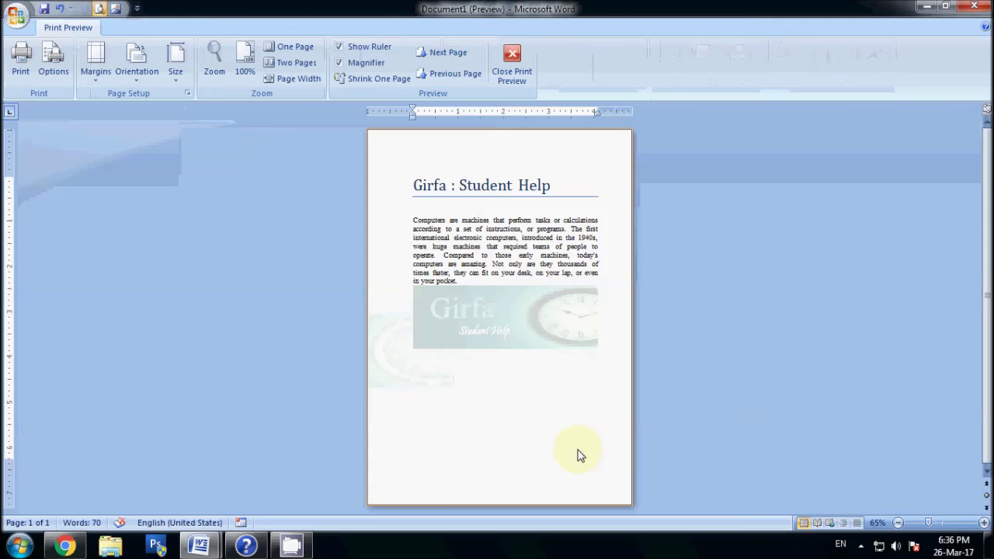
click(504, 70)
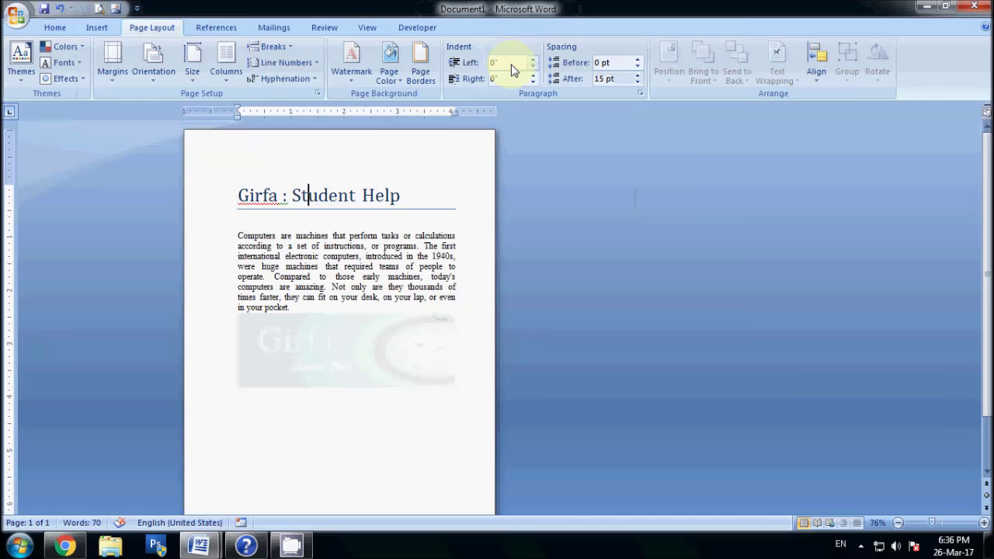
scroll(450, 334, up, 5)
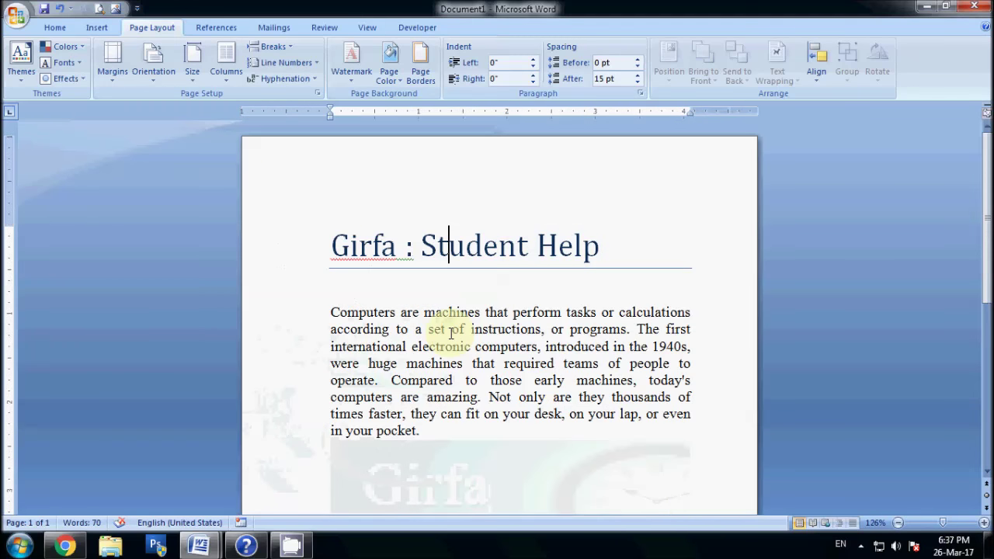
Step: Uncheck Washout for the Girfa picture watermark and apply the change
click(352, 64)
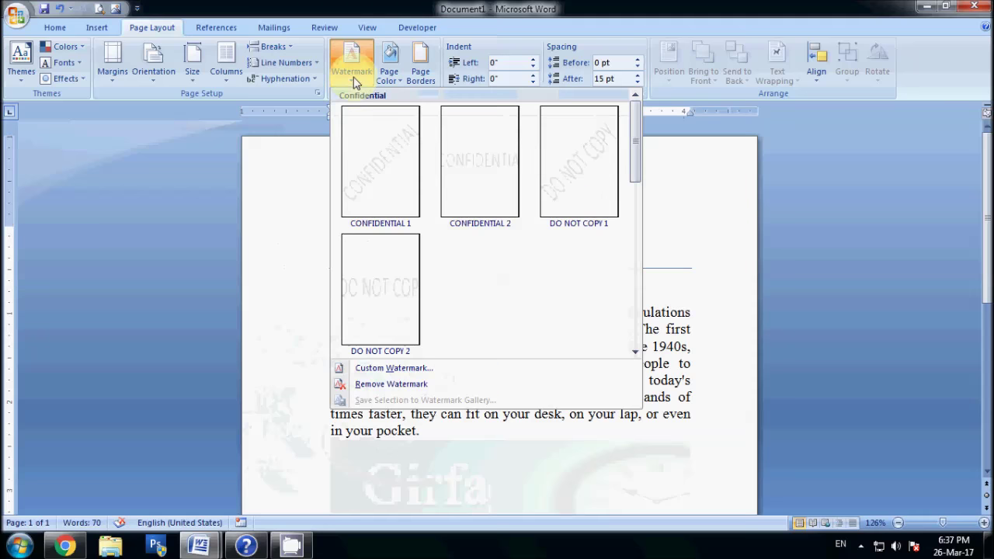
click(412, 366)
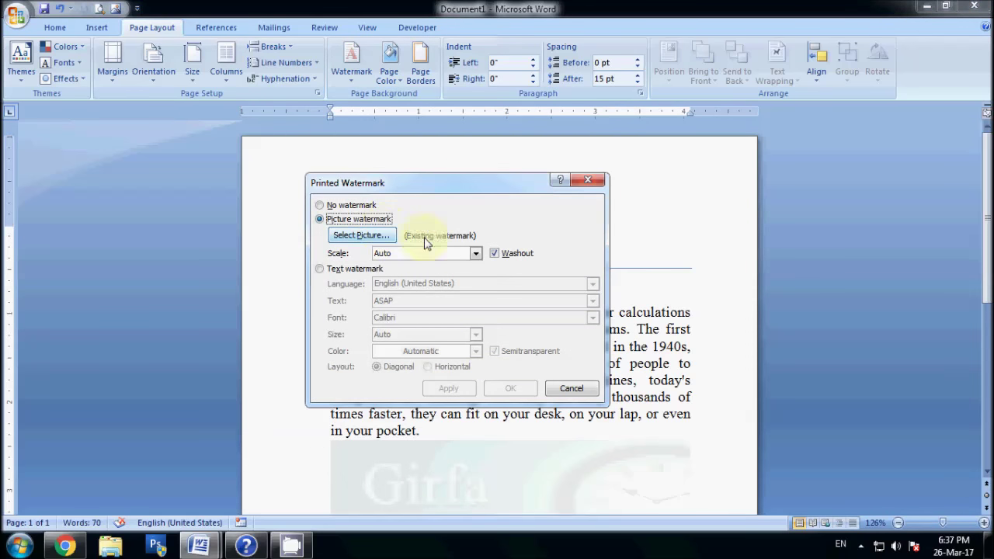
click(494, 254)
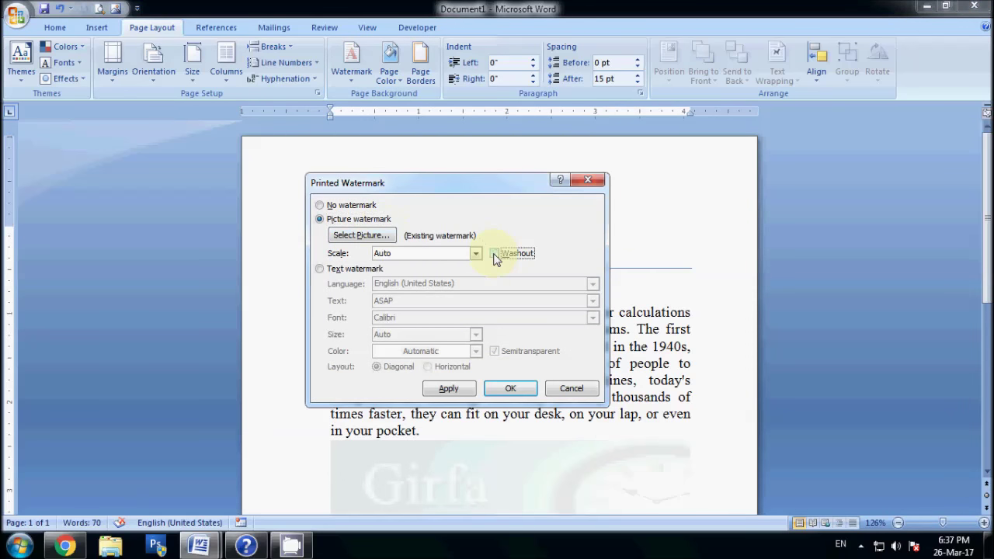
click(460, 388)
click(573, 389)
scroll(575, 389, down, 4)
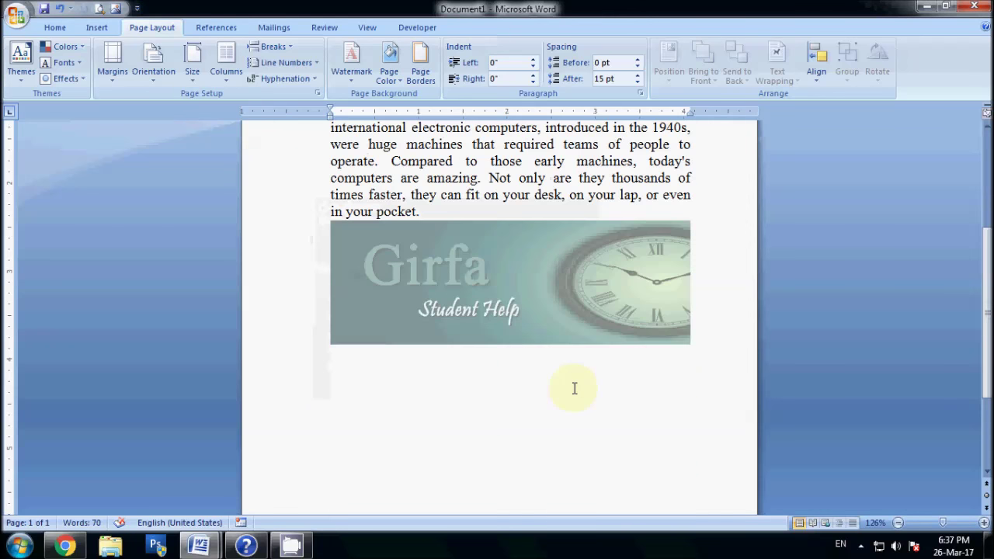
scroll(575, 388, up, 5)
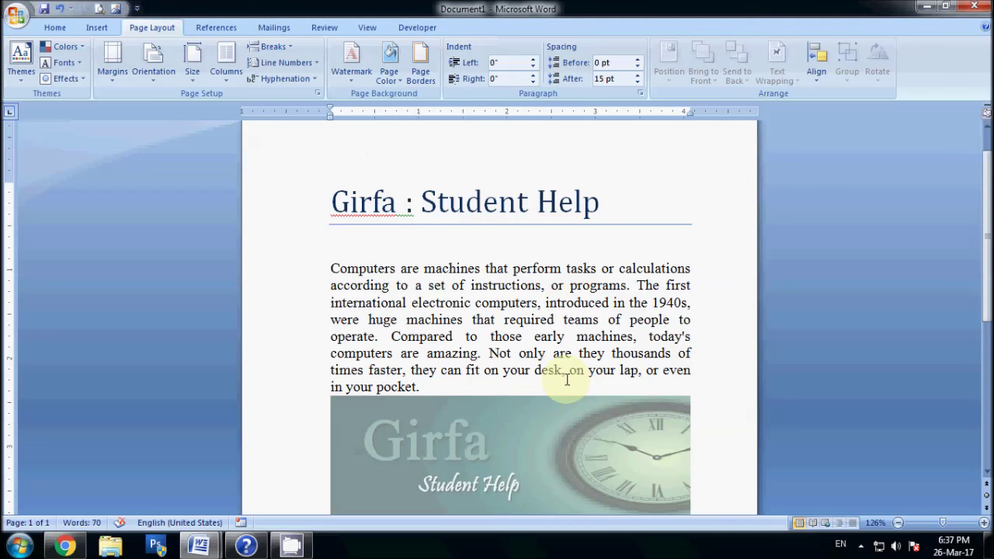
Step: Set the Girfa picture watermark's scale to 200% and apply it
click(359, 84)
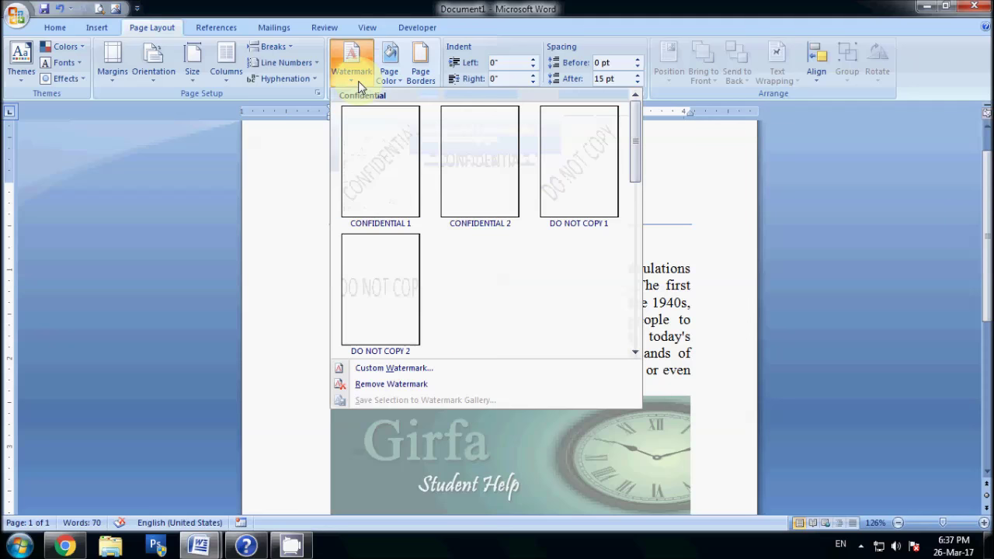
click(387, 367)
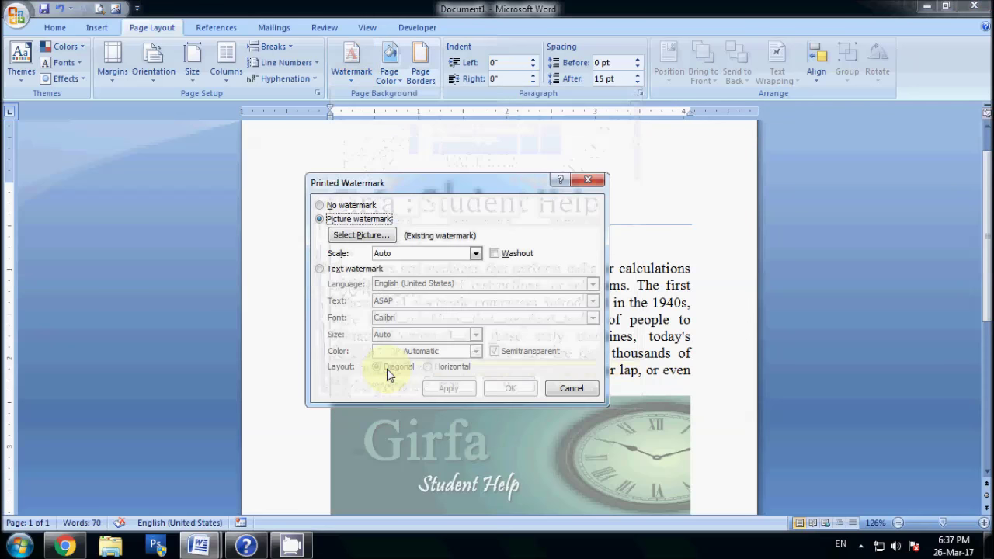
click(476, 254)
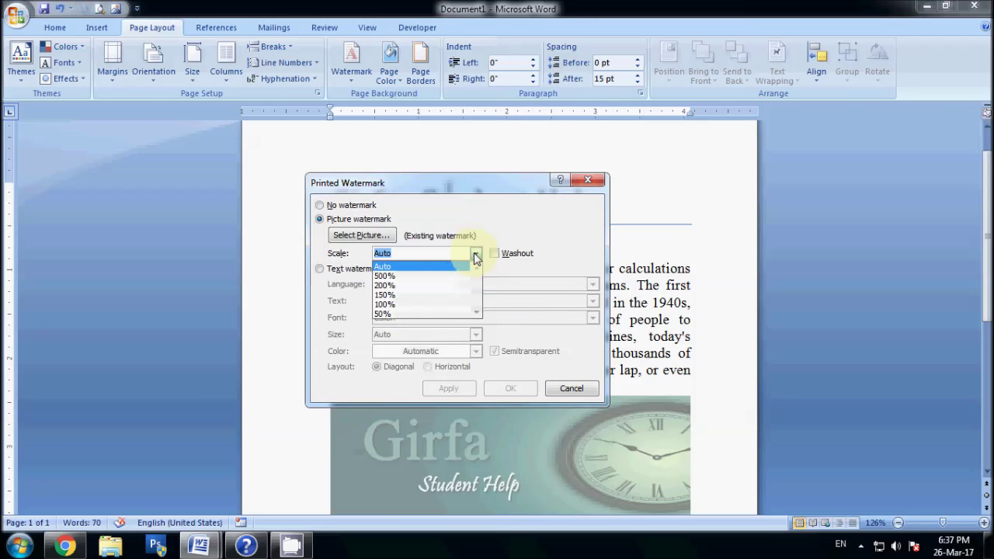
click(448, 285)
click(450, 388)
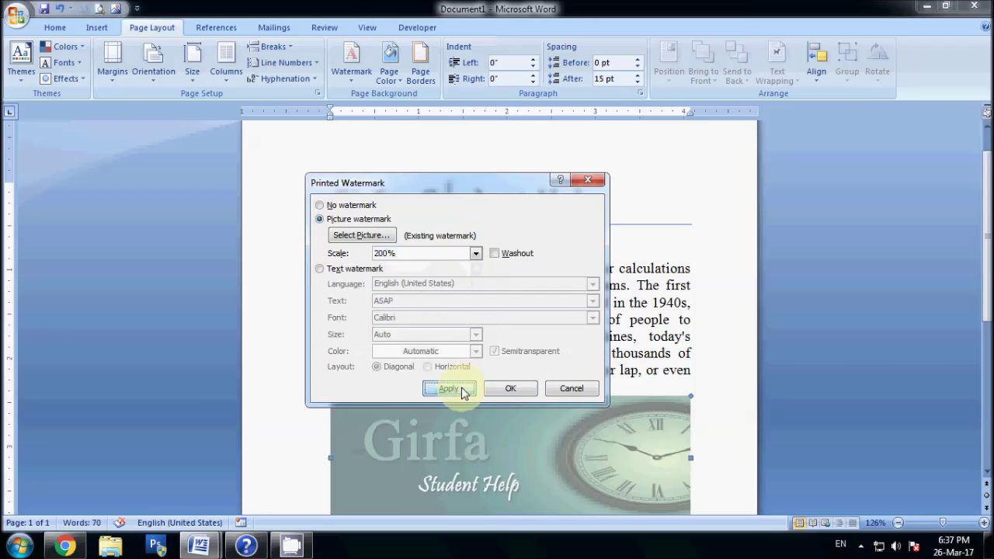
click(574, 388)
scroll(586, 463, down, 4)
scroll(591, 460, up, 2)
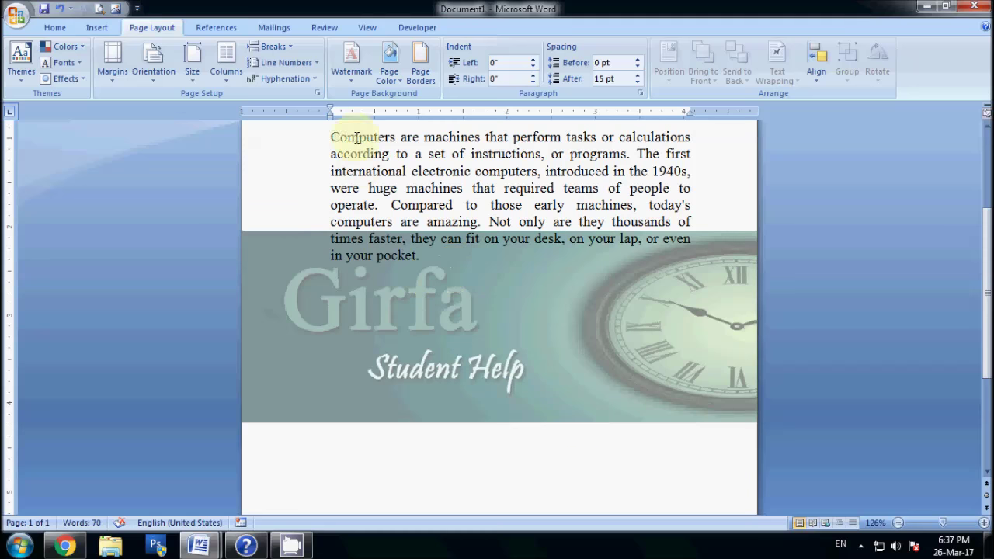
click(350, 69)
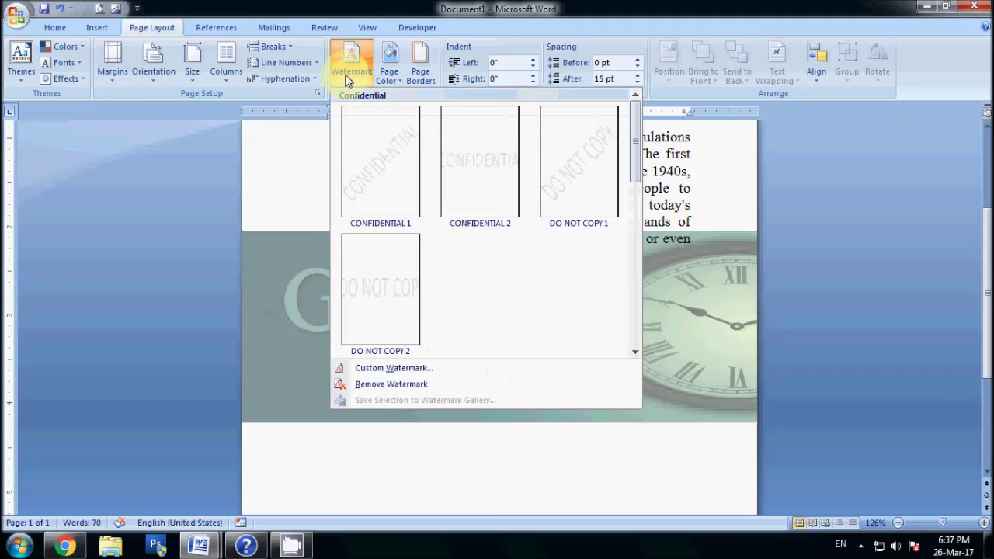
Step: Remove the Girfa picture watermark with Remove Watermark
click(391, 386)
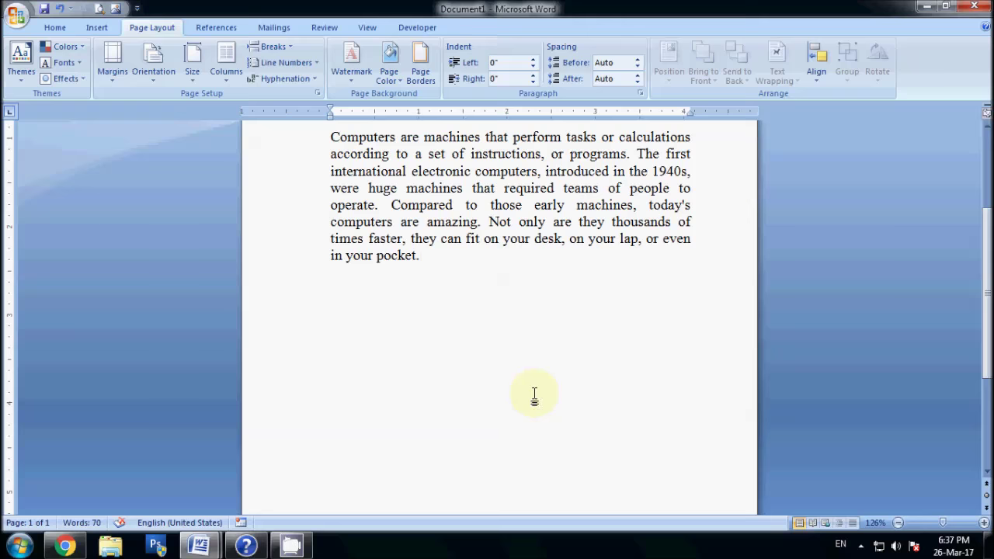
scroll(534, 393, up, 4)
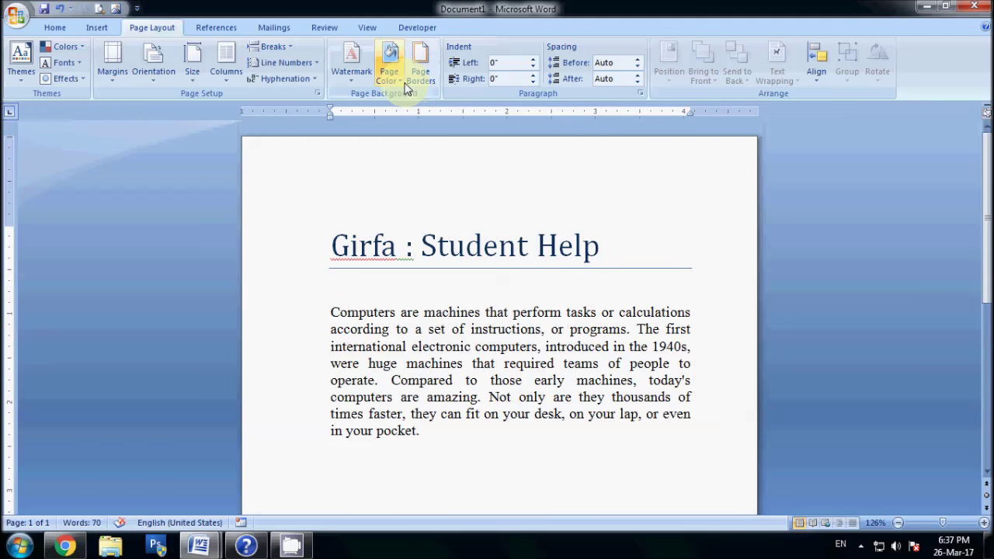
click(517, 282)
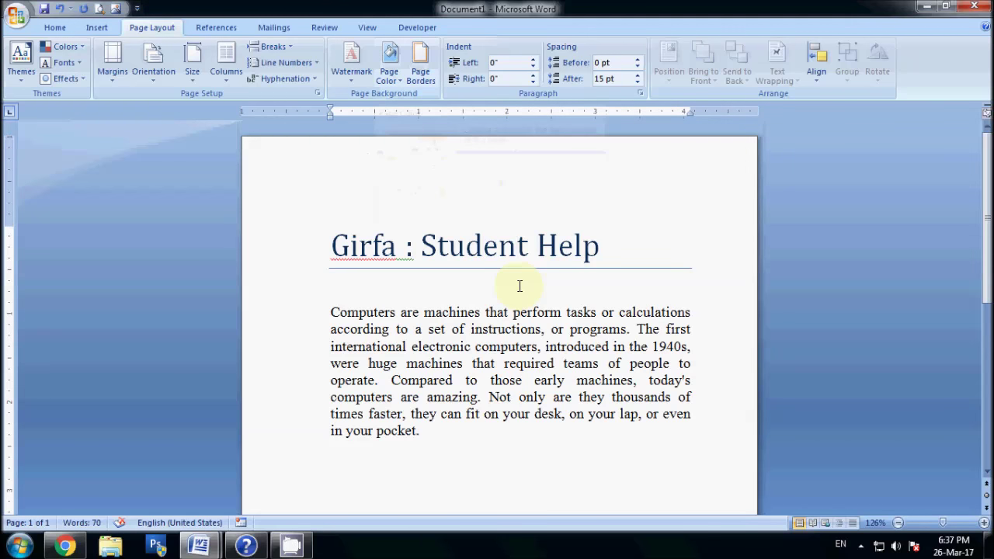
ctrl+scroll(518, 284, down, 3)
ctrl+scroll(355, 284, up, 1)
ctrl+scroll(433, 304, up, 1)
ctrl+scroll(437, 306, up, 1)
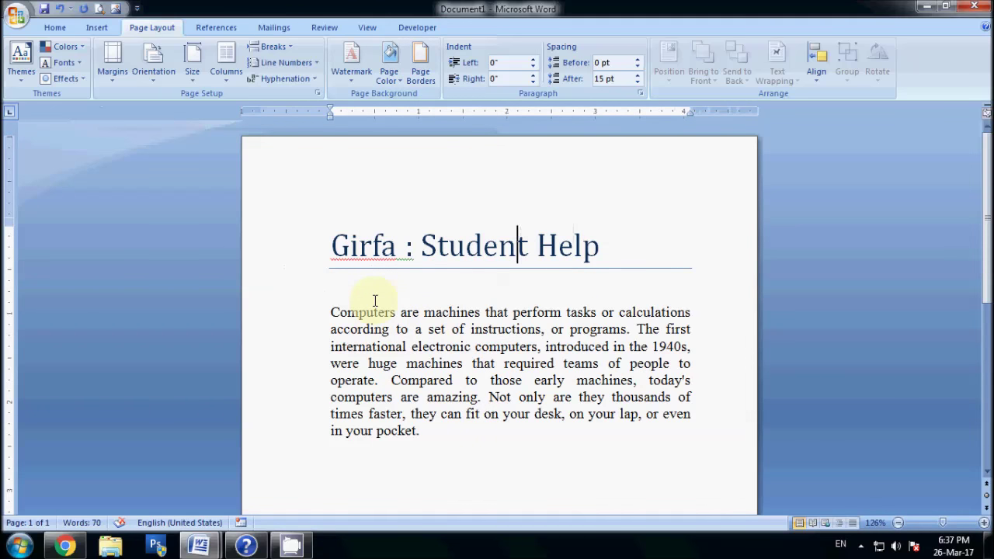
click(398, 87)
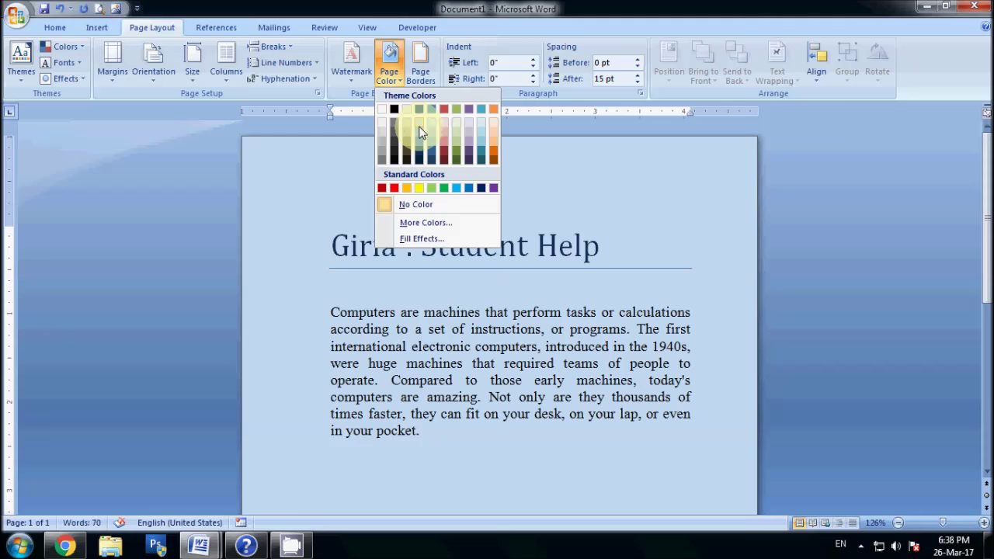
Step: Give the page a light blue background and confirm it's absent in Print Preview
click(401, 137)
click(486, 369)
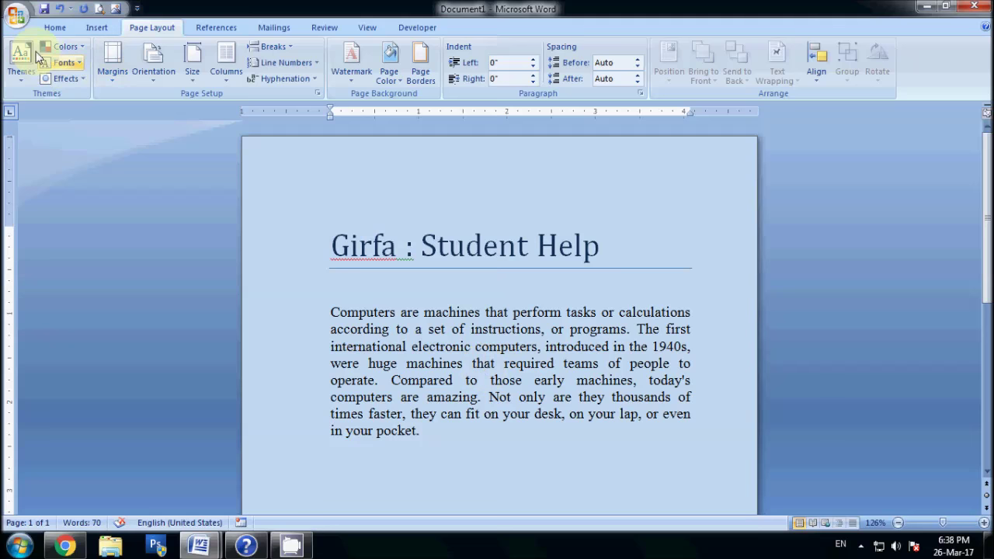
click(17, 16)
mouse_move(23, 178)
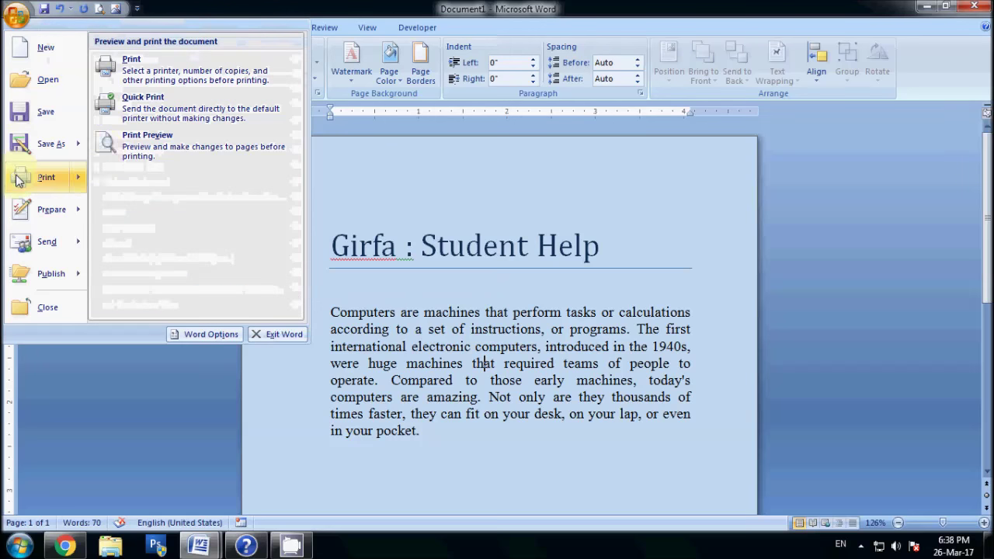
click(163, 134)
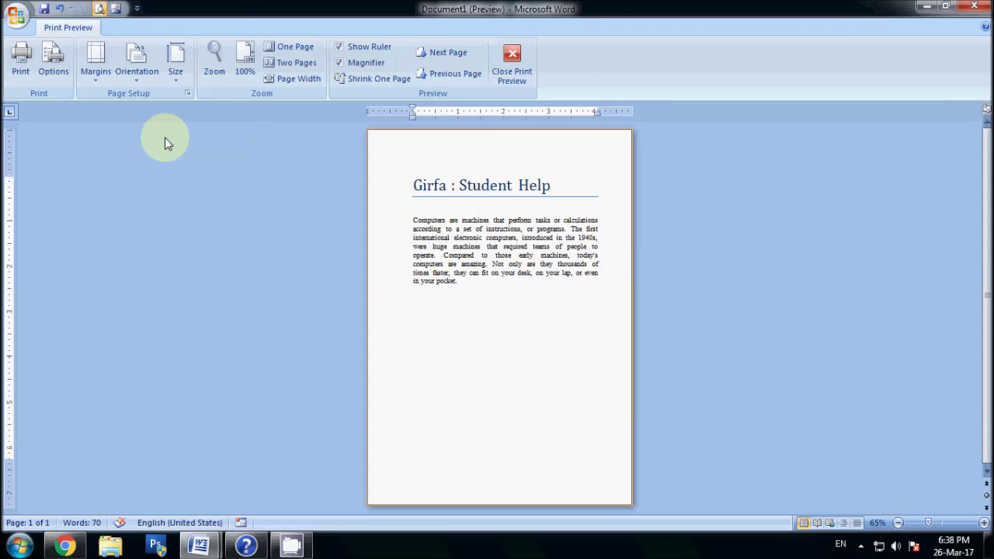
click(532, 77)
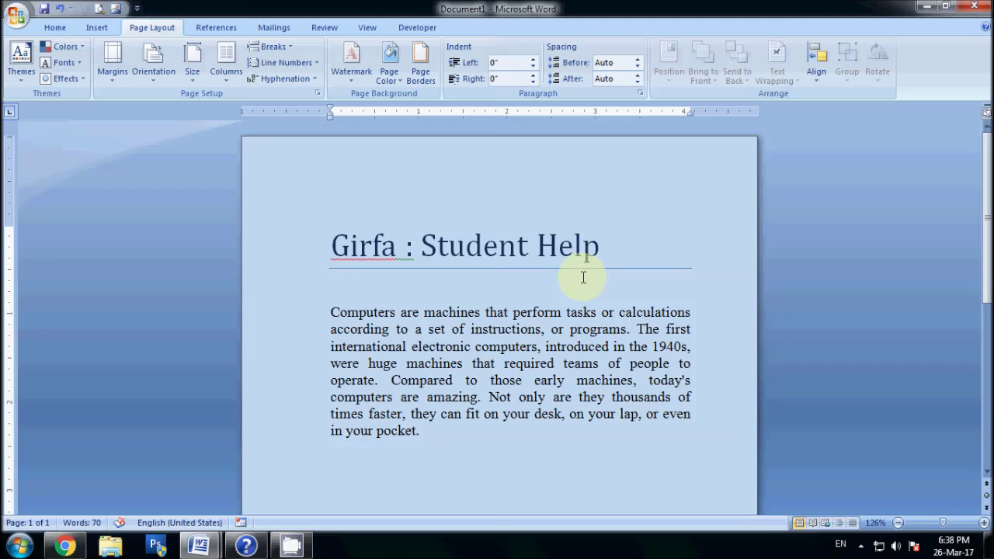
click(391, 73)
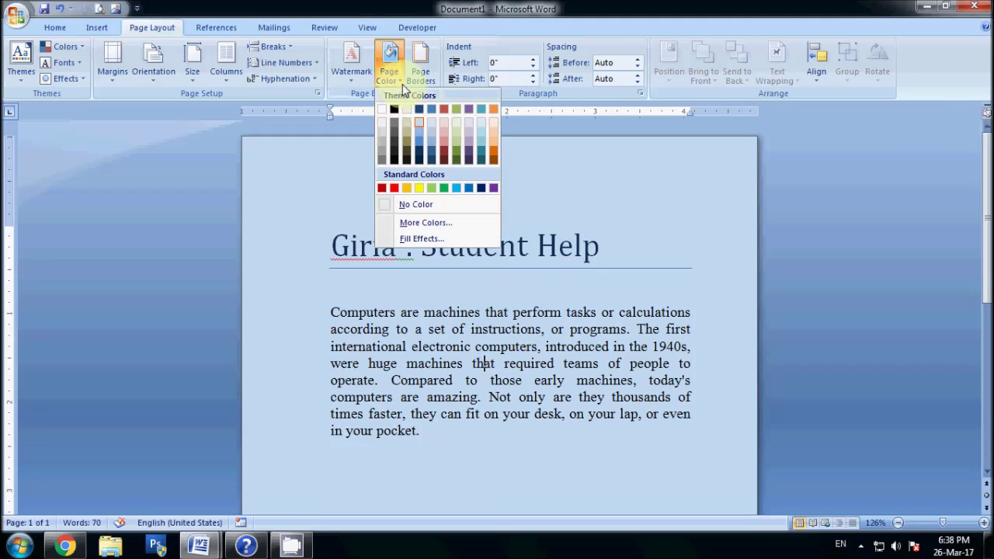
click(419, 187)
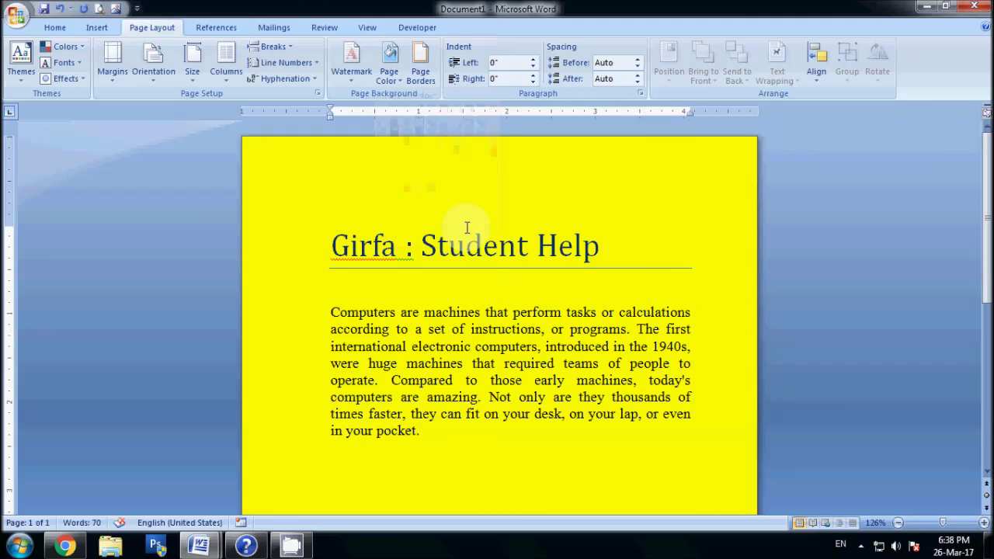
key(ctrl+F2)
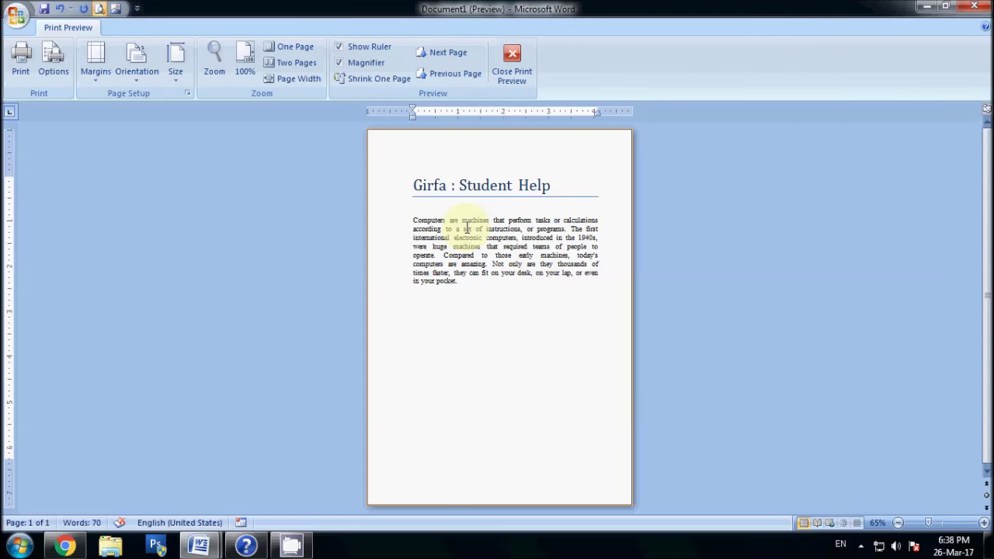
key(ctrl+F2)
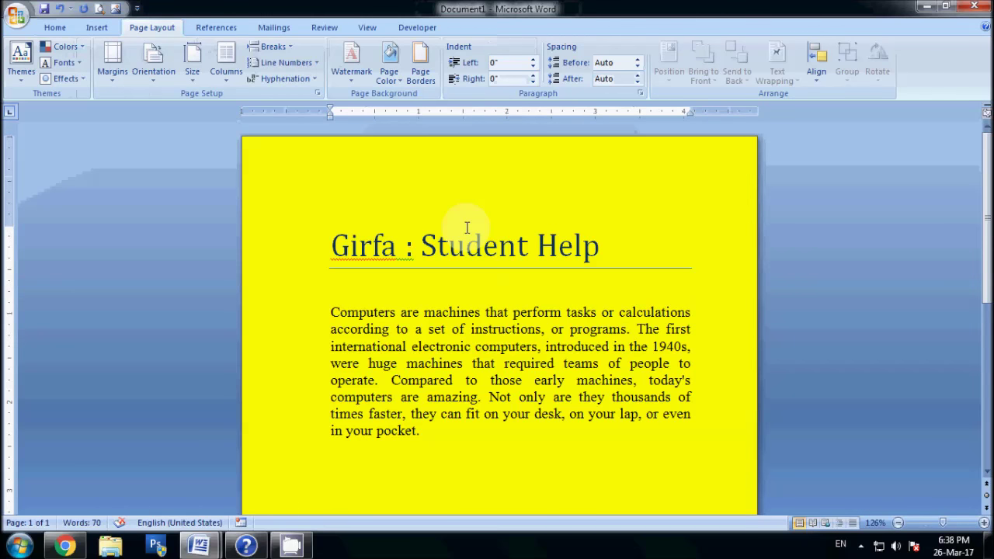
click(476, 295)
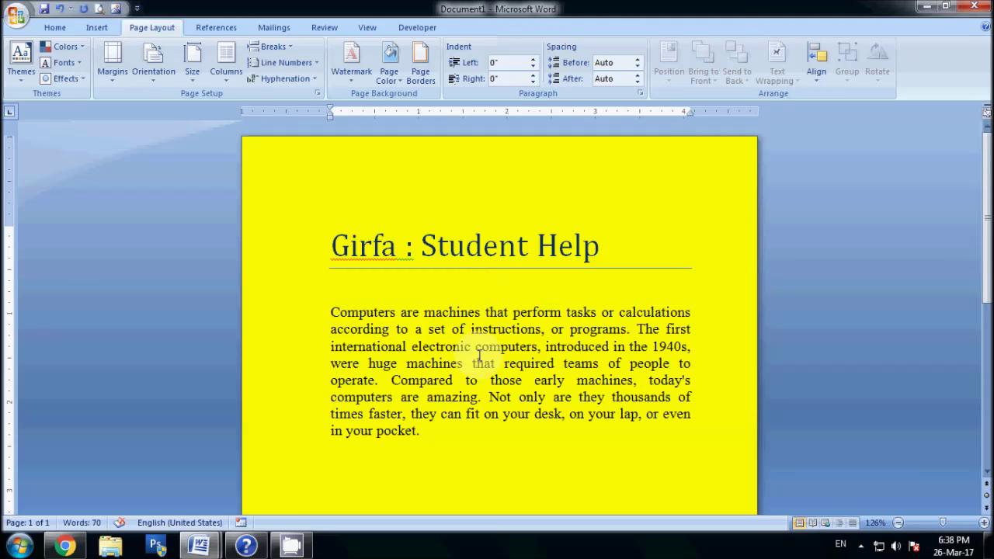
click(27, 19)
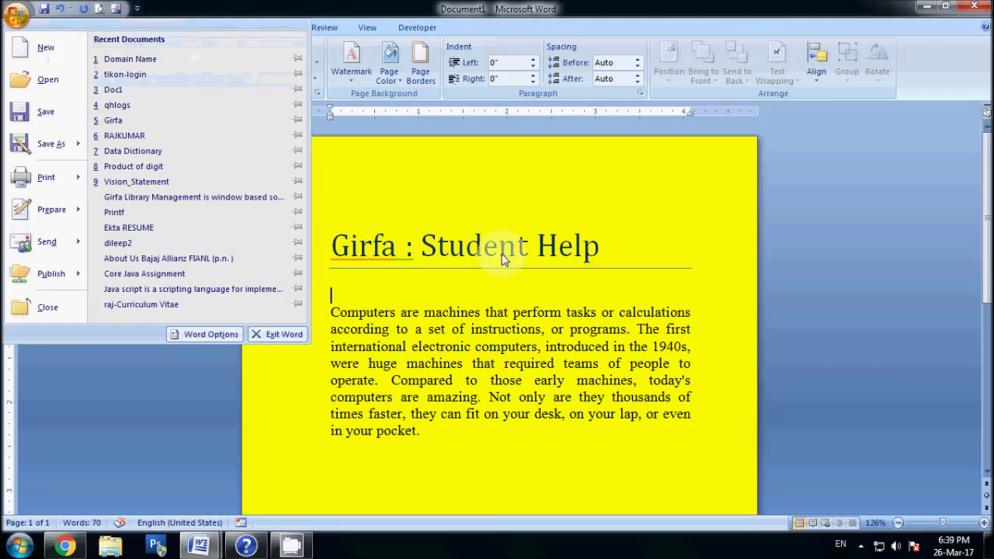
click(502, 253)
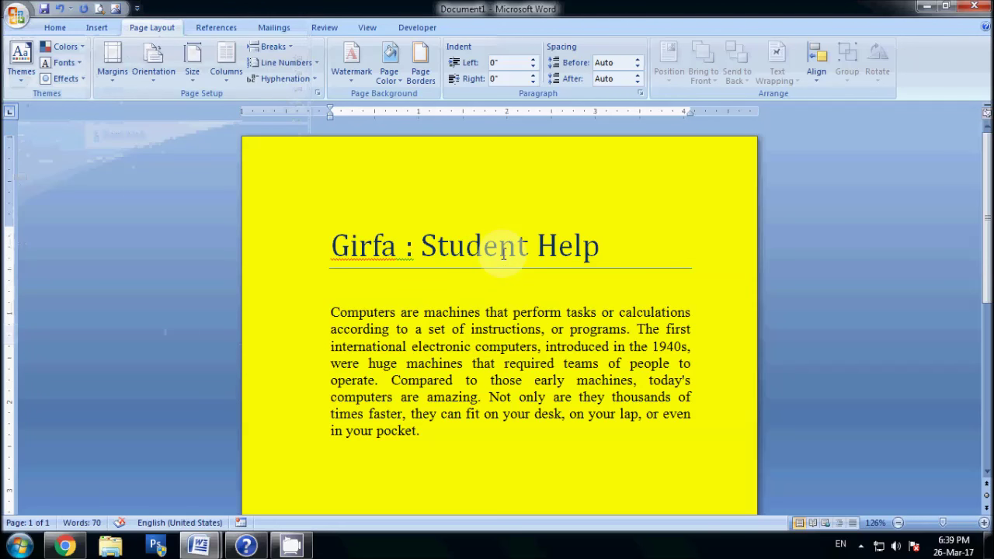
key(ctrl+F2)
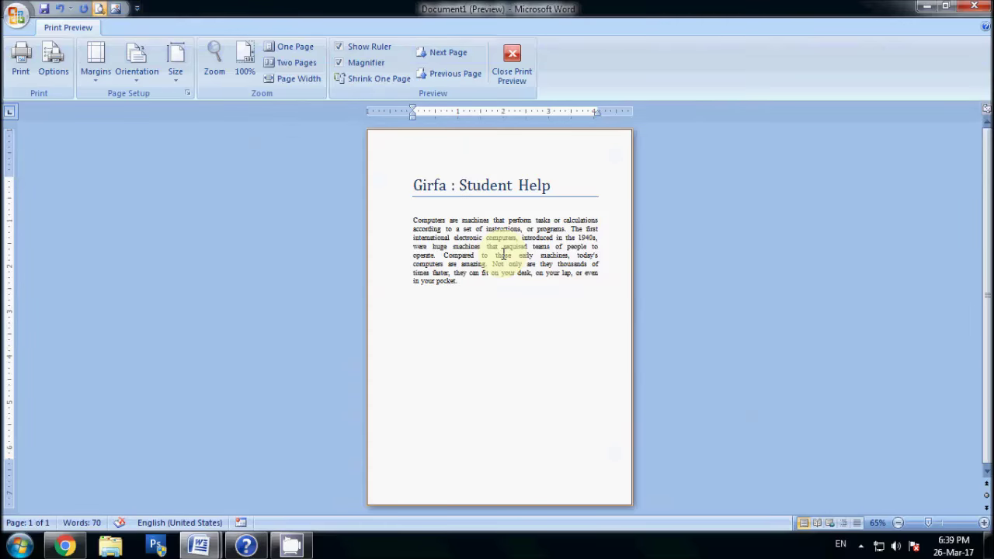
key(Escape)
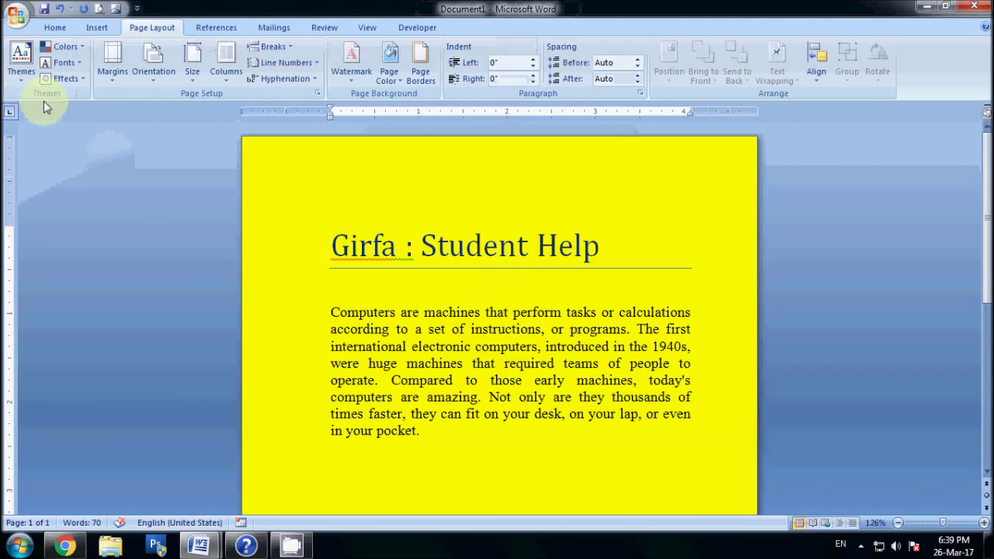
Step: Open Word Options from the Office button menu
click(16, 33)
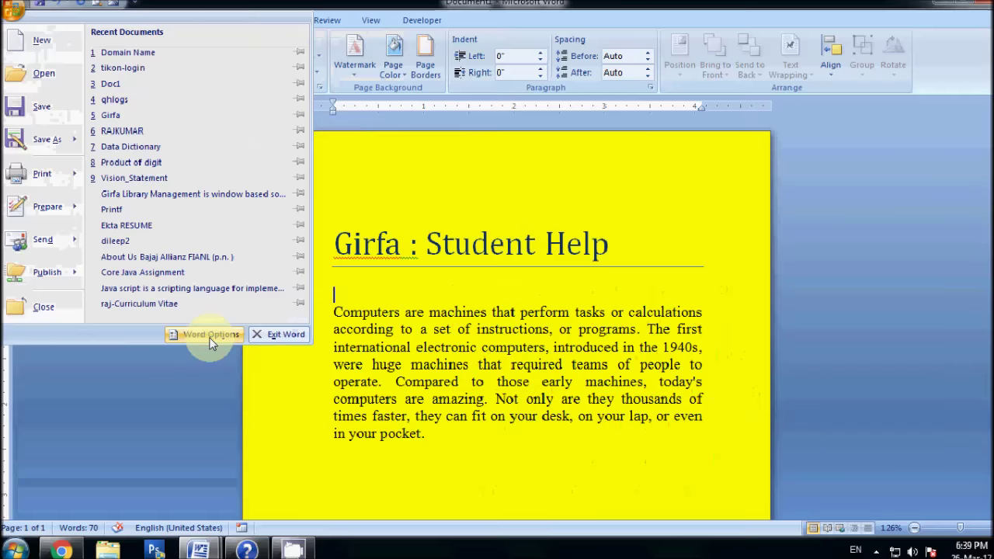
click(216, 333)
click(23, 28)
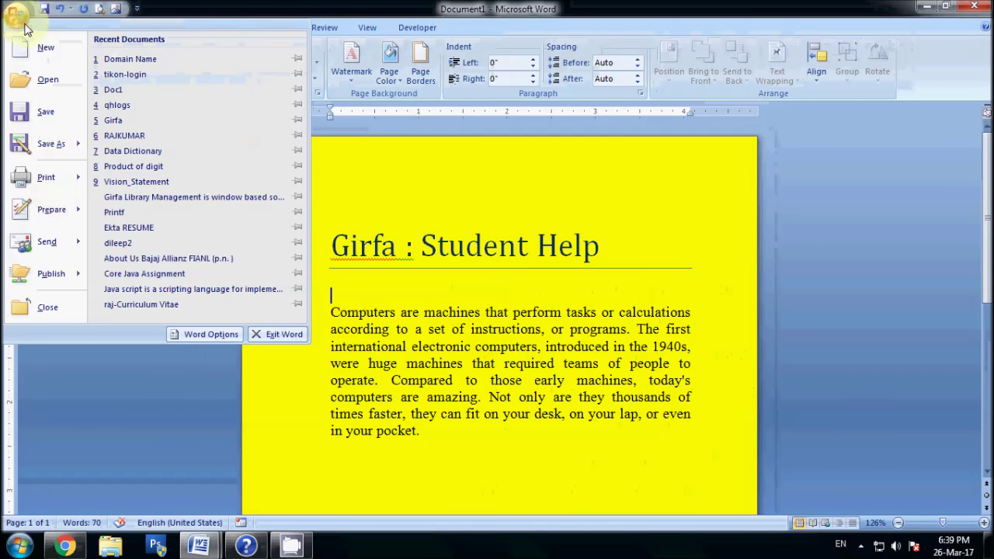
click(205, 334)
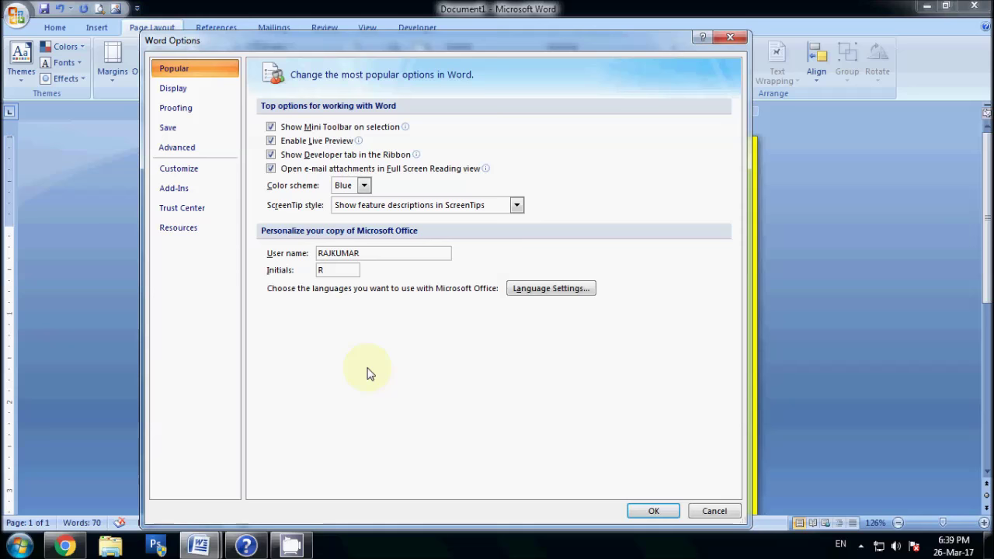
Step: Browse the Display, Proofing and Advanced categories, scrolling through the Advanced settings
click(193, 93)
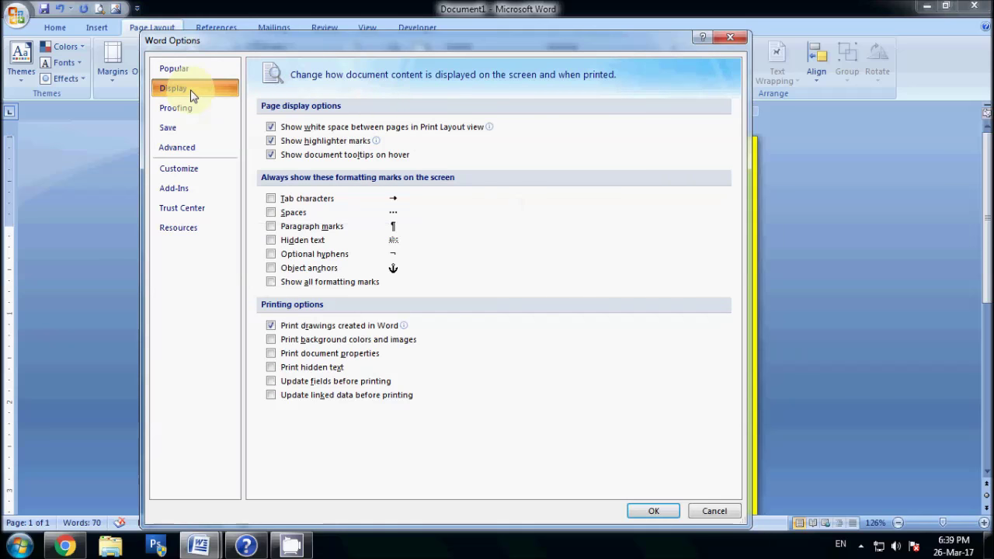
click(201, 107)
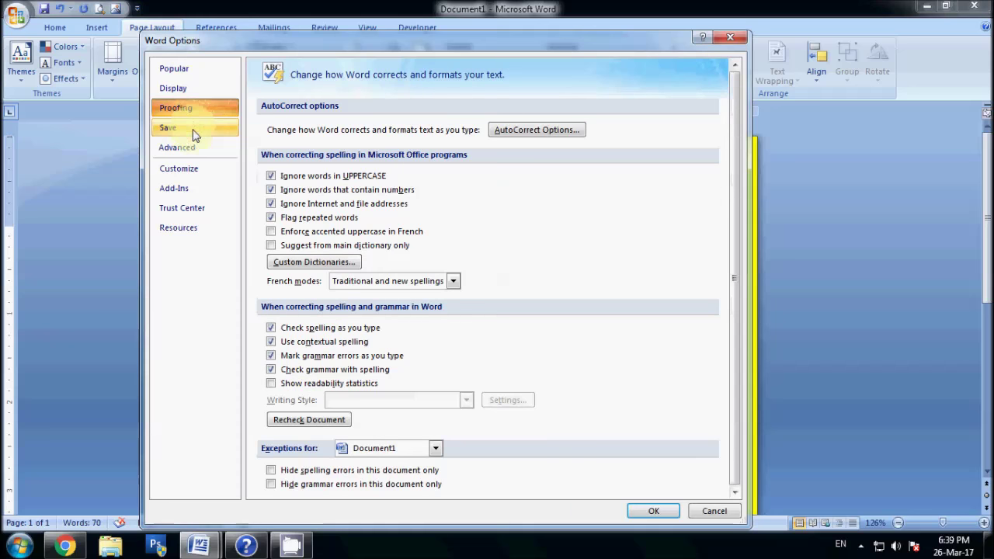
click(196, 149)
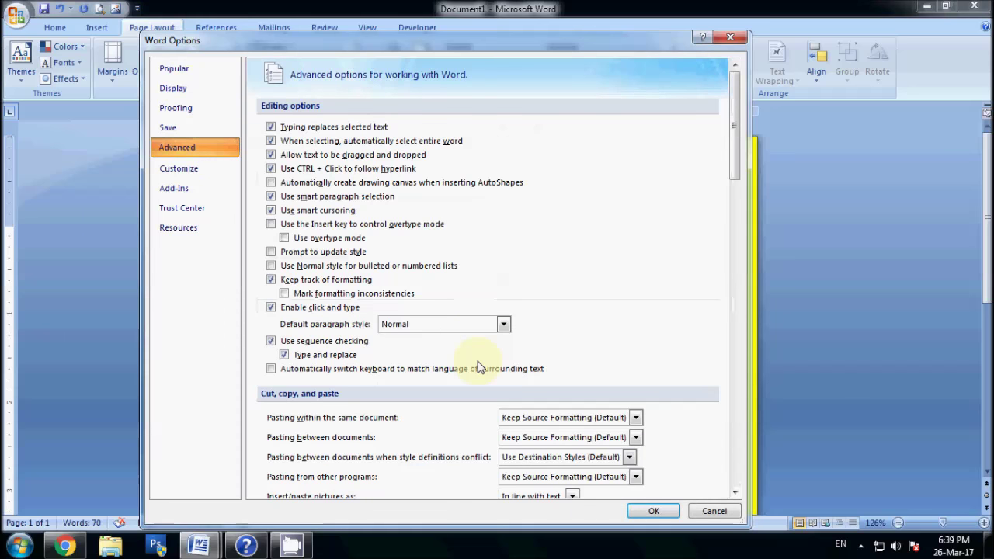
scroll(479, 367, down, 2)
scroll(479, 367, down, 1)
scroll(479, 366, down, 3)
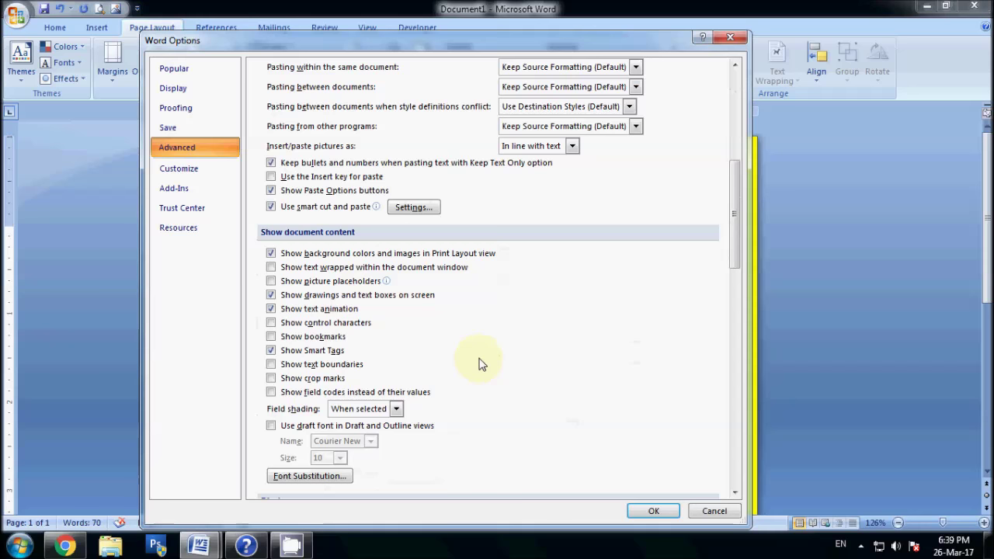
scroll(480, 365, up, 3)
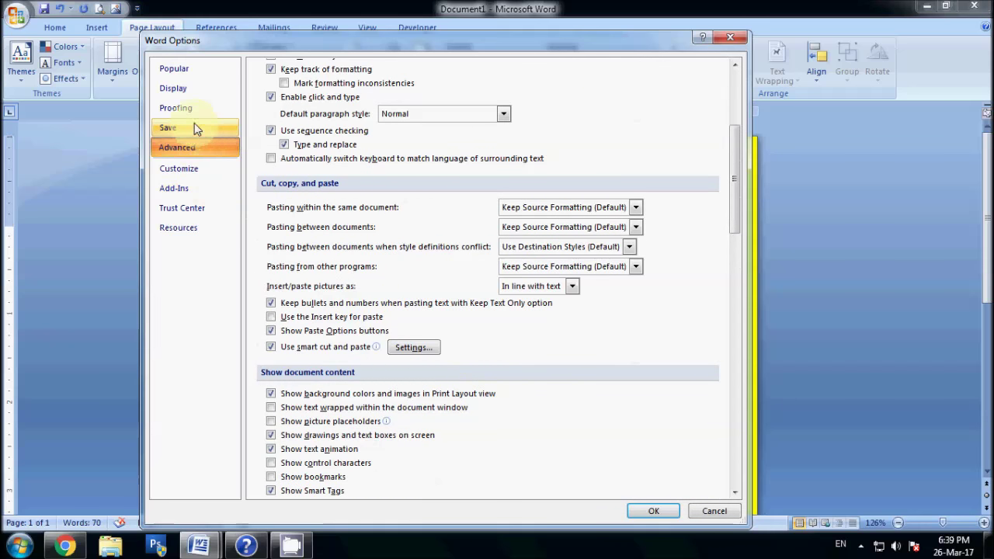
Step: Glance at Customize, then scroll back through the Advanced settings again
click(198, 171)
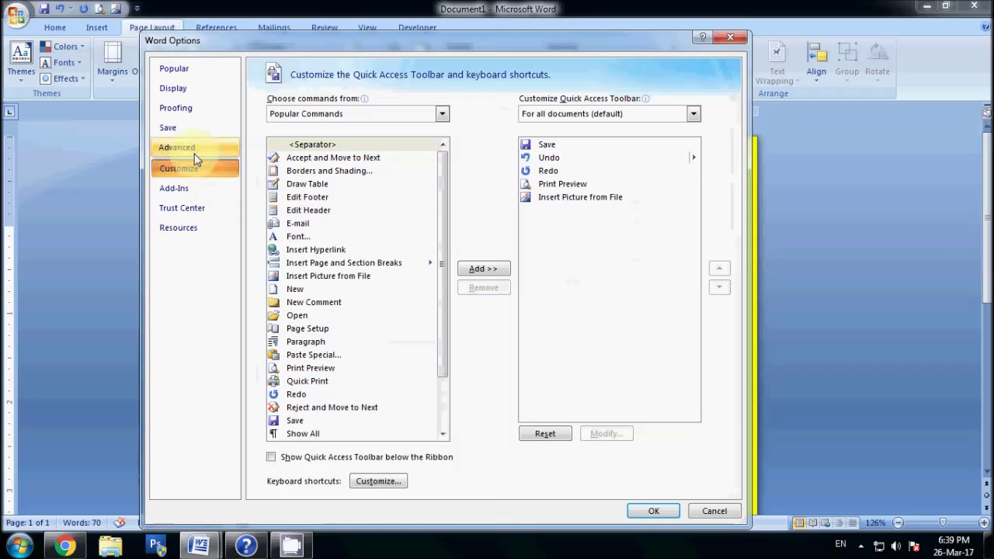
click(192, 148)
scroll(461, 288, up, 4)
scroll(458, 296, up, 1)
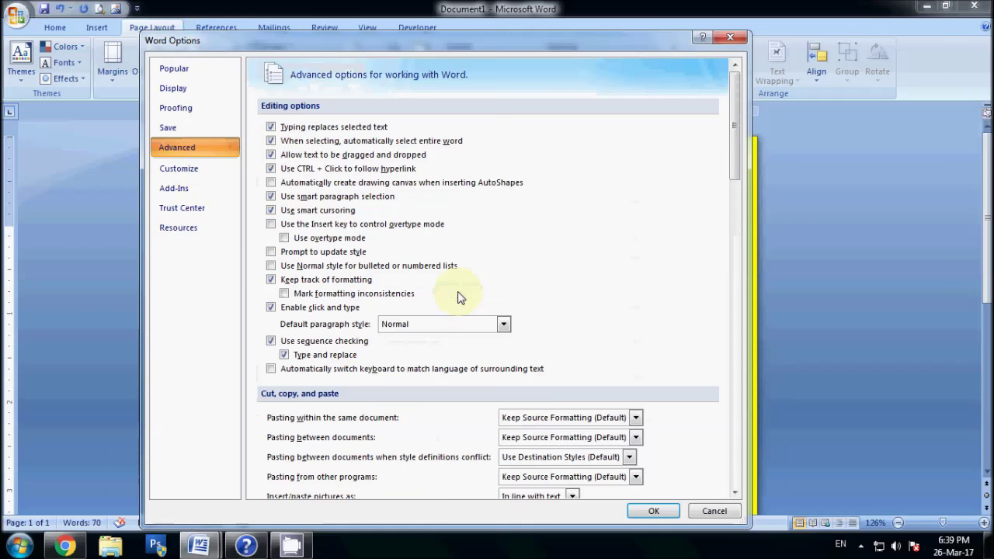
scroll(357, 406, down, 3)
scroll(356, 408, down, 3)
scroll(357, 407, down, 3)
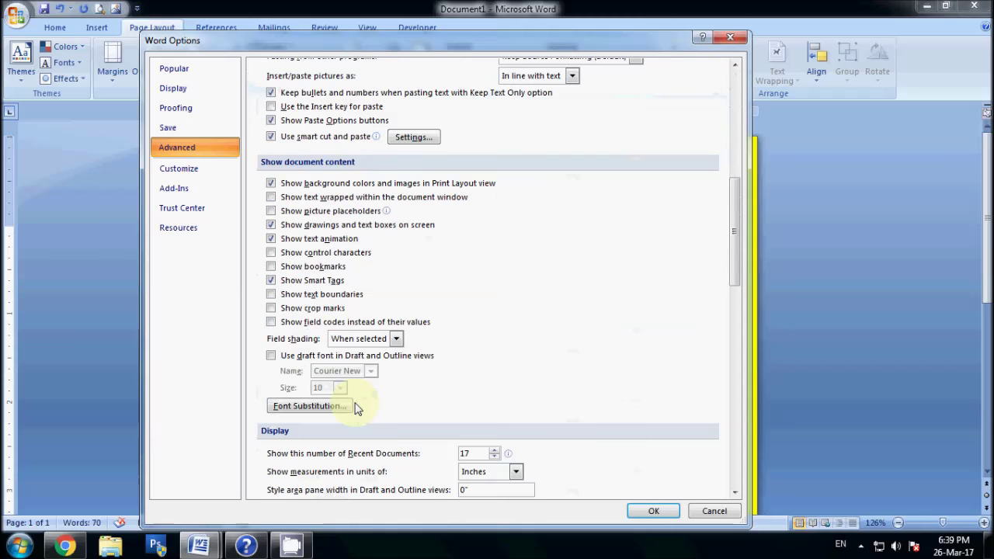
scroll(357, 407, up, 3)
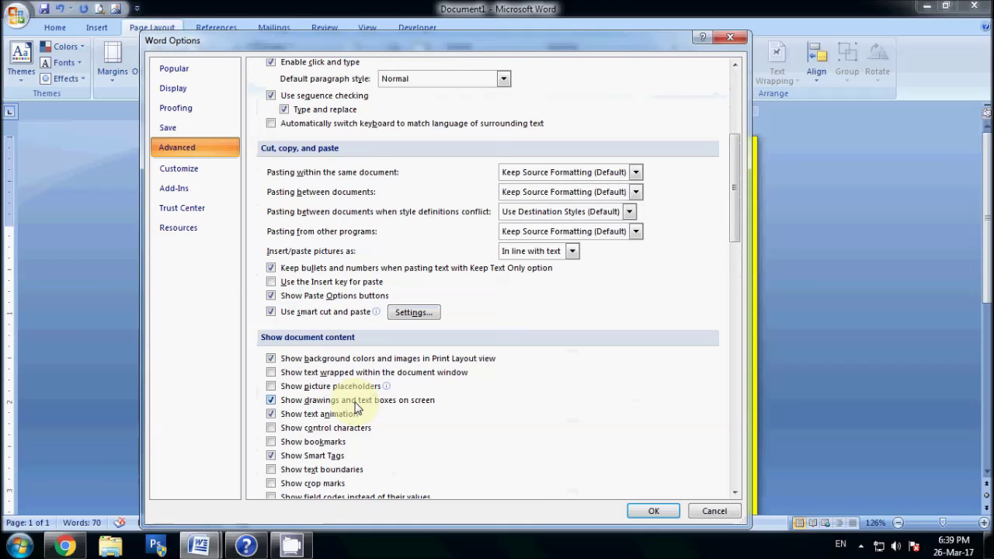
scroll(356, 407, up, 3)
scroll(357, 407, up, 3)
Step: Step through Customize, Proofing, Display and Popular, ending on the Display category
click(212, 168)
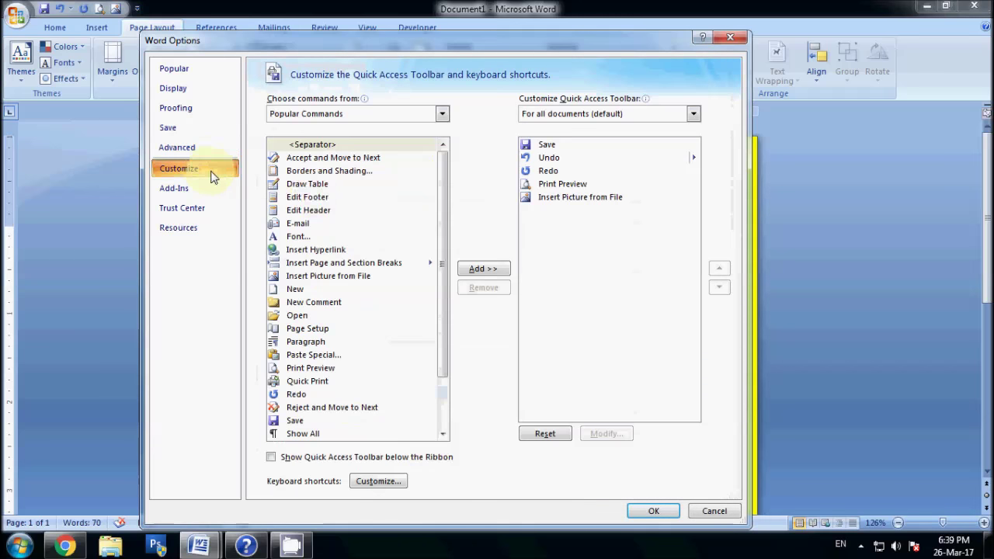
click(187, 108)
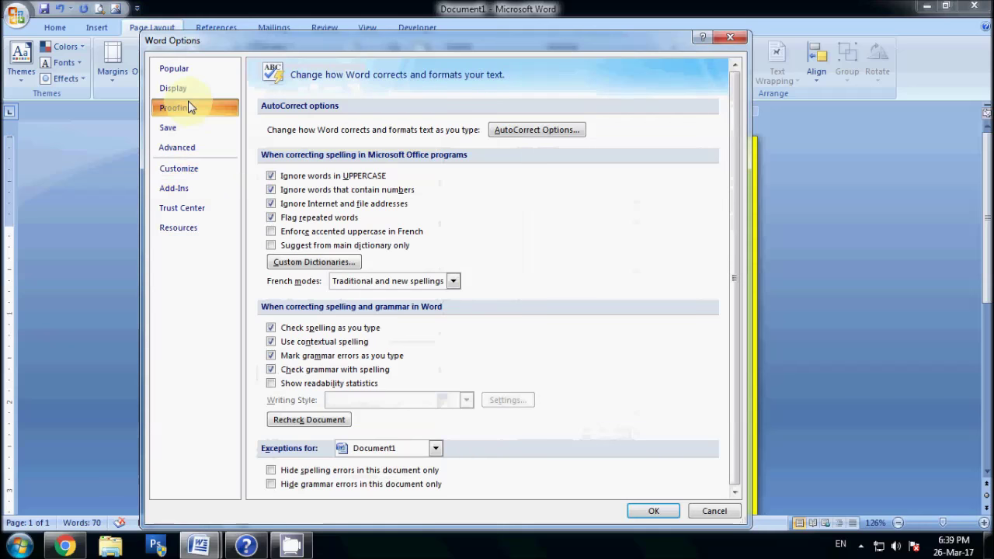
click(186, 90)
click(182, 71)
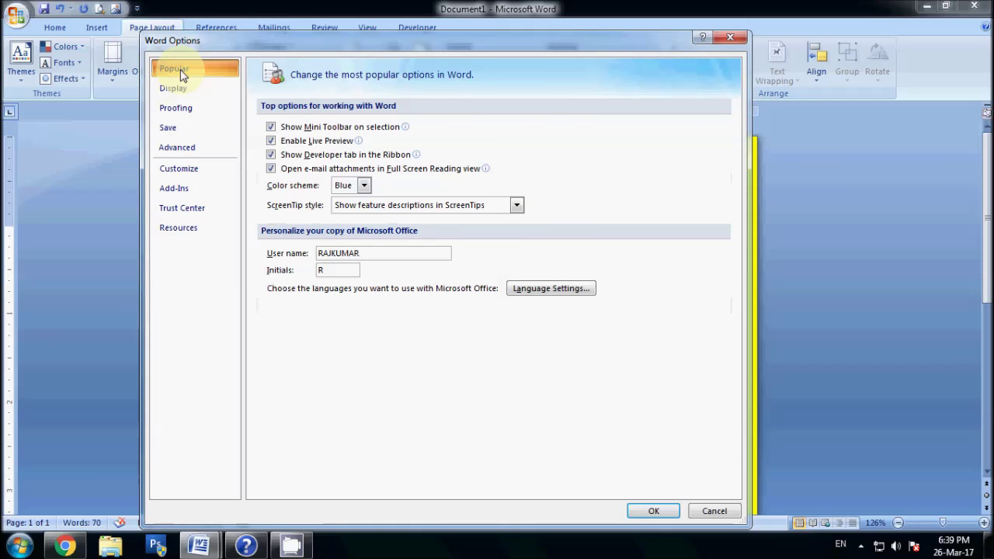
click(179, 89)
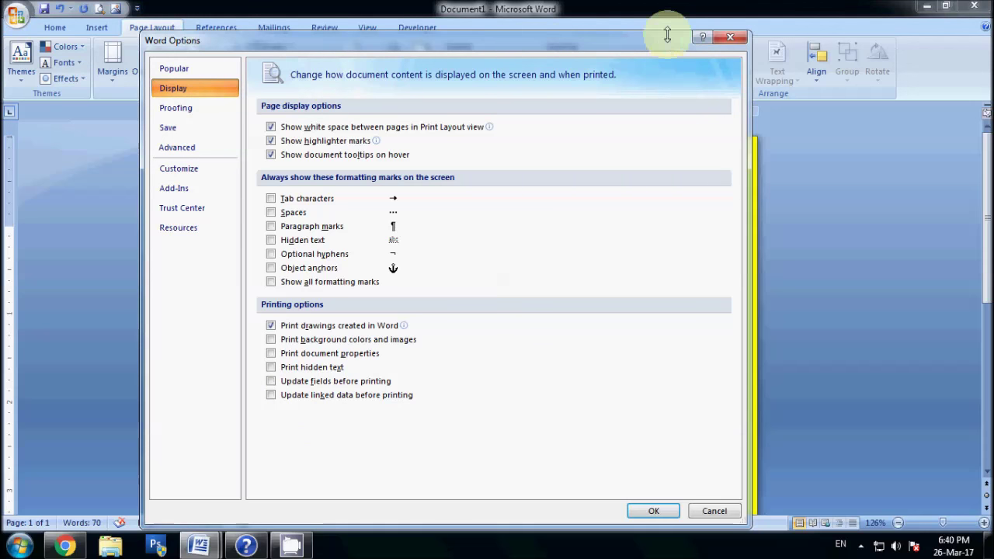
click(730, 37)
click(17, 16)
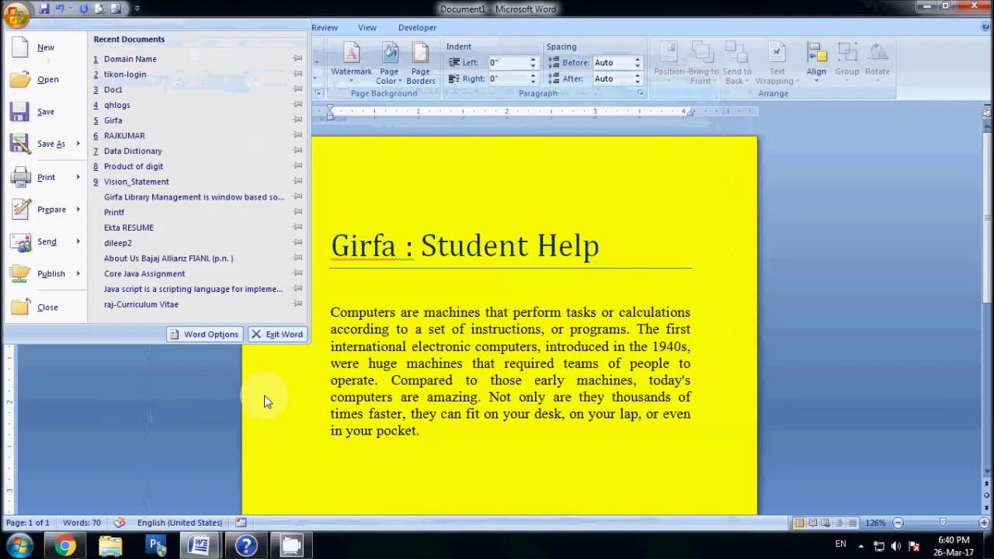
click(218, 336)
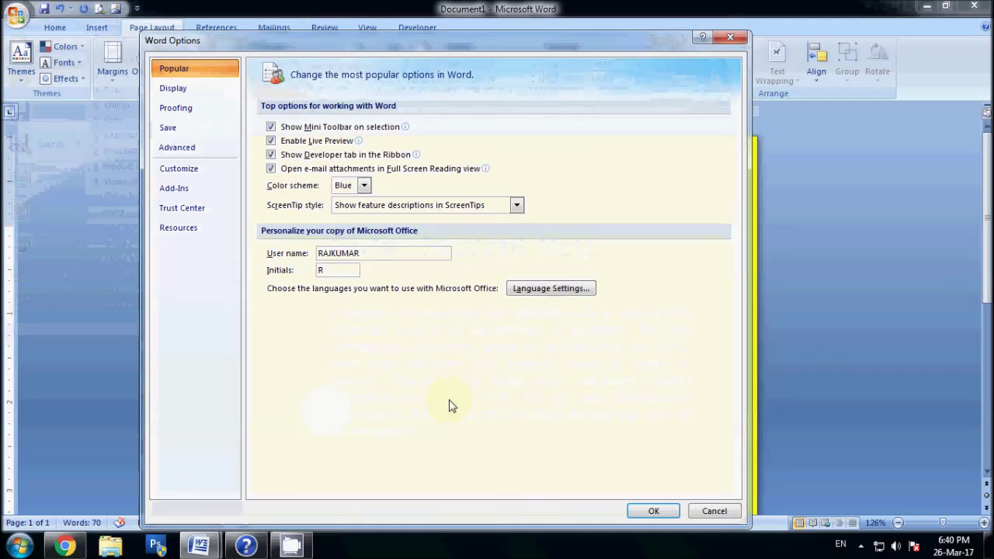
click(191, 92)
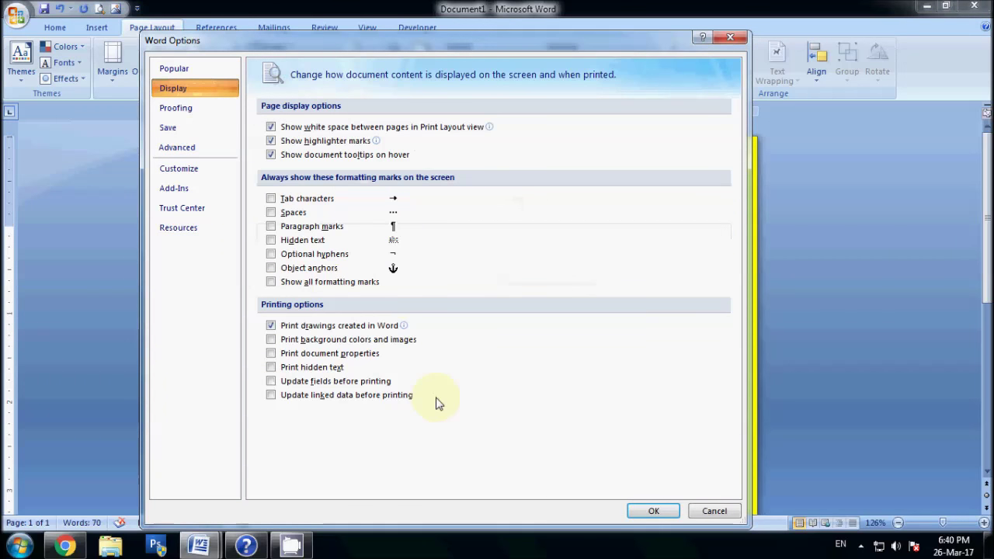
click(281, 342)
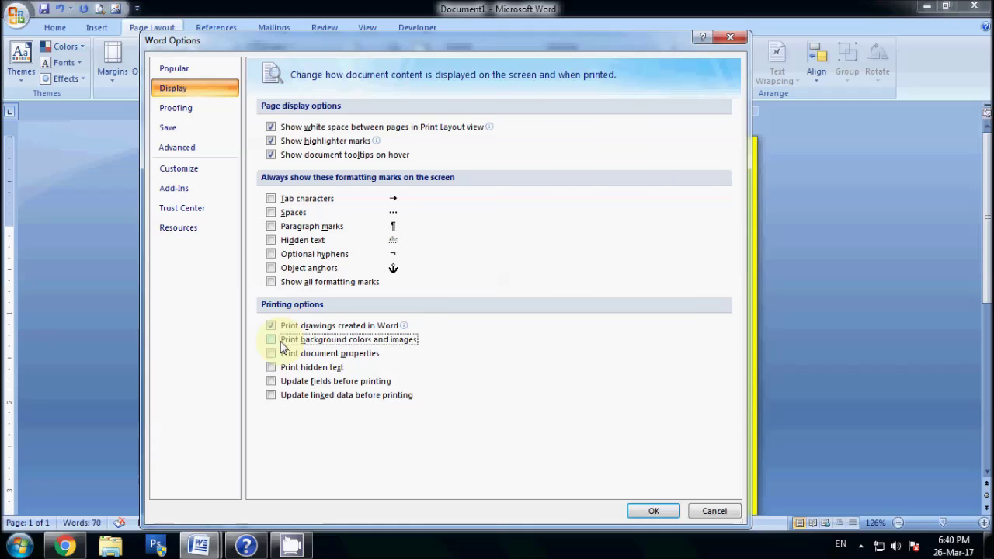
click(667, 511)
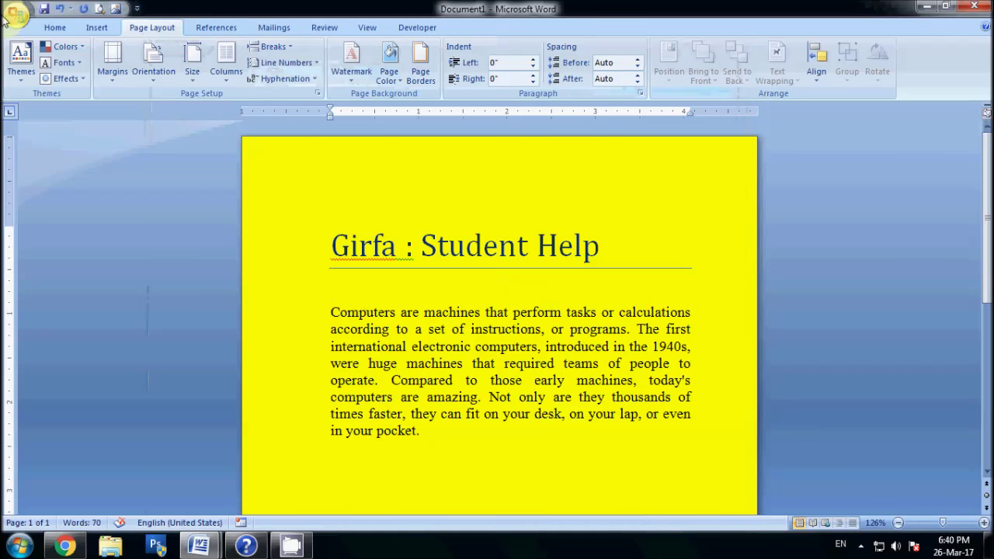
click(11, 16)
mouse_move(83, 185)
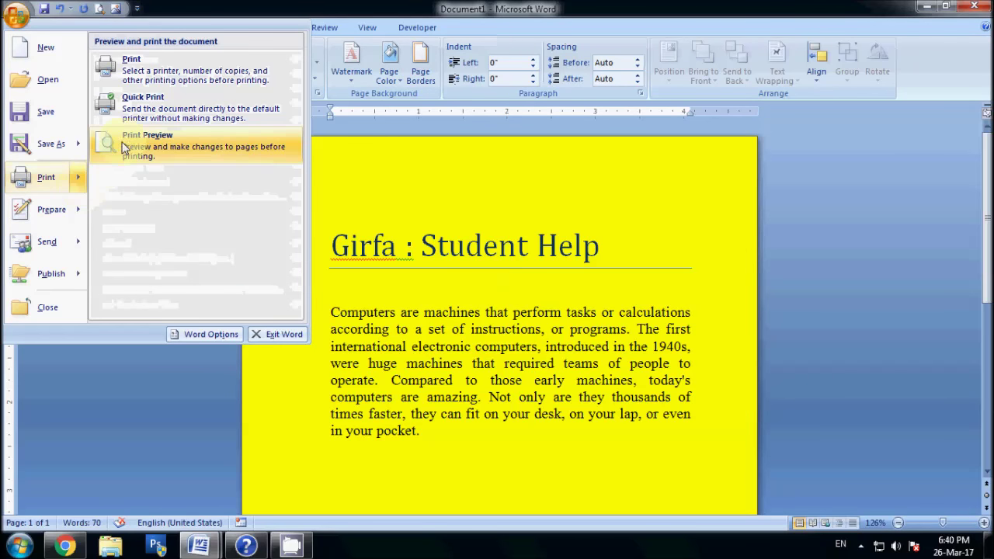
click(127, 148)
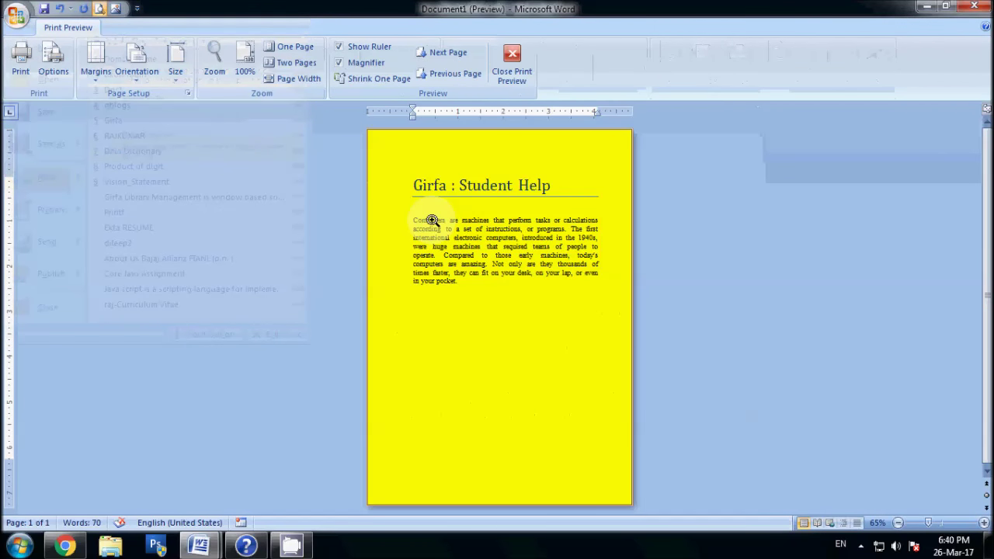
click(512, 69)
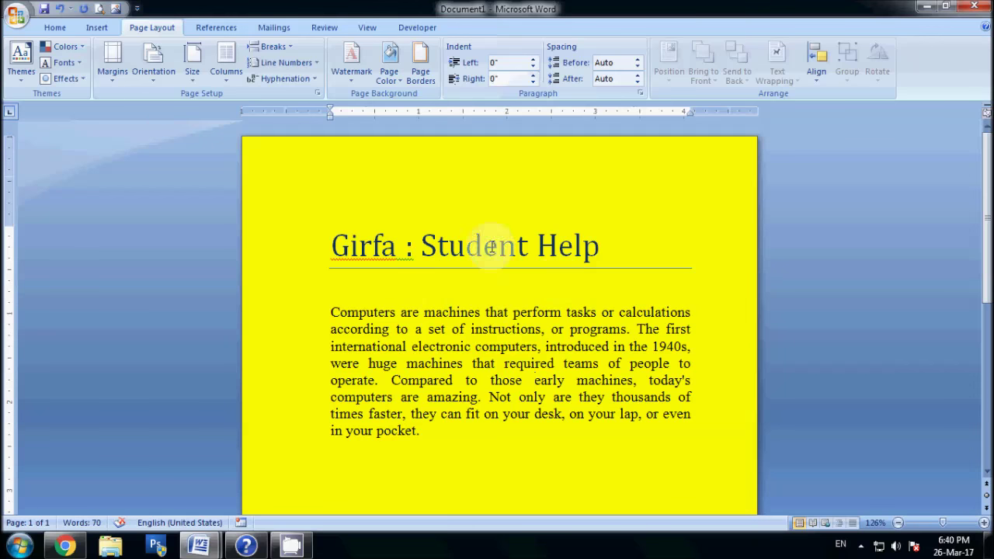
click(16, 14)
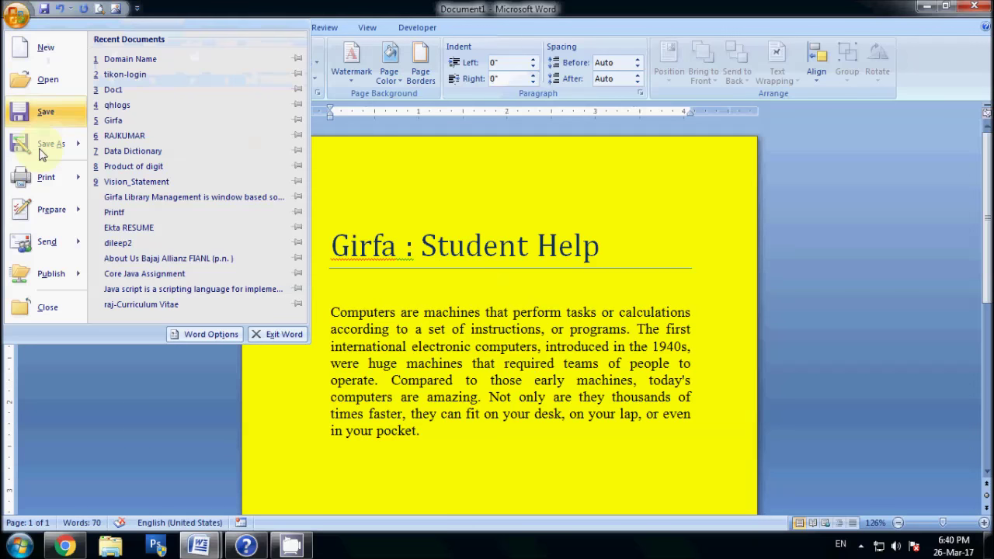
click(204, 334)
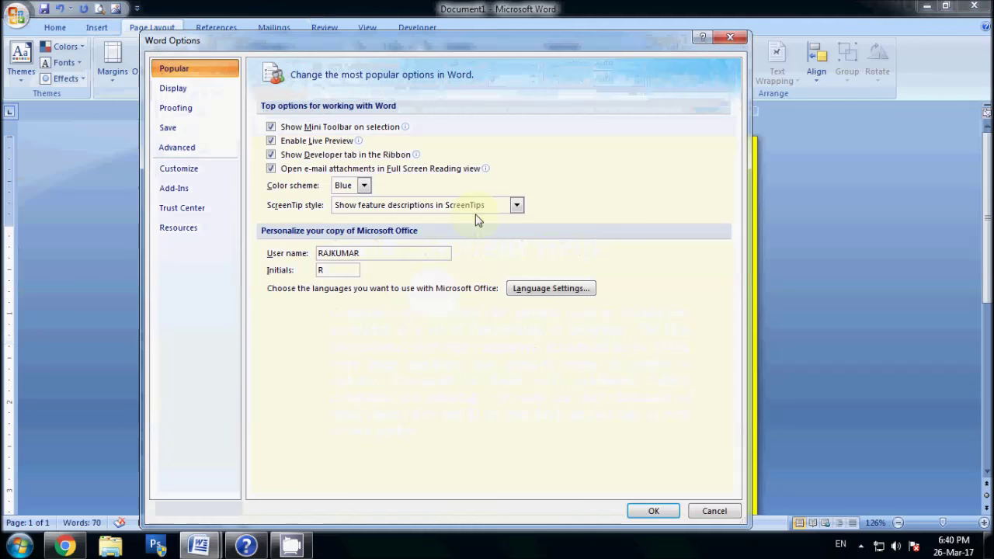
click(187, 90)
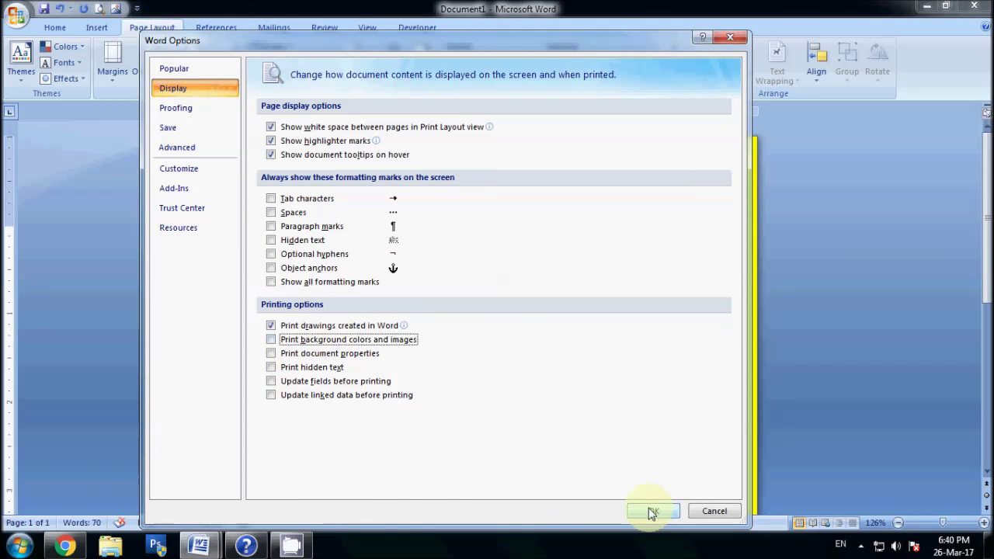
click(649, 510)
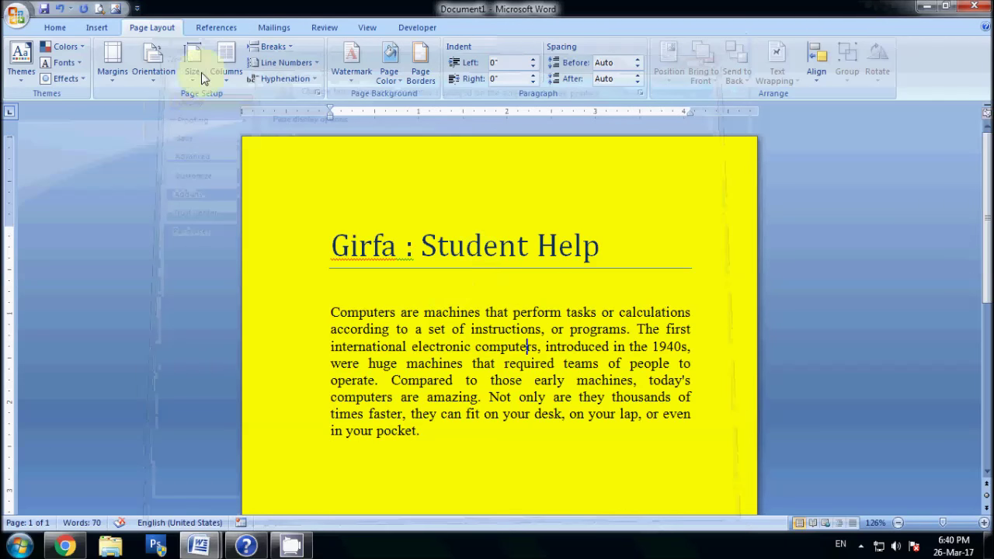
click(389, 73)
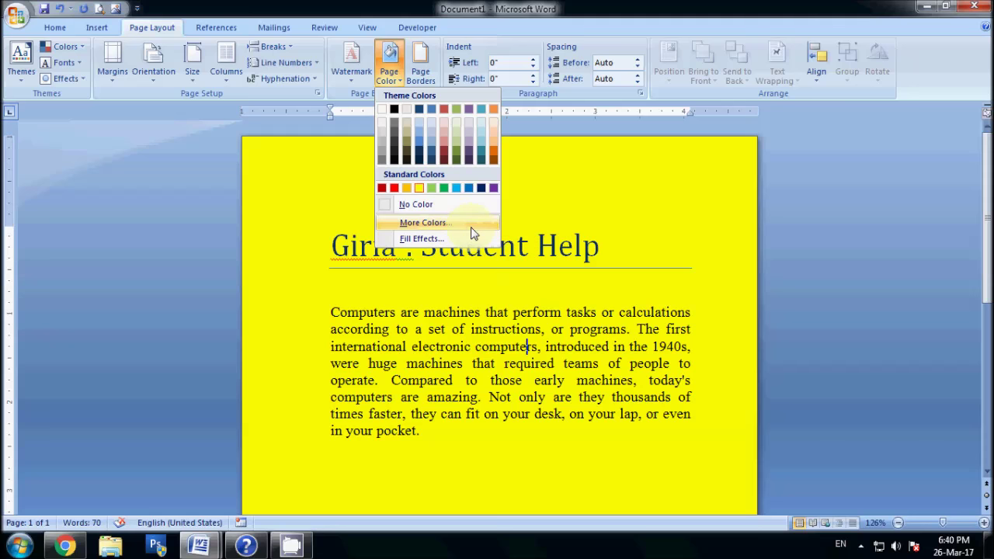
Step: Pick a crimson hexagon in the More Colors Standard palette as the page colour
click(472, 224)
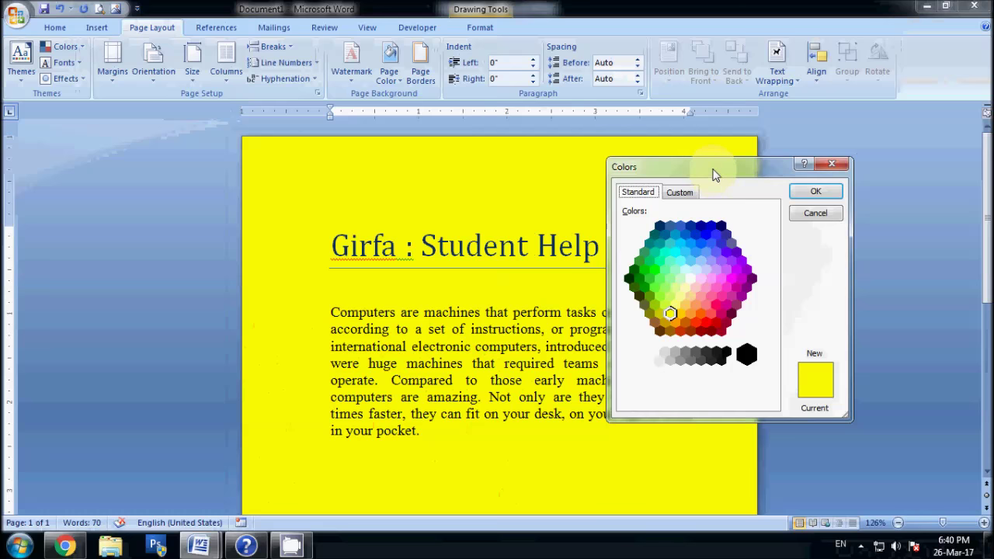
drag(712, 170, 484, 172)
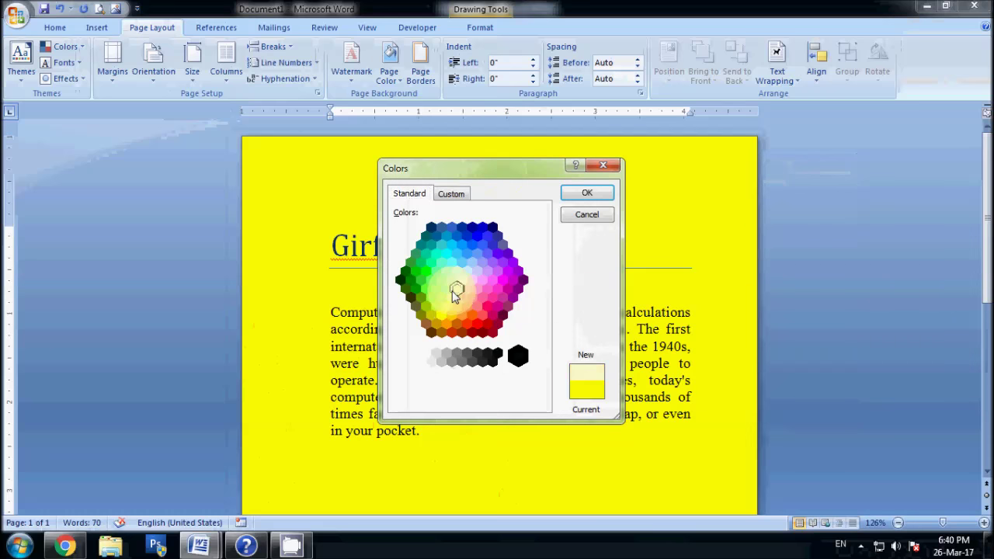
click(476, 308)
click(492, 315)
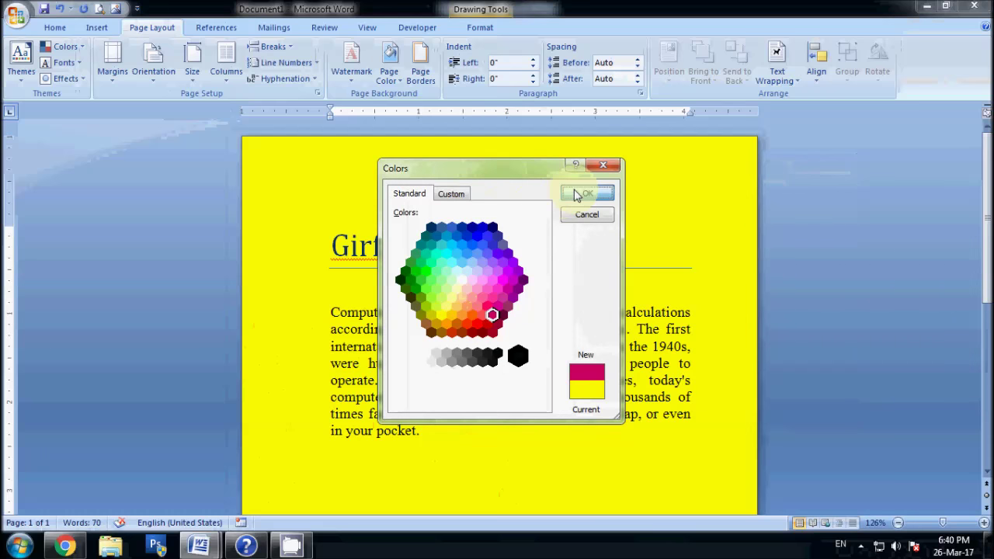
click(579, 193)
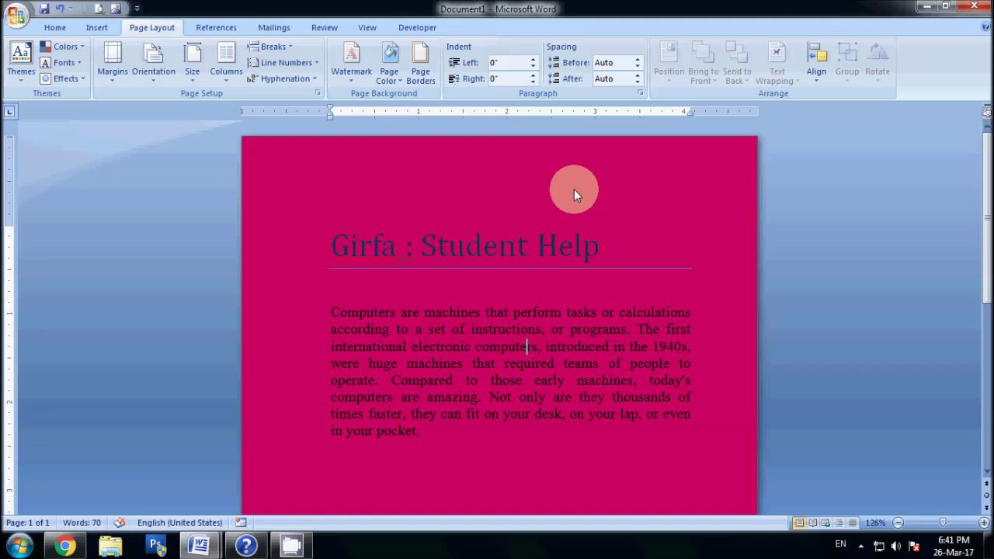
Step: Choose a lightened blue-violet on the Custom spectrum and apply it as the page colour
click(384, 81)
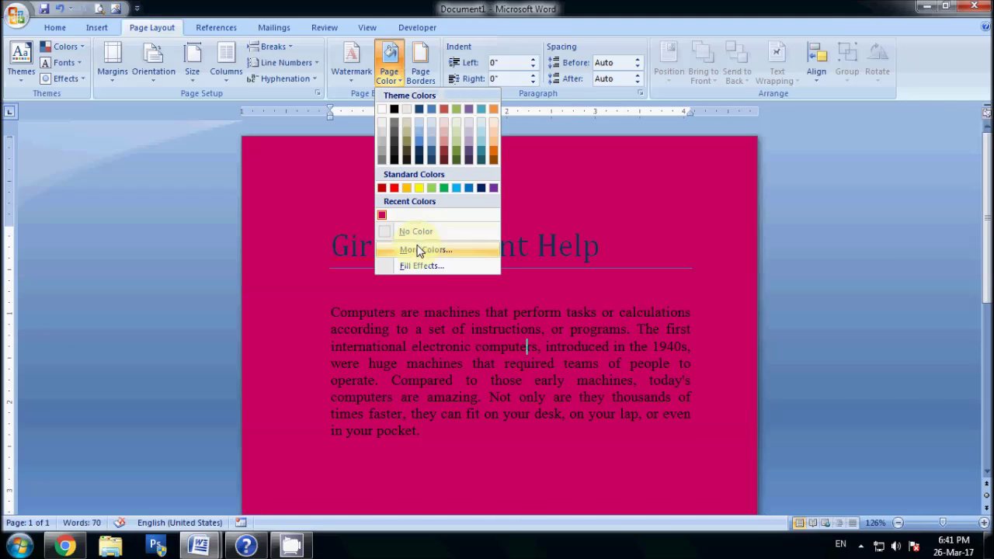
click(420, 249)
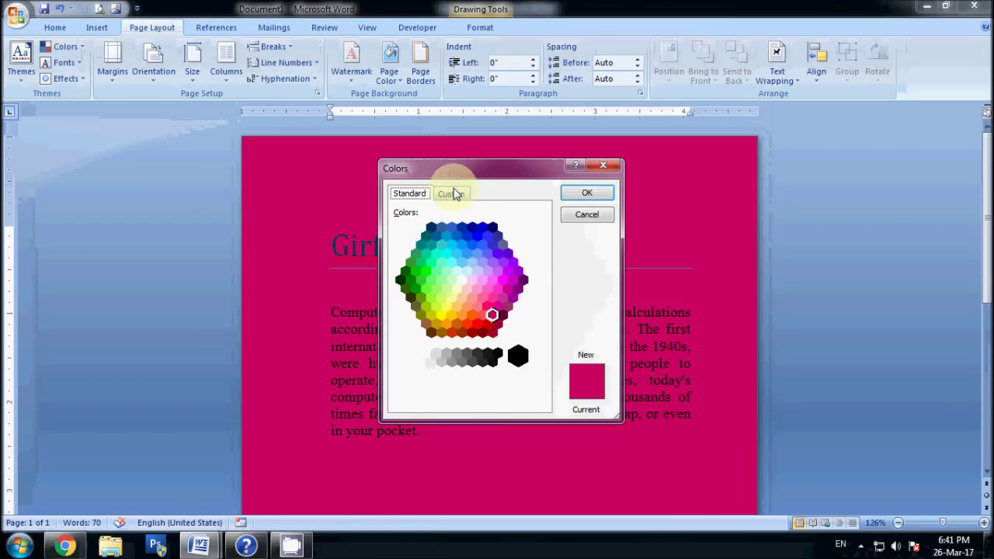
click(455, 195)
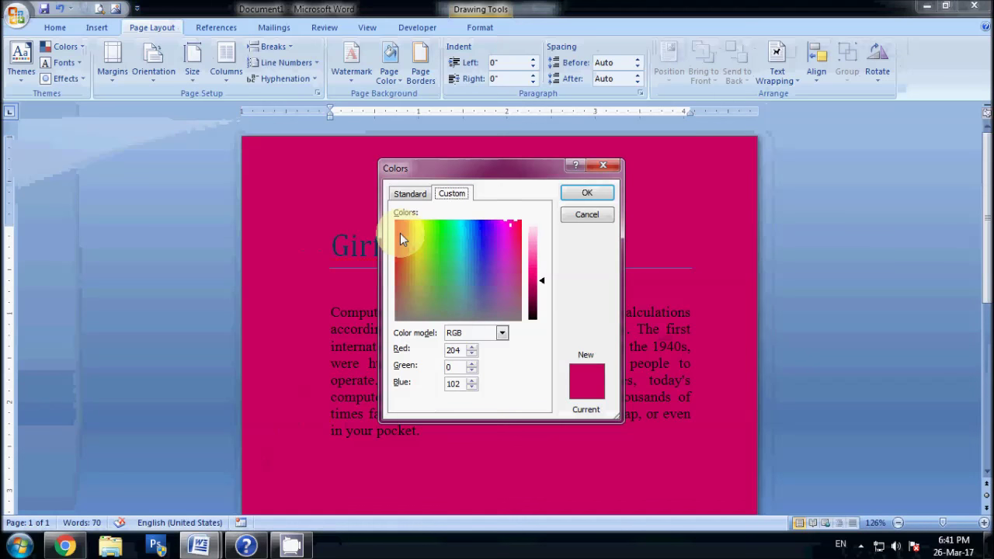
click(400, 234)
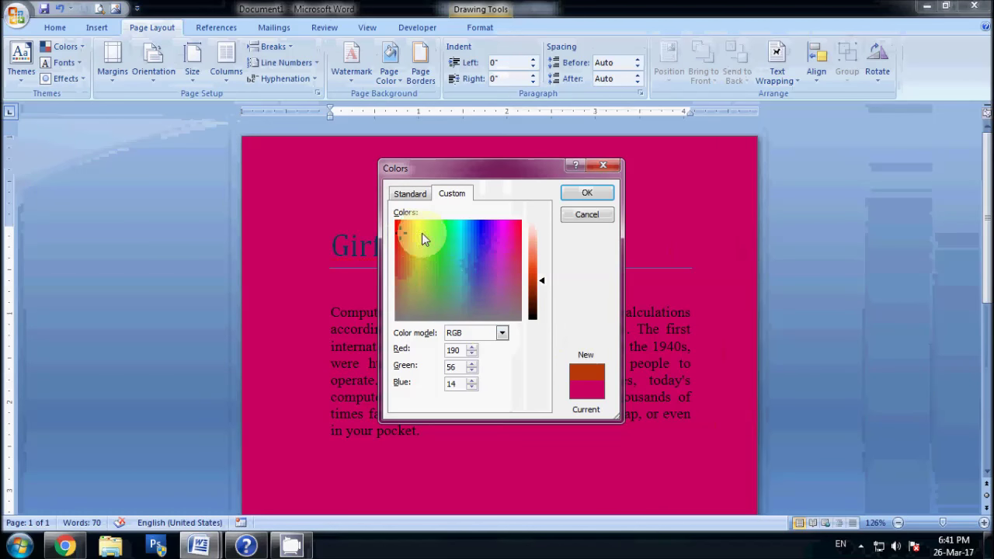
click(439, 251)
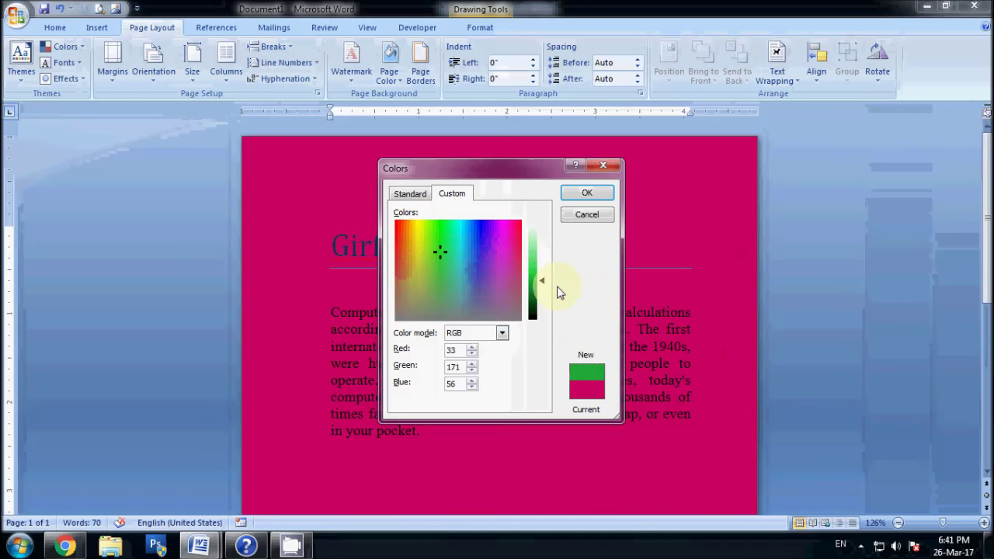
drag(546, 286, 542, 249)
click(442, 249)
click(483, 242)
drag(542, 248, 542, 247)
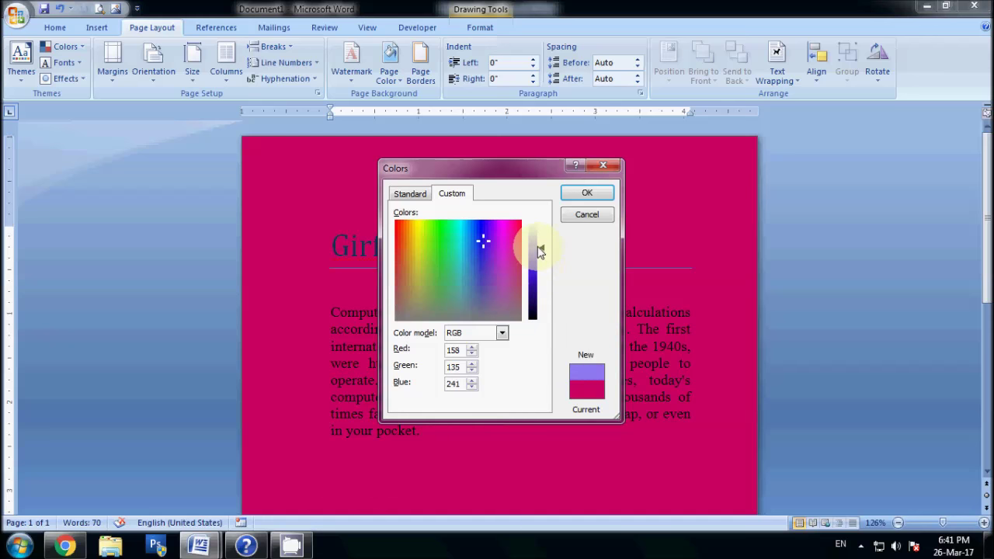
click(583, 193)
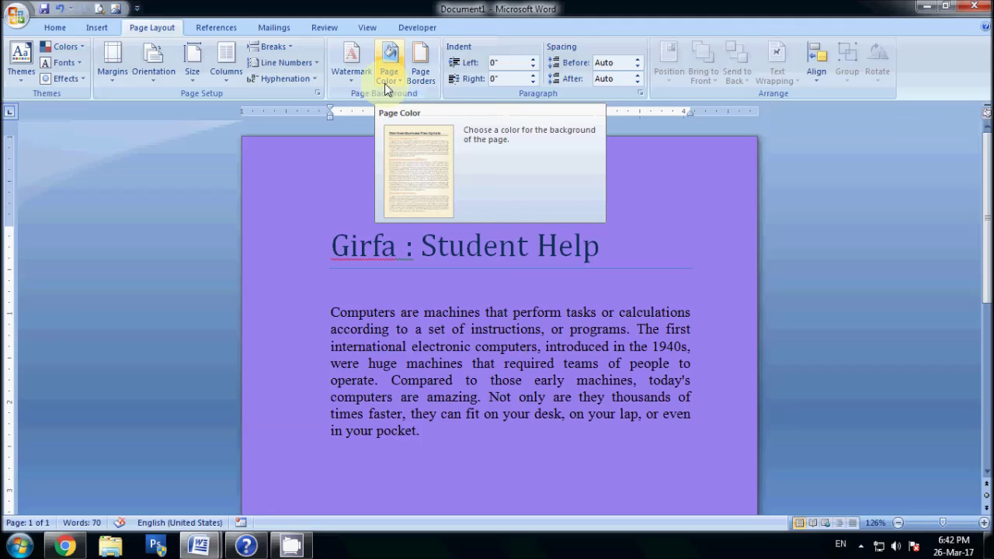
Step: Apply a light one-colour lavender gradient with diagonal-down shading, top-left variant
click(382, 84)
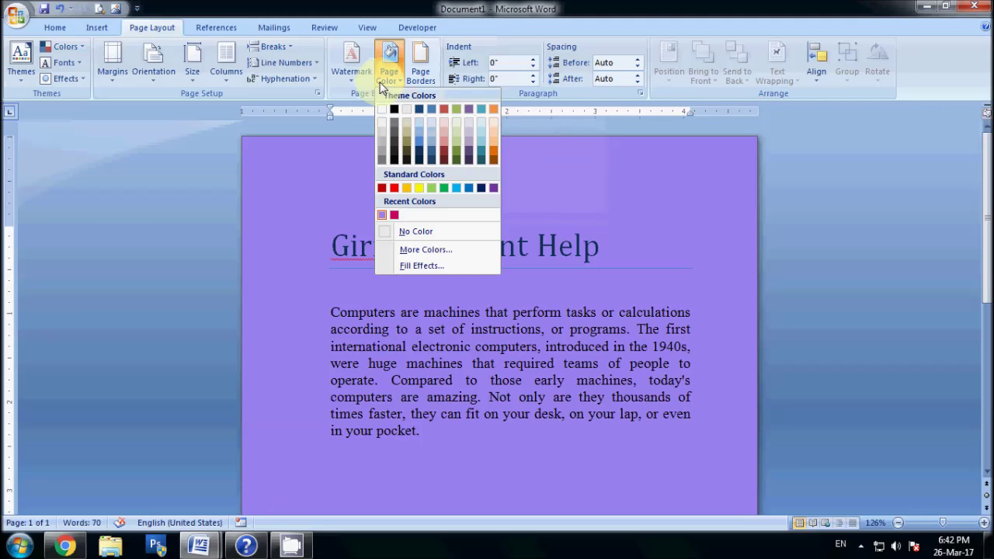
click(432, 268)
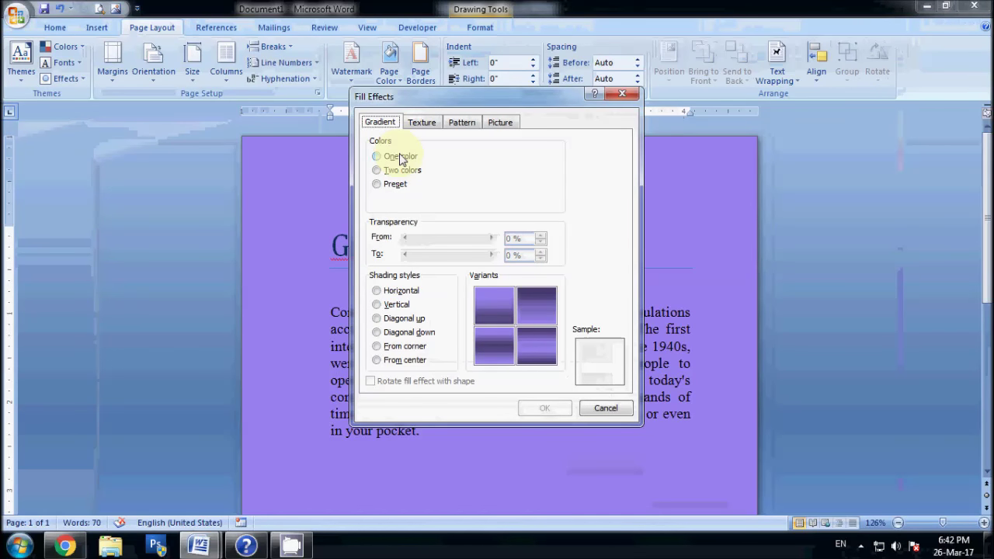
click(401, 158)
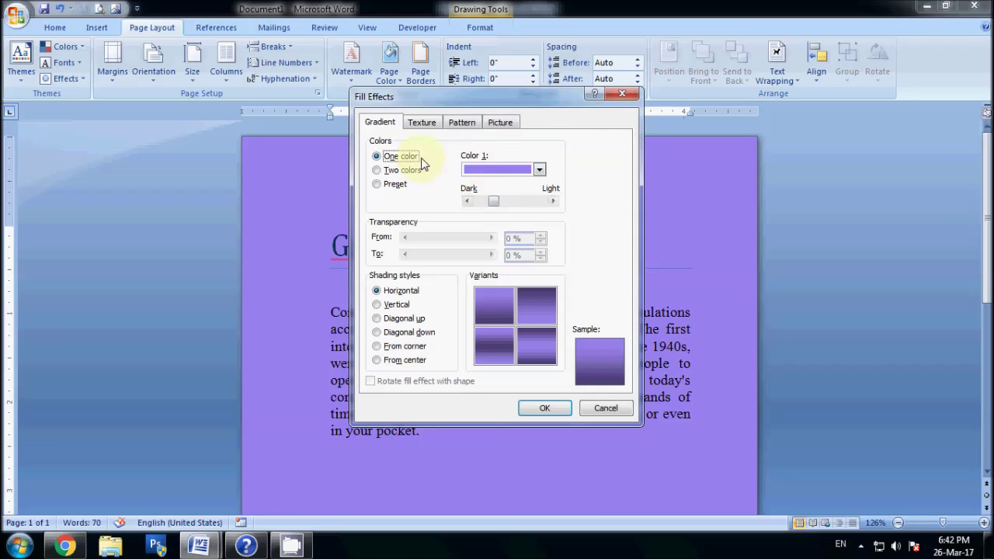
drag(494, 201, 523, 204)
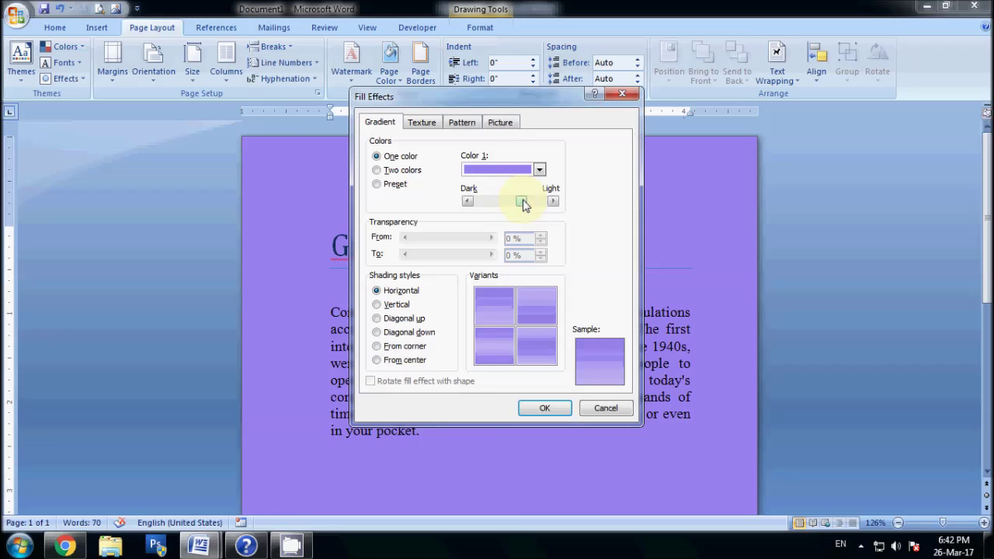
click(395, 305)
click(393, 319)
click(391, 333)
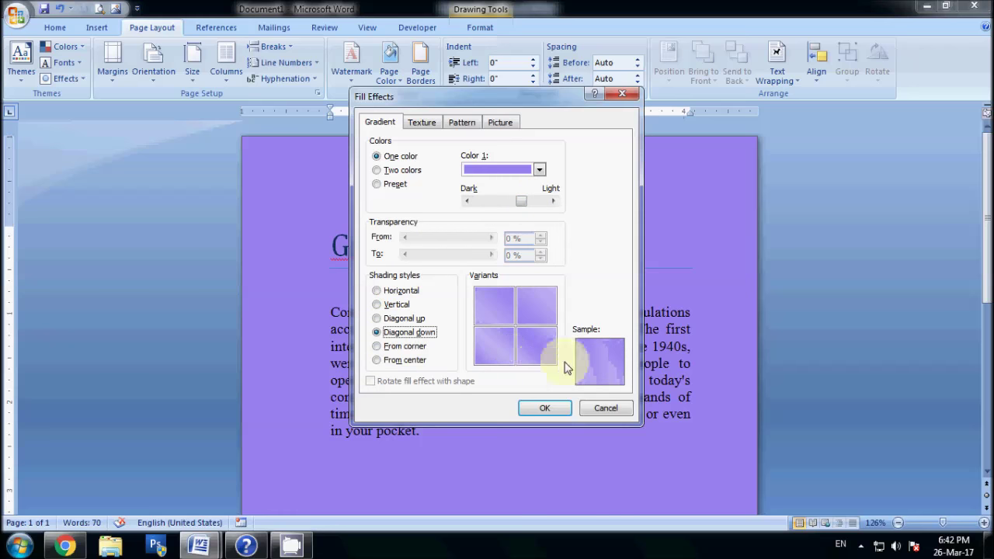
click(498, 308)
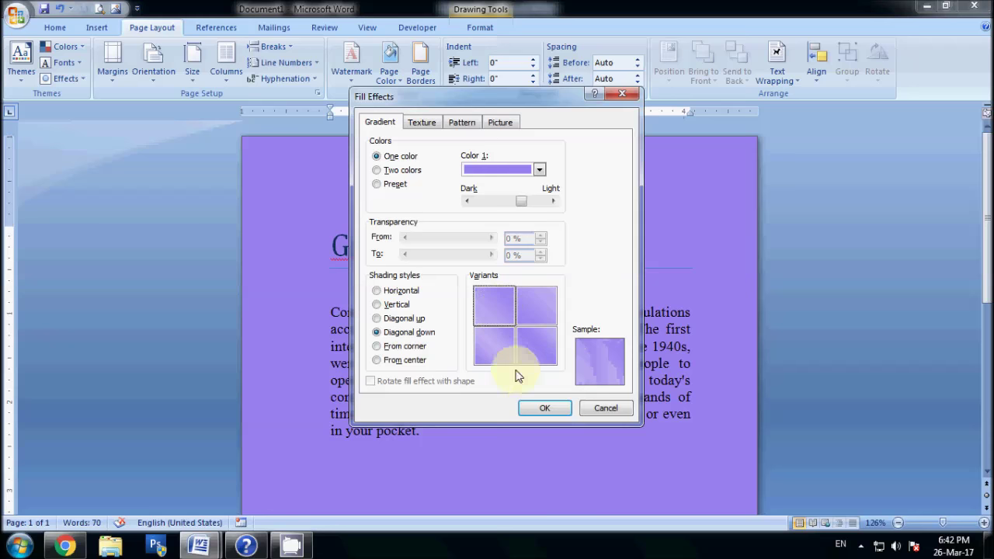
click(544, 410)
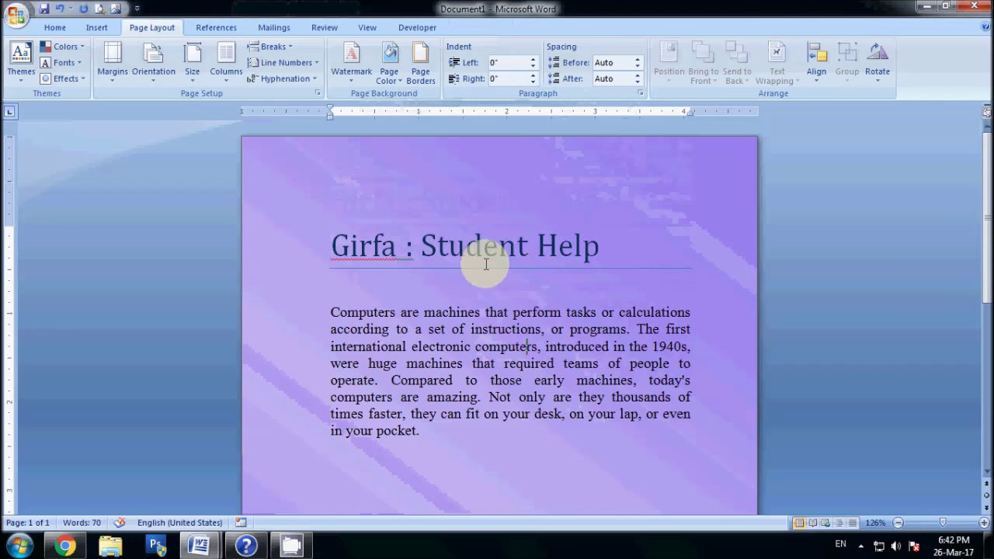
click(389, 69)
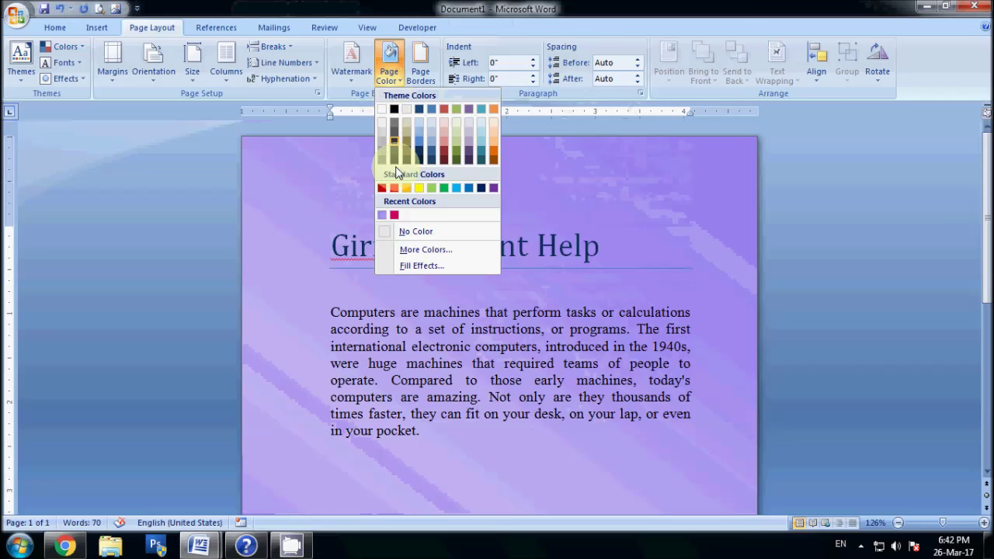
Step: Apply a red-to-yellow two-colour gradient with diagonal-up shading, bottom-left variant
click(411, 265)
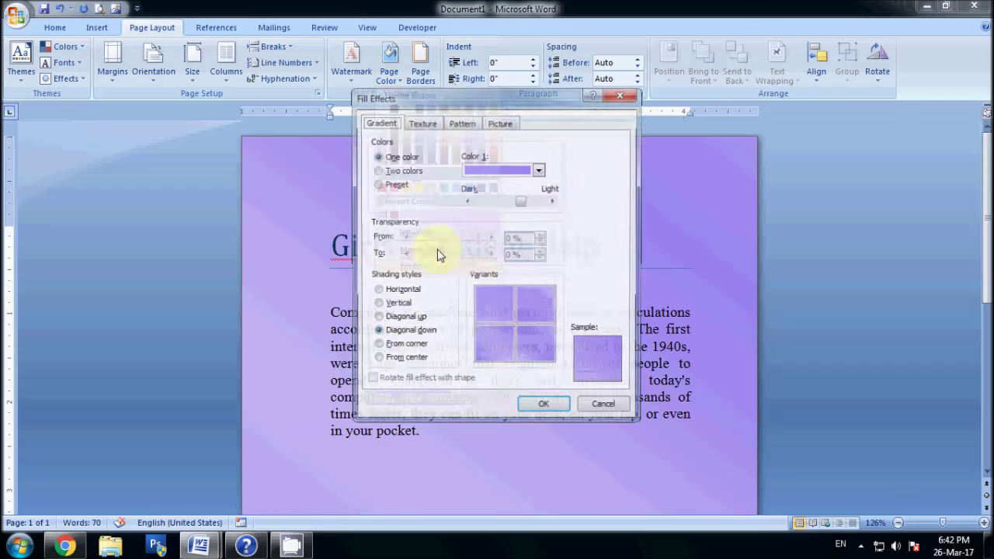
click(405, 168)
click(542, 170)
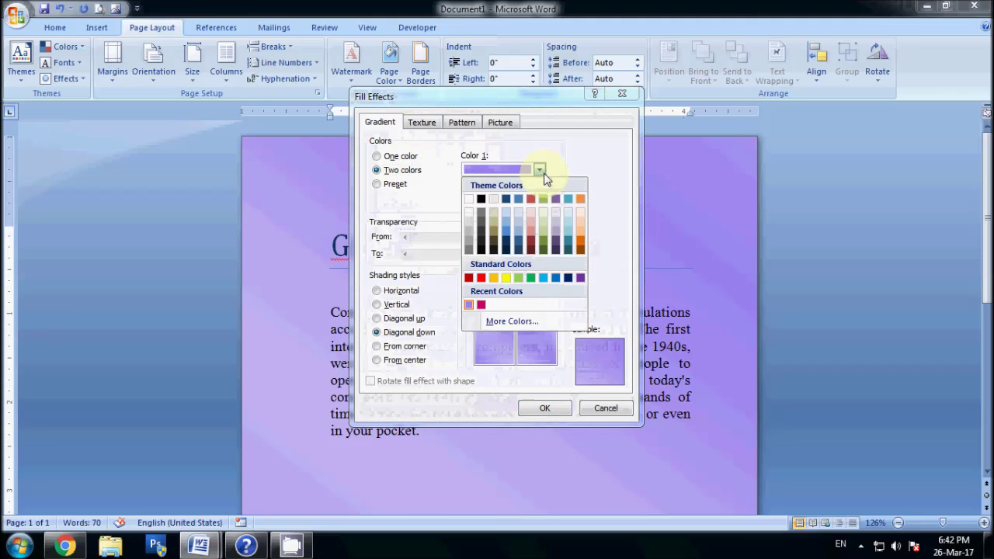
click(481, 278)
click(537, 200)
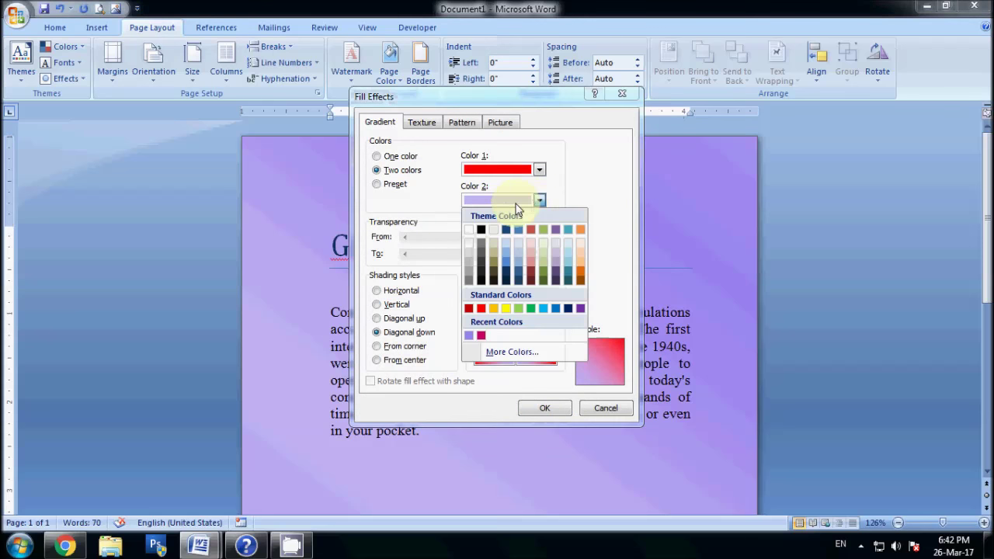
click(503, 309)
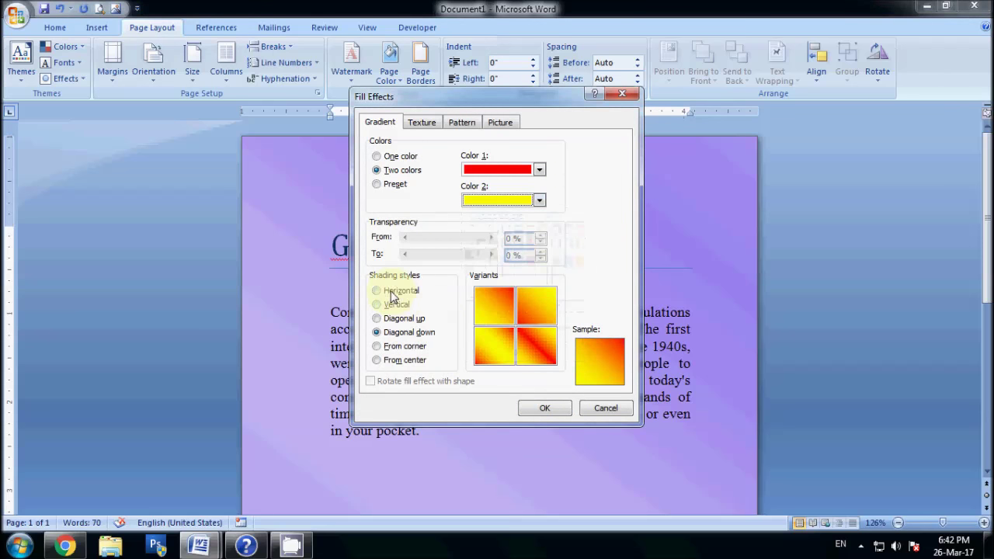
click(398, 318)
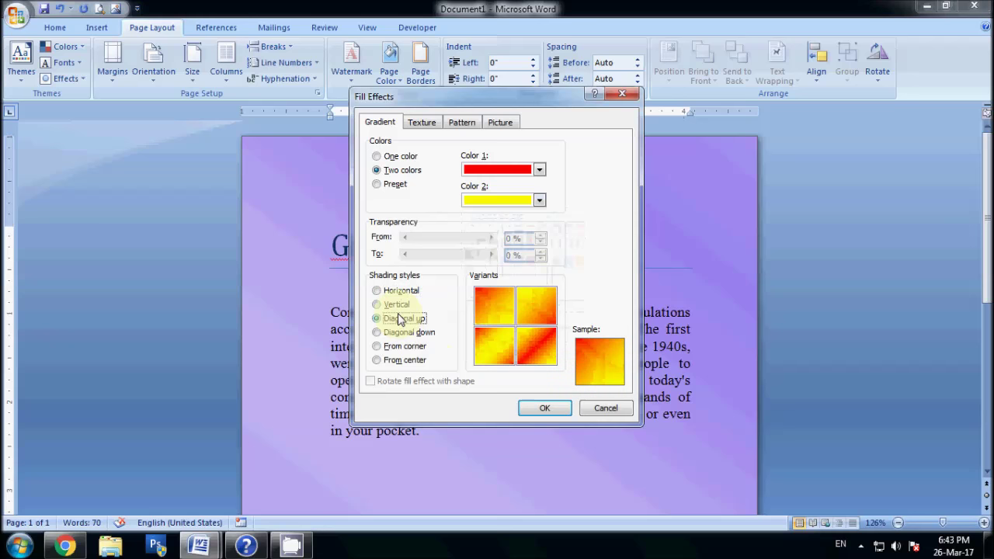
click(494, 344)
click(541, 409)
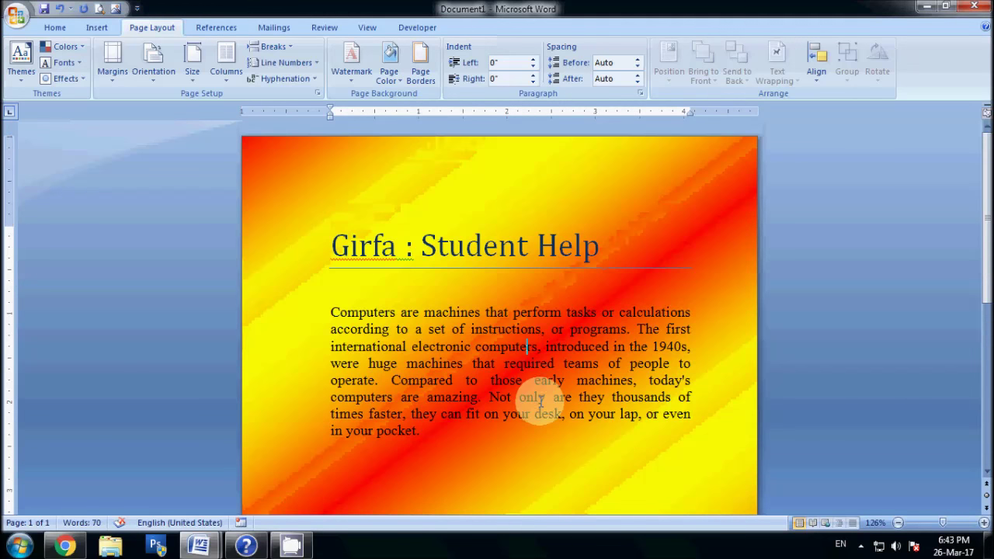
click(390, 70)
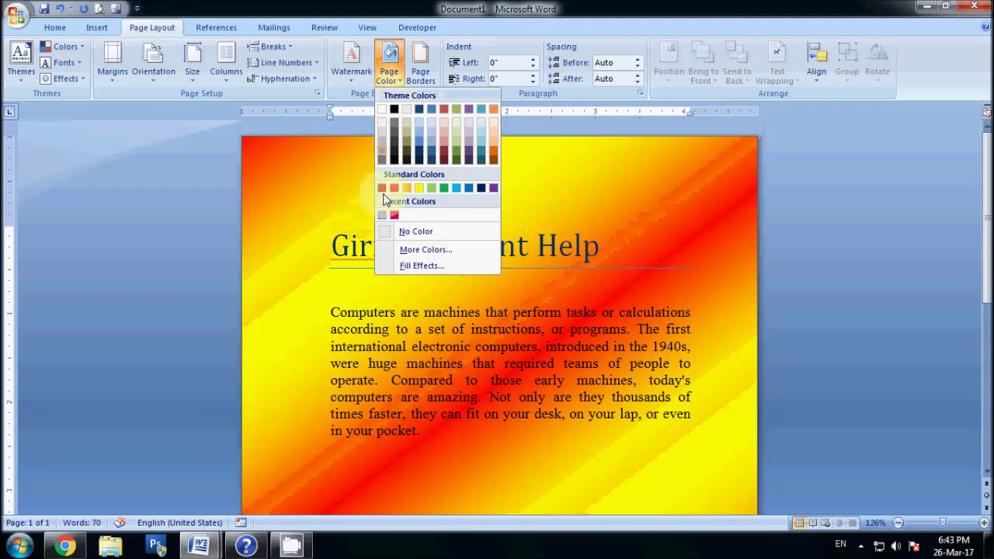
Step: Fill the page background with the Denim texture
click(408, 266)
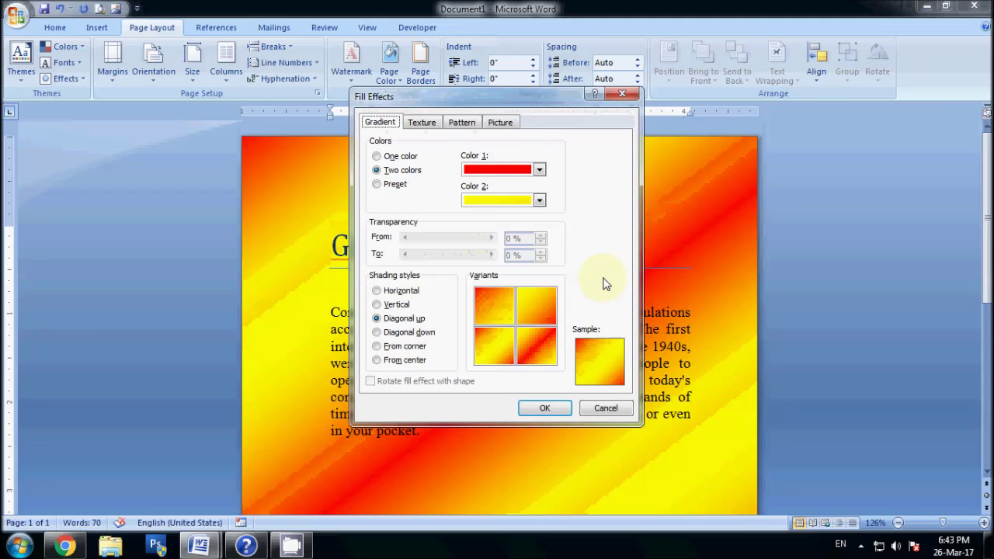
click(424, 123)
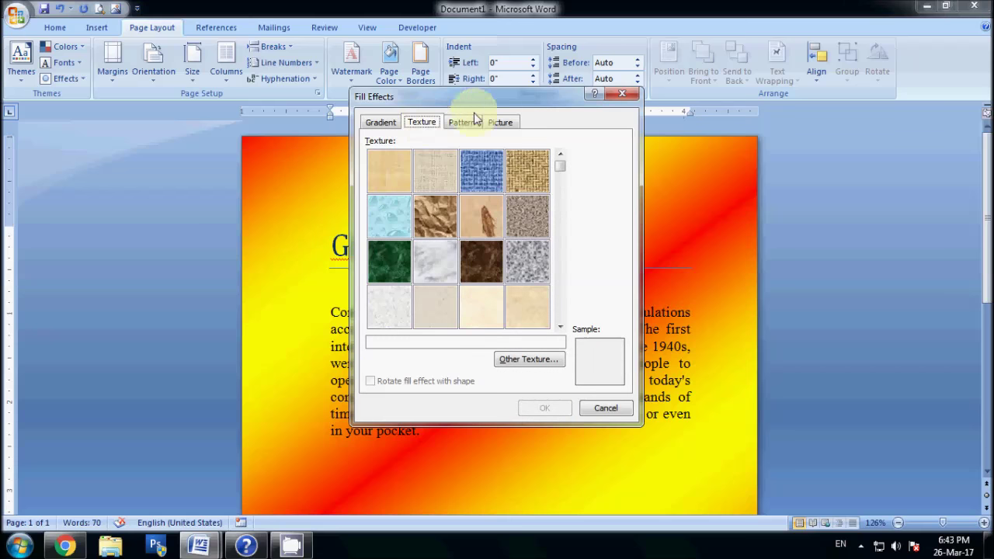
drag(491, 105, 555, 116)
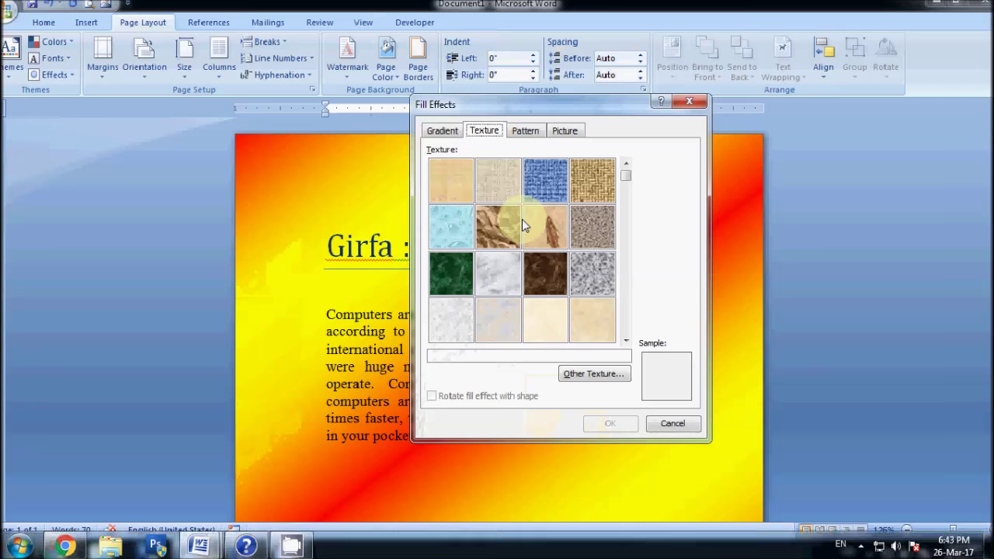
click(567, 144)
click(605, 419)
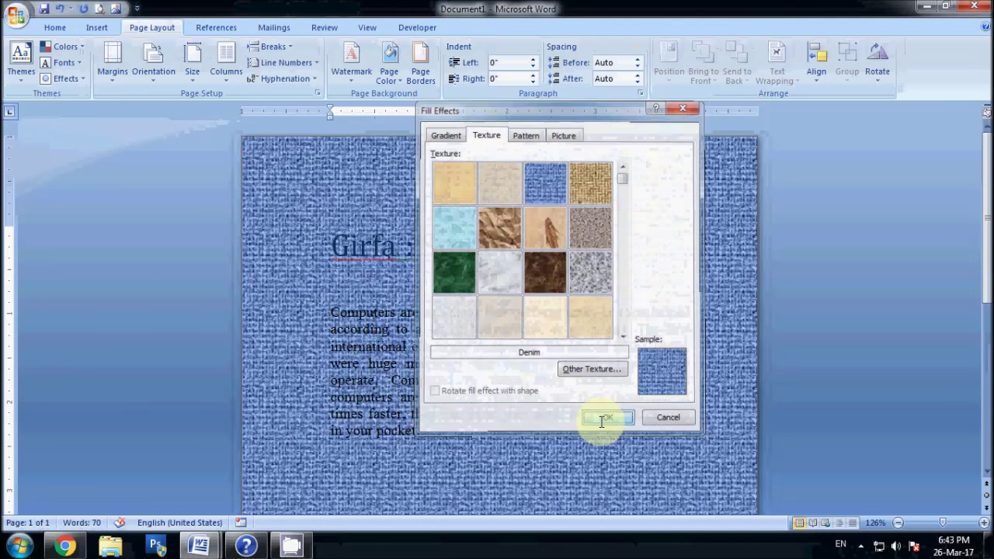
scroll(601, 422, down, 5)
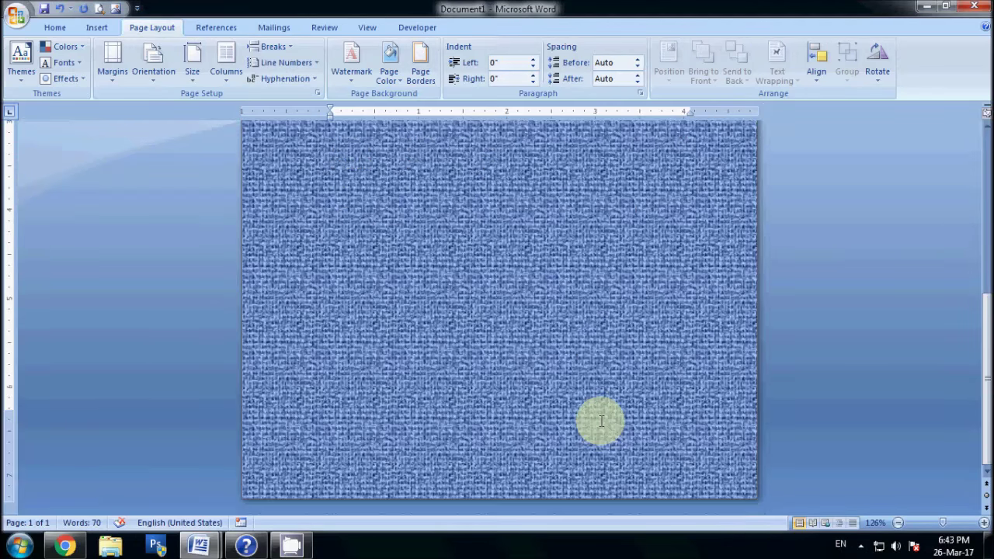
scroll(601, 422, up, 5)
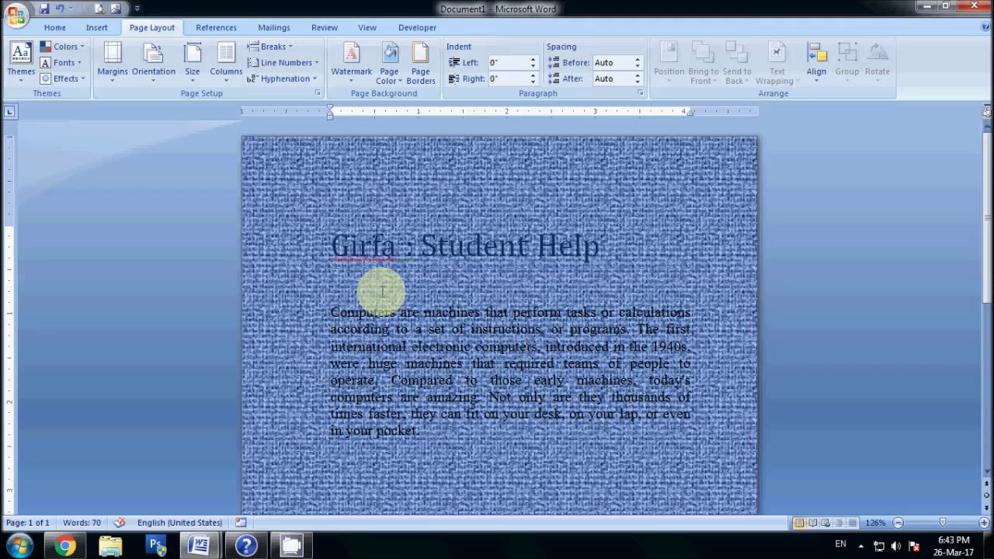
Step: Replace the Denim texture with the Parchment texture
click(397, 82)
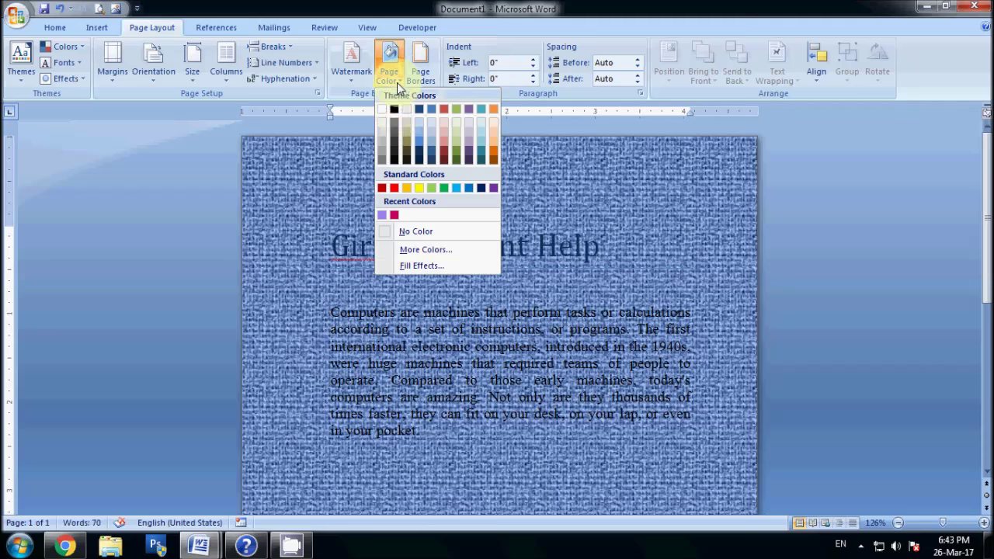
click(427, 266)
click(564, 322)
click(607, 424)
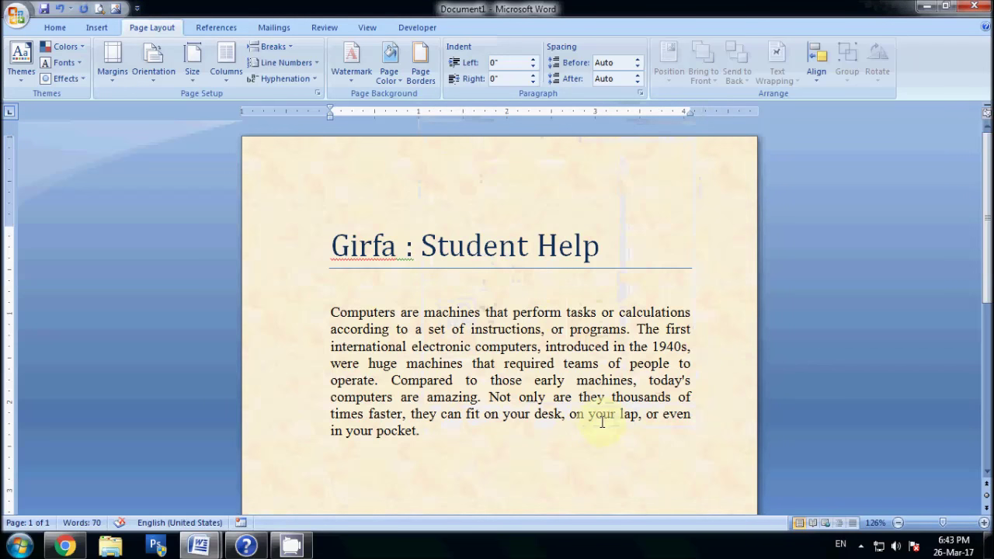
scroll(602, 419, down, 5)
scroll(602, 420, up, 5)
Step: Apply the Large confetti pattern with a red foreground as the page fill
click(388, 77)
click(419, 265)
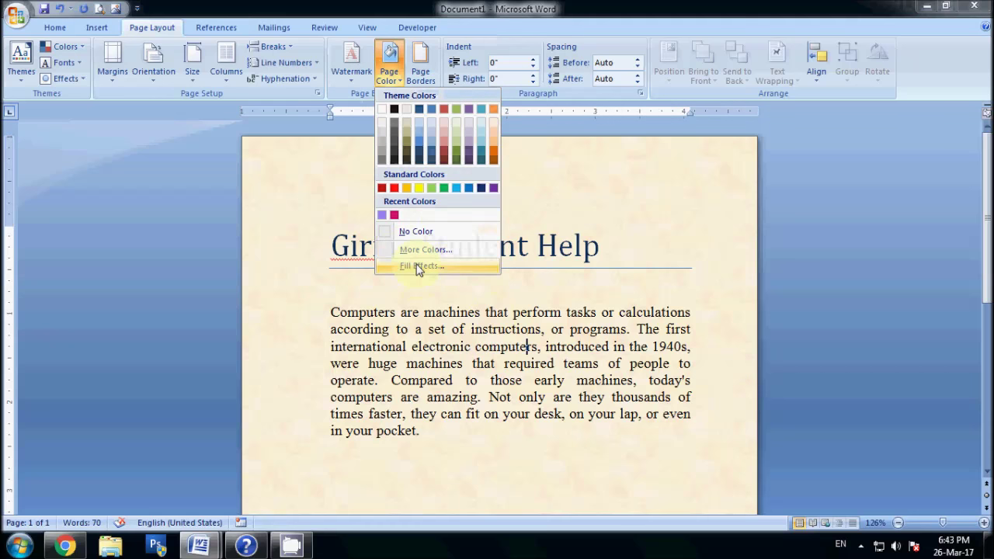
click(527, 138)
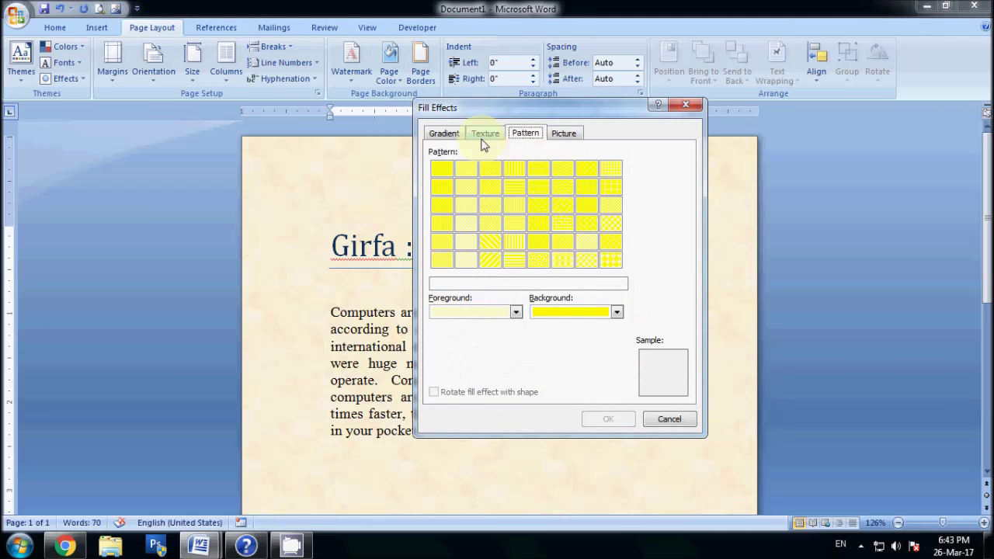
click(515, 312)
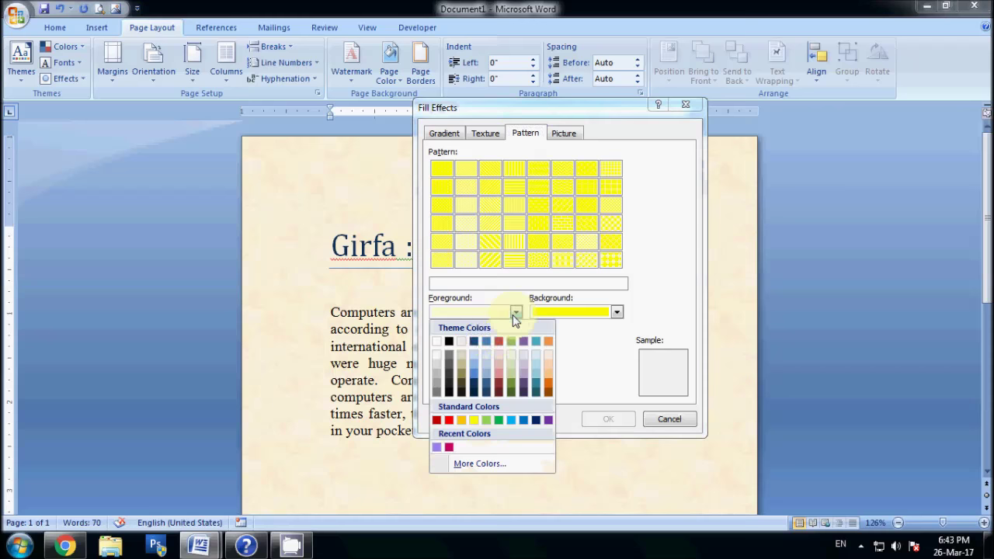
click(449, 420)
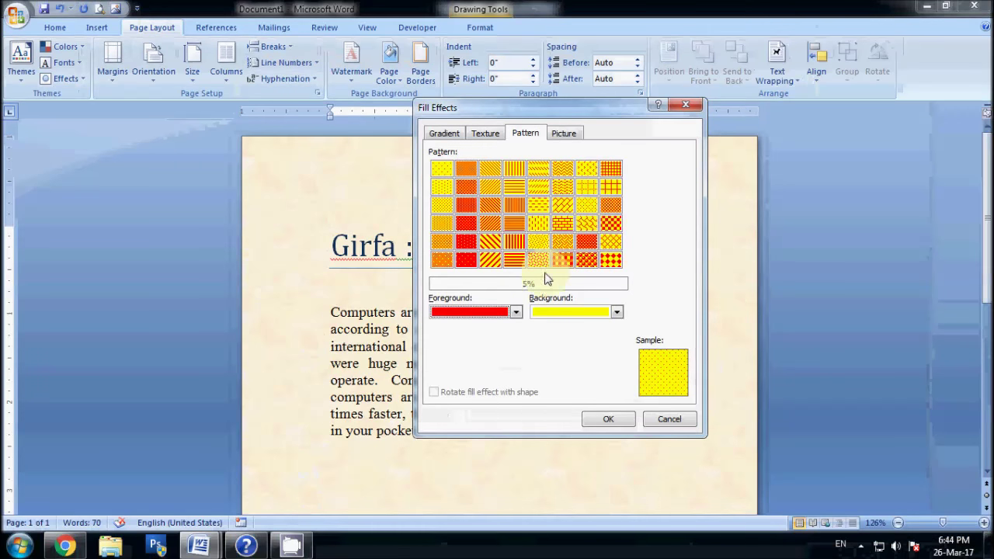
click(537, 261)
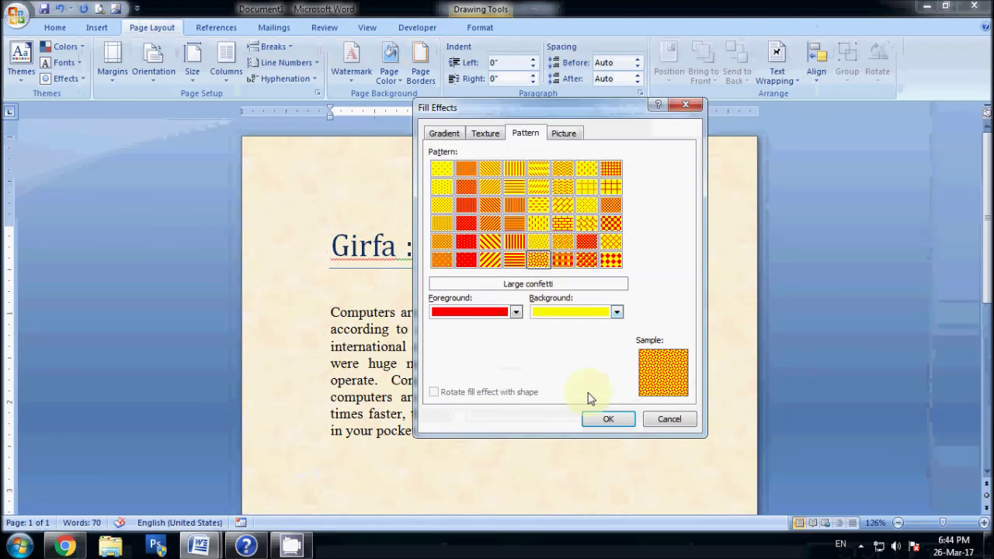
click(609, 424)
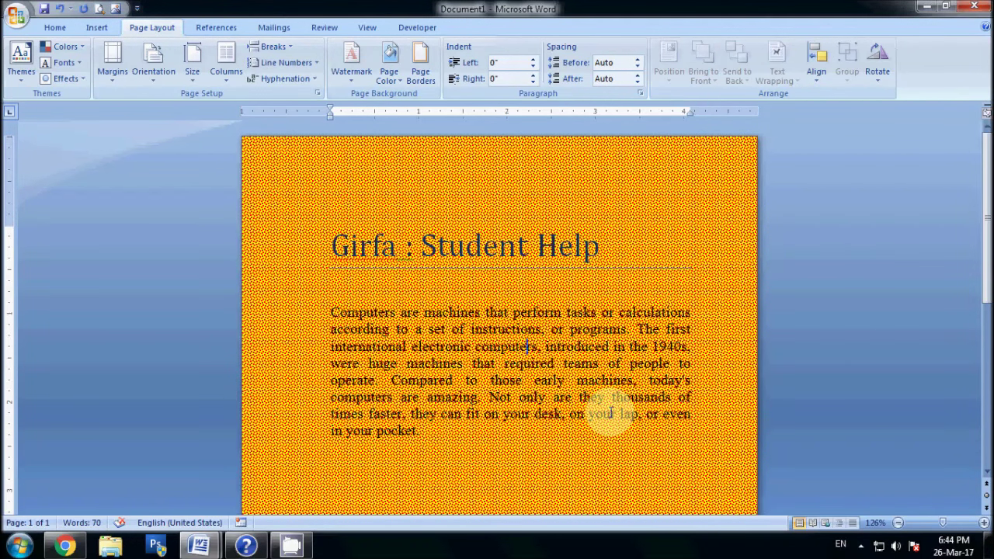
Step: Scroll over the confetti-patterned page and place the cursor in the title
ctrl+scroll(611, 413, up, 4)
ctrl+scroll(611, 413, up, 3)
ctrl+scroll(611, 413, up, 2)
scroll(611, 413, down, 5)
scroll(611, 413, up, 2)
scroll(612, 413, up, 5)
ctrl+scroll(607, 410, down, 4)
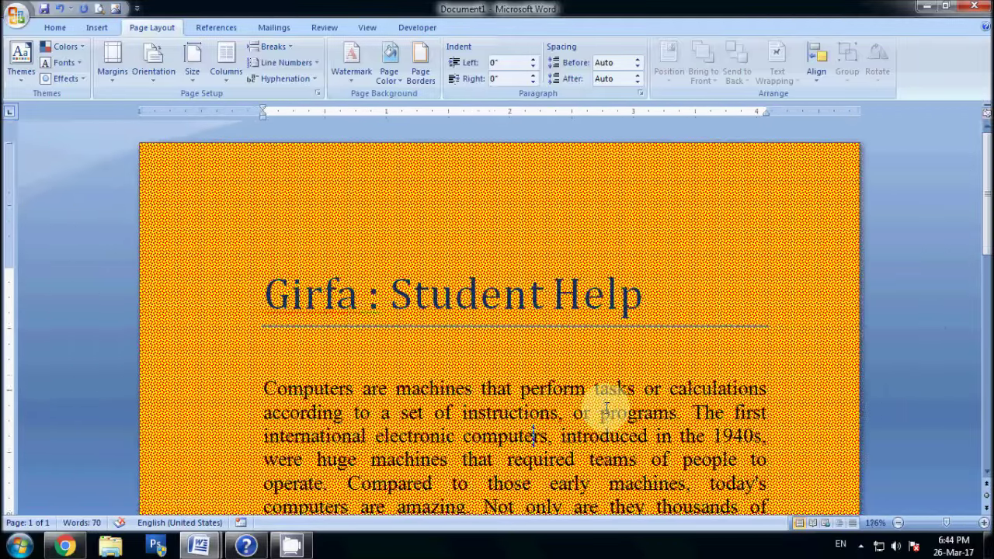
ctrl+scroll(606, 410, down, 6)
click(443, 234)
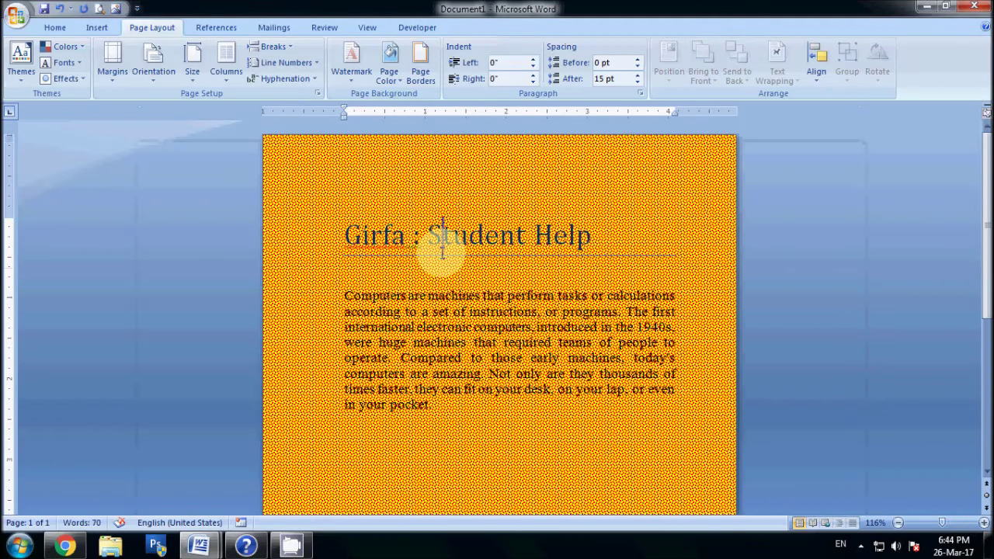
Step: Set Page Color to No Color and place the cursor after the body paragraph
click(386, 84)
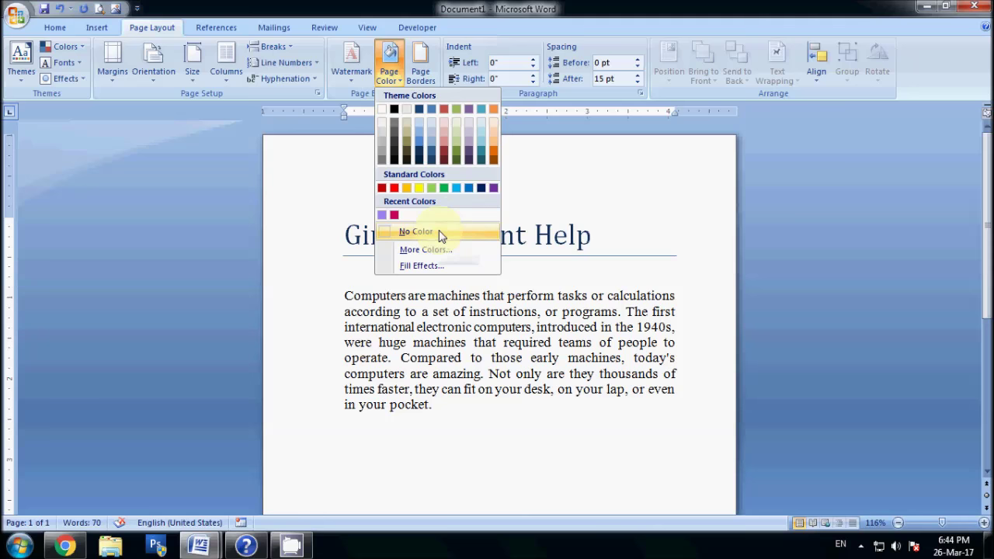
click(440, 236)
click(471, 410)
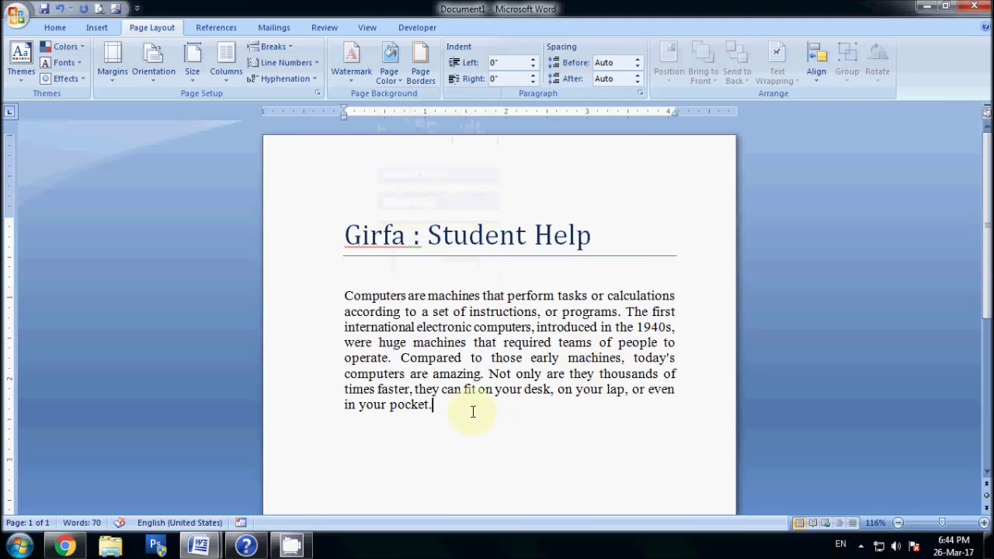
click(423, 84)
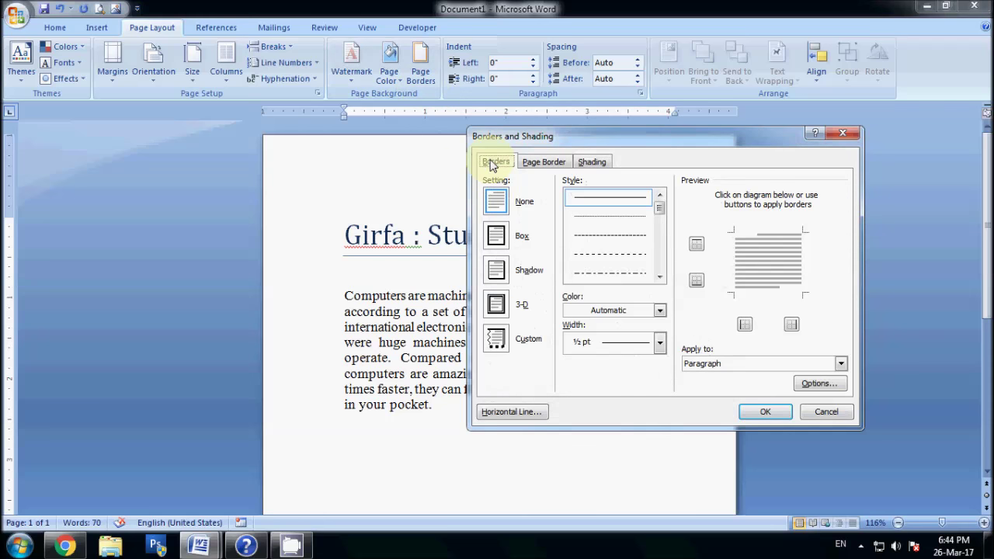
Step: Give the body paragraph a ½ pt Shadow box border, applied to Paragraph
click(543, 162)
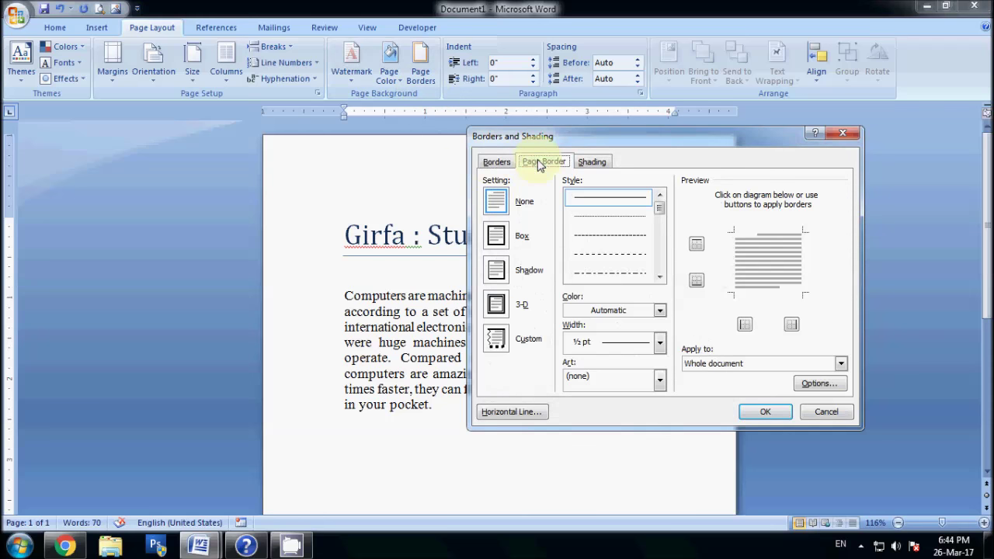
click(853, 138)
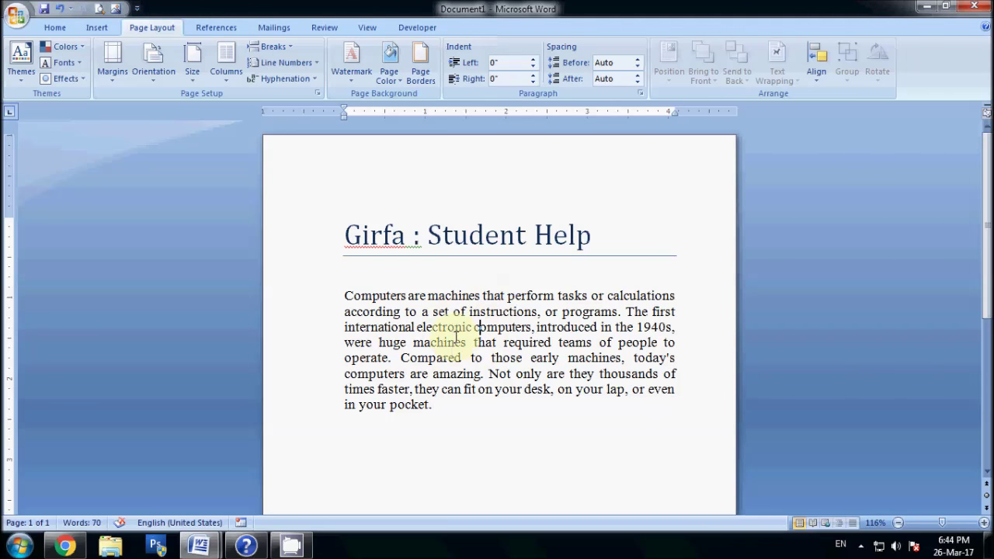
click(430, 81)
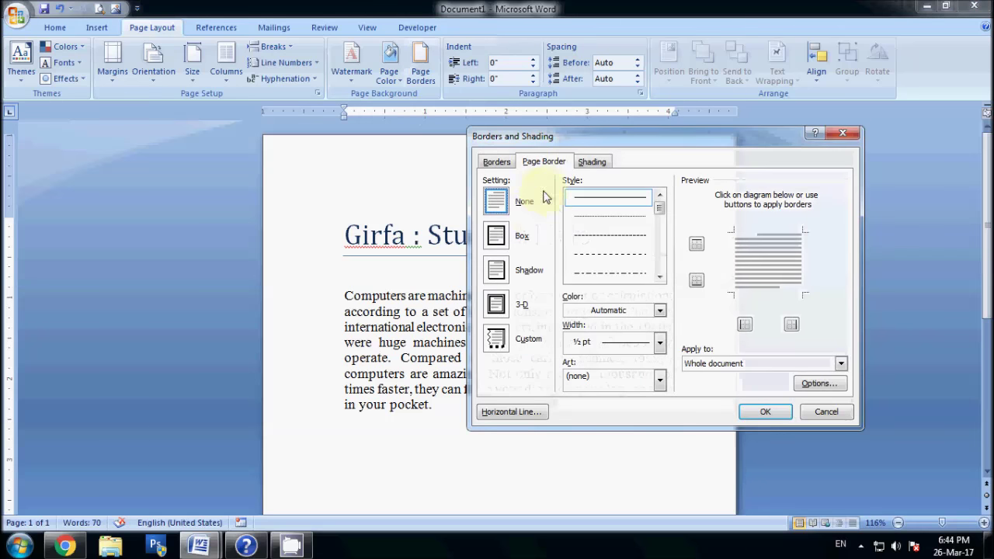
click(497, 162)
click(498, 237)
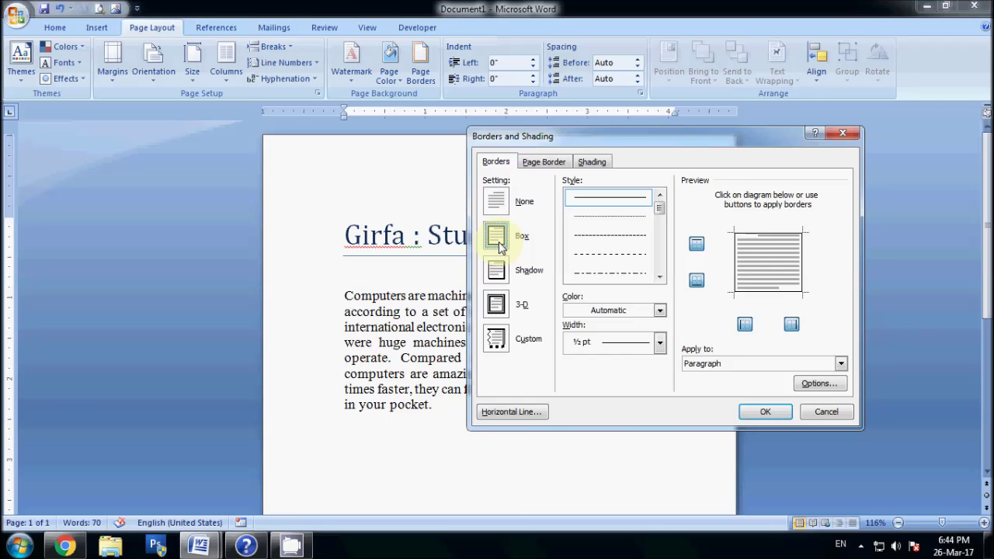
click(497, 270)
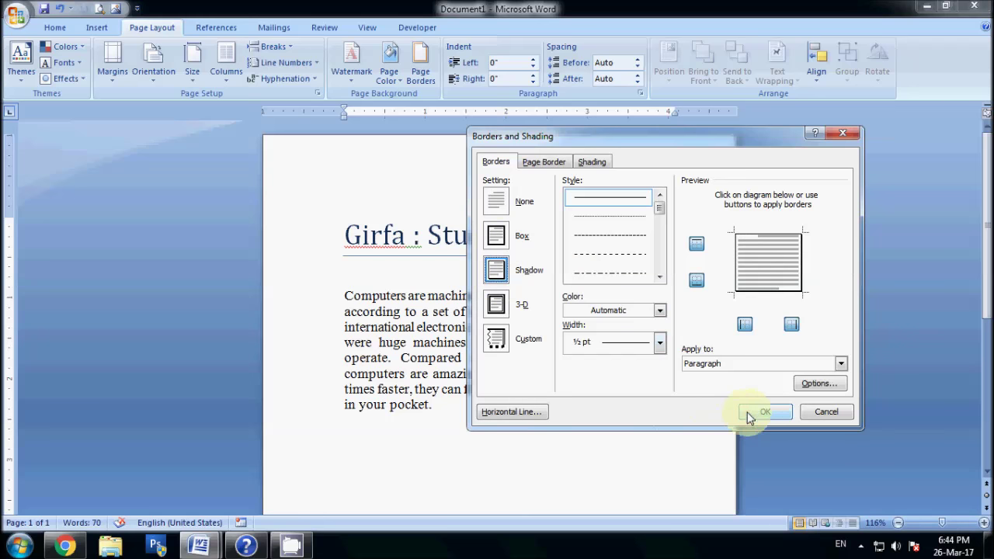
click(750, 418)
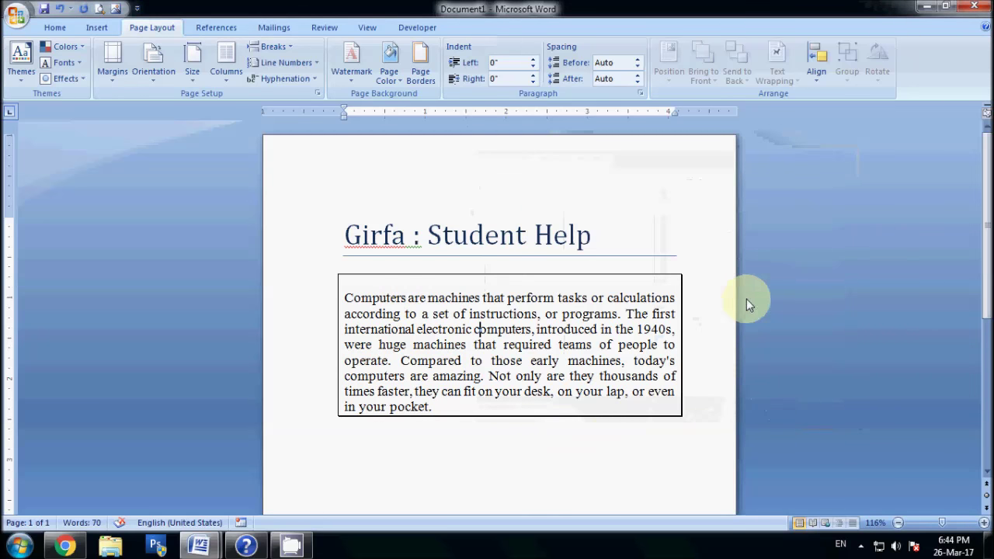
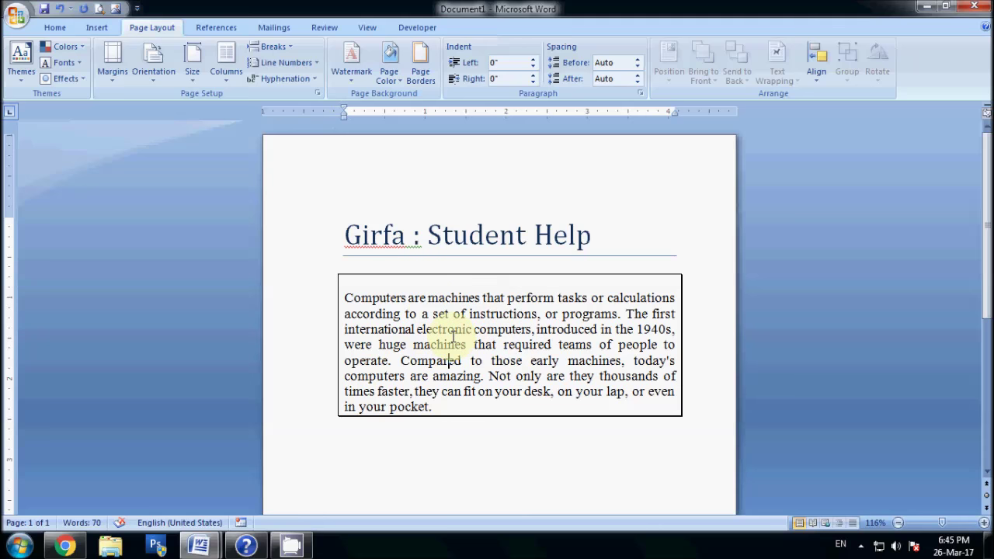
Step: Open the page border settings and switch the border setting to 3-D
click(433, 407)
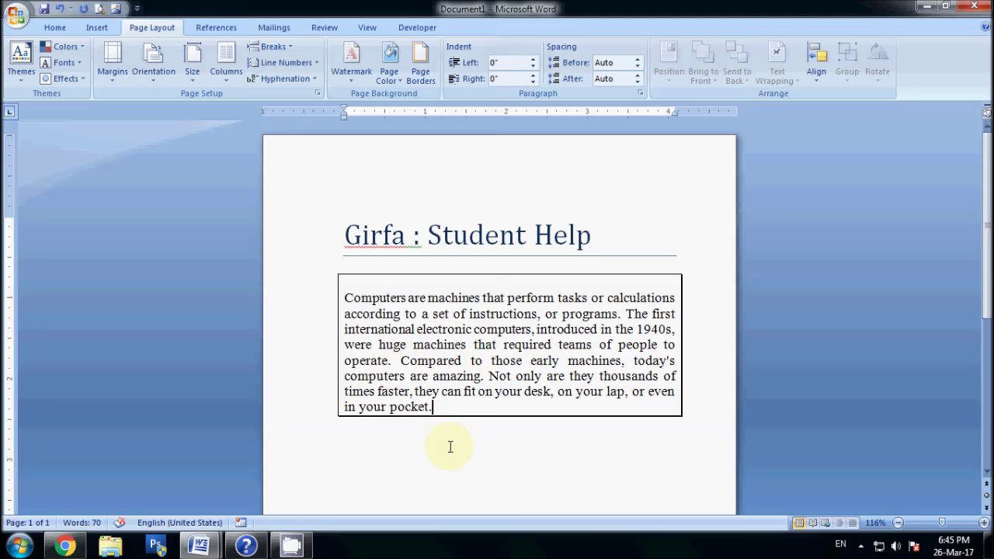
click(431, 87)
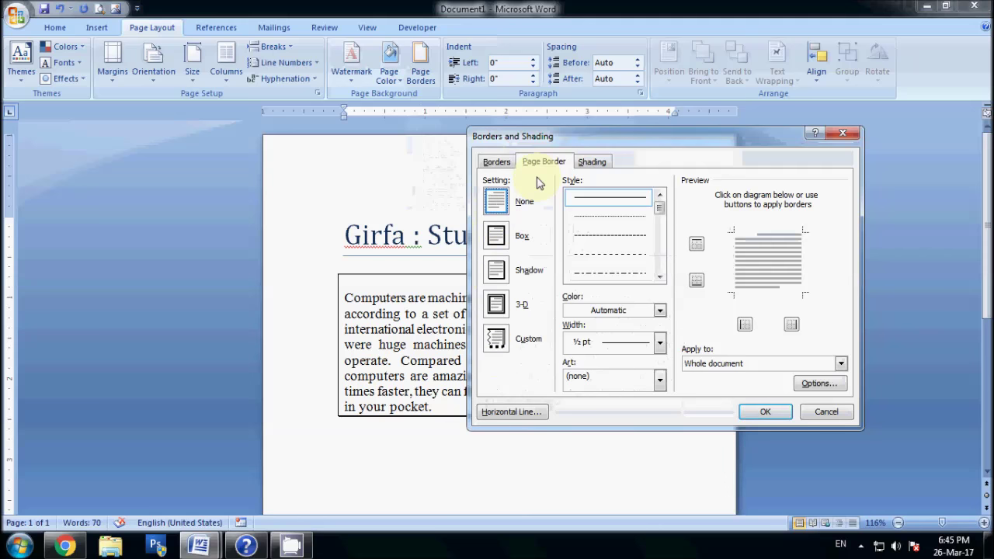
click(500, 272)
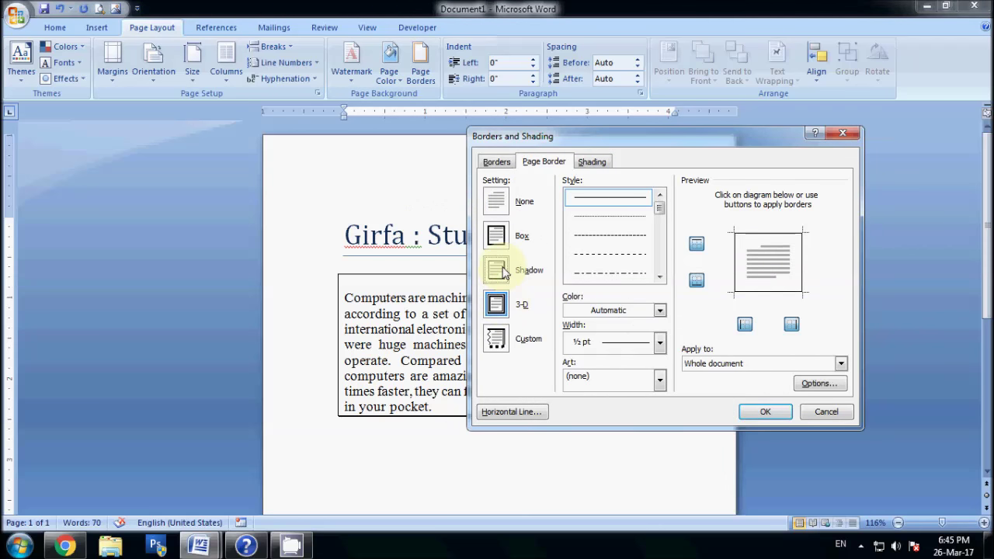
click(501, 304)
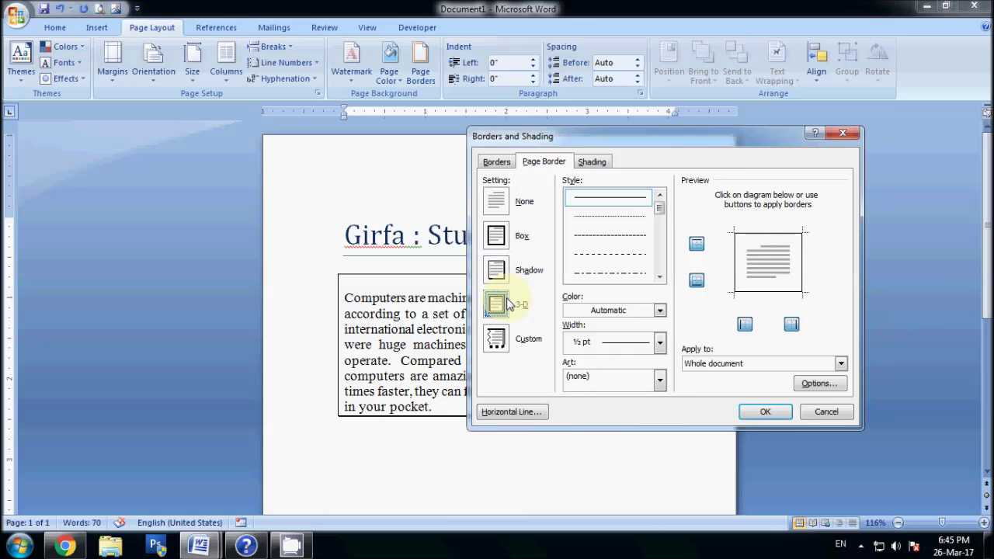
drag(650, 139, 543, 142)
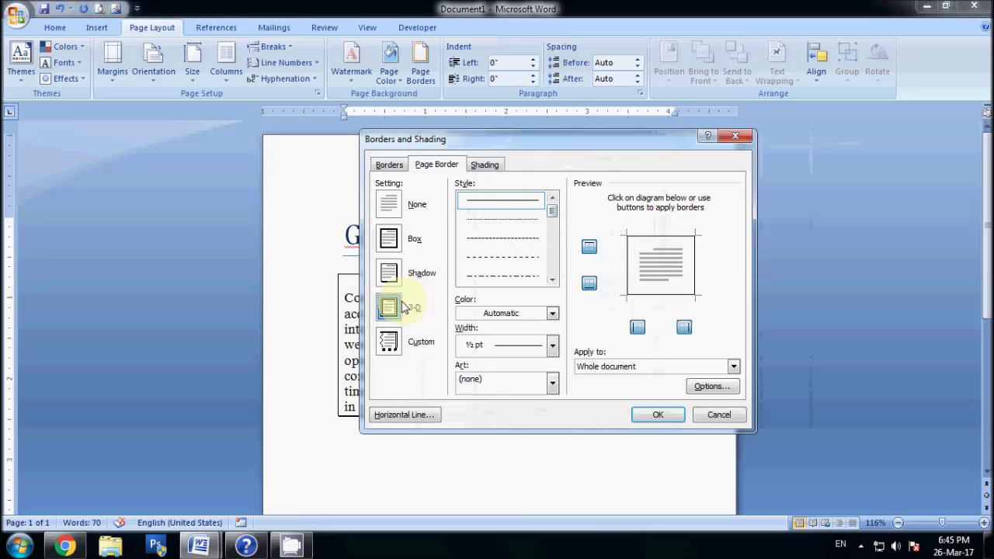
mouse_move(552, 210)
mouse_down()
mouse_move(554, 277)
mouse_move(552, 235)
mouse_up()
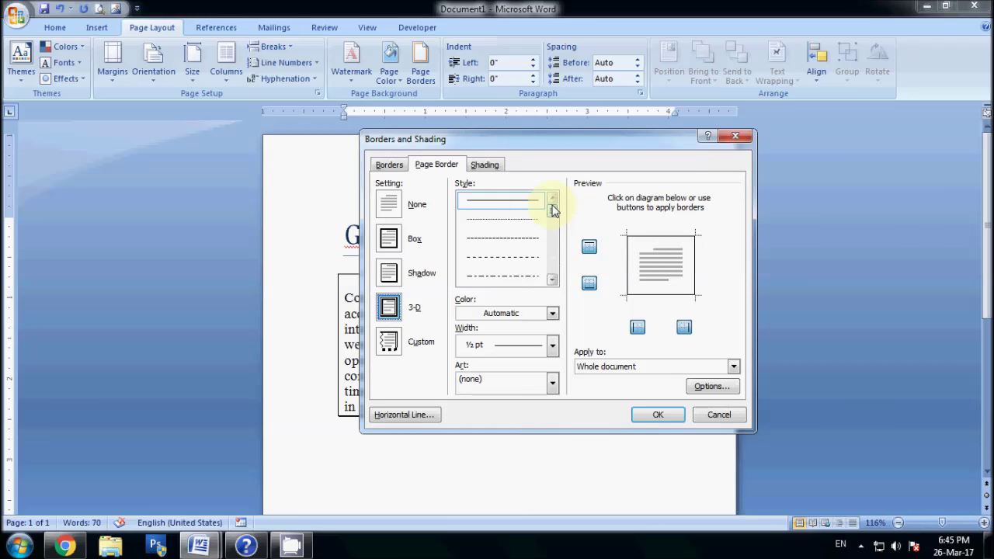
drag(552, 235, 552, 251)
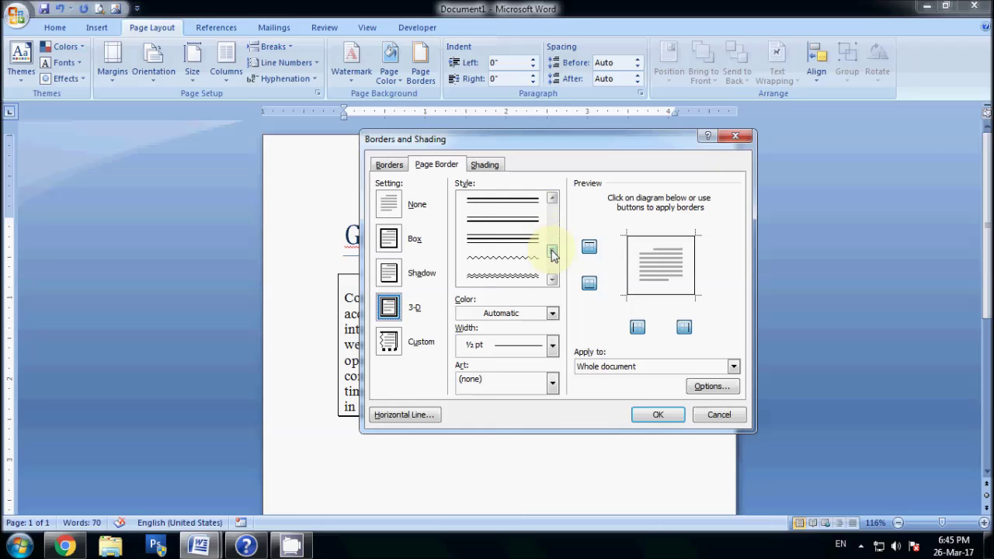
Step: Give the 3-D page border a double-line style, 3 pt width and red colour, and apply it
click(525, 276)
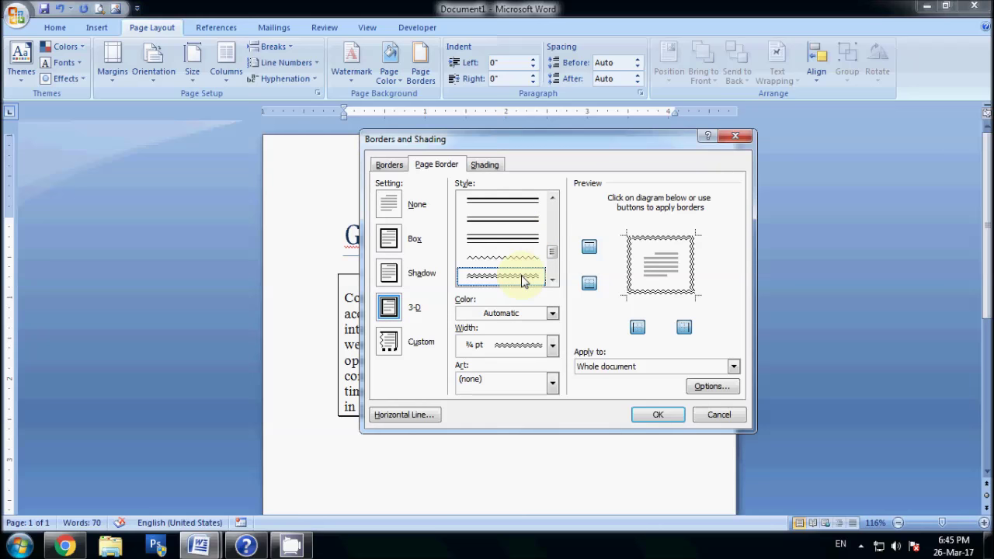
click(553, 346)
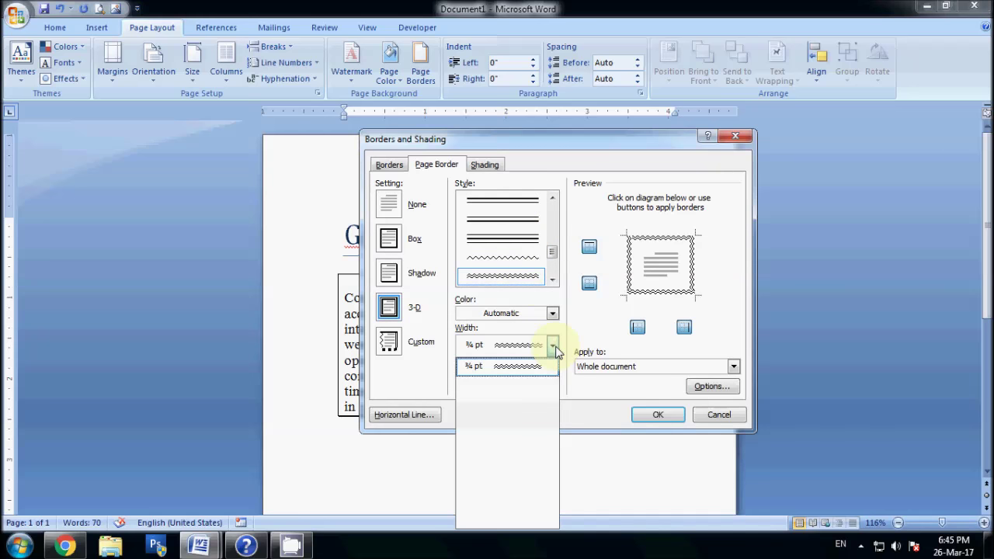
click(554, 347)
scroll(512, 244, up, 1)
click(516, 238)
click(553, 313)
click(552, 348)
click(551, 347)
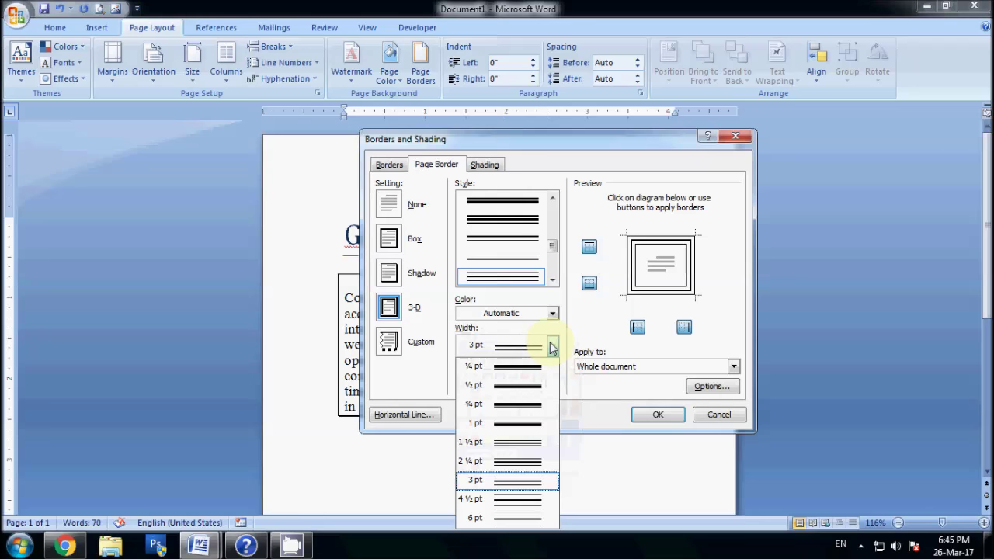
click(552, 347)
click(553, 313)
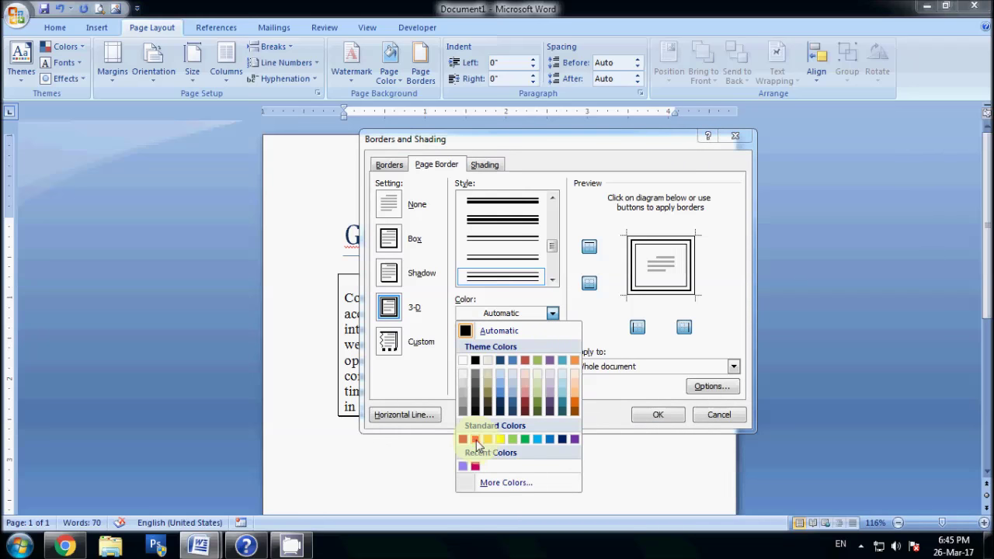
click(476, 440)
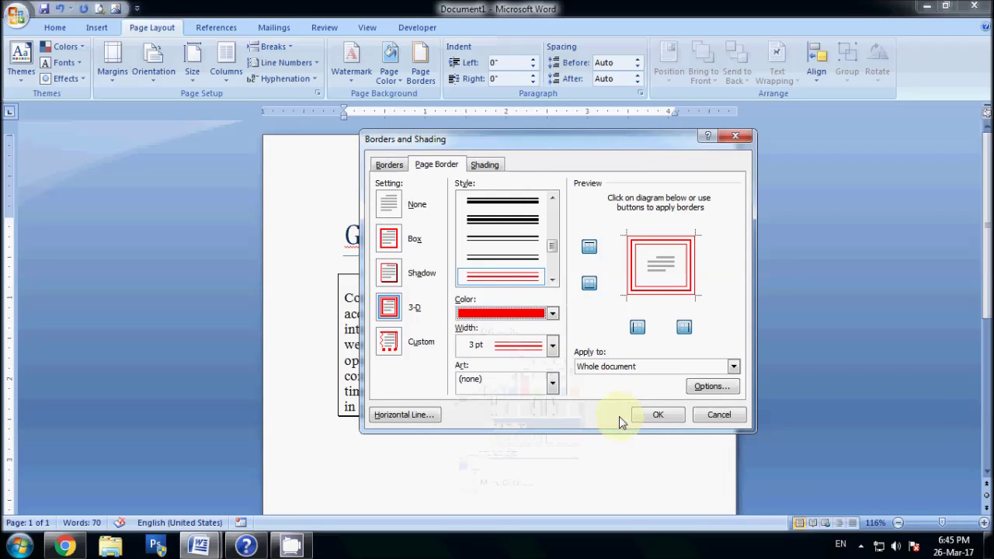
click(651, 415)
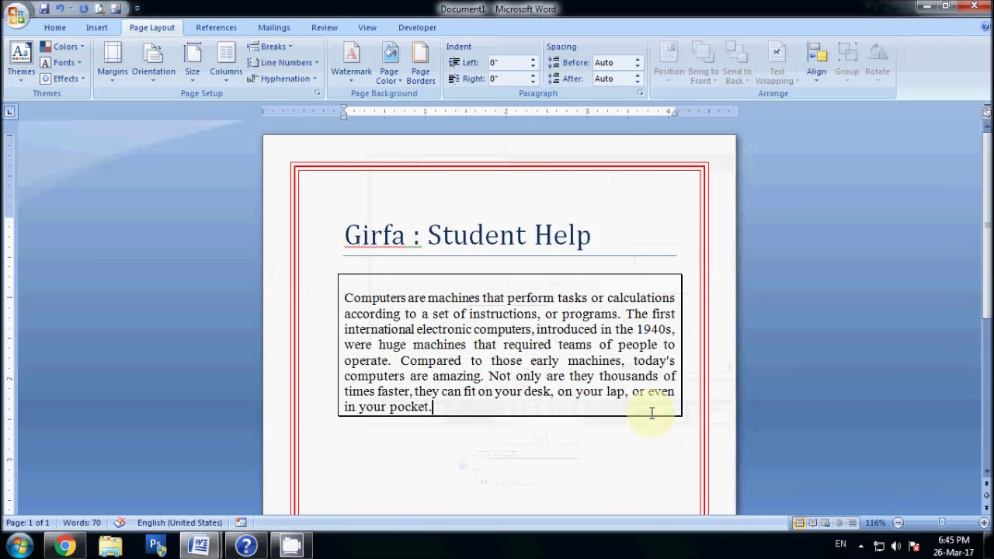
Step: Add two page breaks to show the border on new pages, then undo back to one page
scroll(651, 414, down, 5)
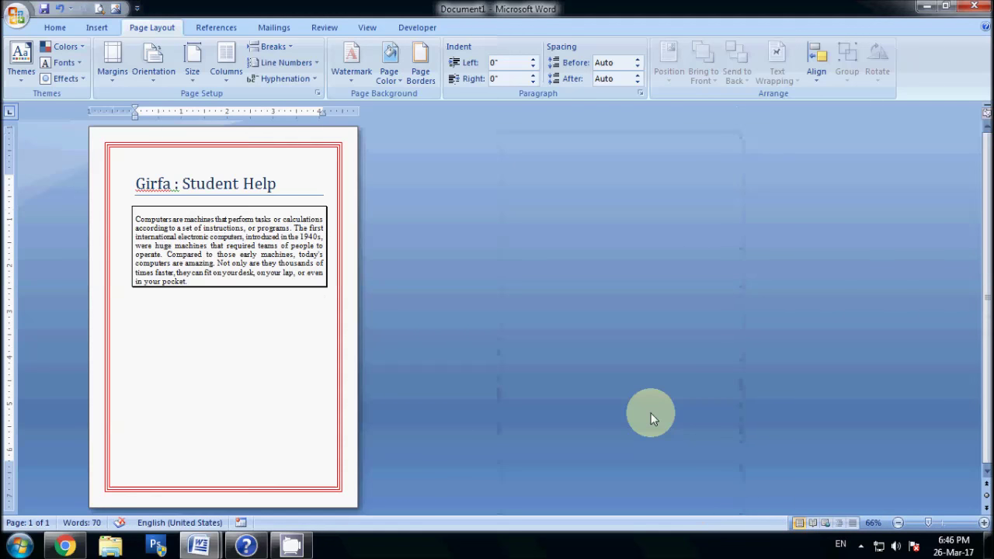
key(ctrl+Return)
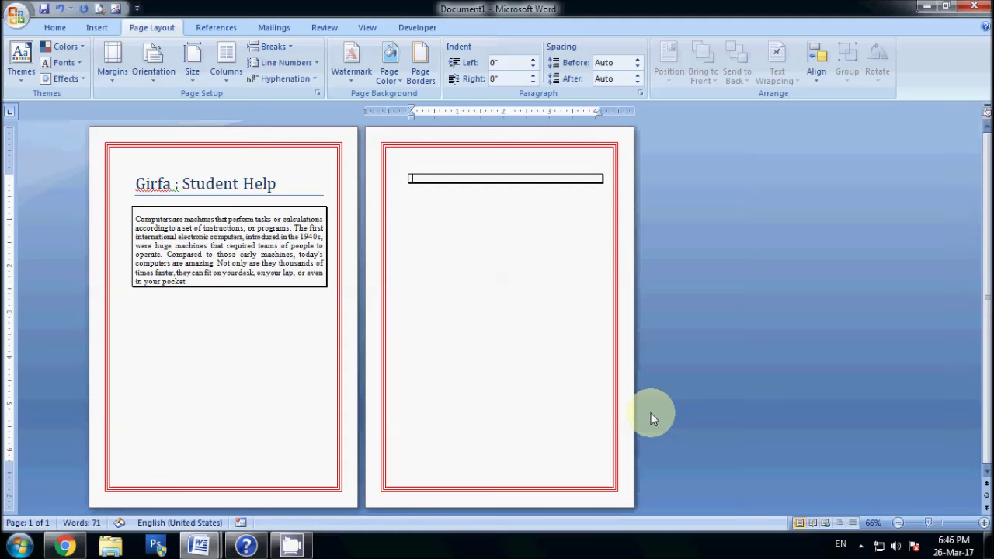
key(ctrl+Return)
key(ctrl+z)
key(ctrl+z)
scroll(292, 351, up, 2)
scroll(376, 371, up, 3)
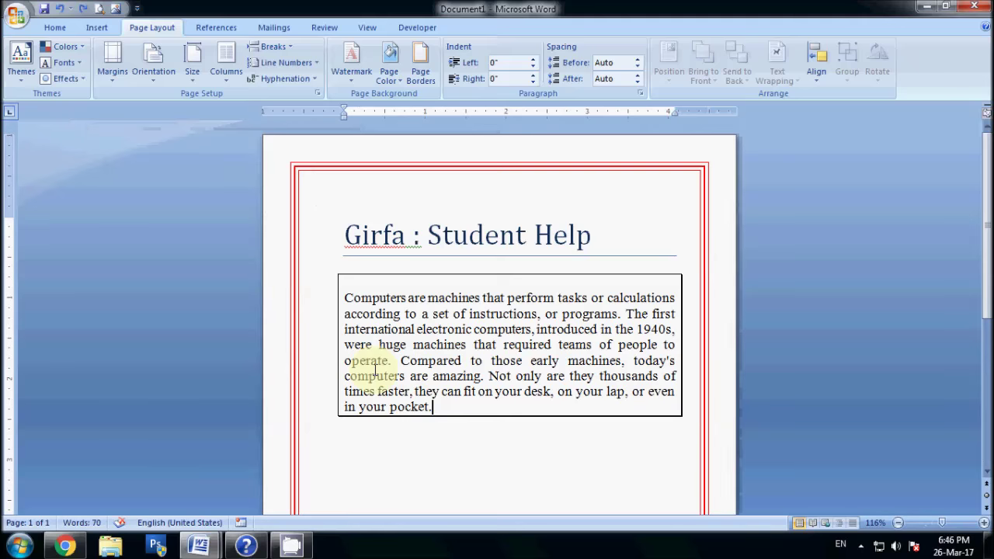
Step: Choose the purple-and-teal art border in the page border settings and apply it
click(412, 82)
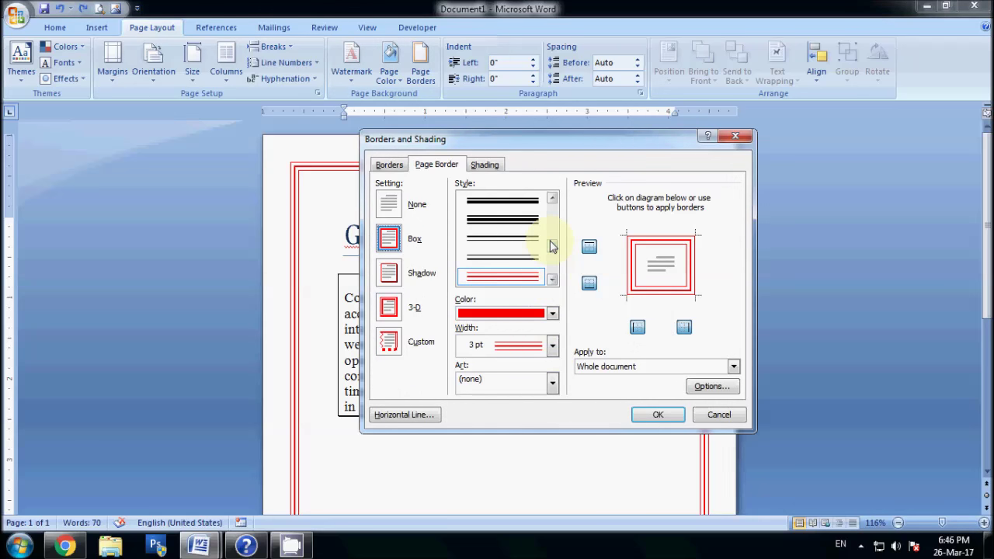
drag(552, 247, 550, 264)
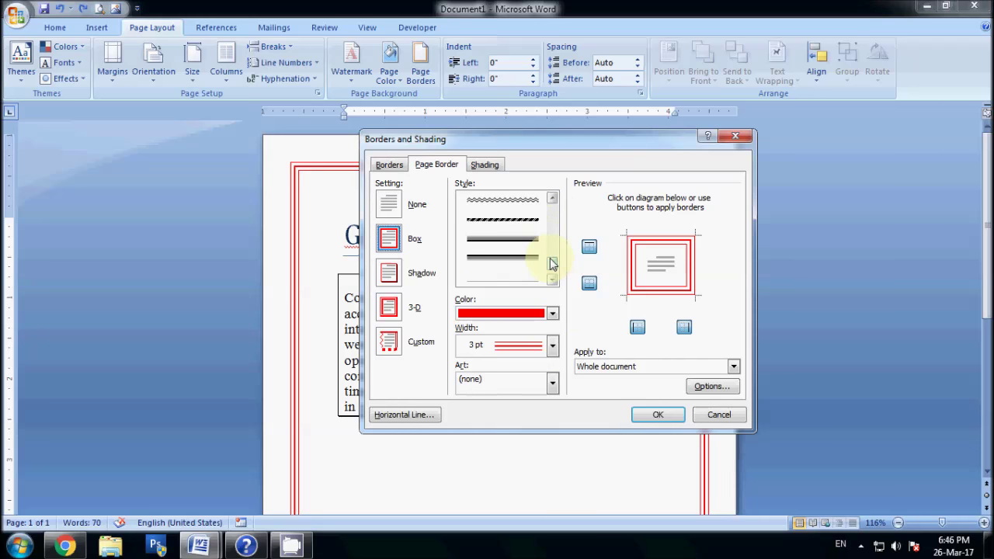
click(552, 381)
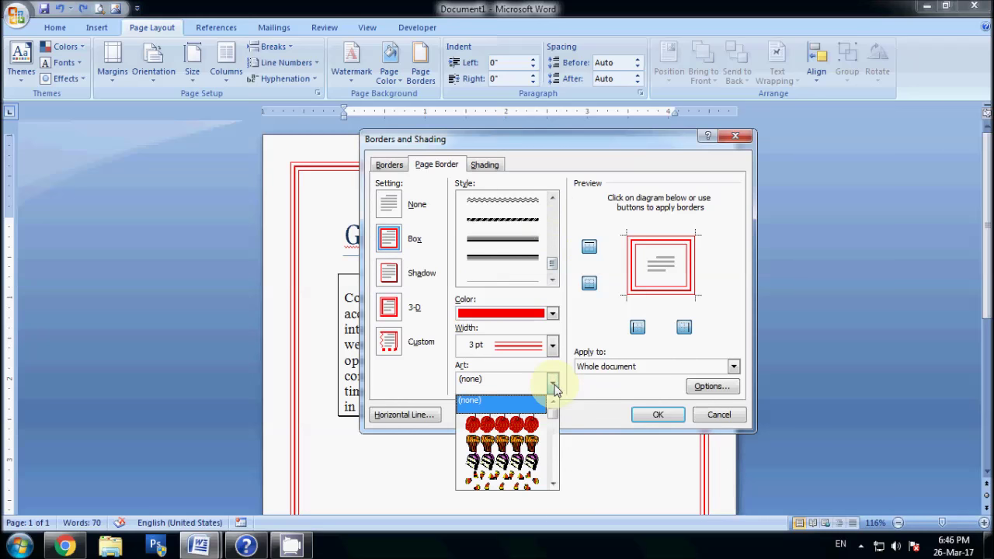
drag(551, 420, 551, 438)
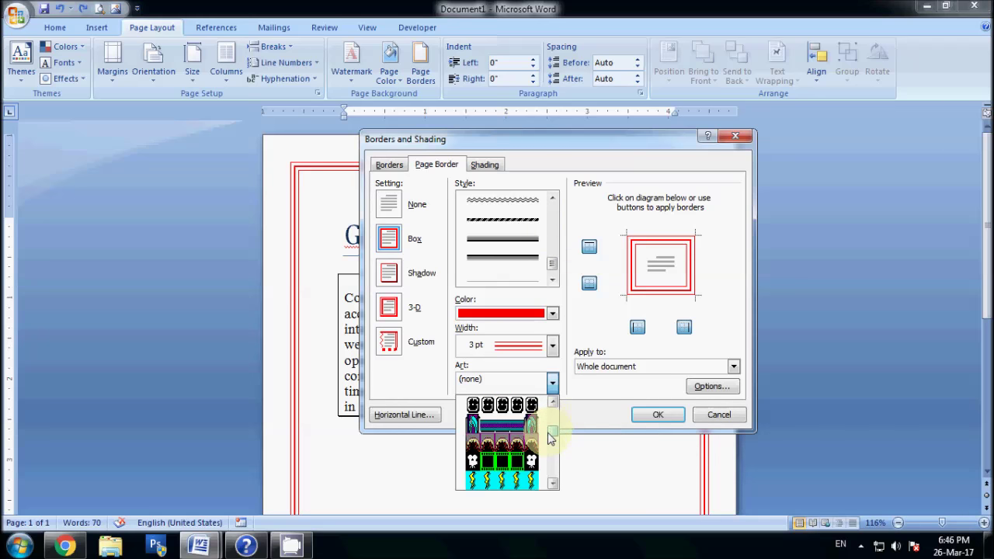
click(530, 428)
click(652, 418)
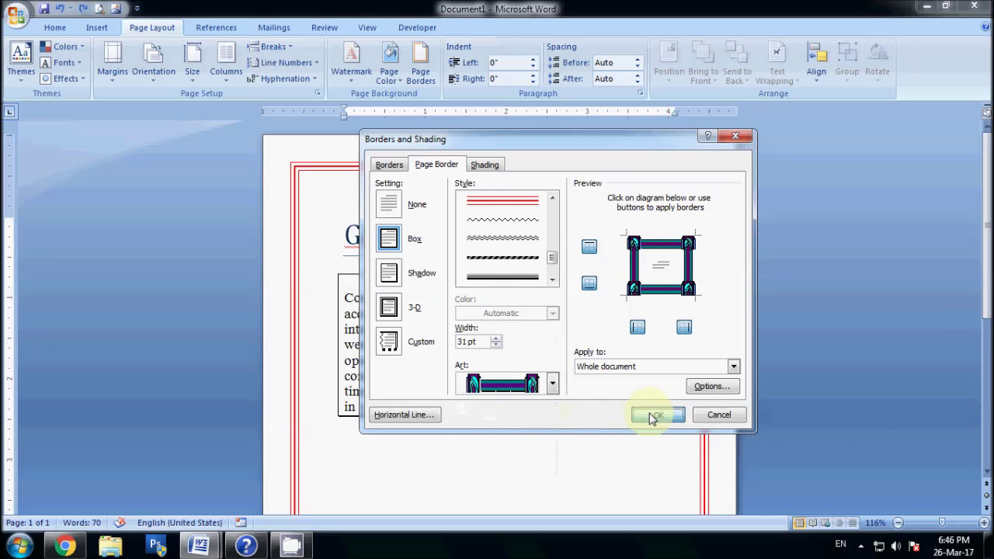
Step: Add a page break to preview the art border on a new page, then remove it
ctrl+scroll(619, 405, down, 5)
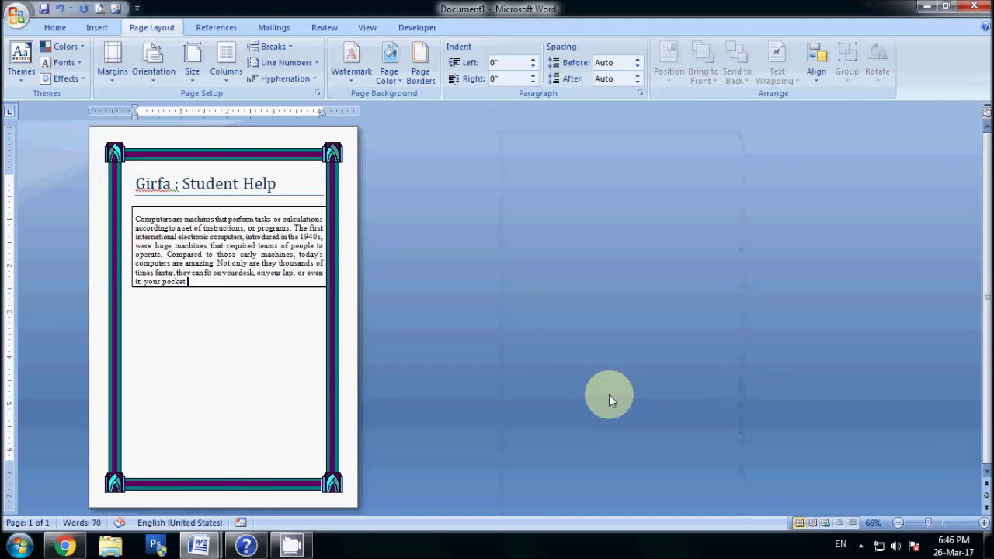
key(ctrl+Return)
key(ctrl+Return)
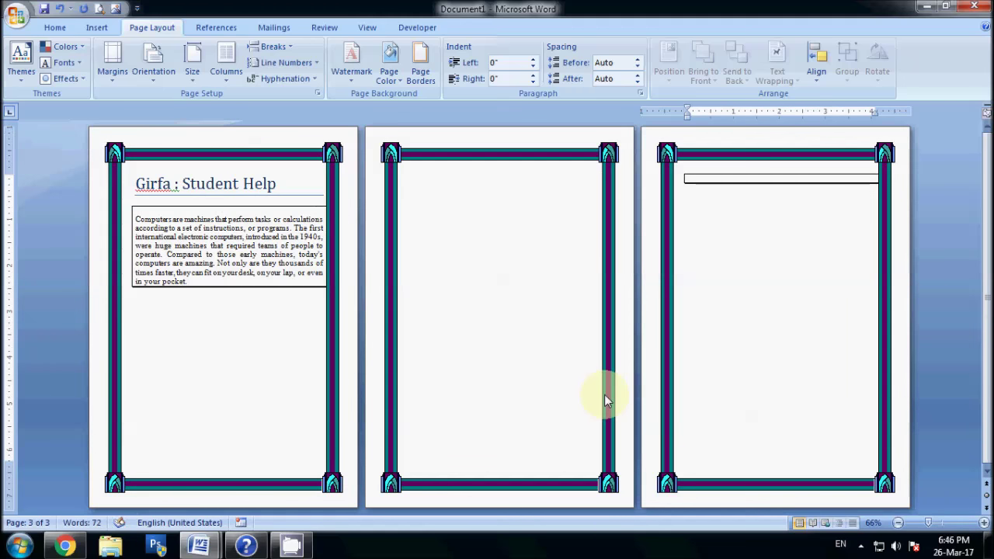
key(BackSpace)
key(BackSpace)
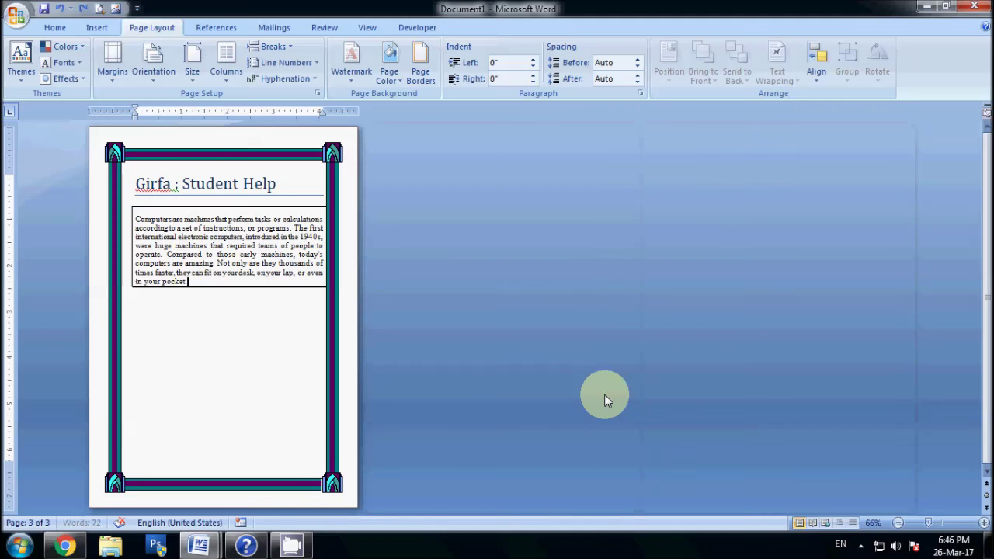
ctrl+scroll(322, 388, up, 5)
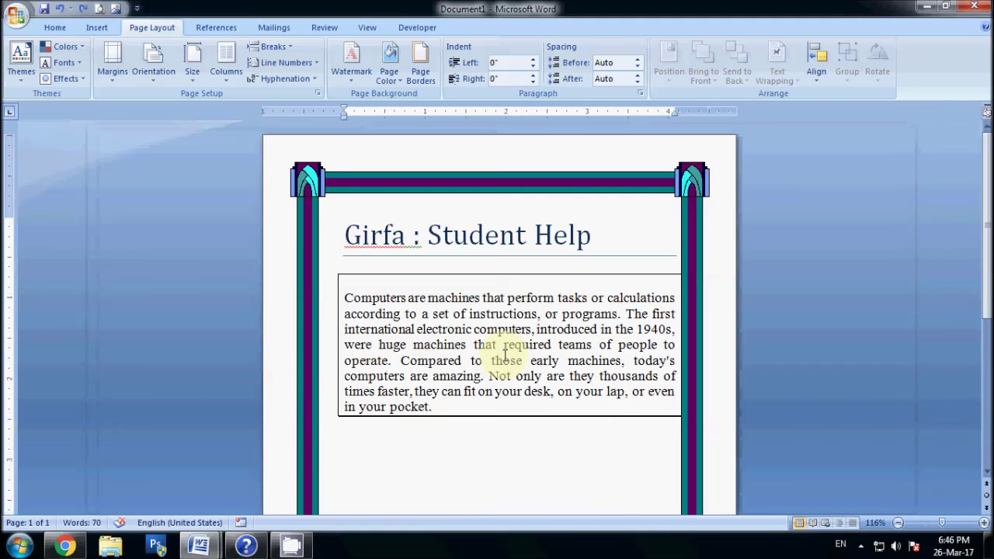
click(421, 58)
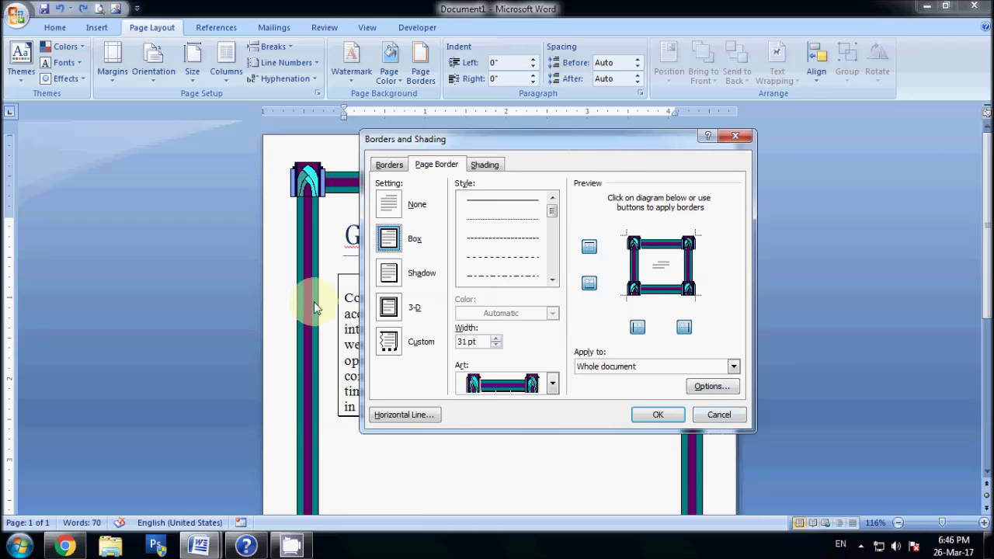
click(636, 268)
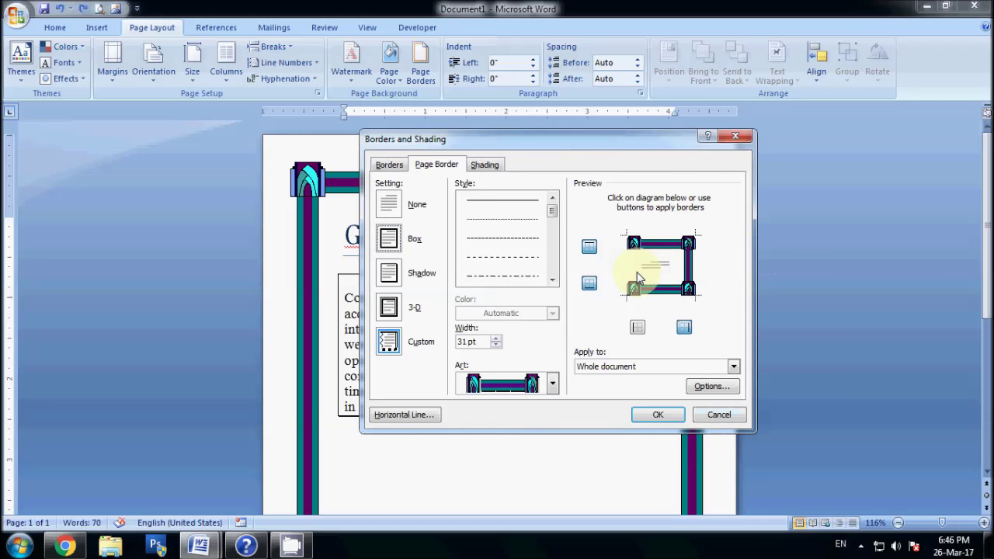
click(689, 265)
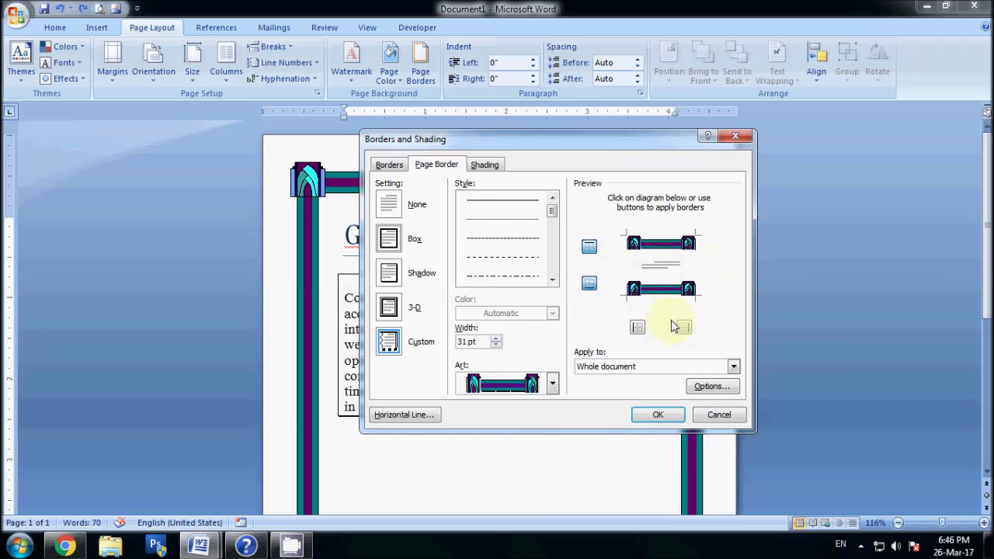
click(660, 414)
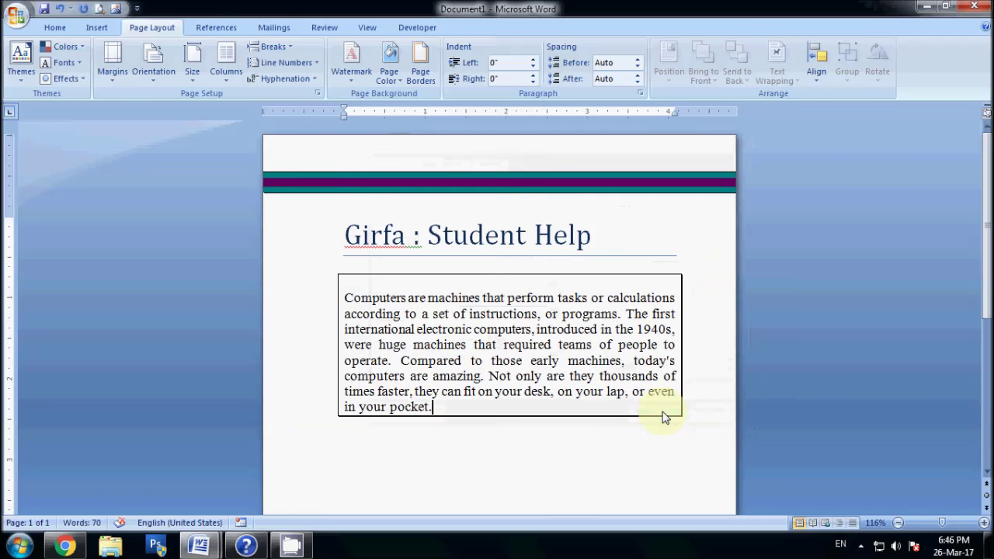
scroll(663, 412, down, 5)
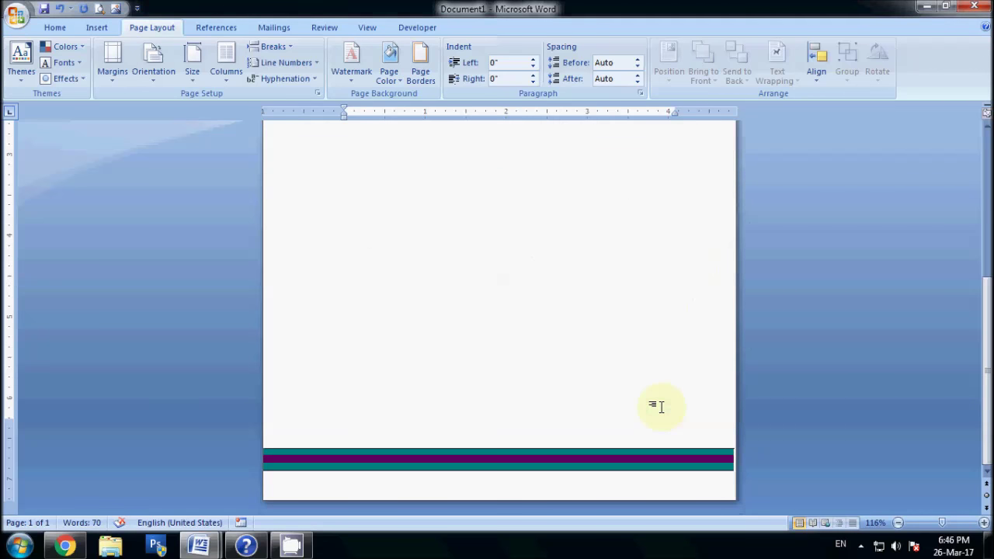
ctrl+scroll(663, 412, down, 5)
key(ctrl+z)
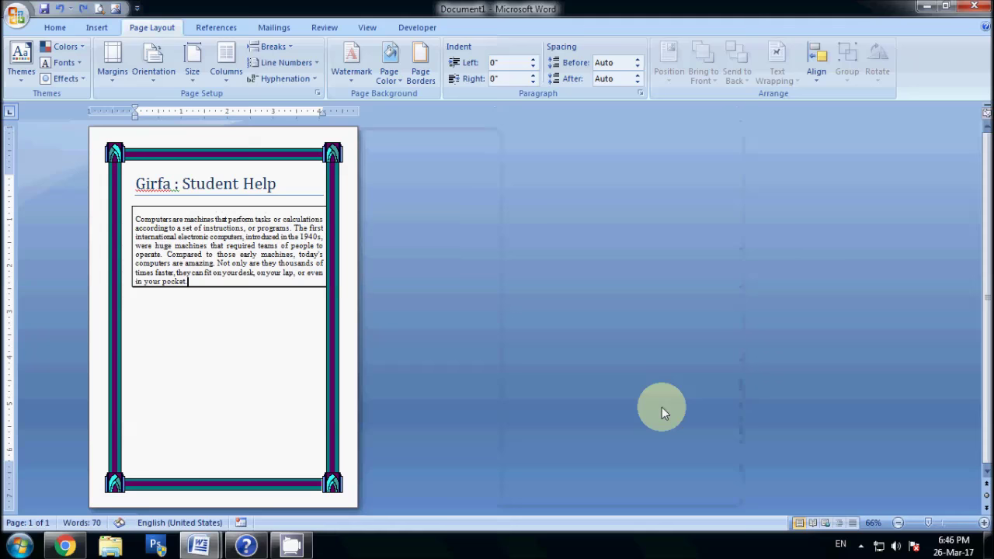
Step: Remove the page border by choosing the None setting
click(424, 82)
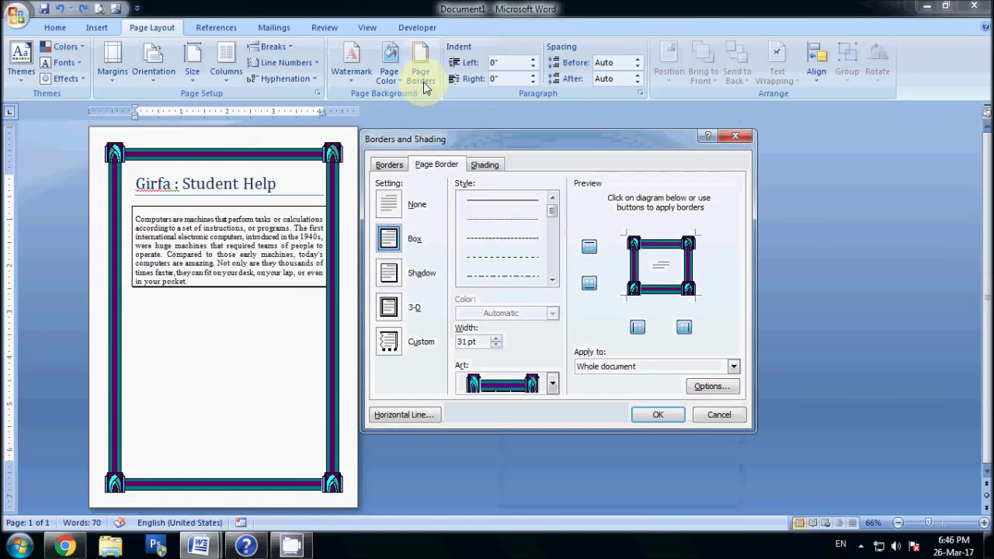
click(390, 203)
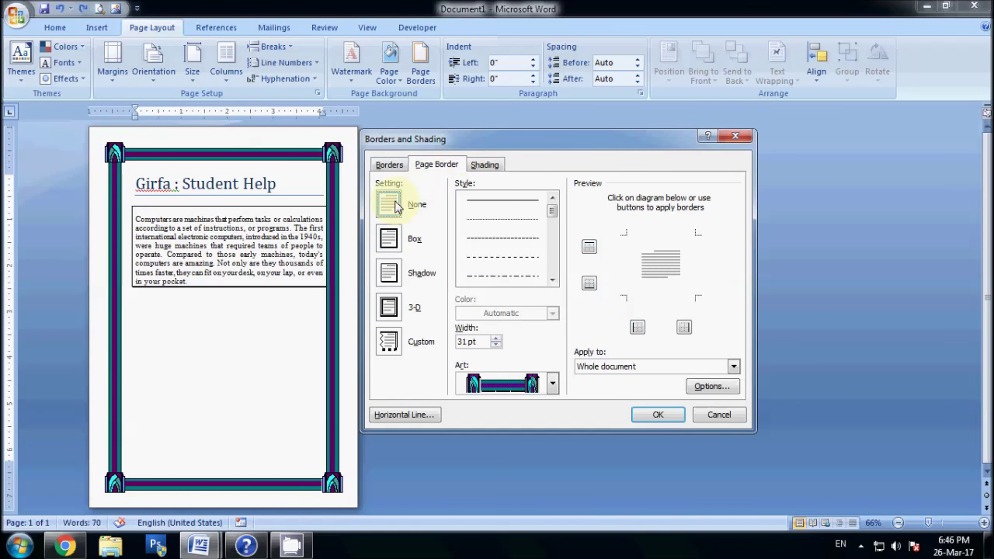
click(655, 415)
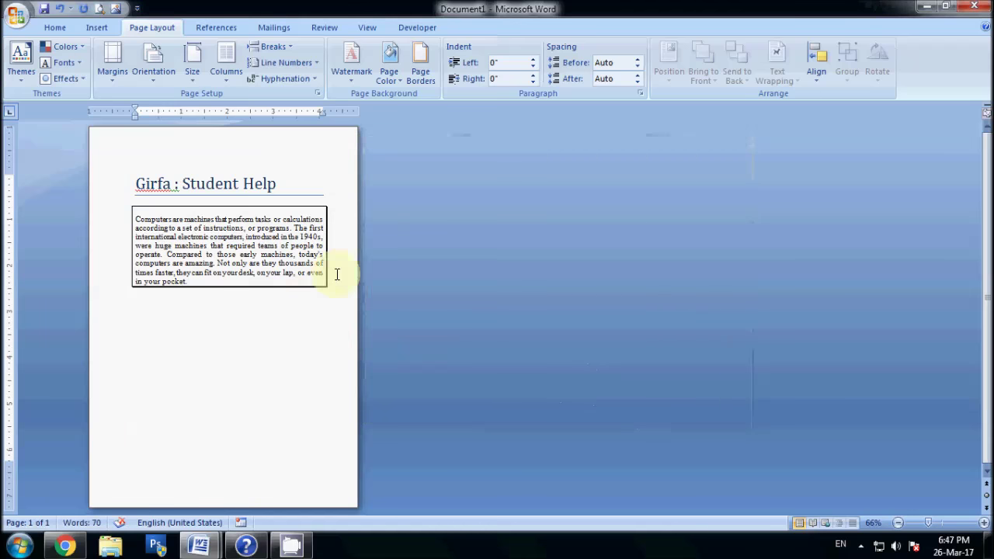
Step: Add a blank line below the boxed paragraph's text
scroll(373, 290, up, 4)
scroll(432, 303, up, 2)
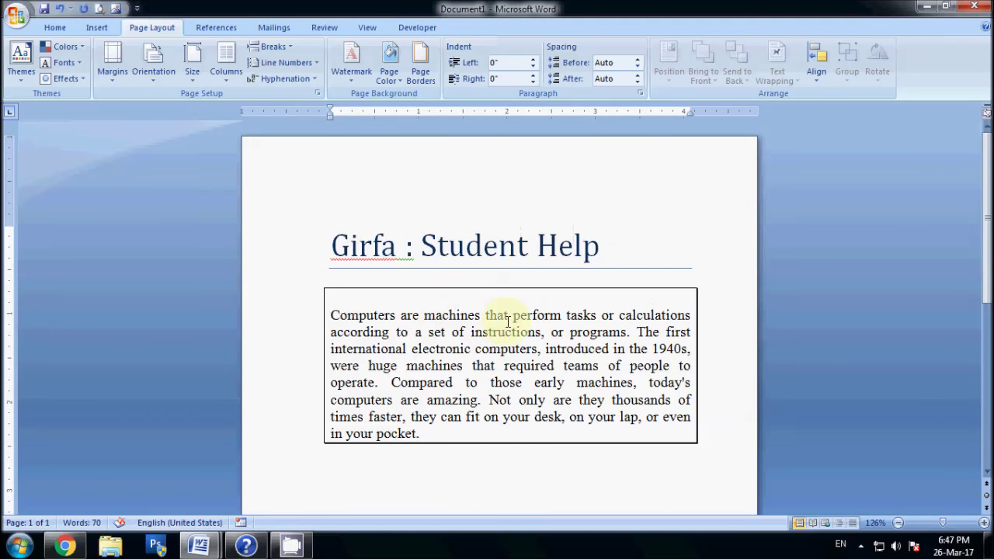
scroll(509, 320, down, 1)
key(Return)
key(Return)
key(Return)
key(Return)
scroll(505, 314, down, 2)
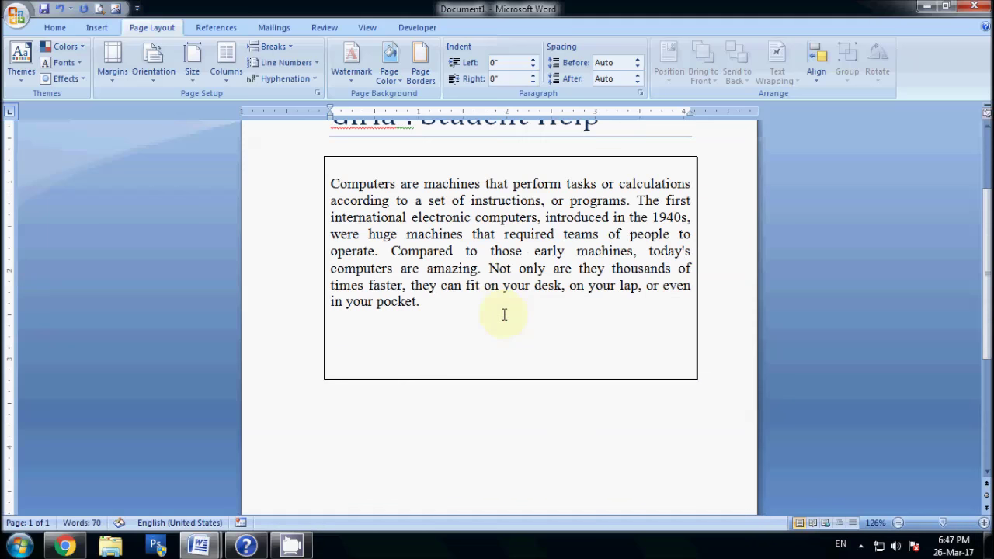
scroll(466, 332, up, 1)
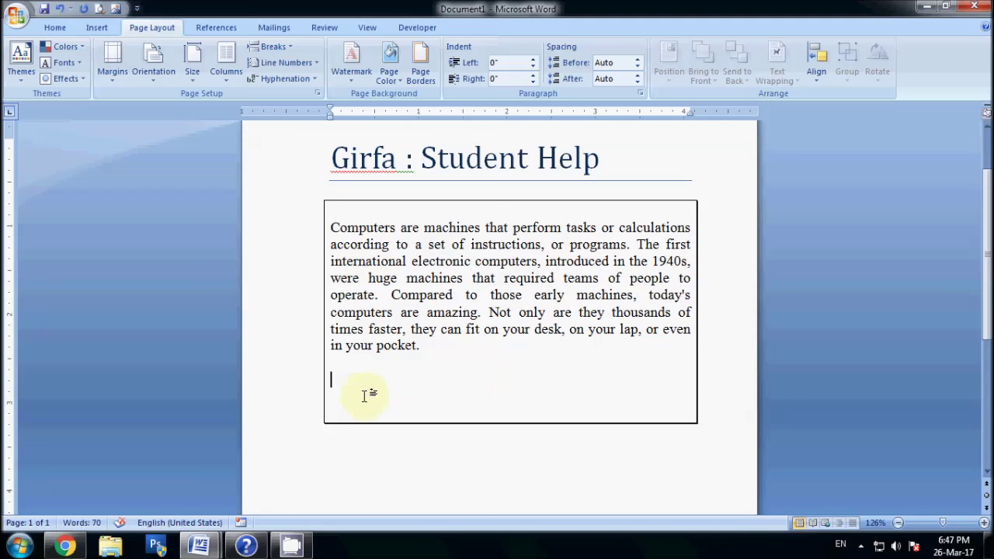
Step: Type 'Lorem Ipsum' and adjust its left indent with the Indent Left spinner
text(Lorem Ipsum,)
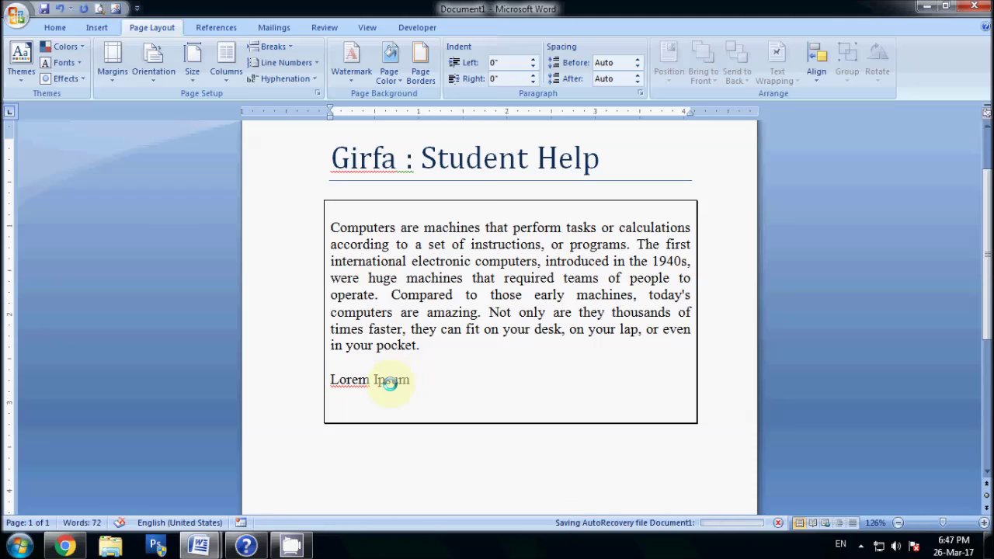
click(533, 62)
click(534, 62)
click(533, 62)
click(533, 63)
click(533, 62)
click(534, 62)
click(533, 67)
click(533, 67)
click(533, 67)
click(533, 67)
Step: Bring the Lorem Ipsum left indent to 0.3", then open border settings for the body paragraph
click(533, 60)
click(533, 59)
click(533, 60)
click(533, 60)
click(533, 60)
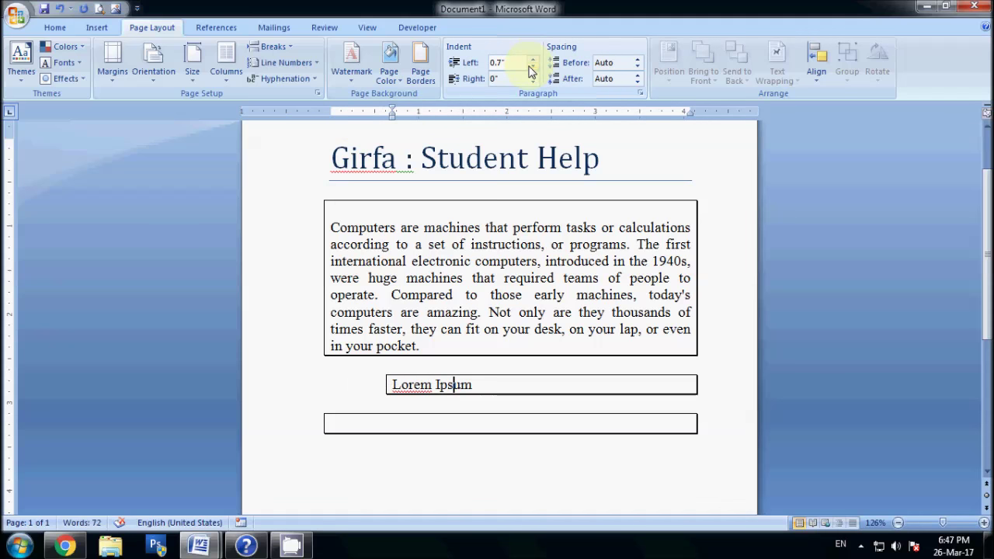
click(533, 69)
click(533, 70)
click(533, 70)
click(533, 70)
click(533, 68)
click(533, 61)
click(482, 262)
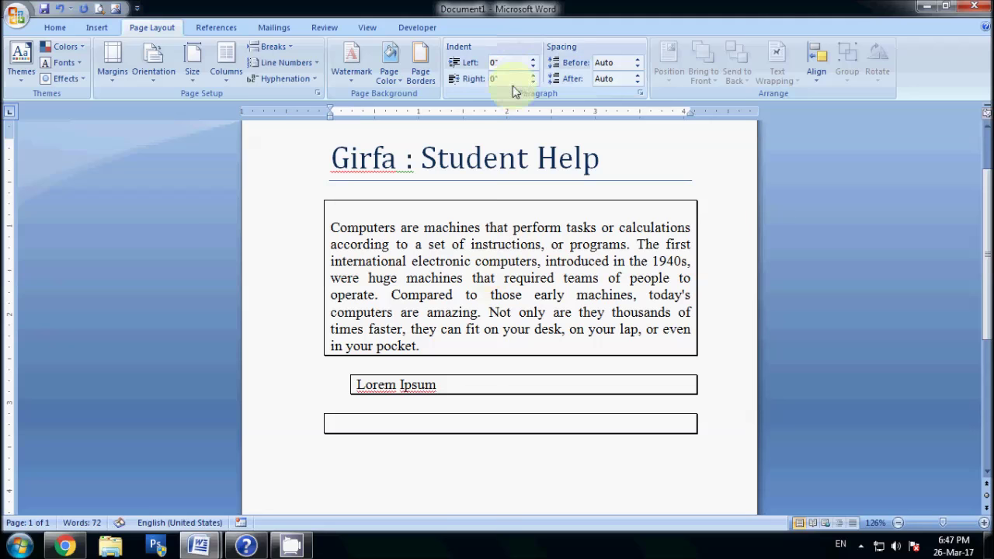
click(413, 80)
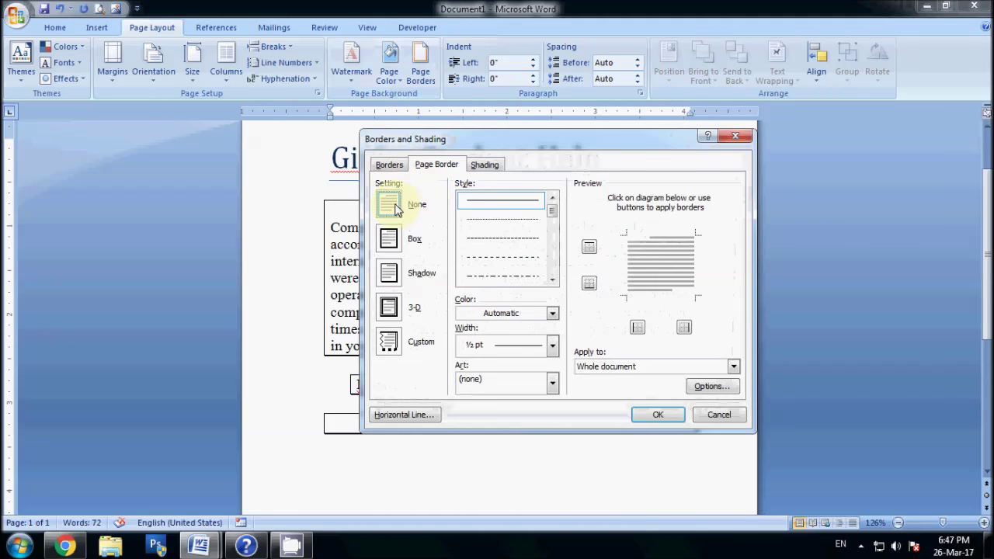
Step: Remove the body paragraph's border by choosing None on the Borders tab
click(658, 414)
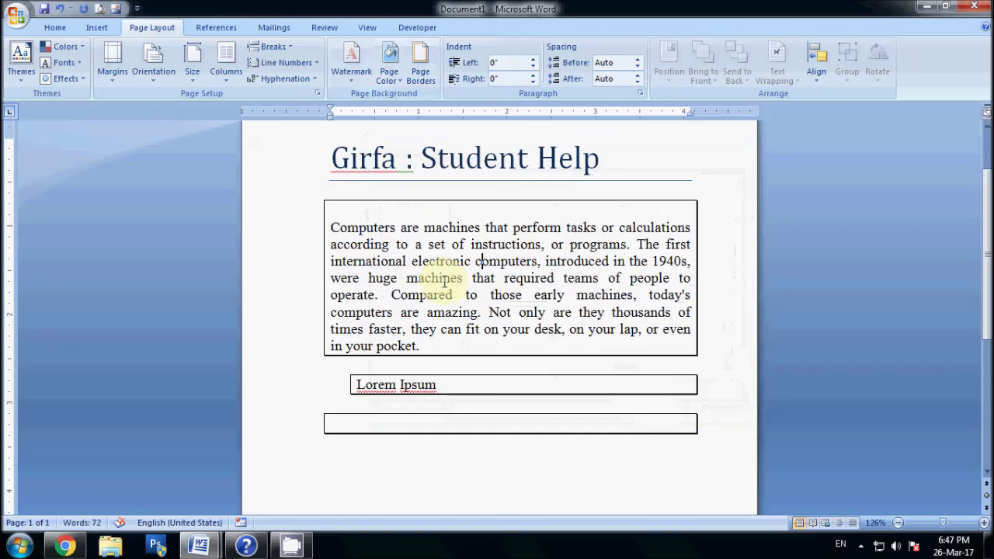
click(435, 79)
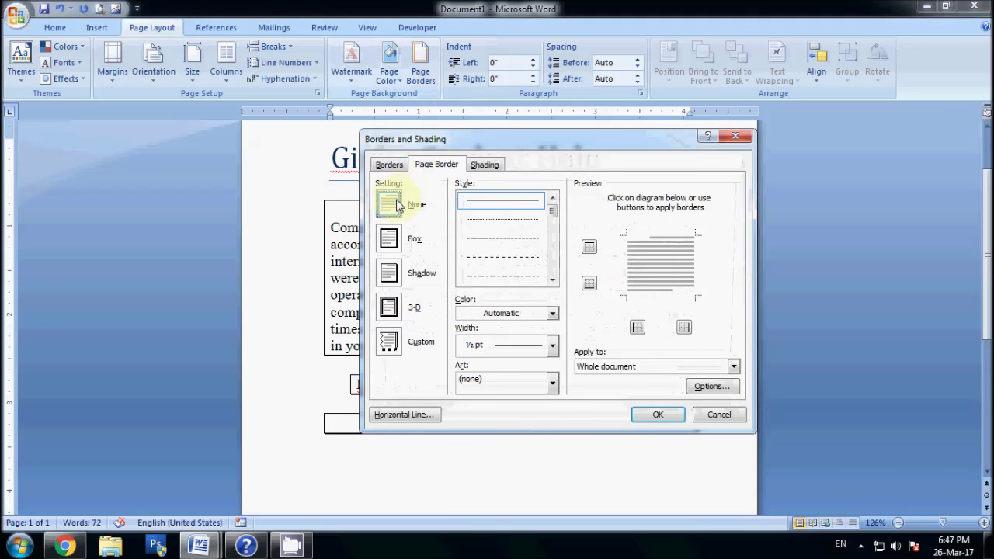
click(389, 165)
click(389, 204)
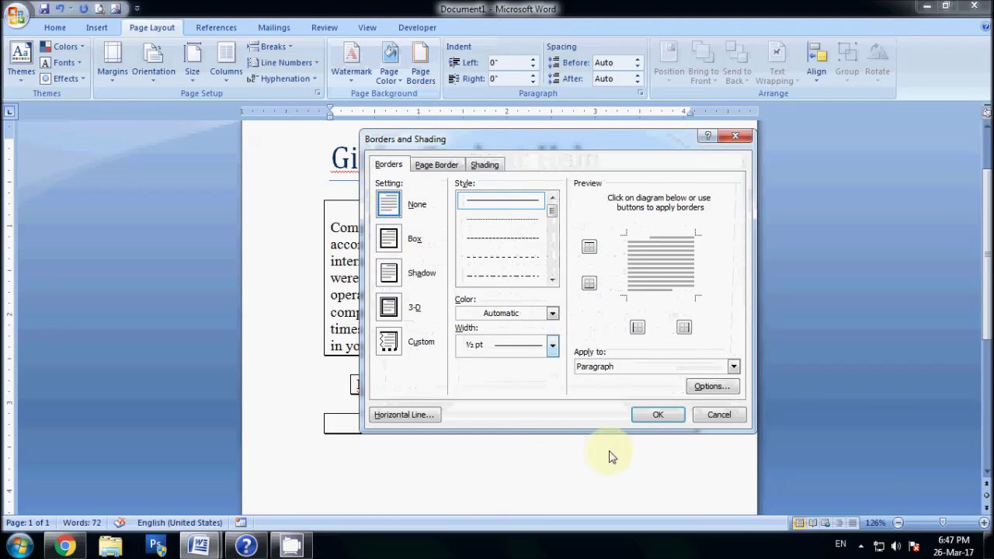
click(649, 415)
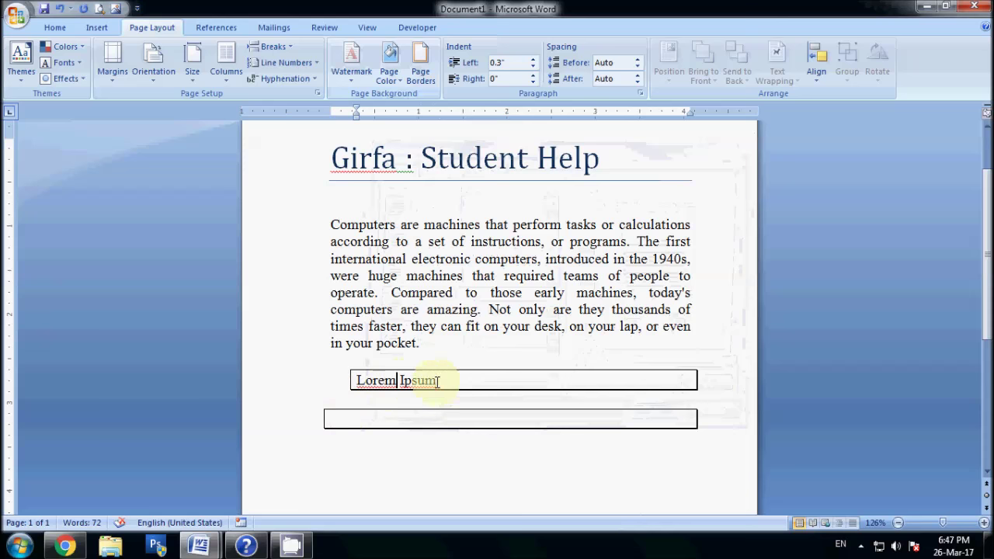
Step: Delete the Lorem Ipsum line and the leftover empty bordered line
drag(435, 380, 328, 459)
key(Delete)
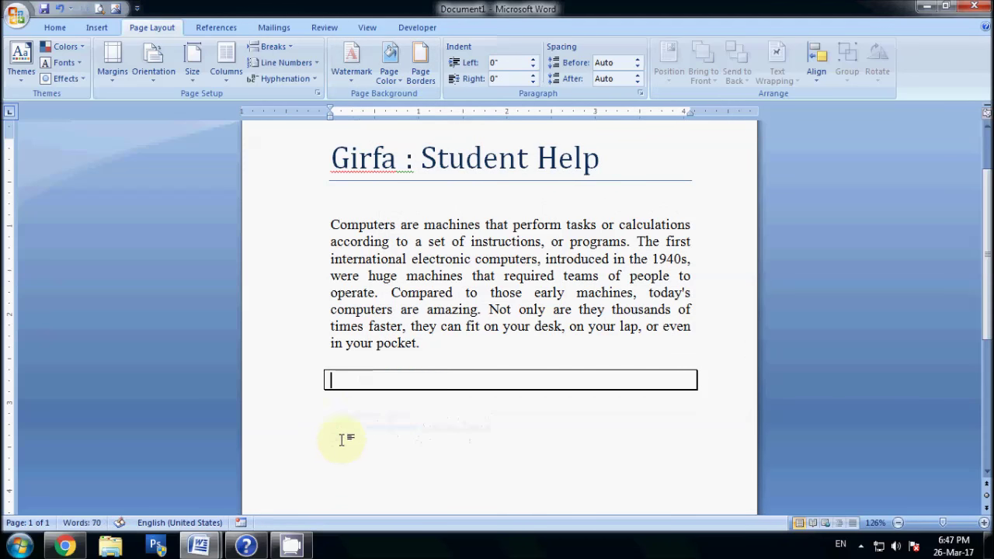
key(BackSpace)
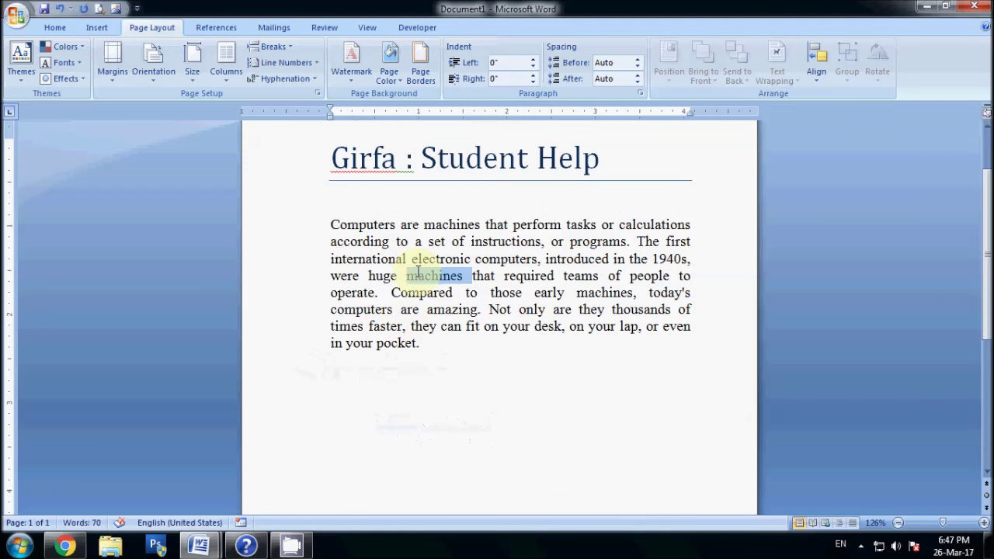
Step: Paste a copy of the computers paragraph below the original
triple_click(420, 261)
key(ctrl+c)
click(464, 353)
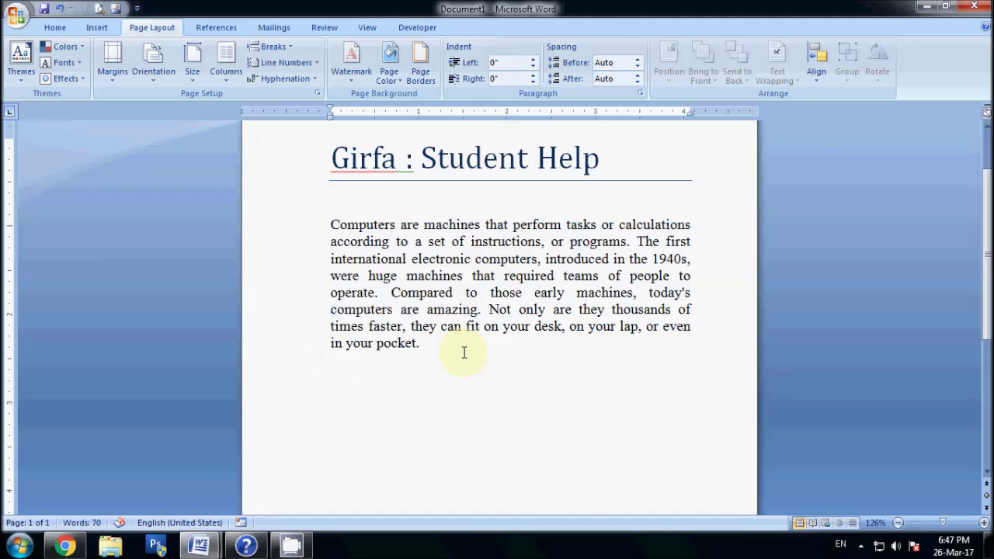
key(ctrl+v)
key(ctrl+v)
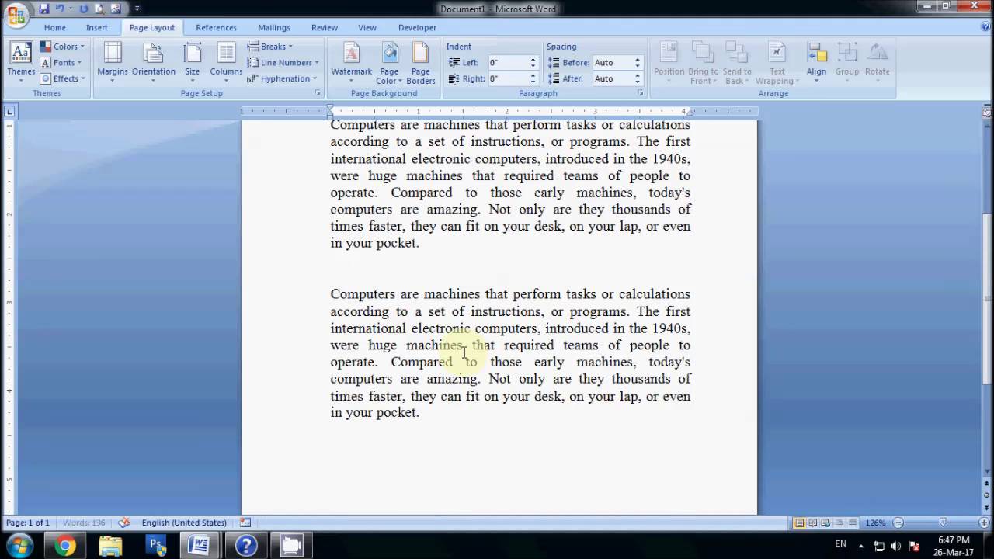
Step: Delete the extra blank line before the third paragraph
ctrl+scroll(463, 353, down, 6)
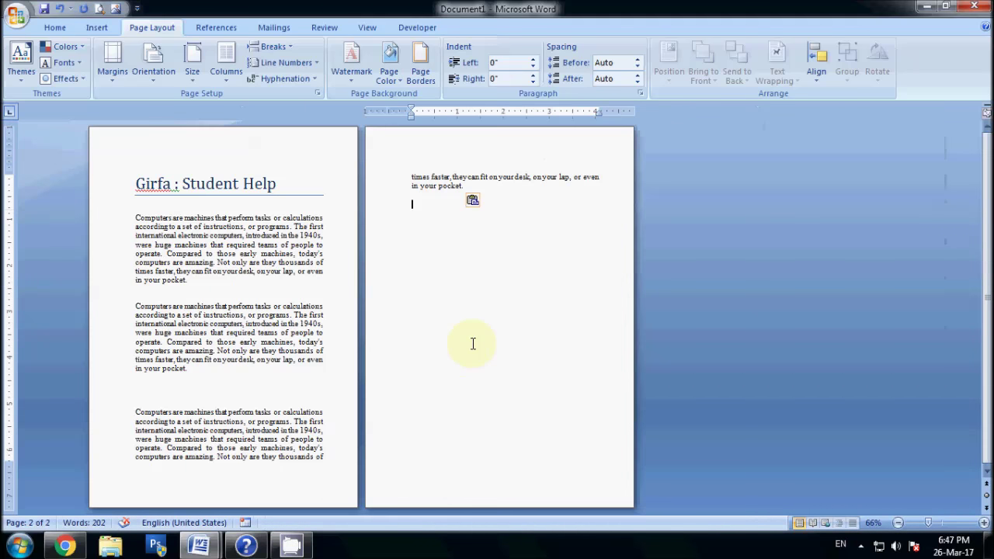
click(207, 390)
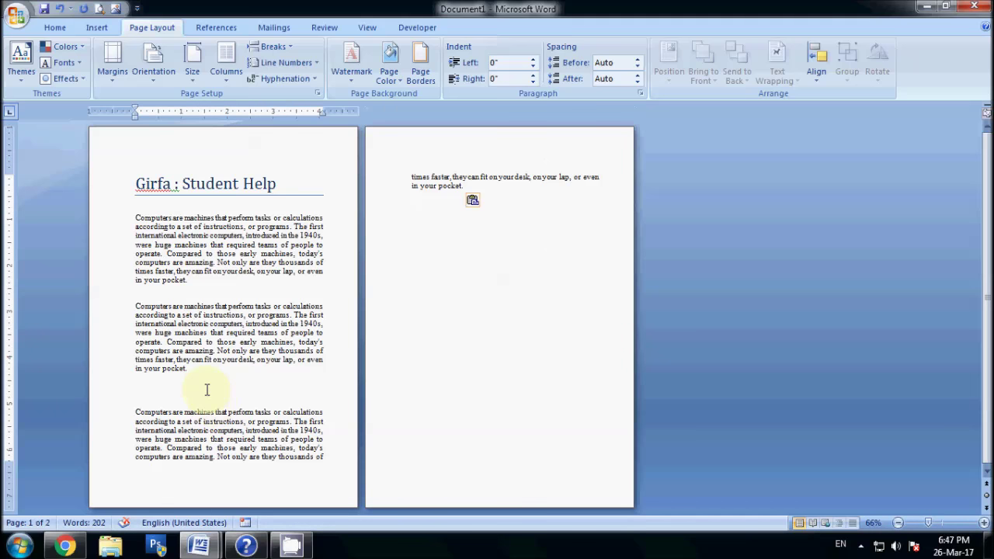
key(BackSpace)
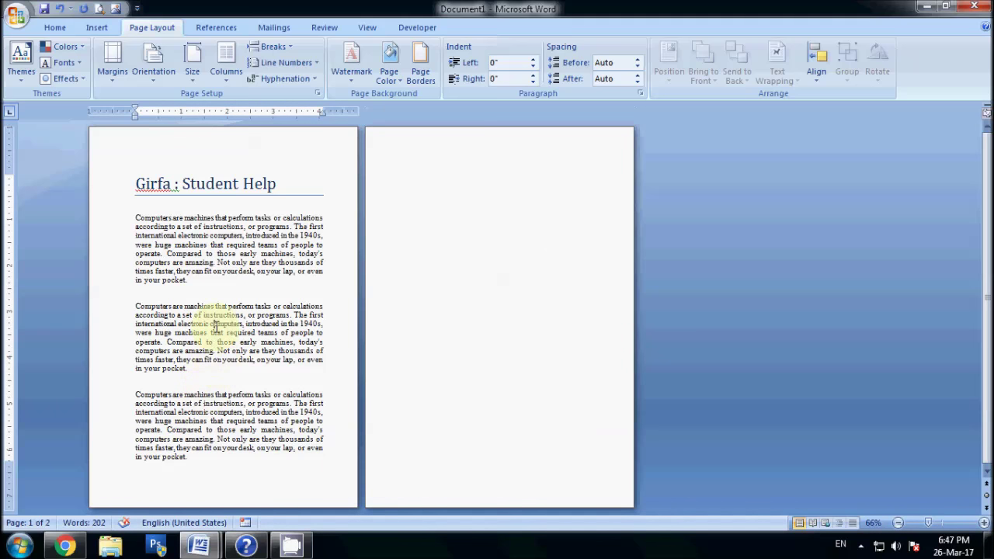
Step: Set the second paragraph's Spacing Before to 6 pt
click(212, 324)
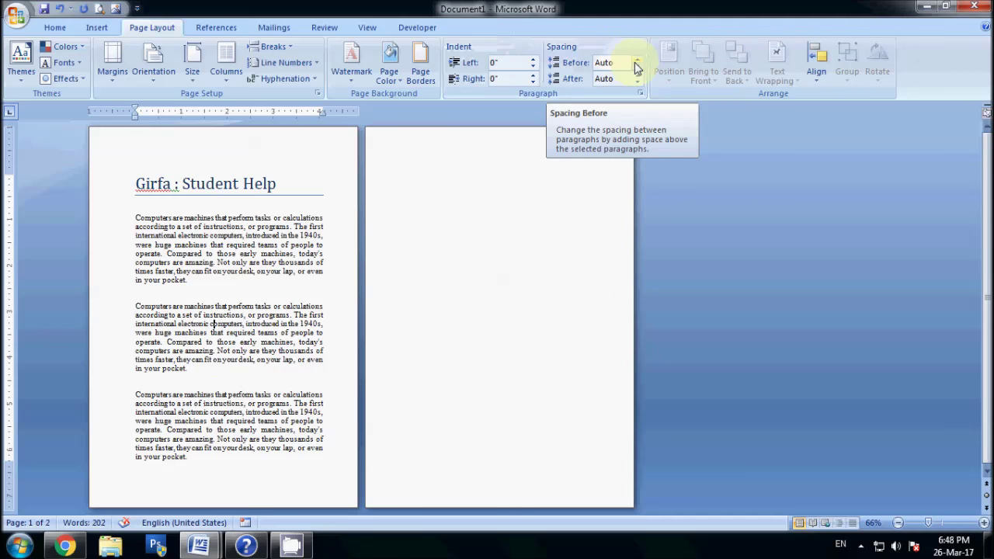
click(636, 61)
click(636, 60)
click(636, 61)
click(636, 61)
click(636, 61)
click(636, 61)
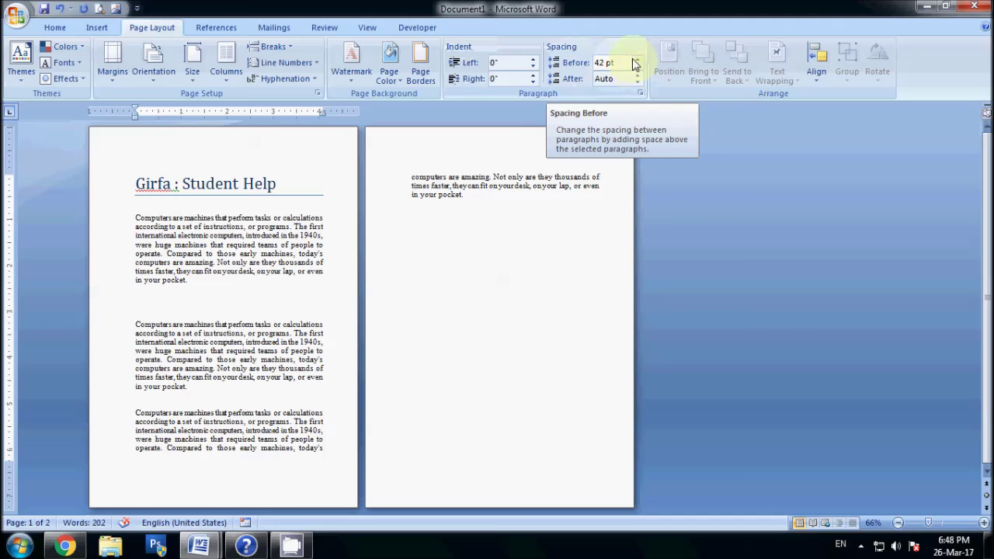
key(ctrl+z)
key(ctrl+z)
key(ctrl+z)
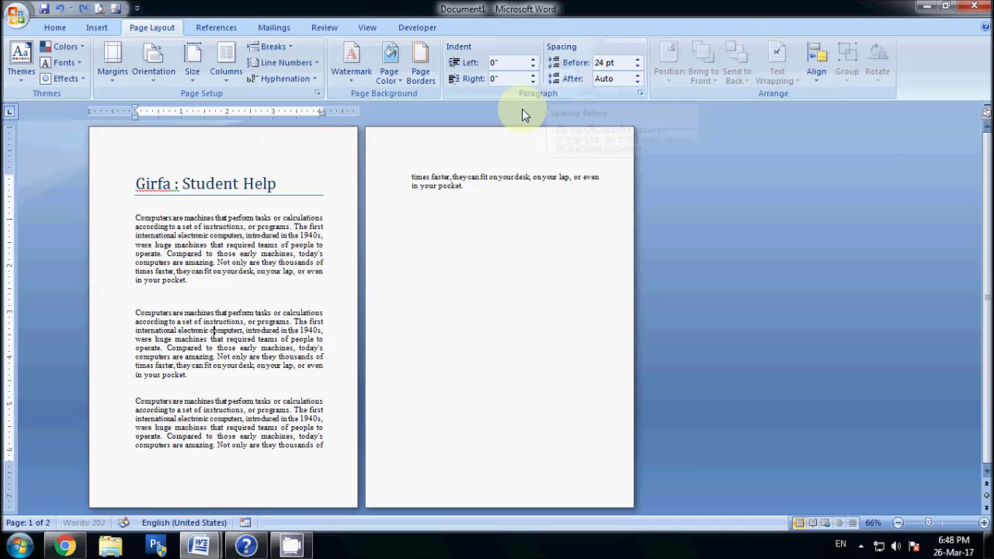
key(ctrl+z)
key(ctrl+z)
key(ctrl+z)
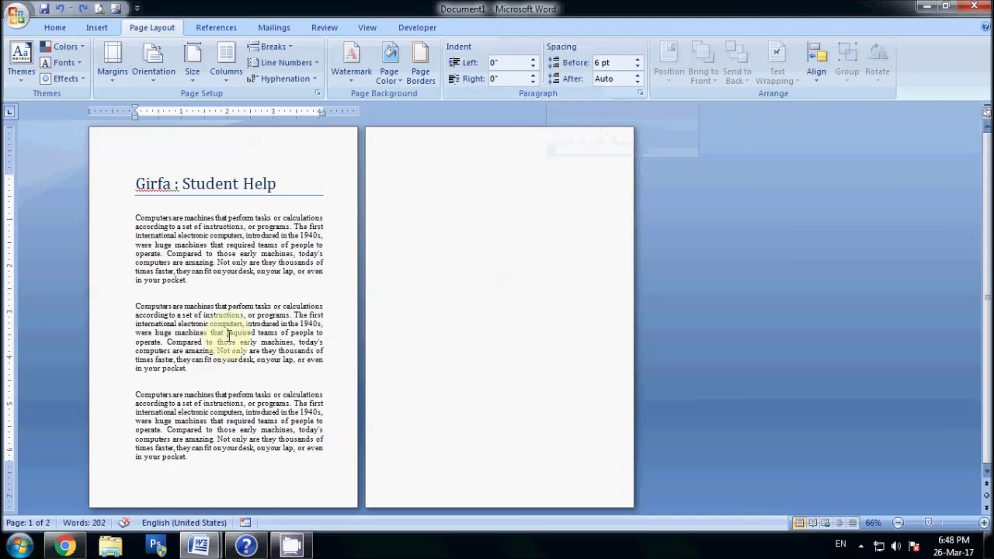
Step: Set the second paragraph's Spacing After to 48 pt
click(637, 75)
click(637, 75)
click(637, 75)
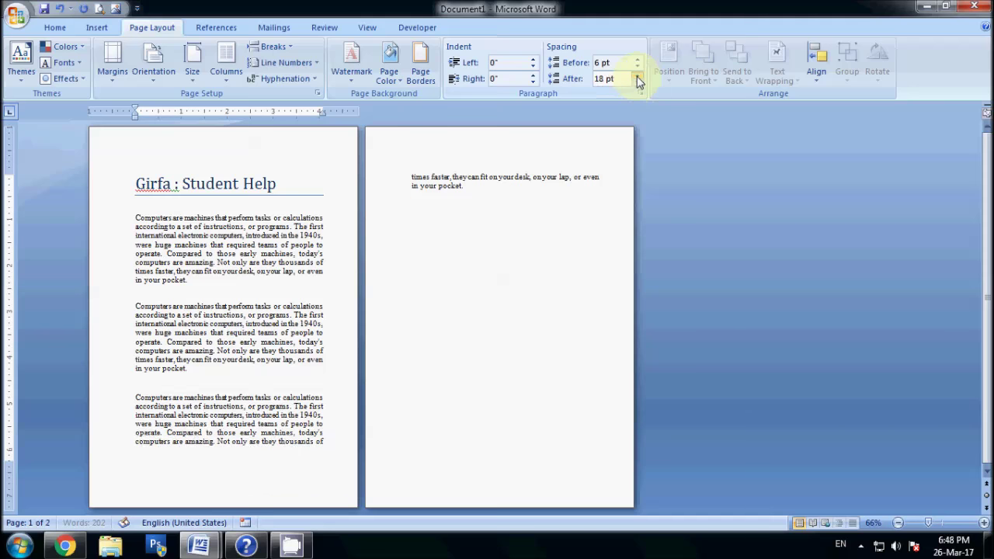
click(637, 76)
click(637, 75)
click(637, 76)
click(637, 76)
click(637, 75)
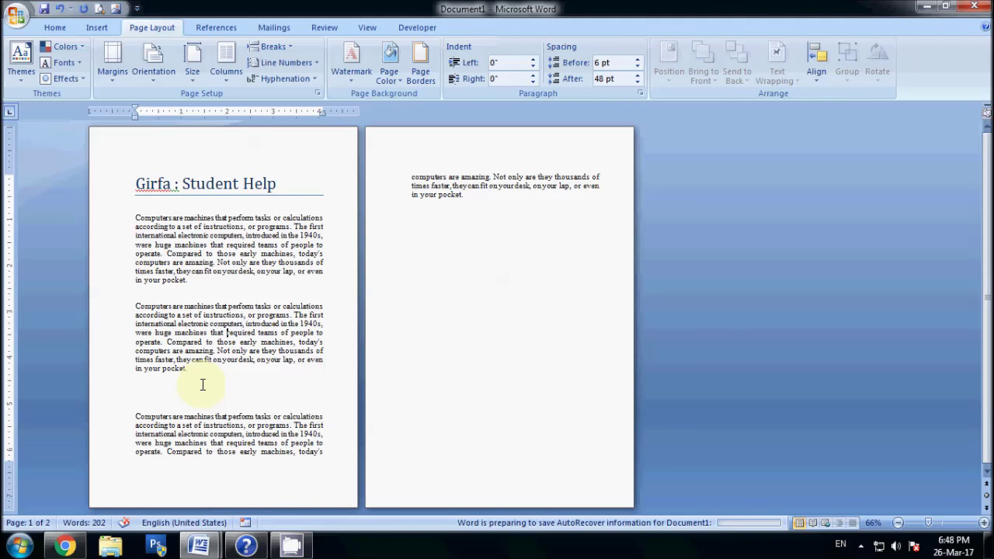
ctrl+scroll(202, 385, up, 4)
ctrl+scroll(311, 392, up, 3)
scroll(328, 393, down, 2)
scroll(335, 378, up, 6)
scroll(342, 391, down, 3)
scroll(343, 390, up, 2)
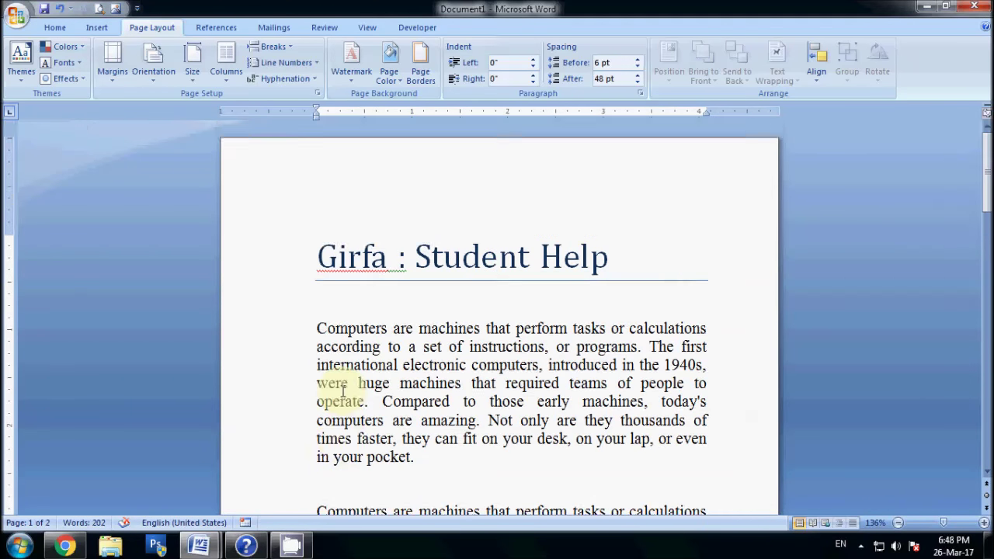
click(434, 316)
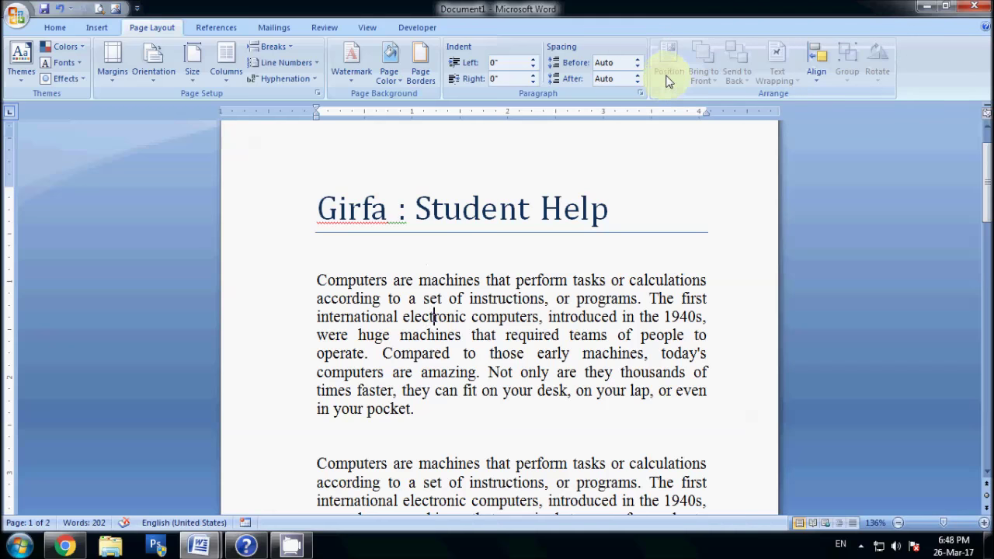
click(441, 432)
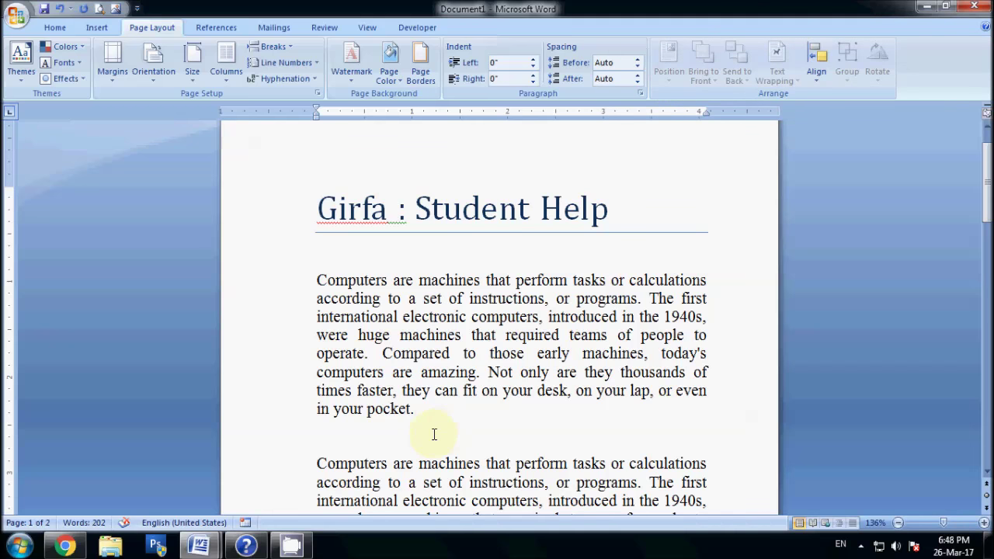
click(117, 9)
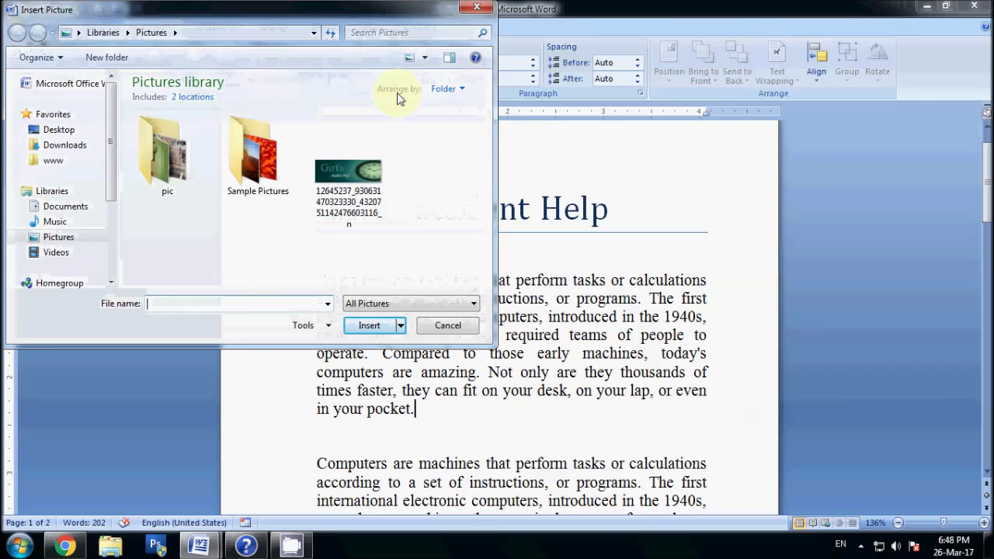
double_click(350, 177)
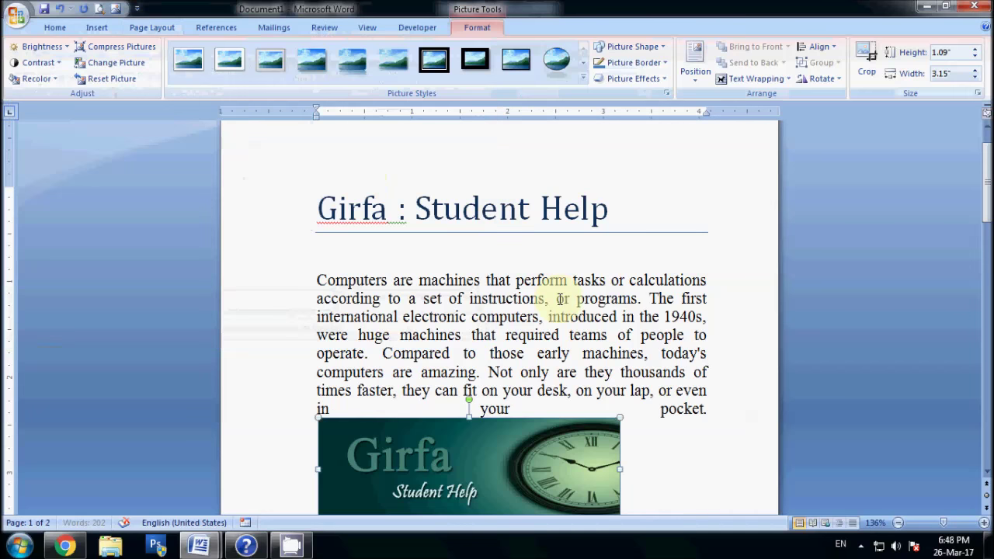
click(694, 71)
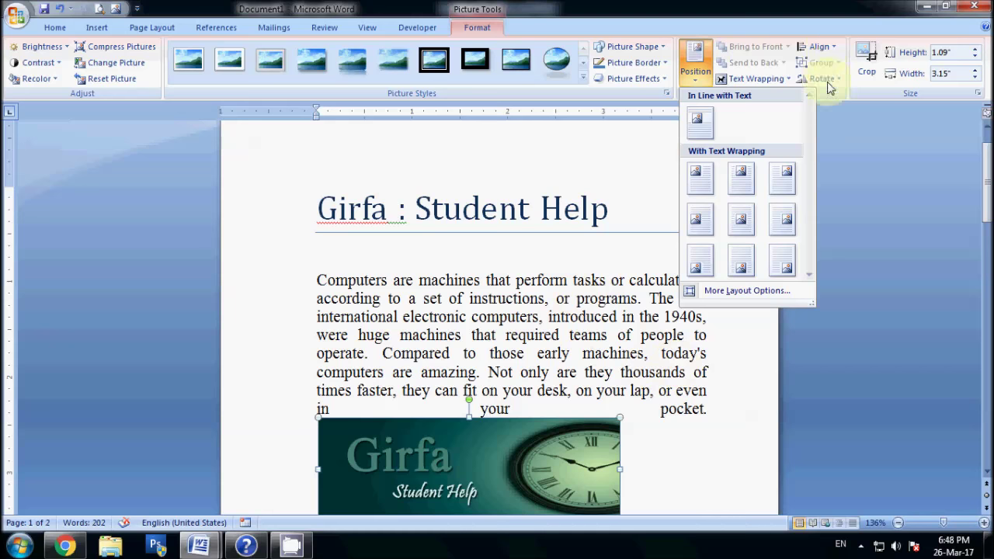
click(829, 48)
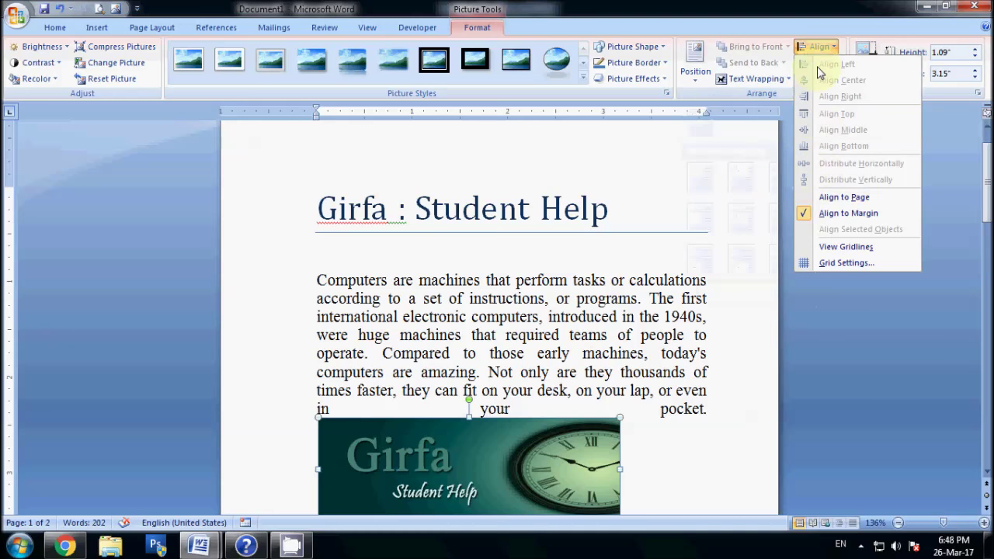
click(704, 412)
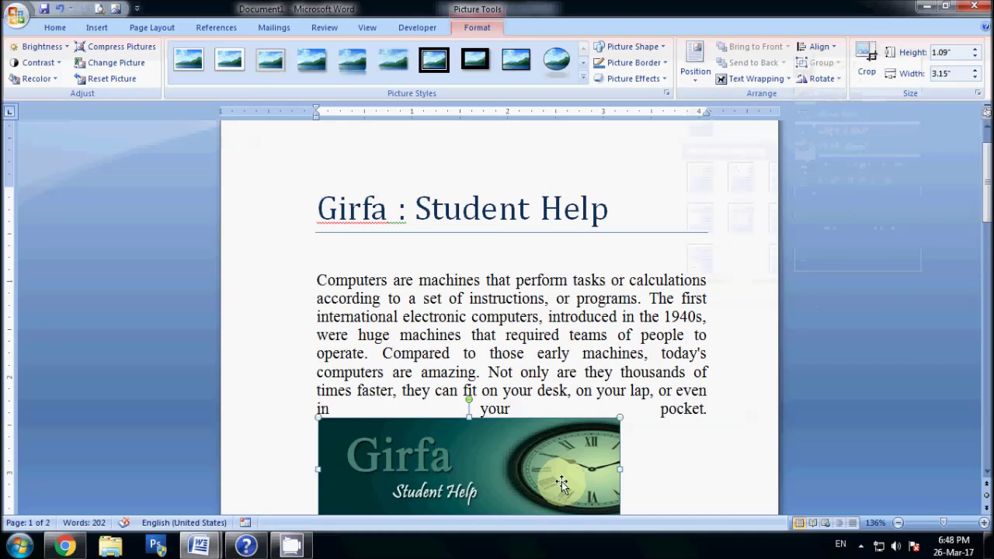
key(Delete)
click(373, 433)
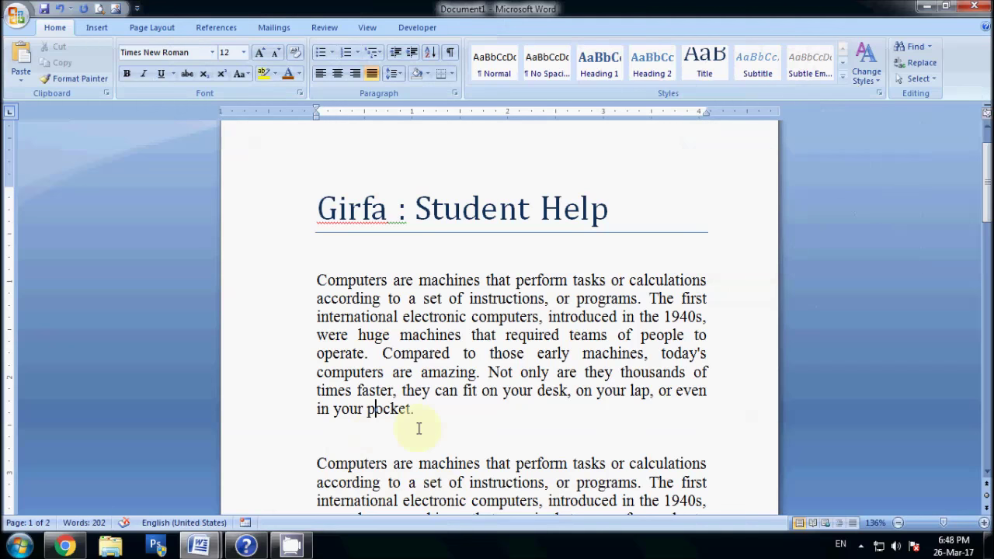
Step: Add an empty line after the first computers paragraph and put the cursor on it
key(Return)
key(Return)
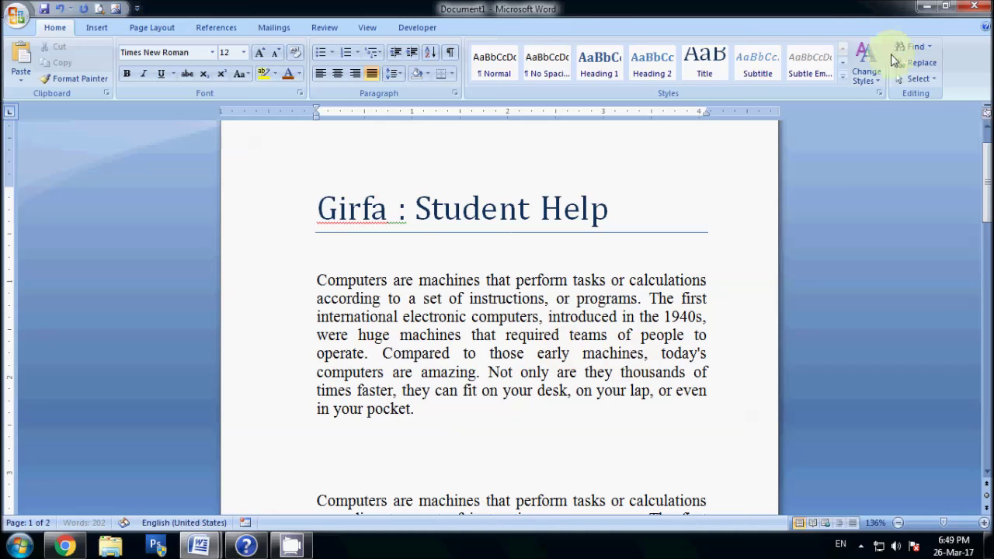
click(925, 55)
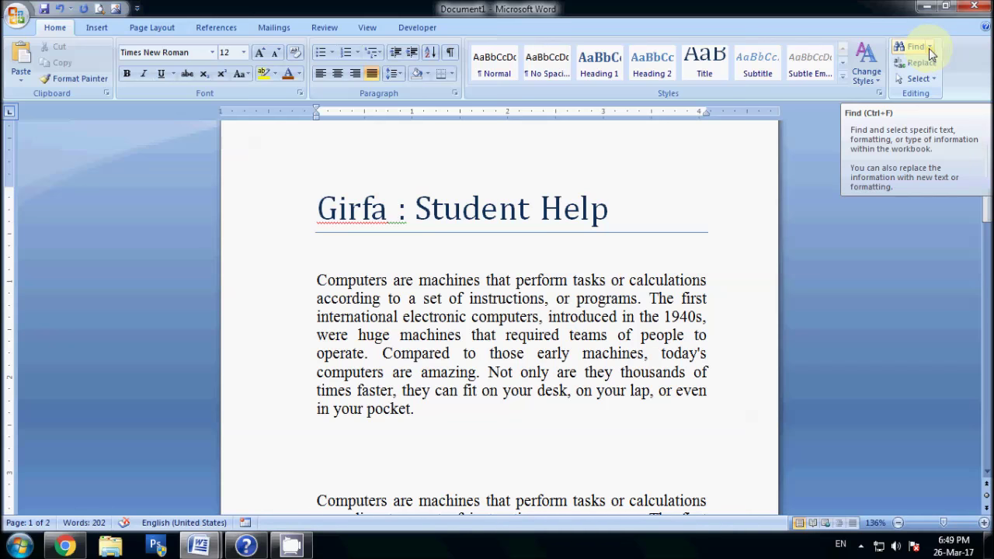
click(155, 28)
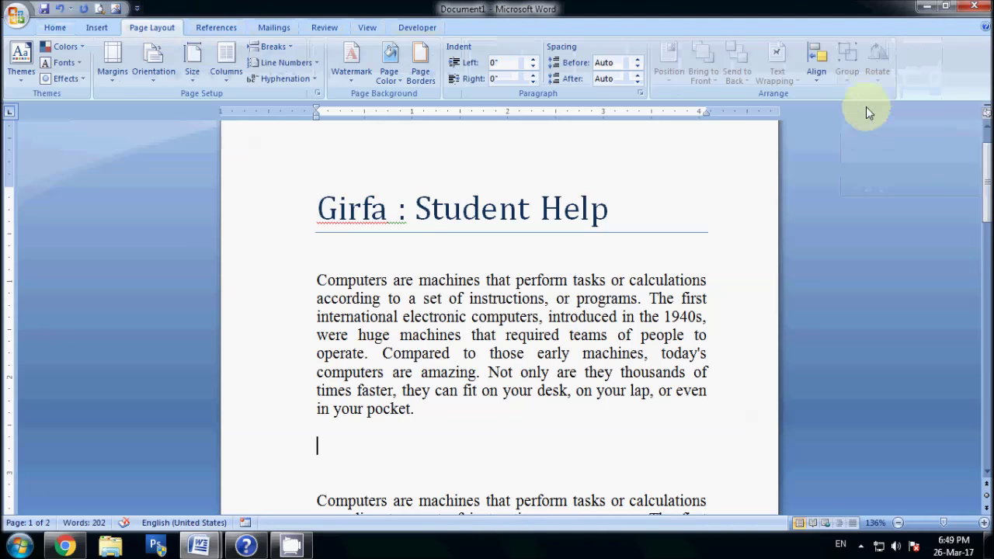
click(657, 355)
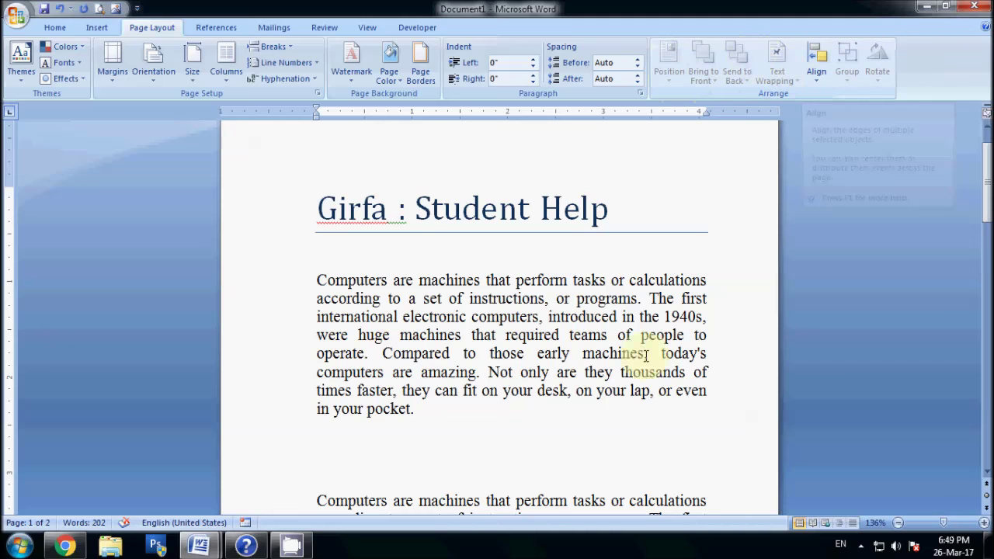
scroll(487, 451, down, 1)
click(436, 394)
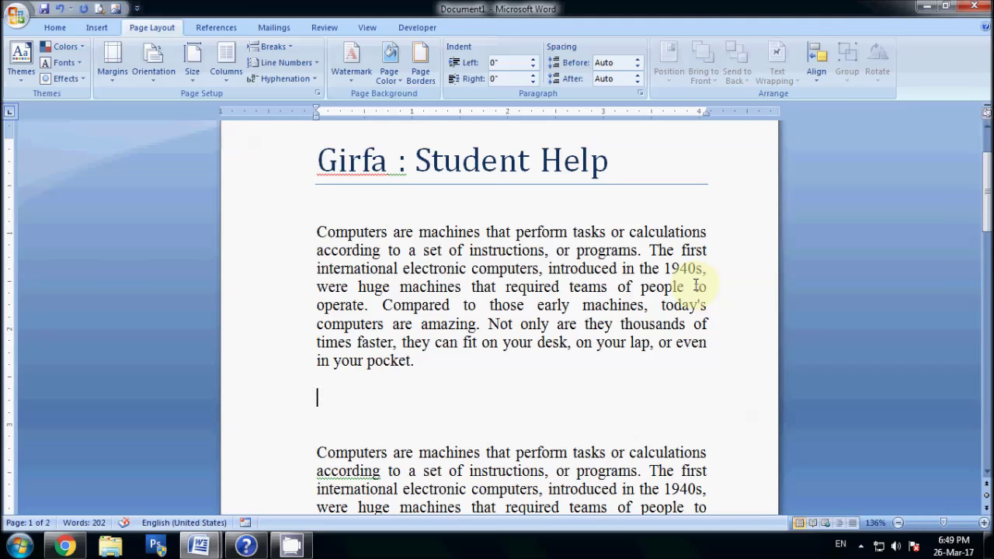
scroll(696, 286, up, 1)
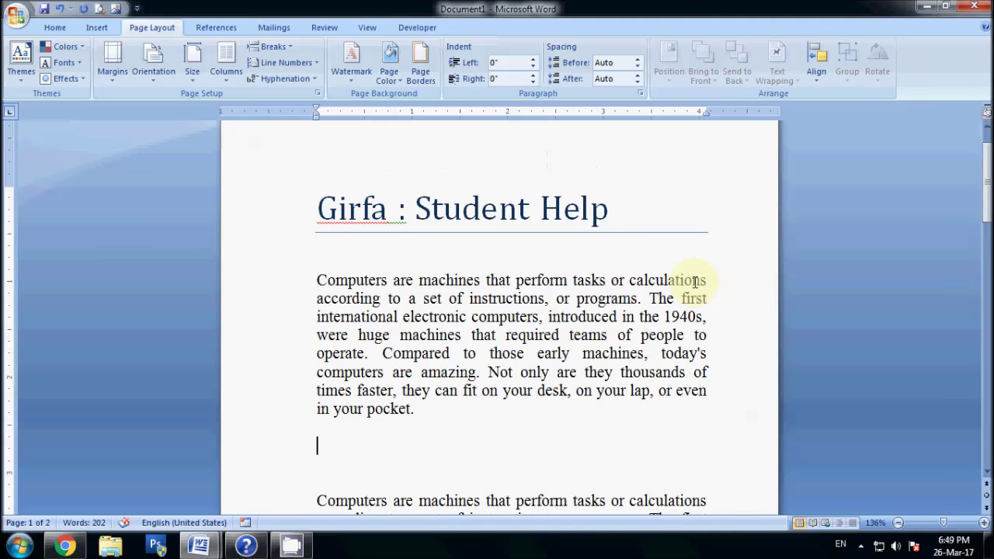